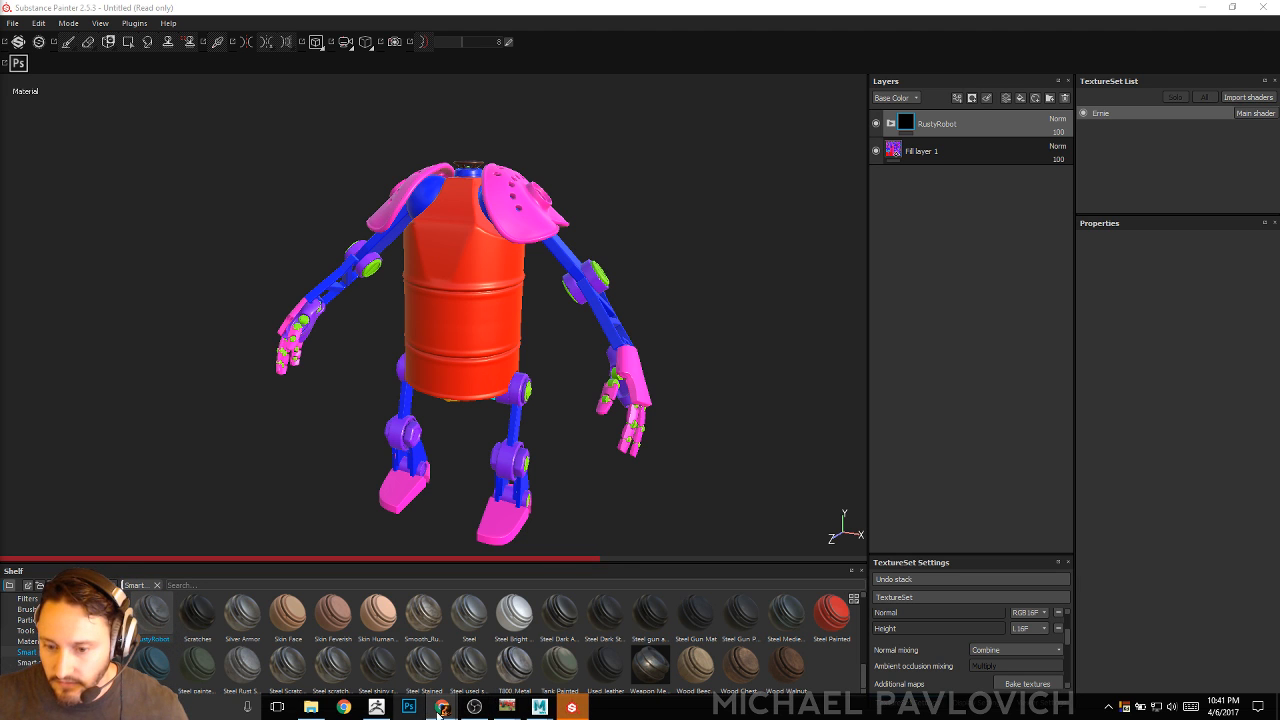
Step: Switch to Maya and close it without saving the untitled scene
mouse_move(510, 712)
left_click(625, 645)
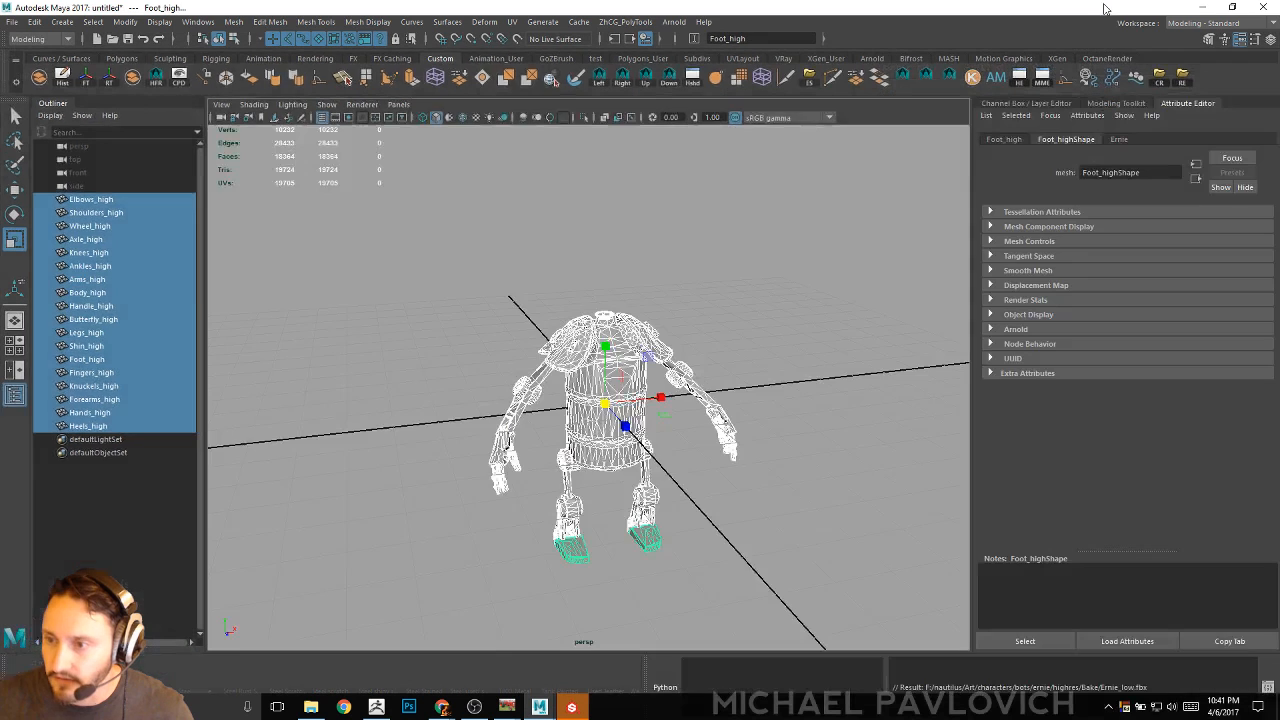
left_click_drag(633, 290, 673, 461, "alt")
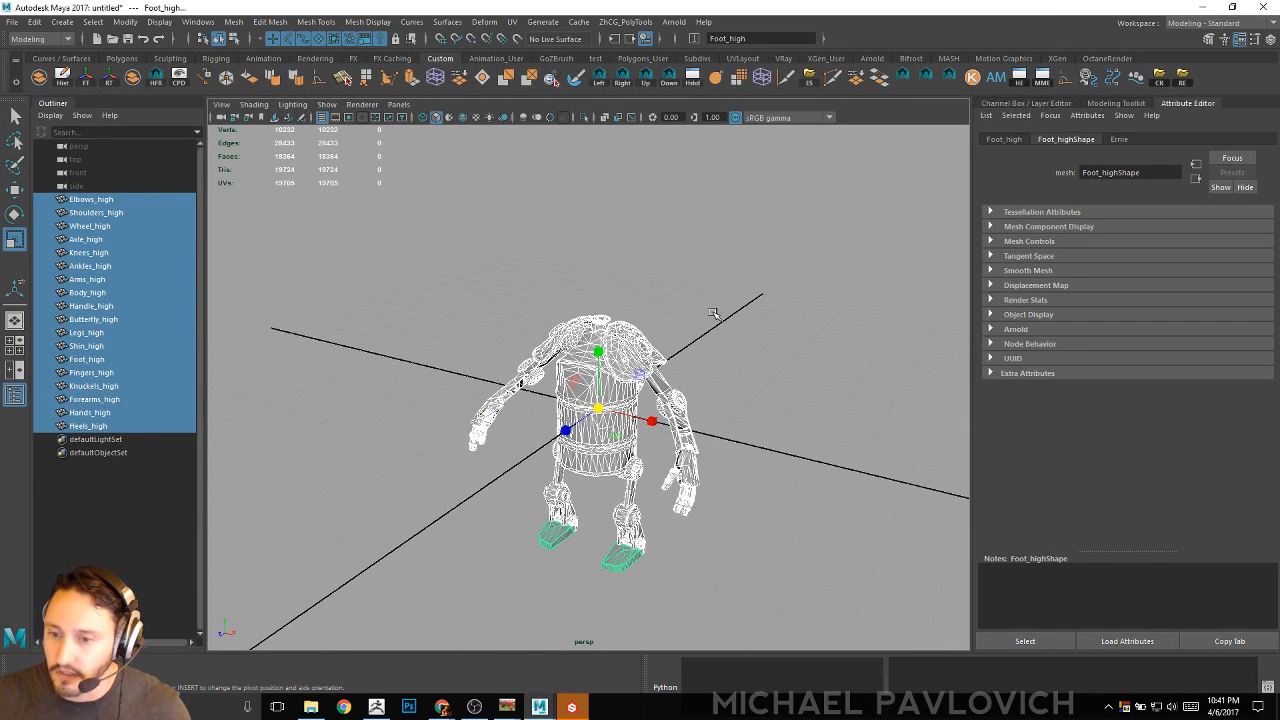
left_click(1152, 82)
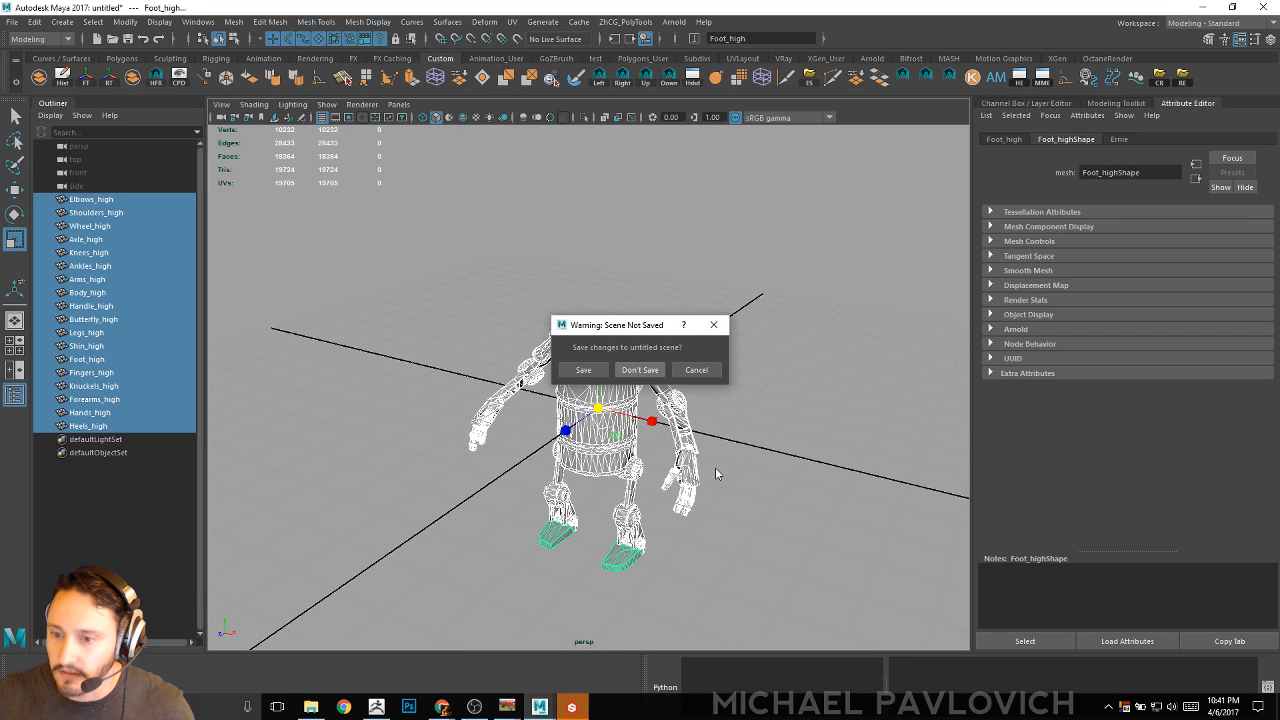
Step: Switch to ZBrush, make the multi-part PolyMesh3D tool active and close the program
left_click(380, 709)
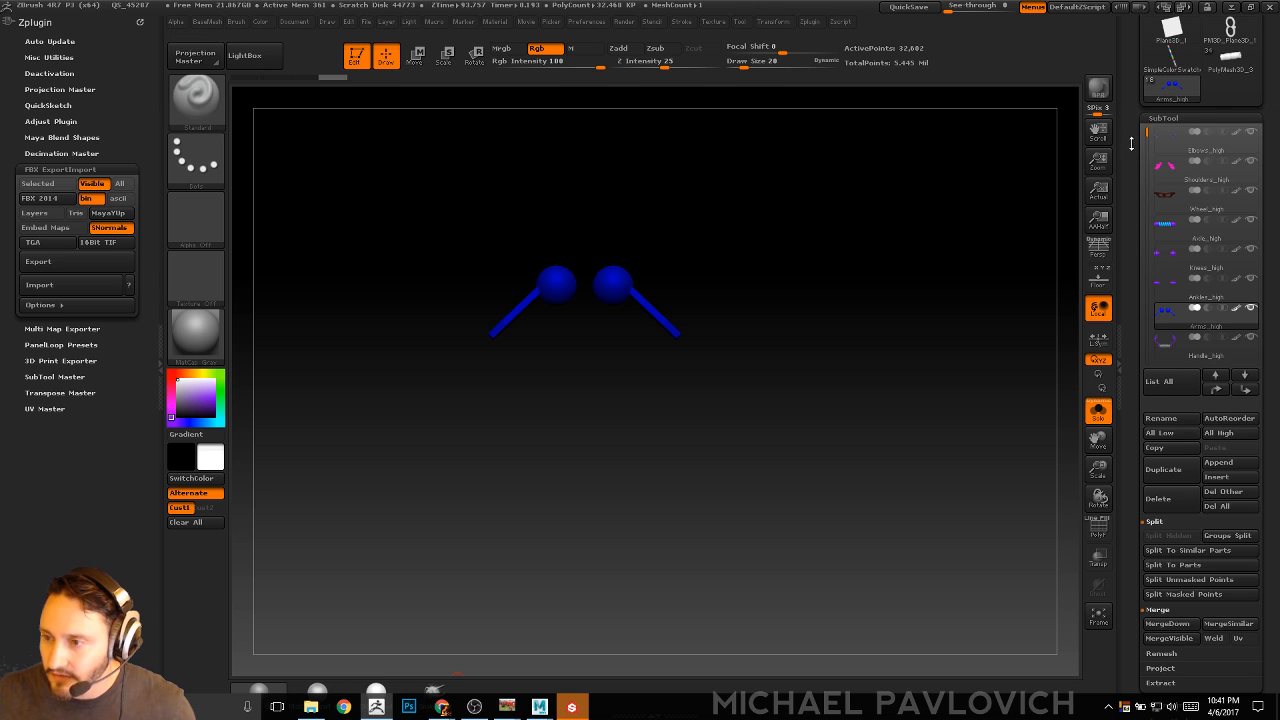
left_click_drag(1131, 140, 1131, 426)
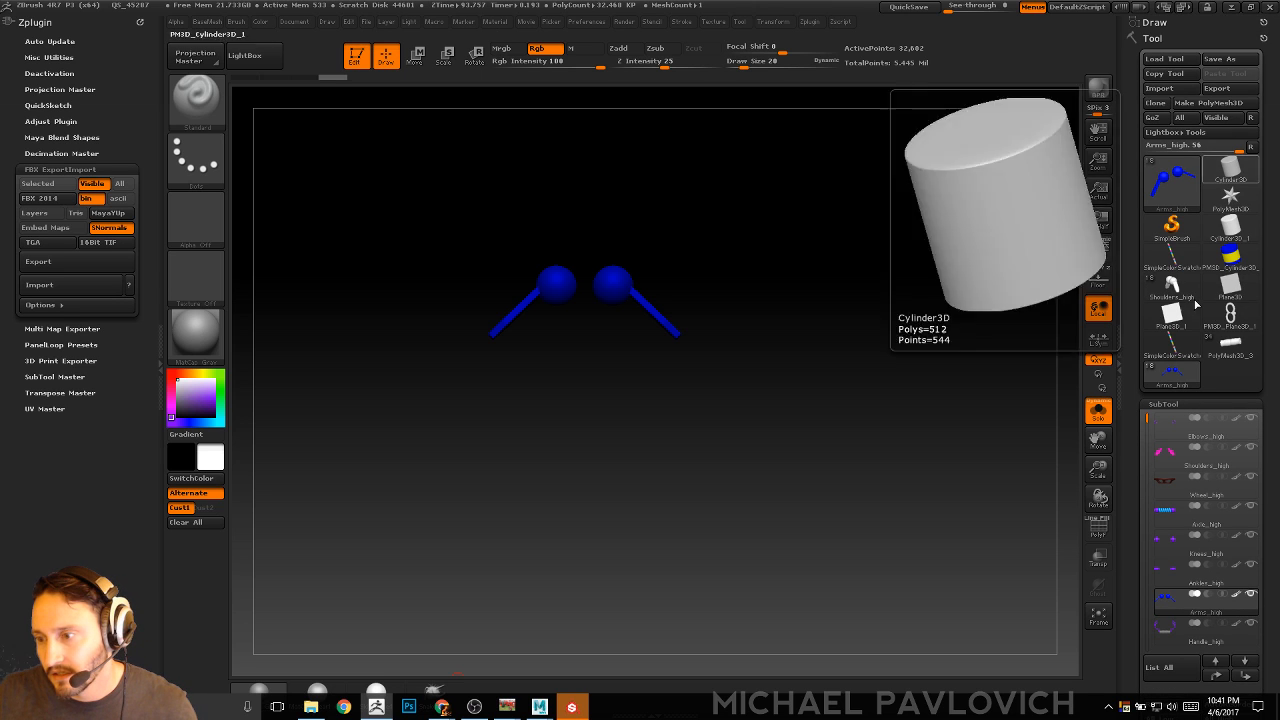
left_click(1224, 345)
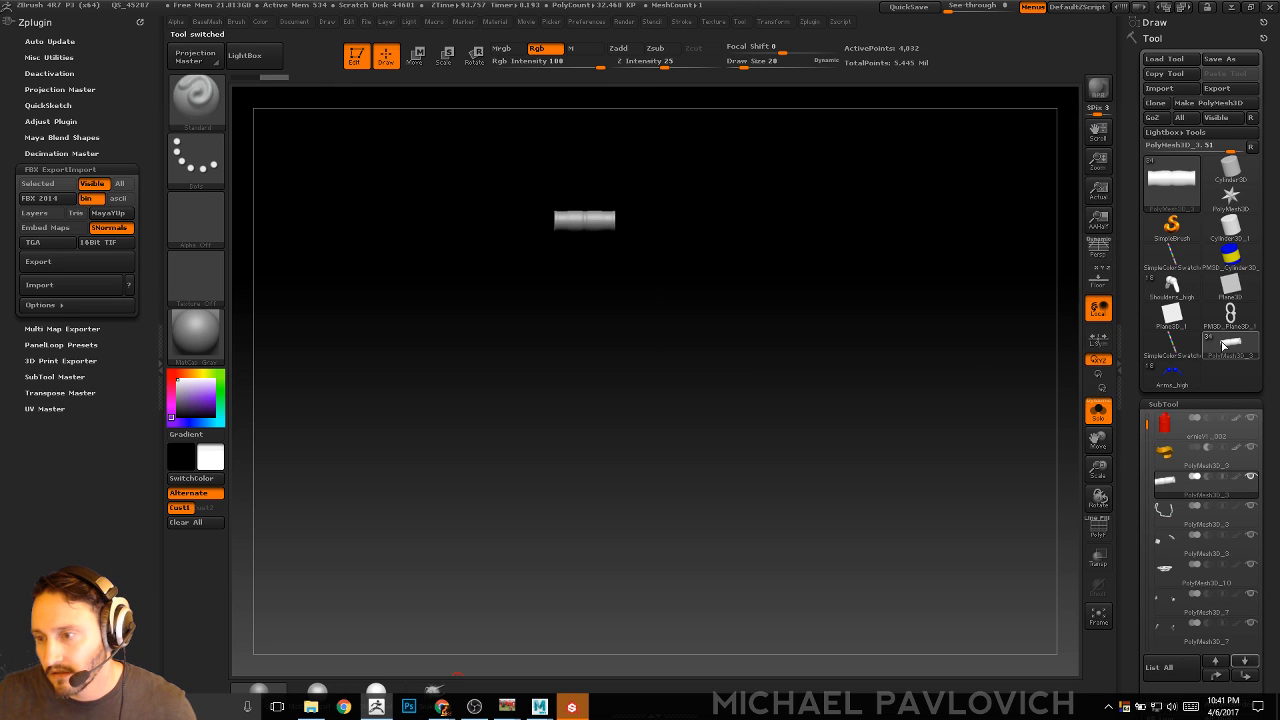
left_click(1270, 7)
left_click(651, 413)
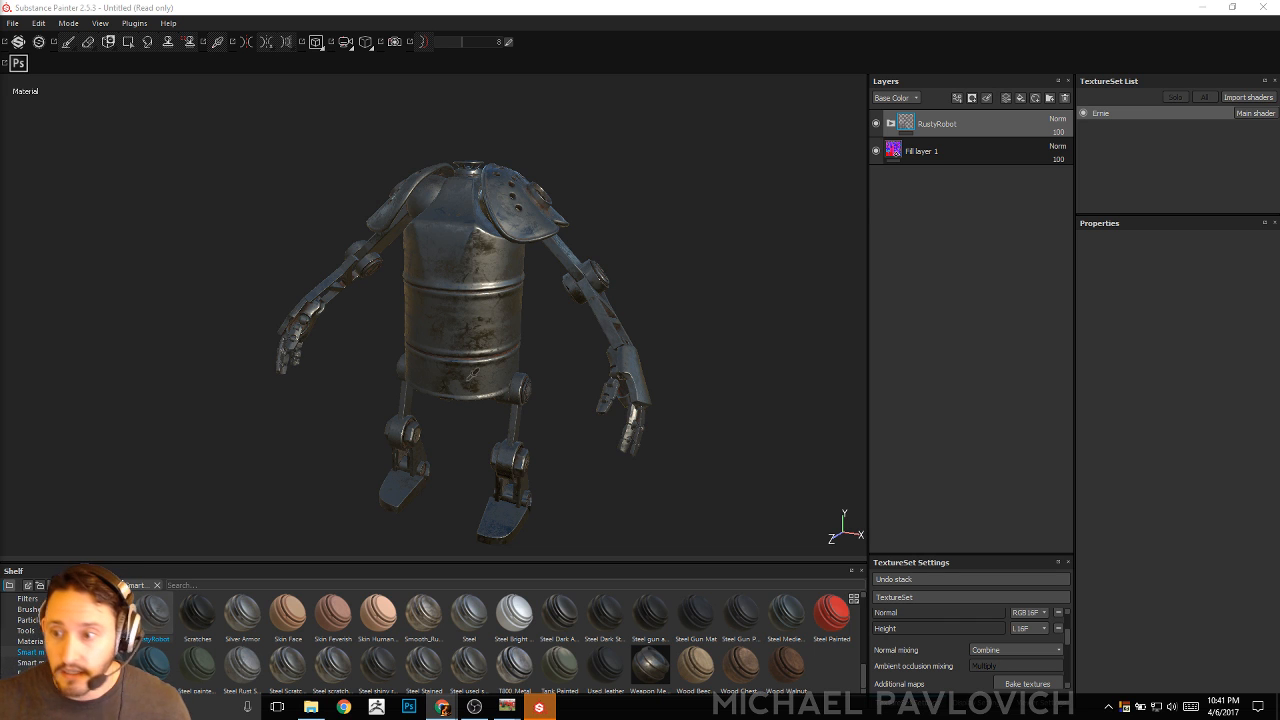
Step: Delete Fill layer 1 below the RustyRobot smart material and expand the RustyRobot folder
left_click(900, 150)
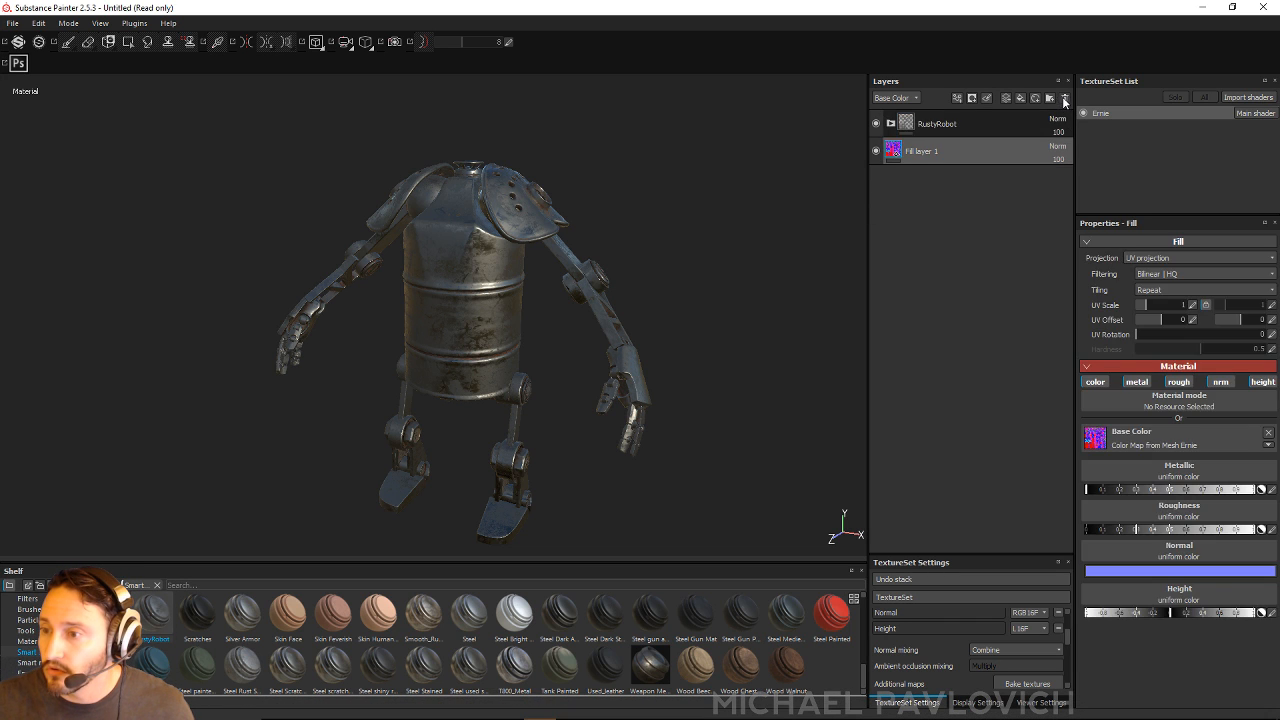
left_click(1063, 97)
left_click(890, 123)
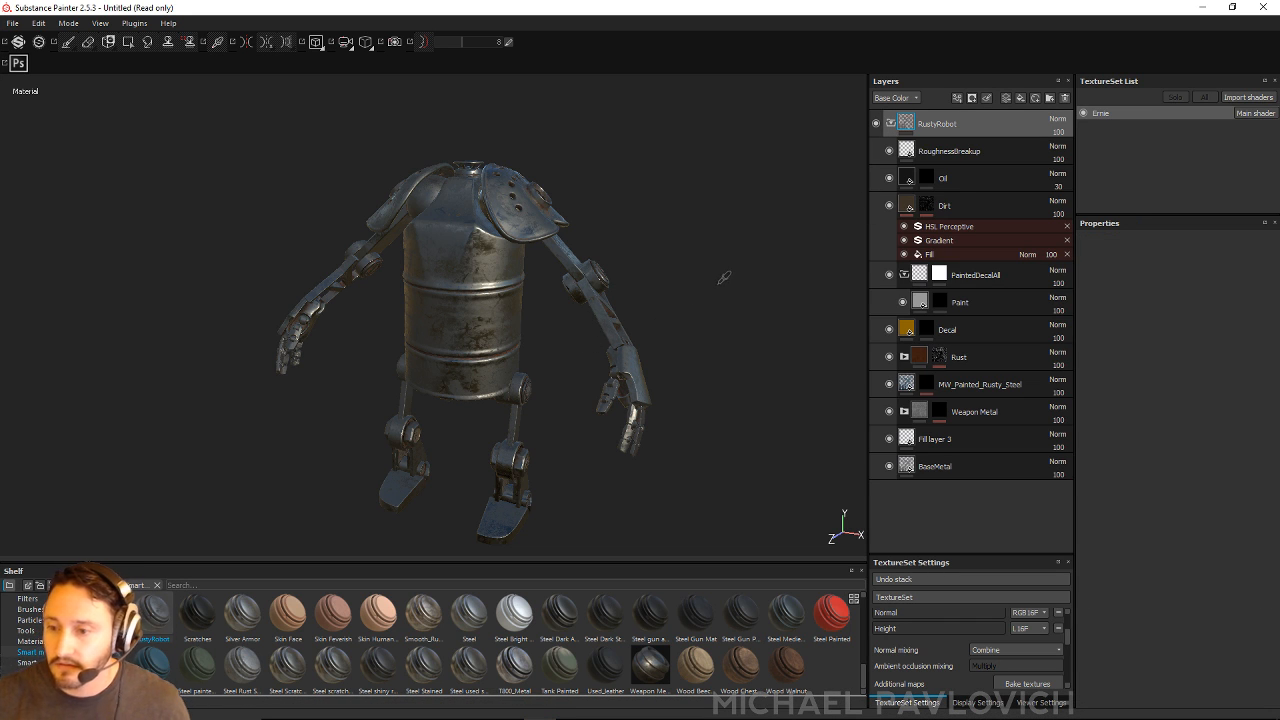
key("alt")
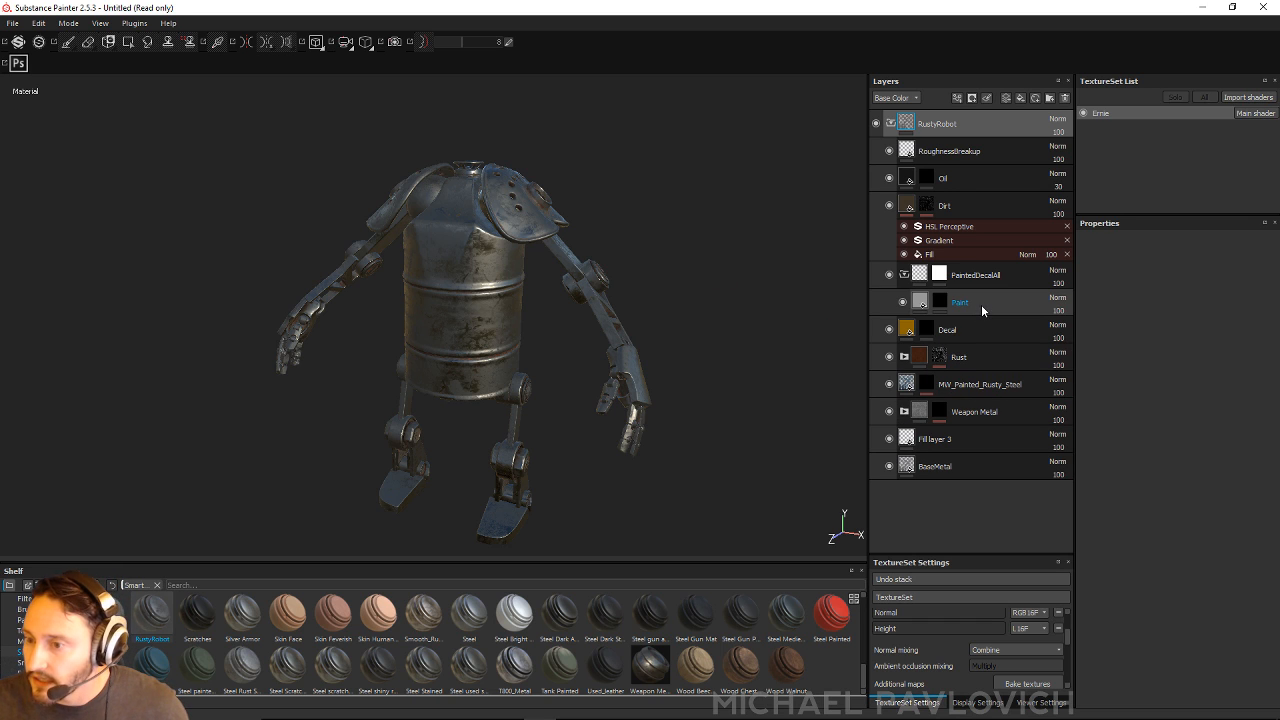
Step: Hide every layer in the RustyRobot folder from RoughnessBreakup down to Fill layer 3, leaving only BaseMetal on
left_click(889, 150)
left_click(889, 178)
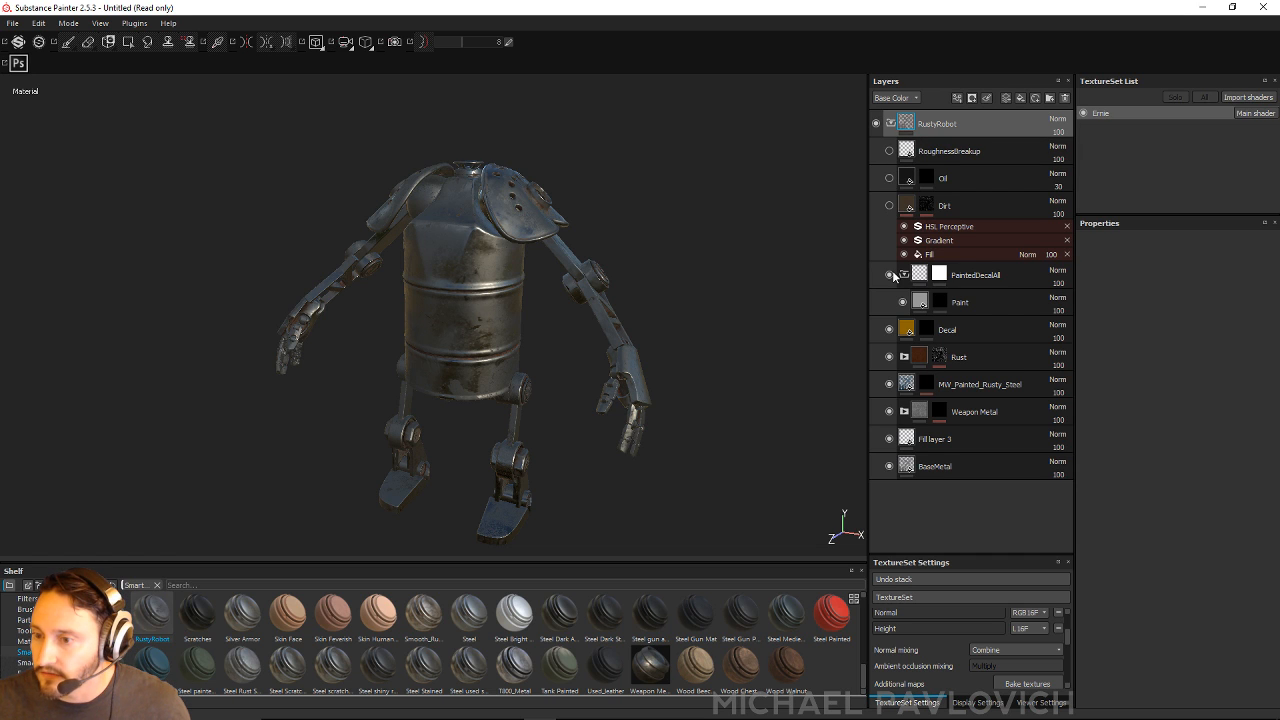
left_click(889, 329)
left_click(889, 356)
left_click(889, 384)
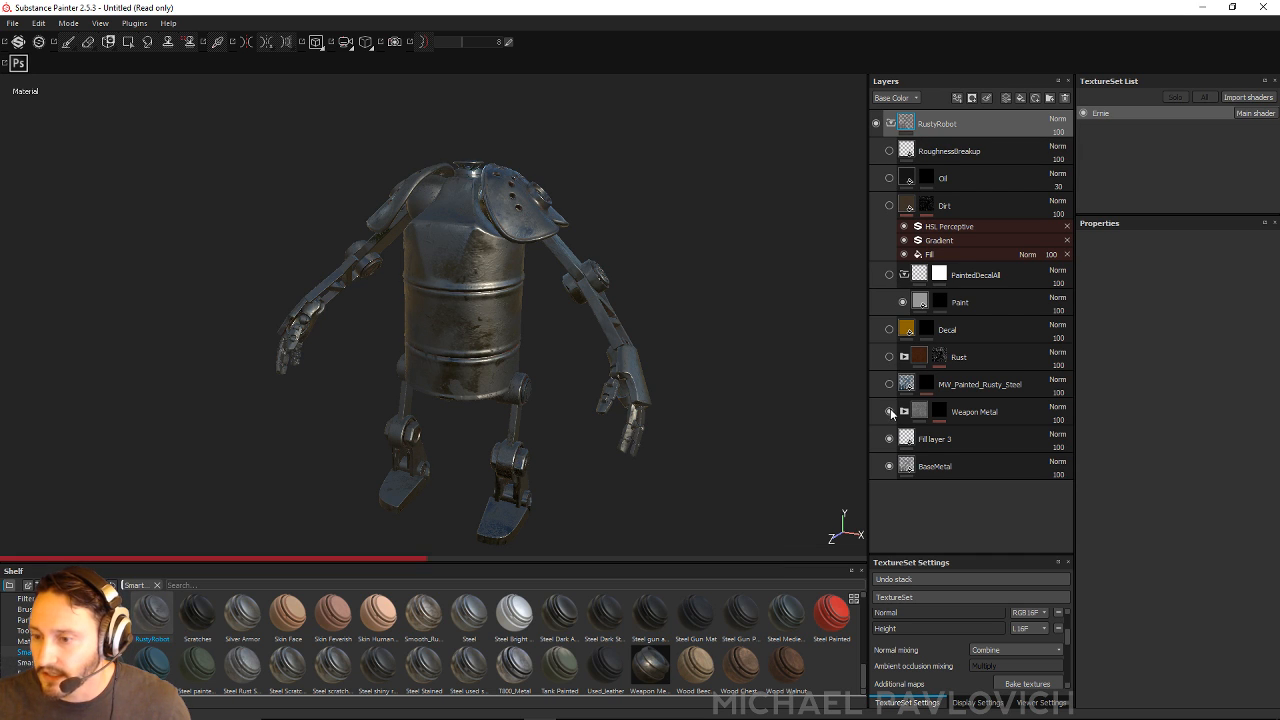
left_click(889, 411)
left_click(889, 438)
Step: Inspect the base metal under different lighting and turn Fill layer 3 back on
mouse_move(603, 309)
left_mouse_down("alt")
mouse_move(634, 283)
mouse_move(612, 286)
left_mouse_up("alt")
right_click_drag(612, 286, 775, 297, "shift")
left_click_drag(773, 285, 782, 250, "alt")
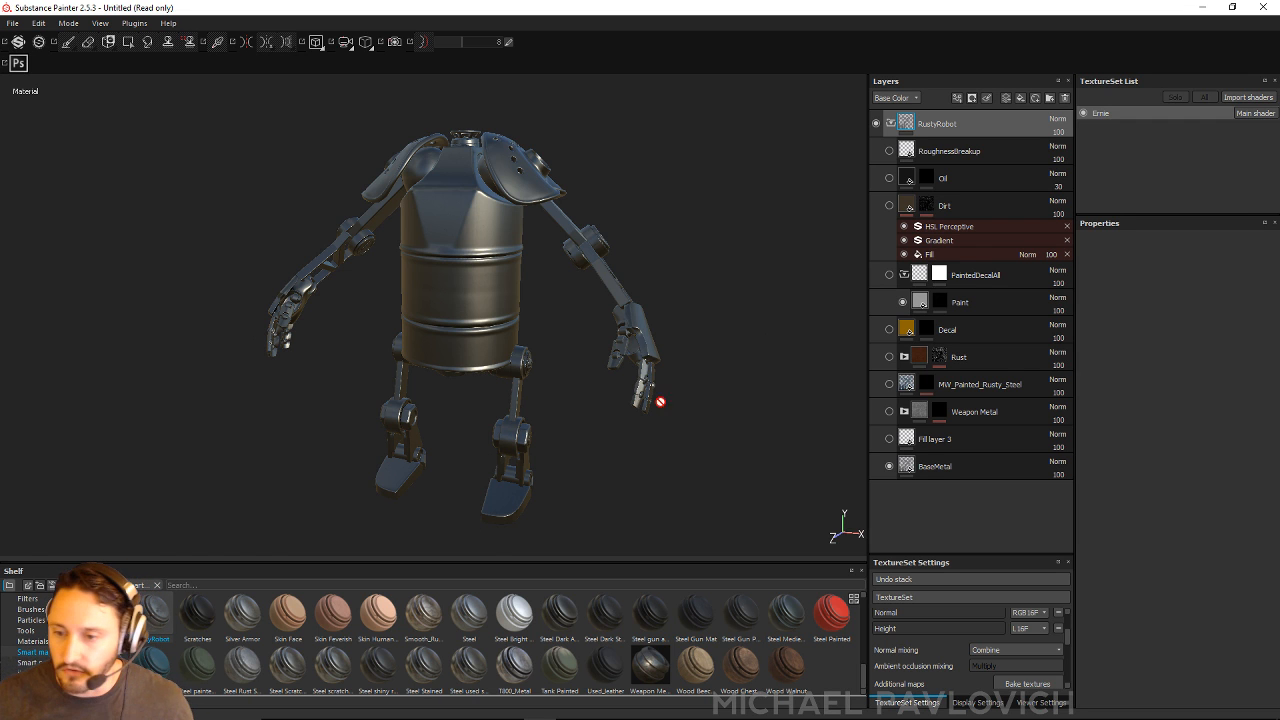
left_click_drag(632, 380, 676, 407, "alt")
right_click_drag(676, 407, 591, 400, "shift")
left_click_drag(591, 400, 622, 424, "alt")
left_click(889, 439)
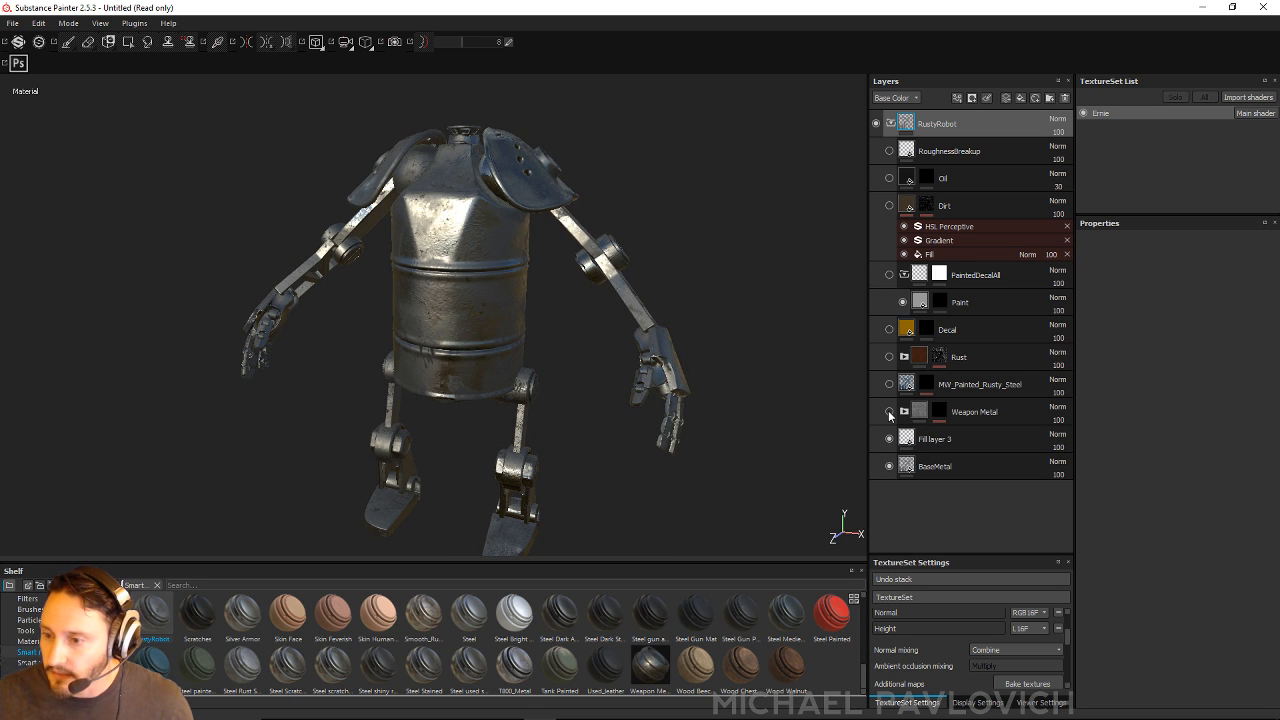
Step: Show the Weapon Metal folder and mask it with a color selection of the blue ID color on the arms
left_click(889, 411)
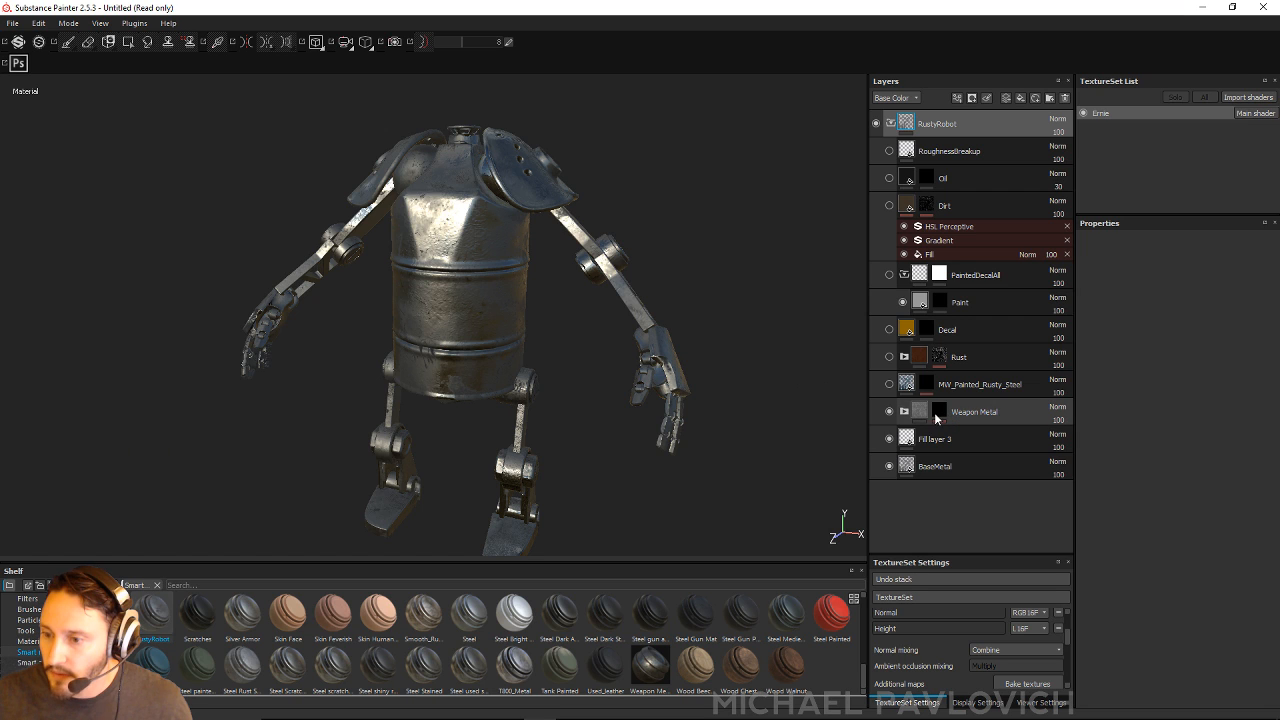
left_click(940, 411)
right_click(970, 410)
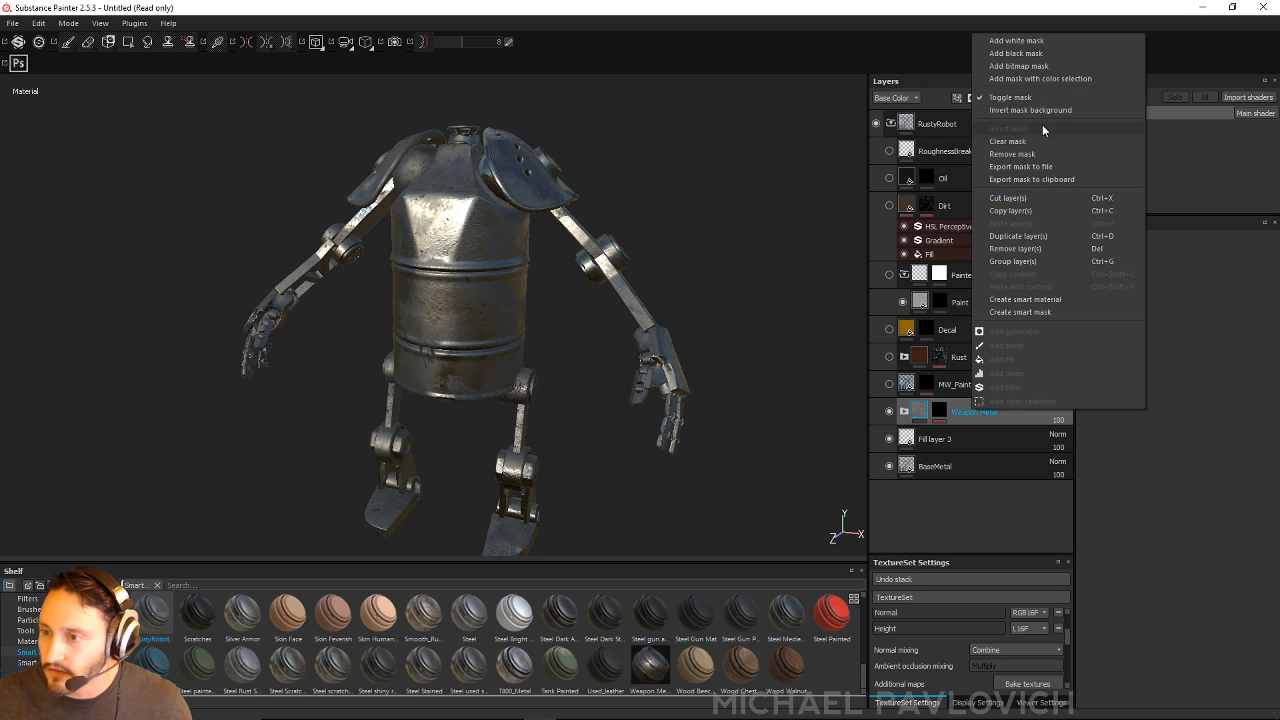
left_click(1039, 78)
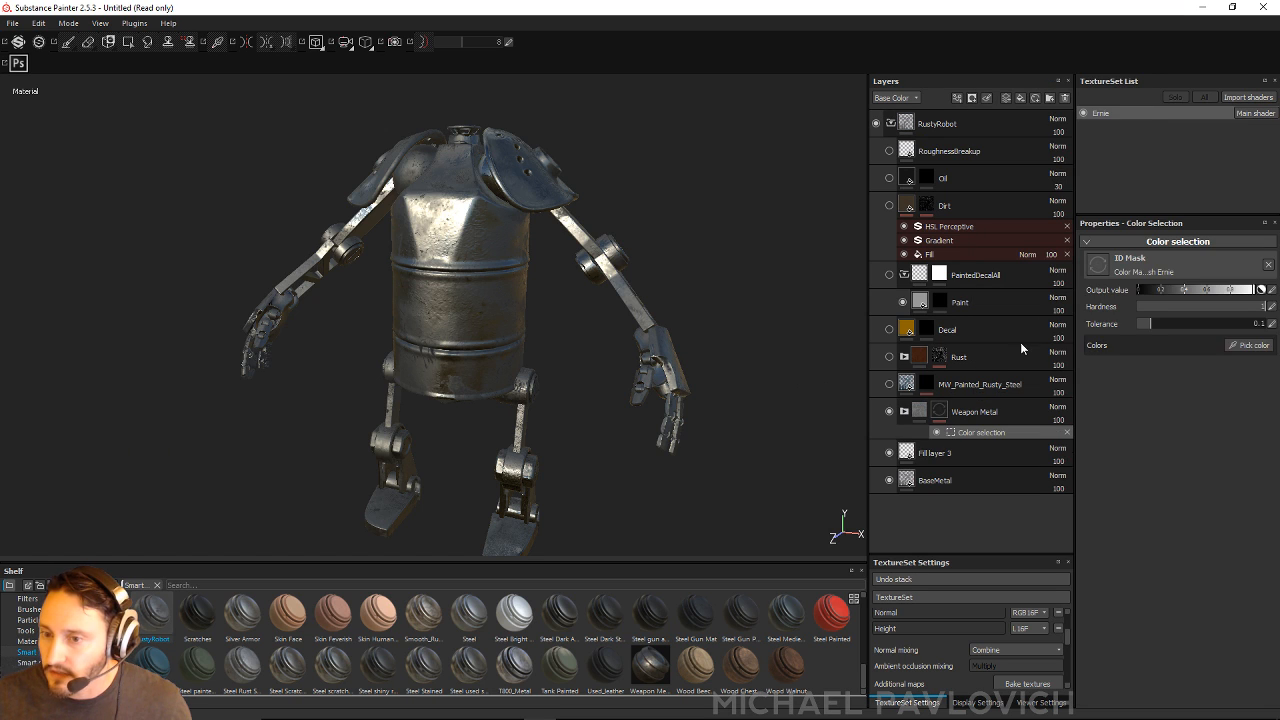
left_click(1250, 345)
left_click(675, 304)
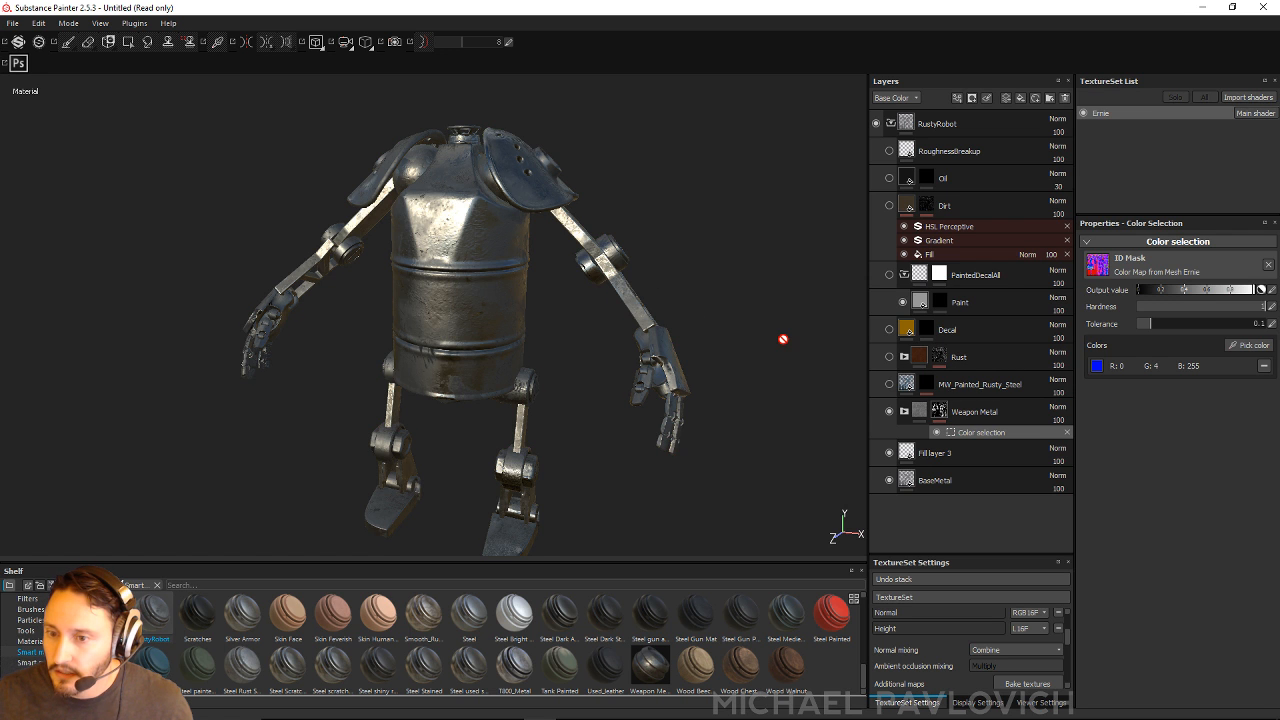
Step: Show the MW_Painted_Rusty_Steel layer and mask it with a color selection of the red ID color on the barrel body
left_click_drag(783, 339, 560, 400, "alt")
left_click(889, 384)
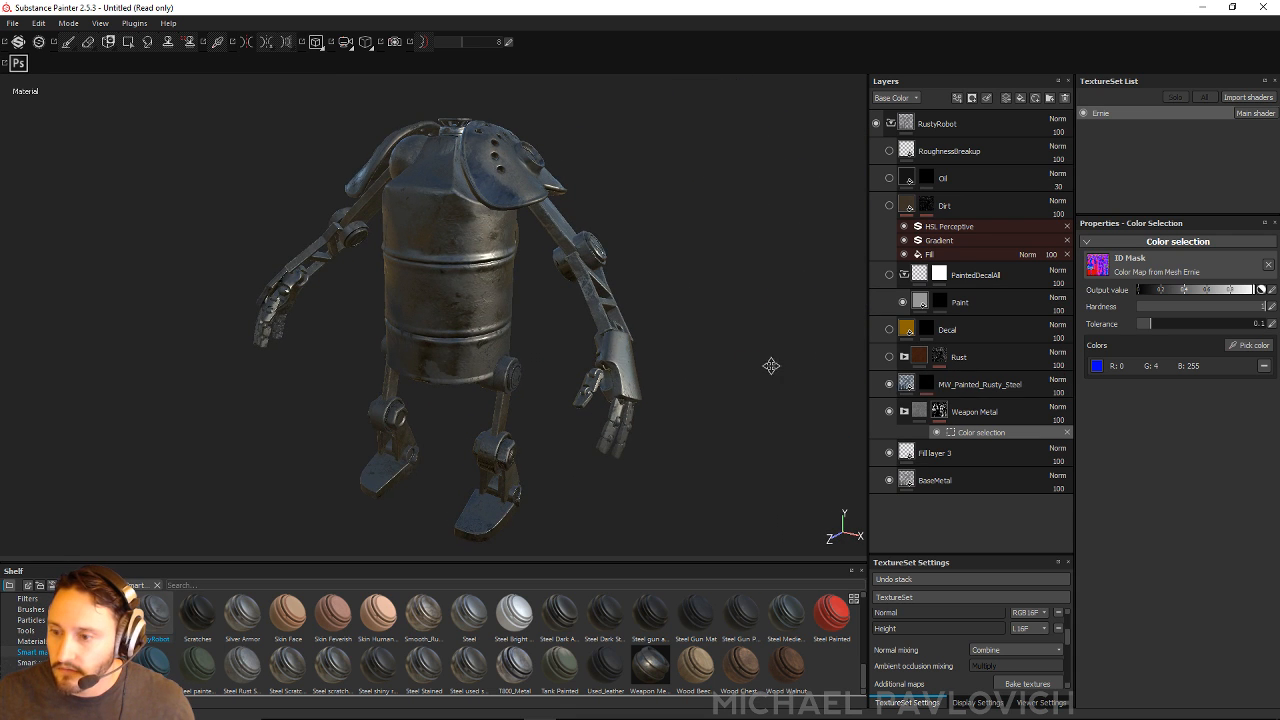
left_click(975, 384)
right_click(1000, 386)
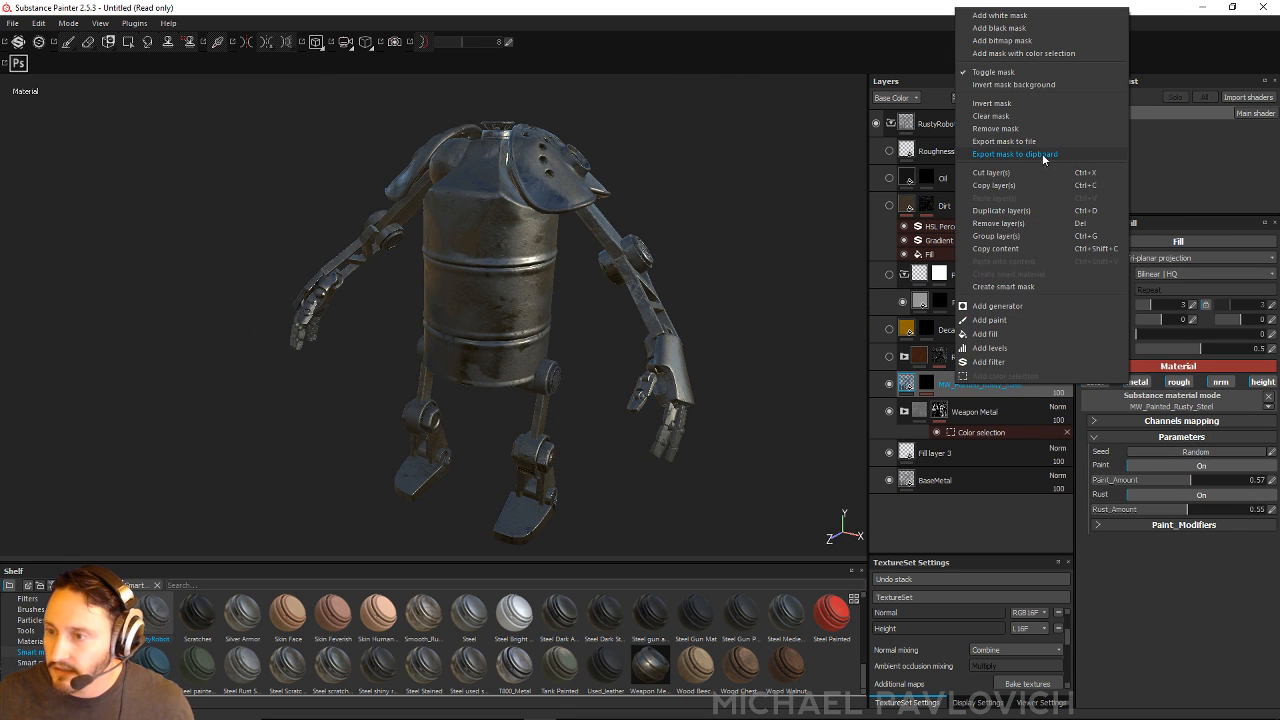
left_click(1029, 54)
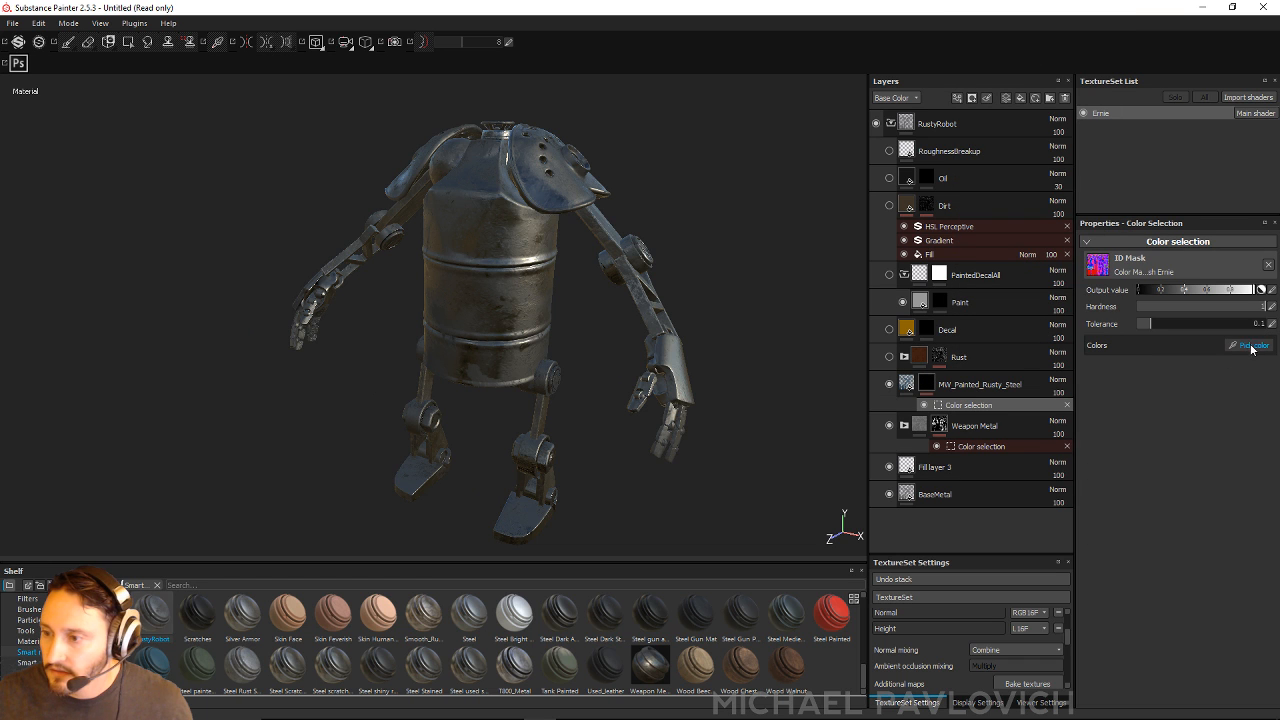
left_click(1251, 348)
left_click(494, 254)
Step: Tint the MW_Painted_Rusty_Steel paint yellow with Paint_Color 0.77 and Paint_Saturation 0.39
left_click_drag(758, 279, 721, 274, "alt")
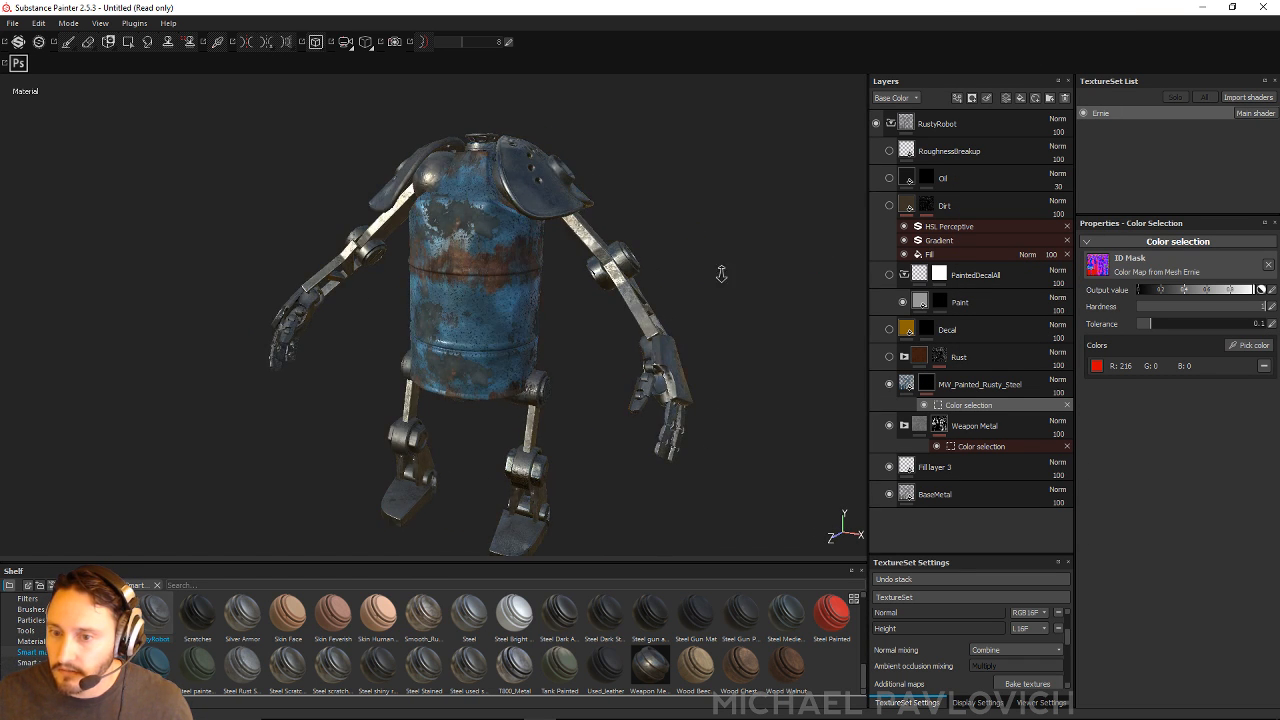
right_click_drag(721, 274, 712, 286, "alt")
middle_click_drag(712, 286, 750, 340, "alt")
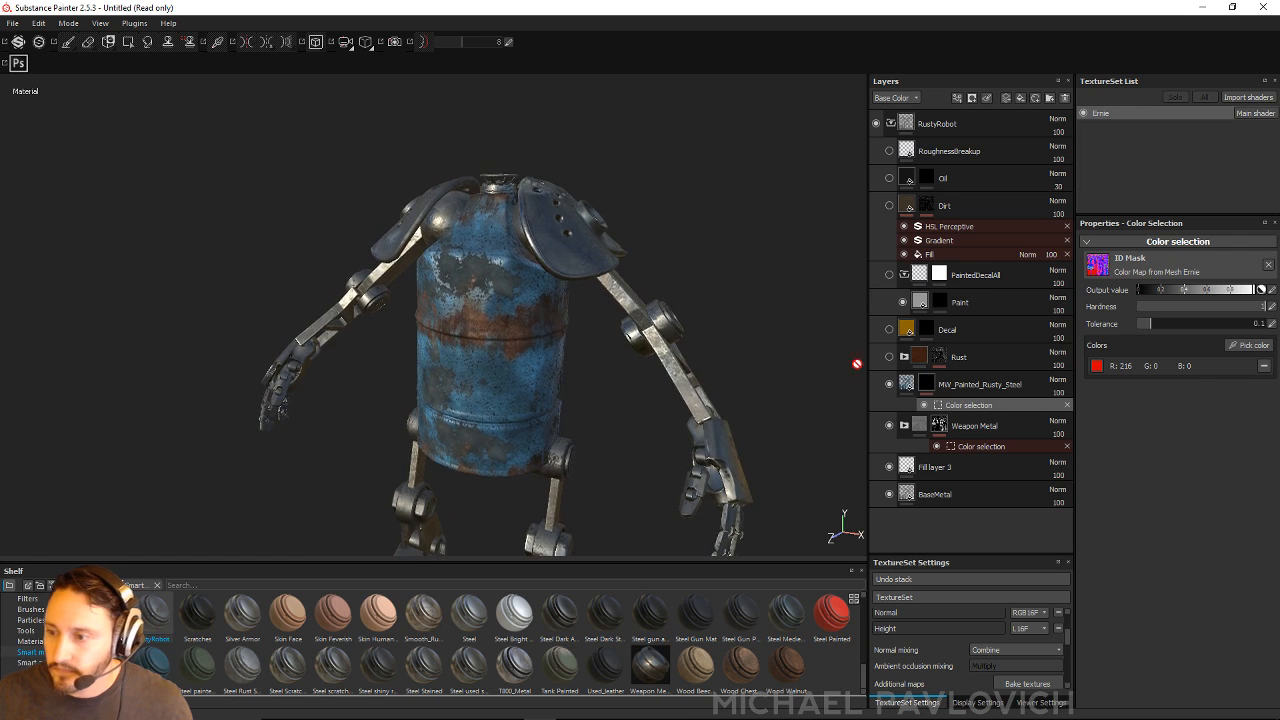
left_click(910, 386)
left_click(1101, 525)
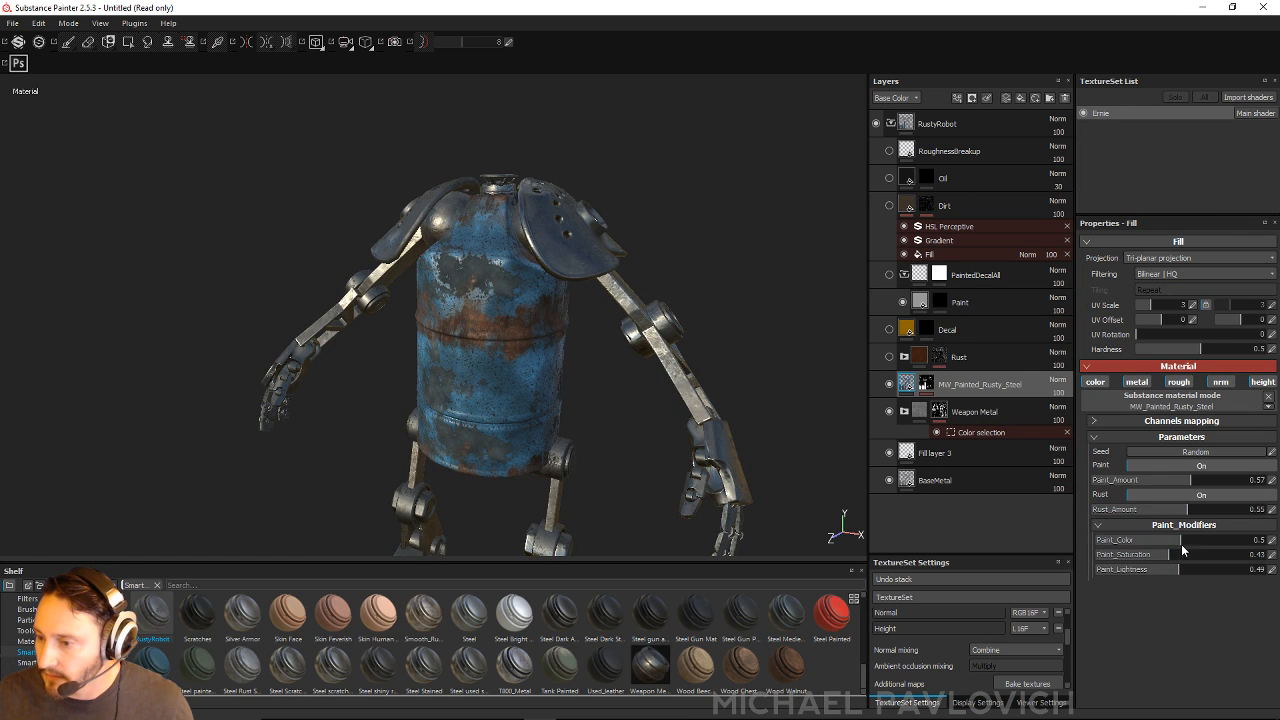
left_click_drag(1182, 541, 1188, 544)
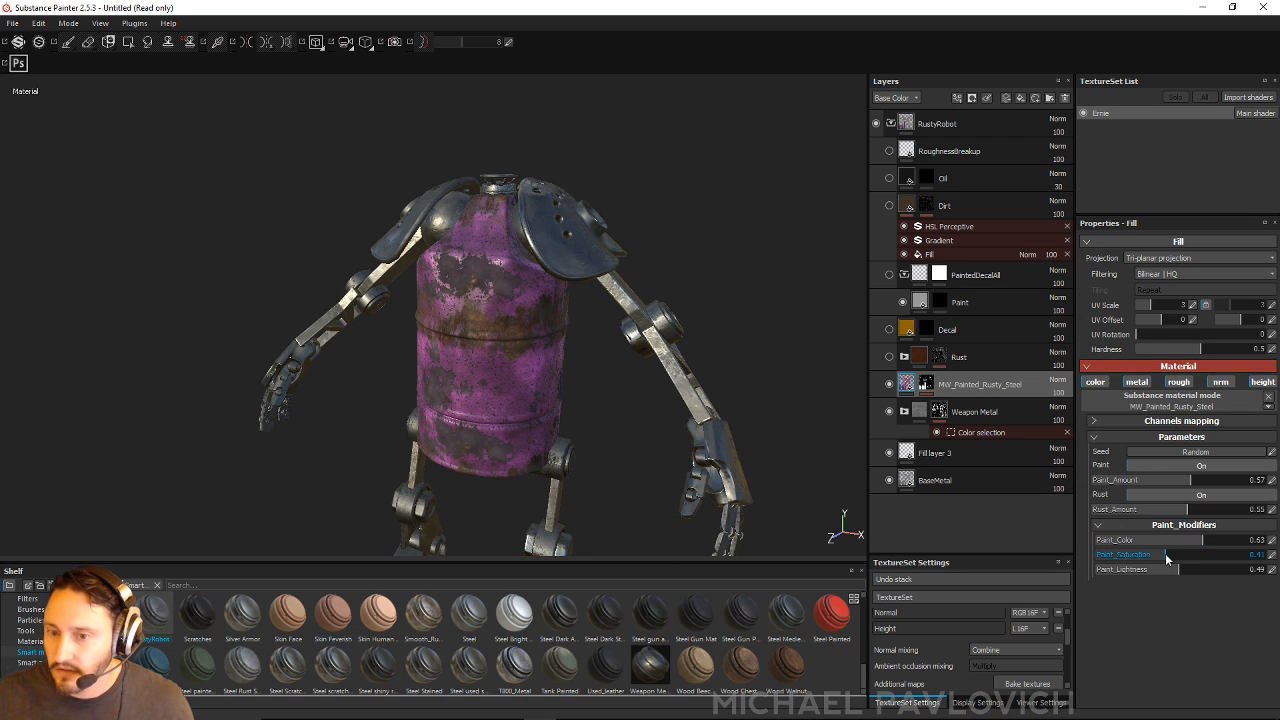
left_click(1240, 540)
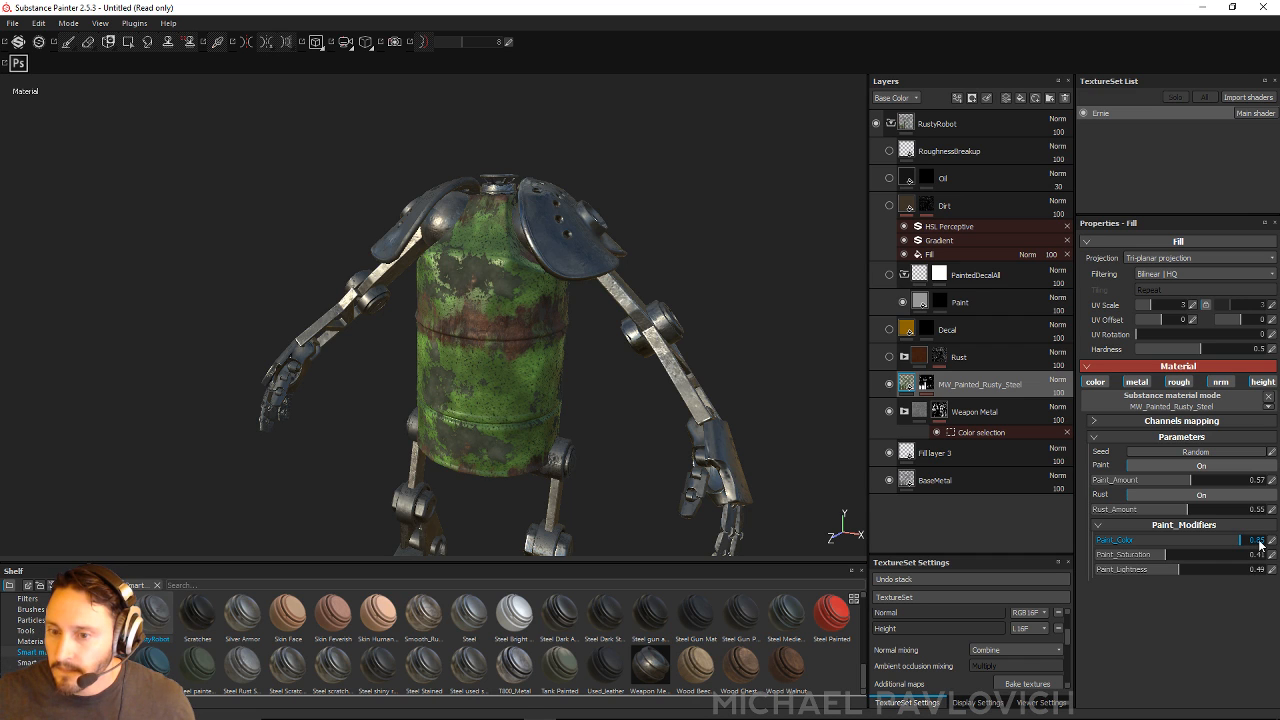
left_click(1122, 547)
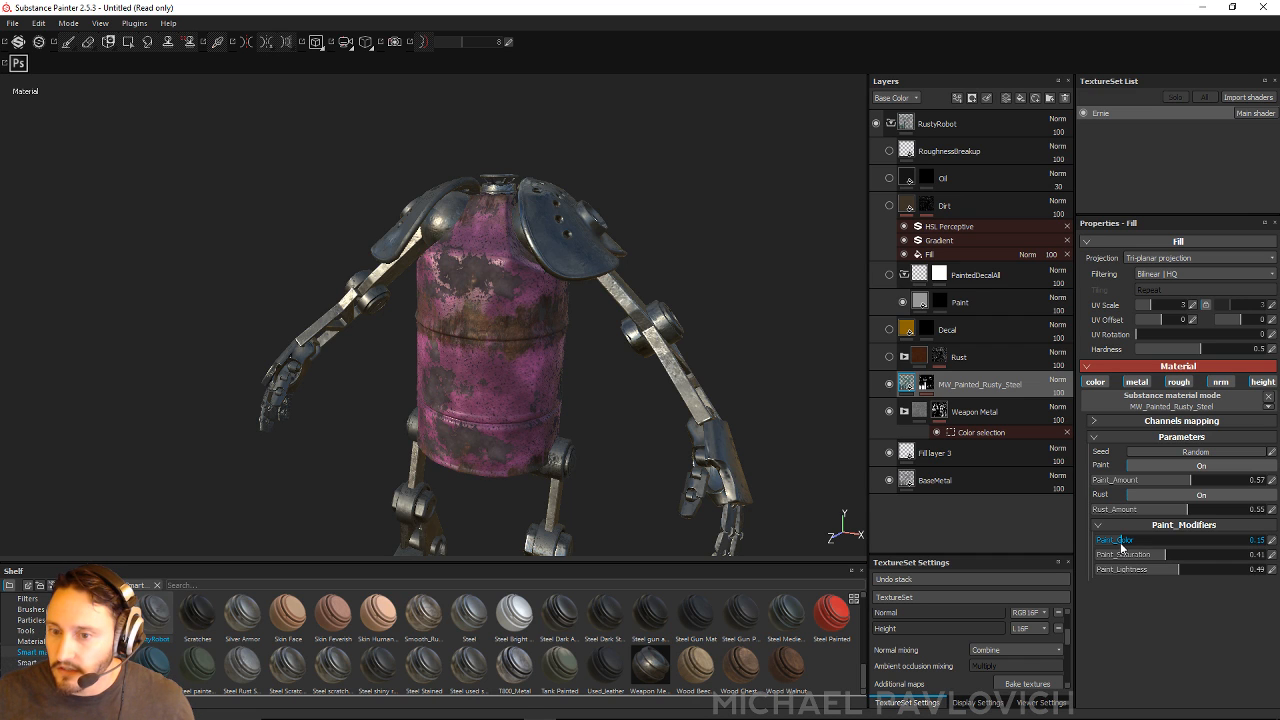
left_click(1103, 539)
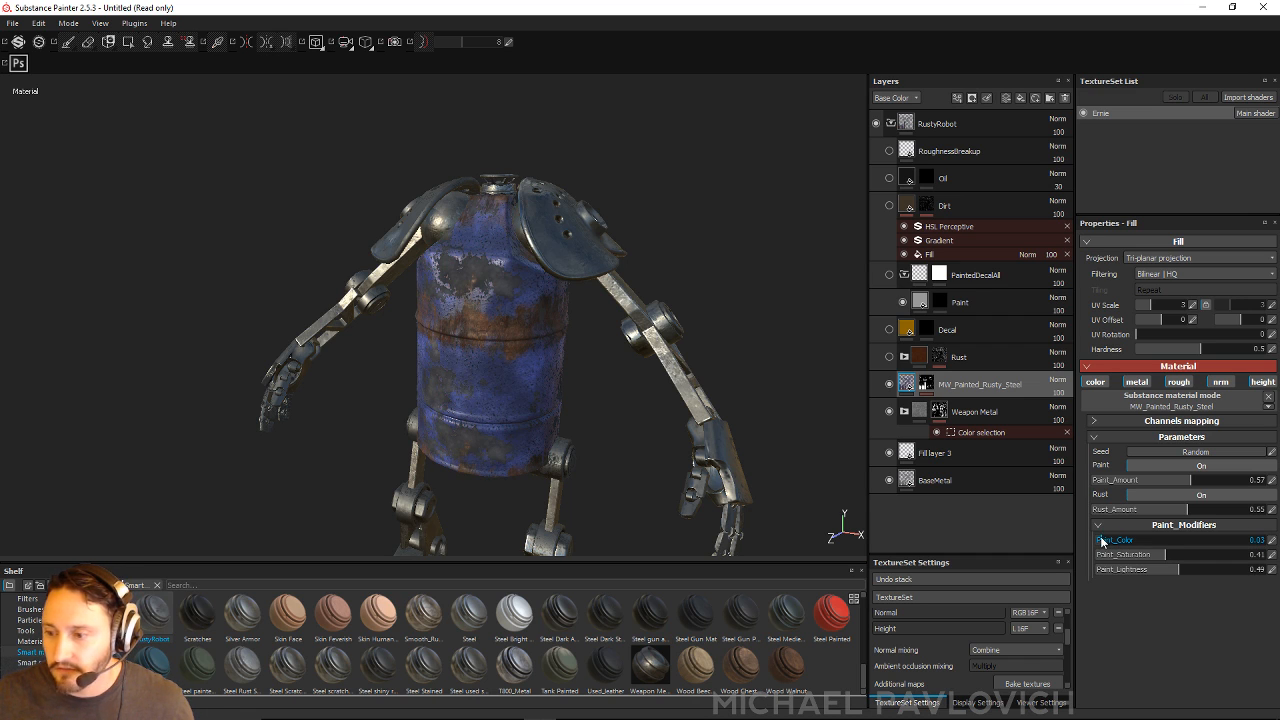
left_click(1103, 540)
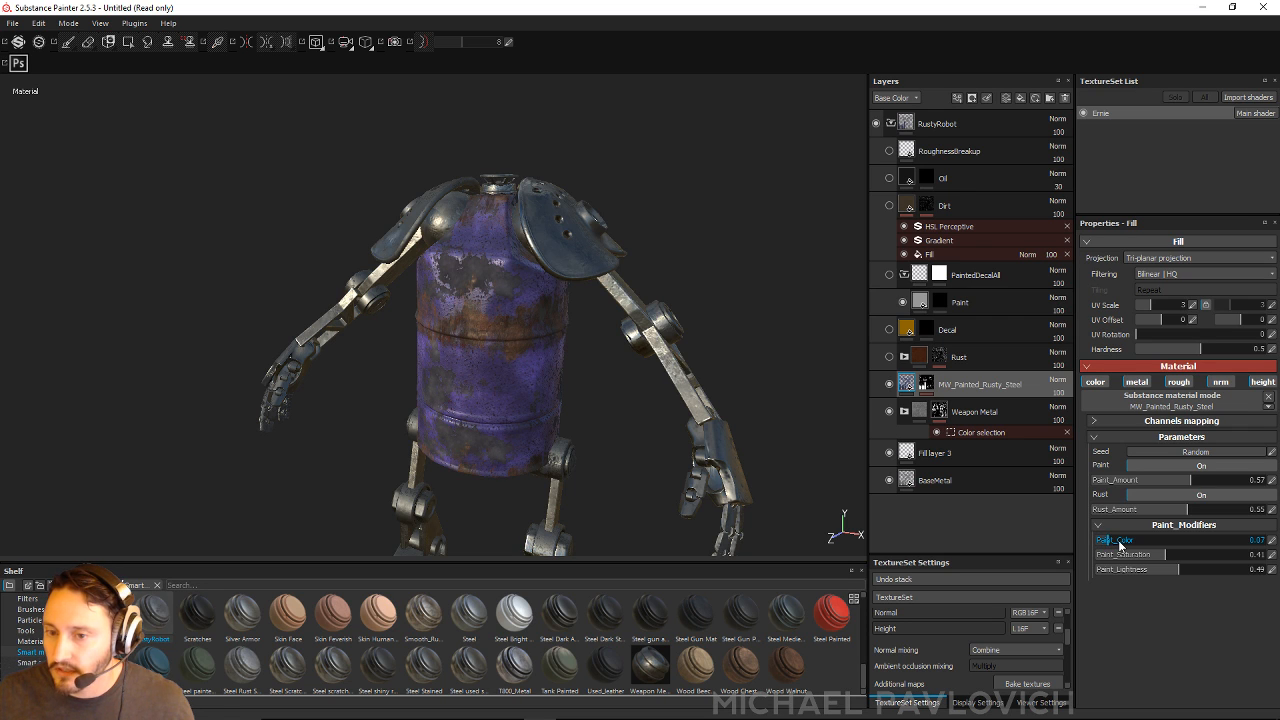
left_click_drag(1120, 545, 1202, 545)
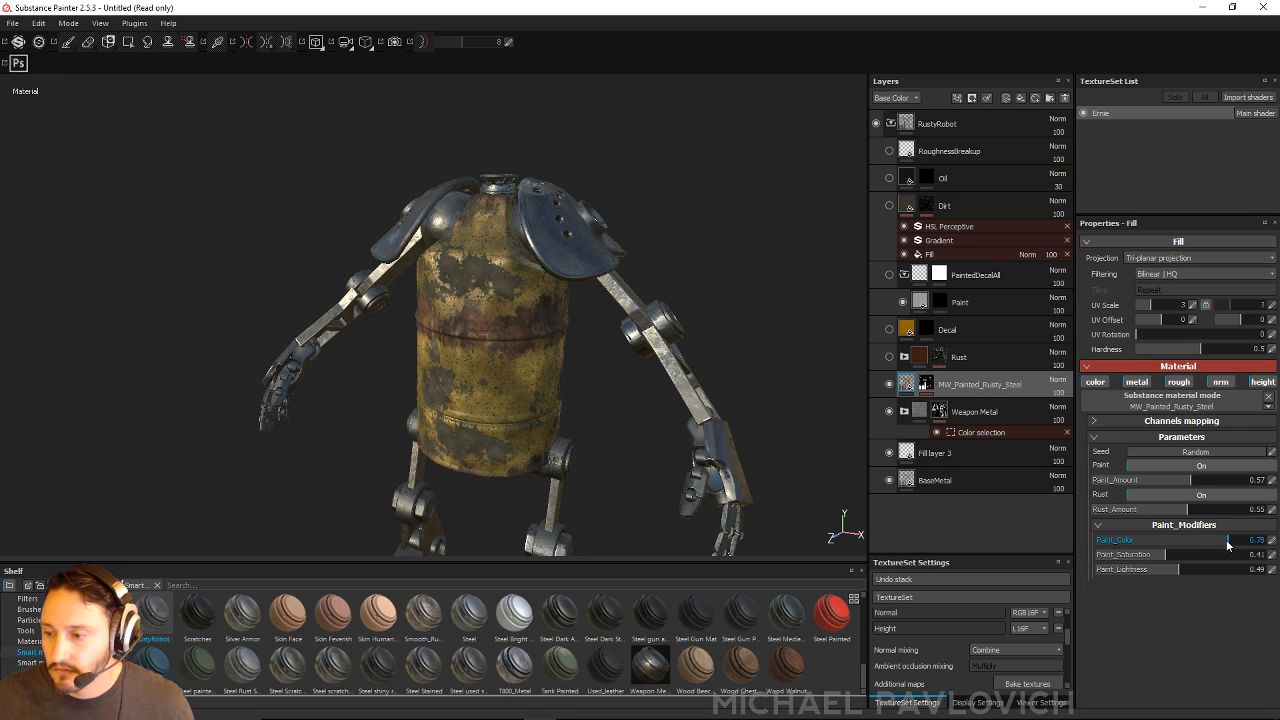
left_click(1163, 555)
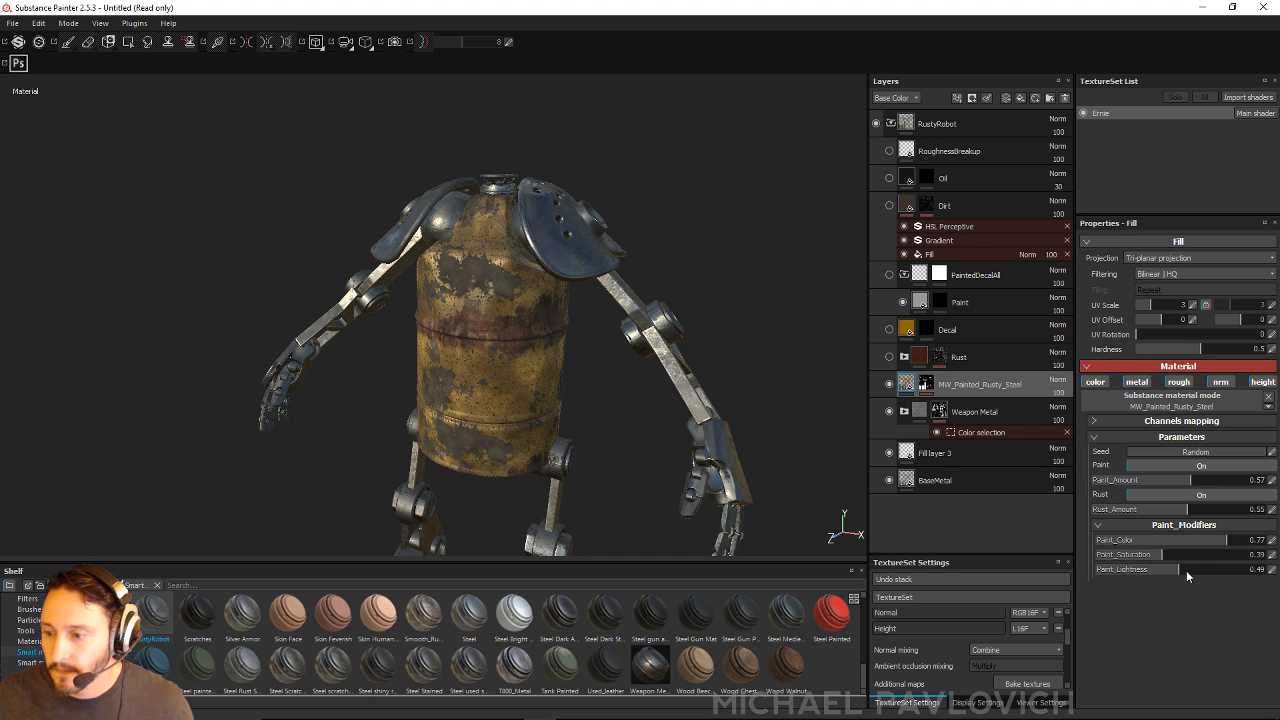
Step: Show the PaintedDecalAll folder and select the Paint fill layer inside it
left_click_drag(728, 398, 718, 359, "alt")
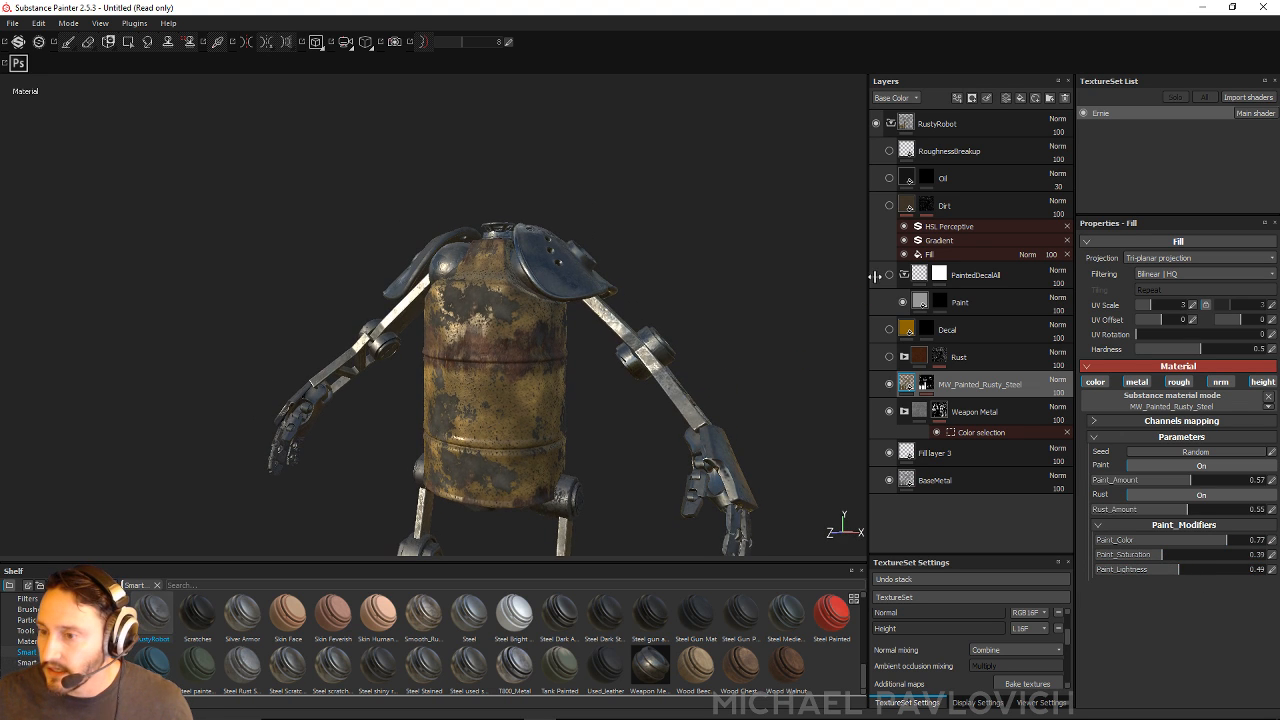
left_click(889, 275)
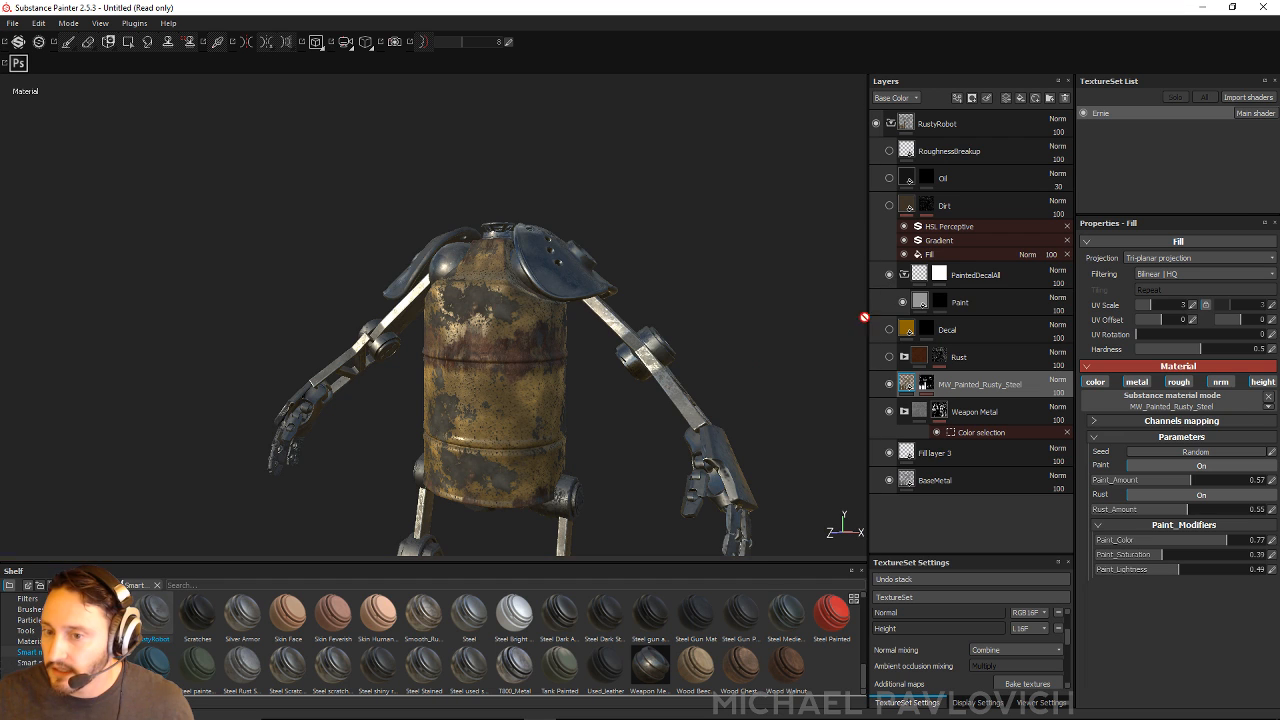
mouse_move(806, 303)
left_mouse_down("alt")
mouse_move(706, 174)
mouse_move(759, 205)
left_mouse_up("alt")
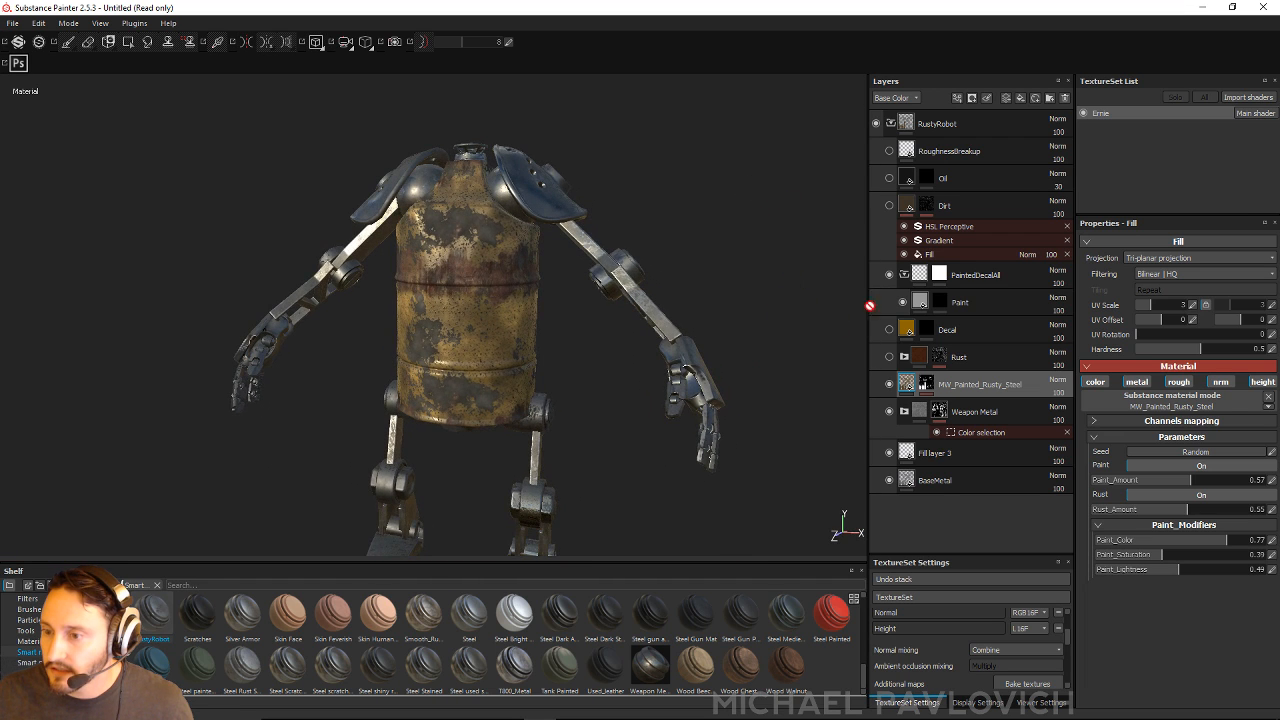
left_click(922, 281)
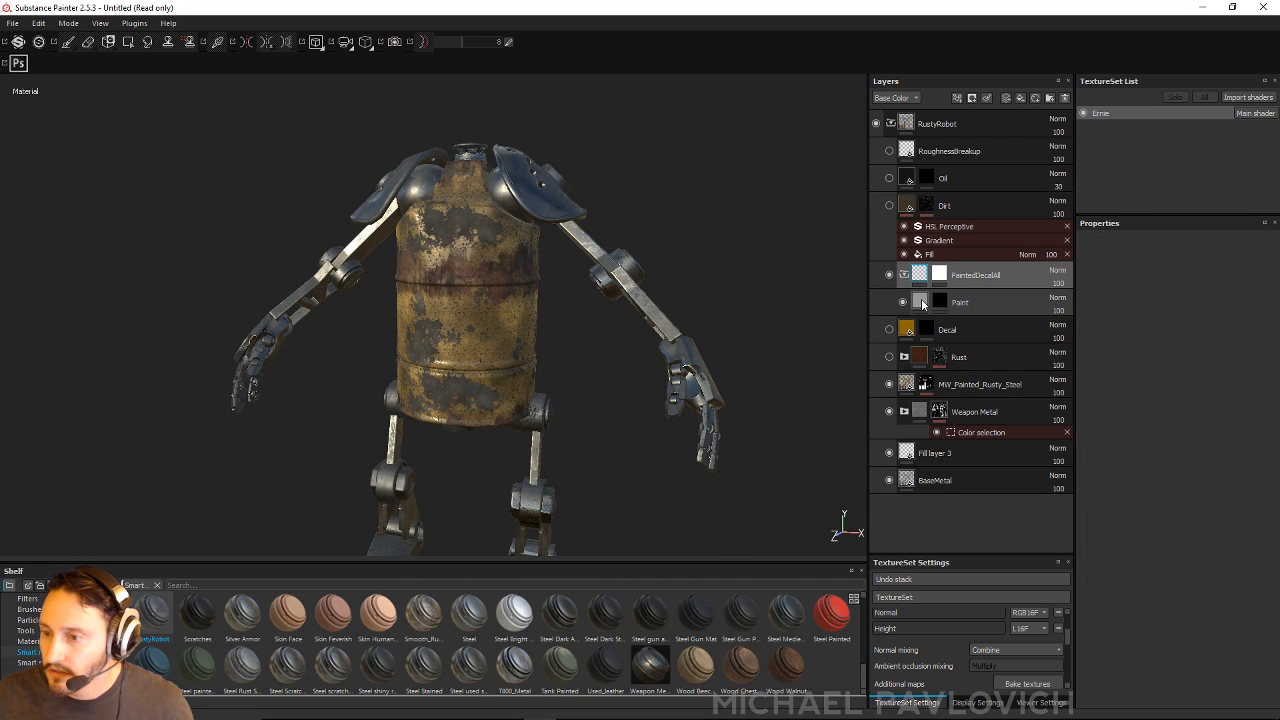
left_click(922, 302)
left_click_drag(751, 265, 779, 246, "alt")
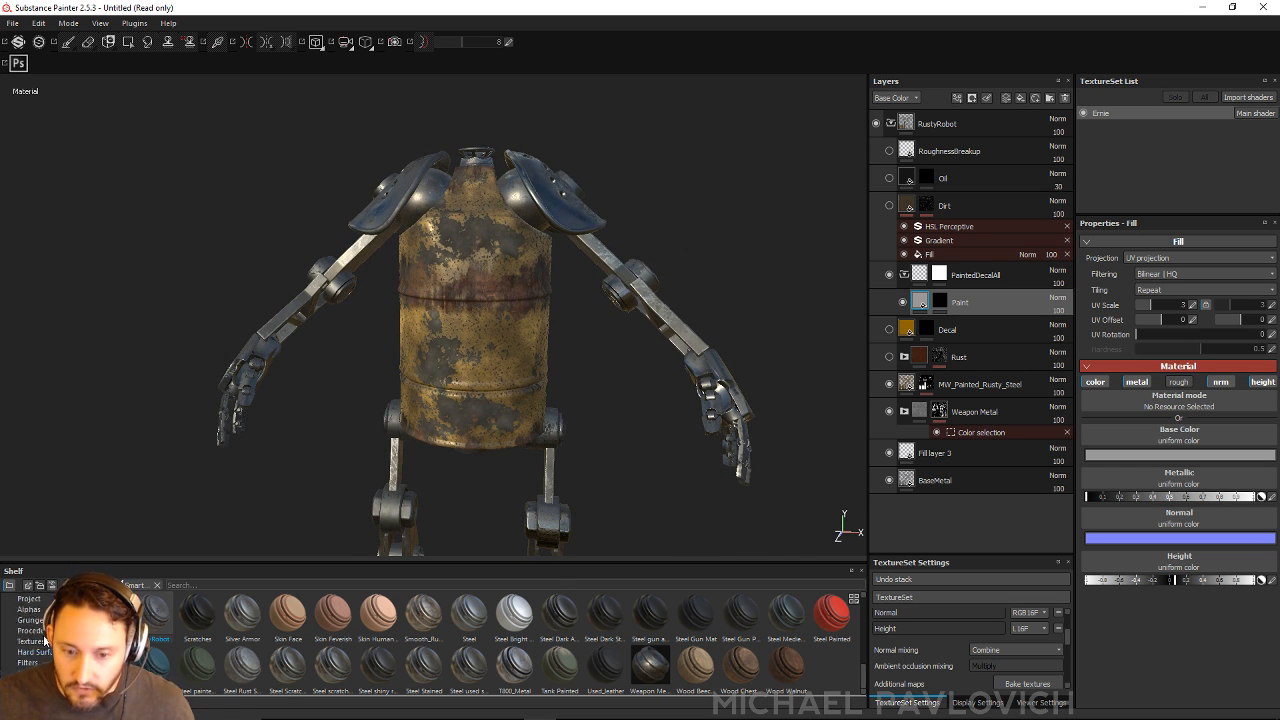
Step: Set up the Sharpie 1 brush with a white grayscale value for painting on the Paint layer's mask
left_click(34, 653)
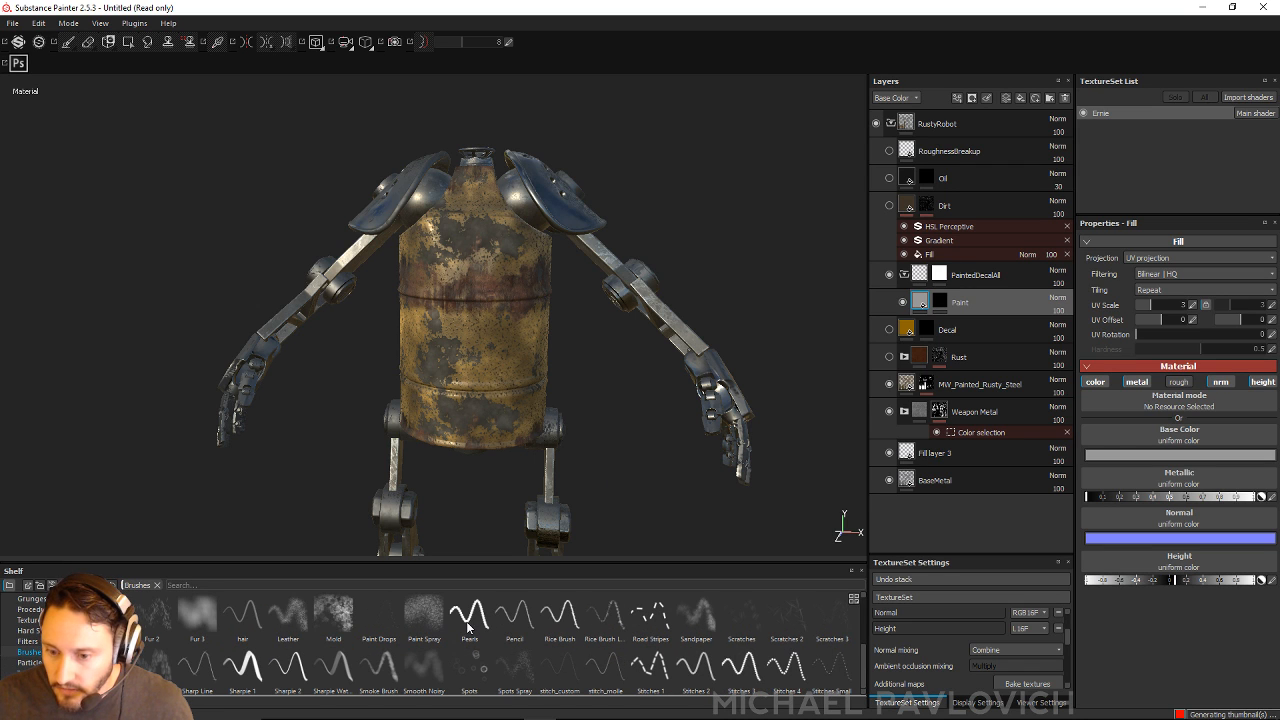
left_click(243, 665)
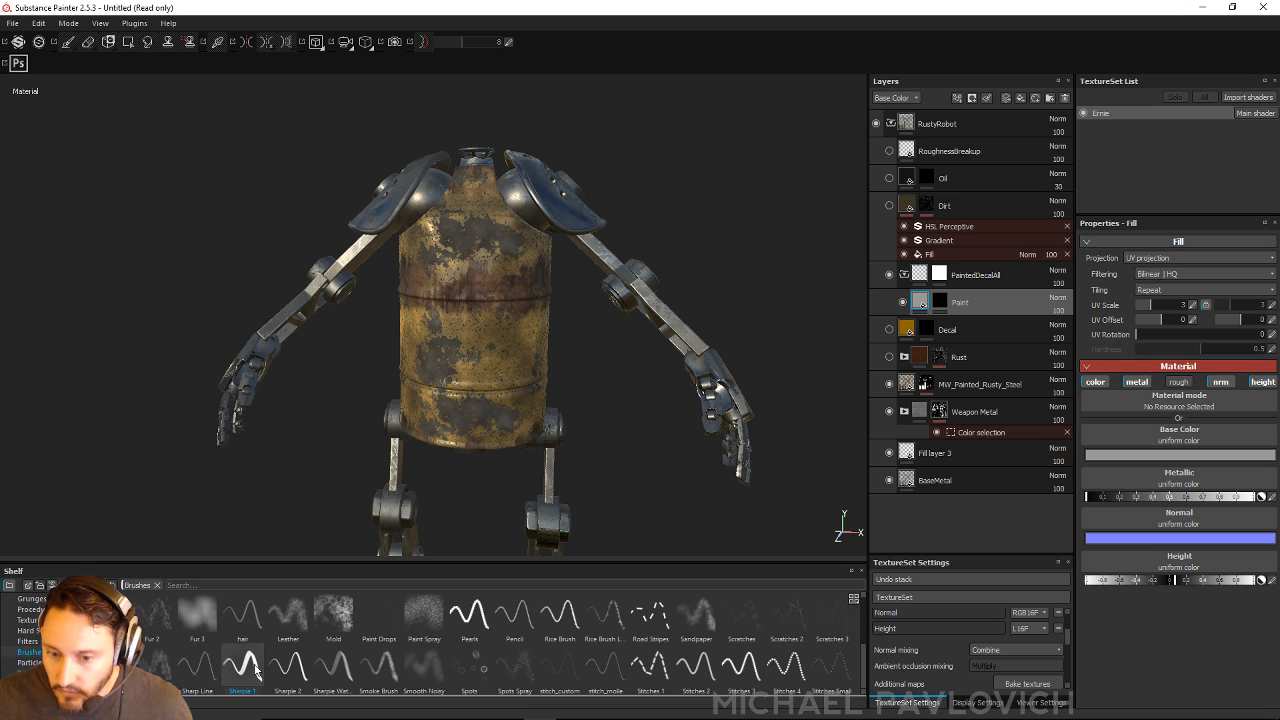
left_click_drag(600, 310, 606, 345, "alt")
left_click(950, 302)
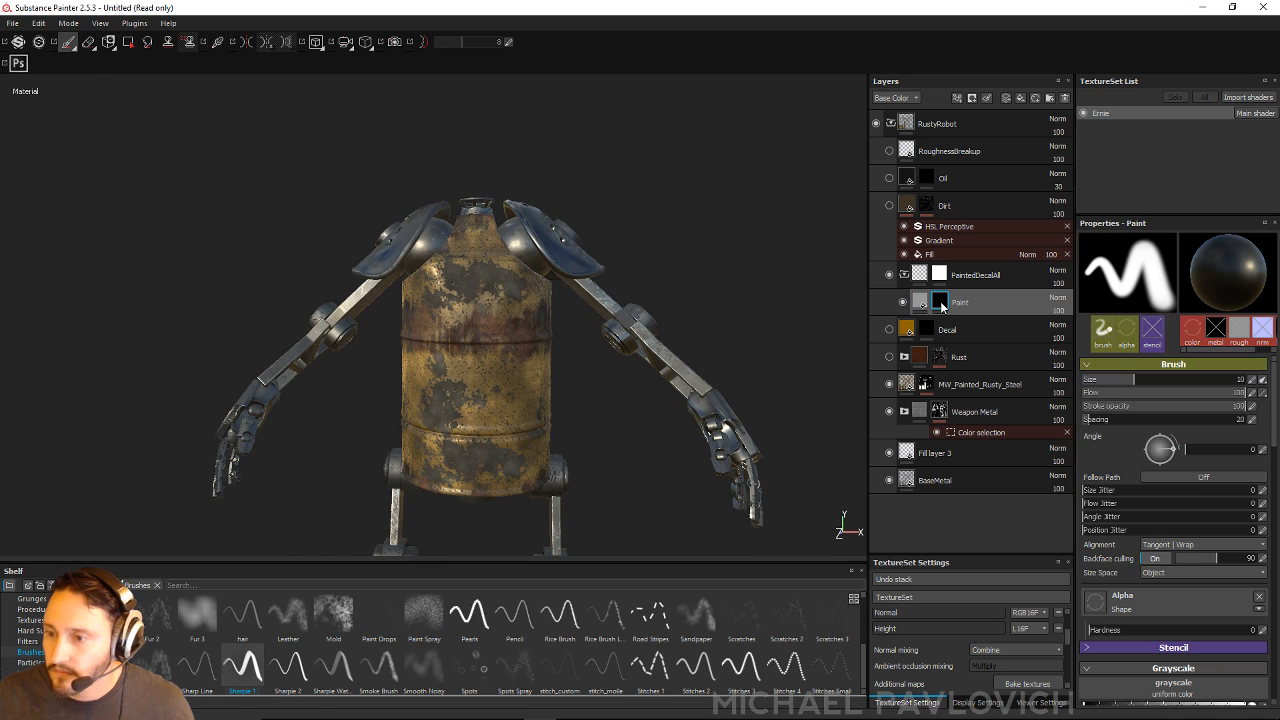
left_click(200, 666)
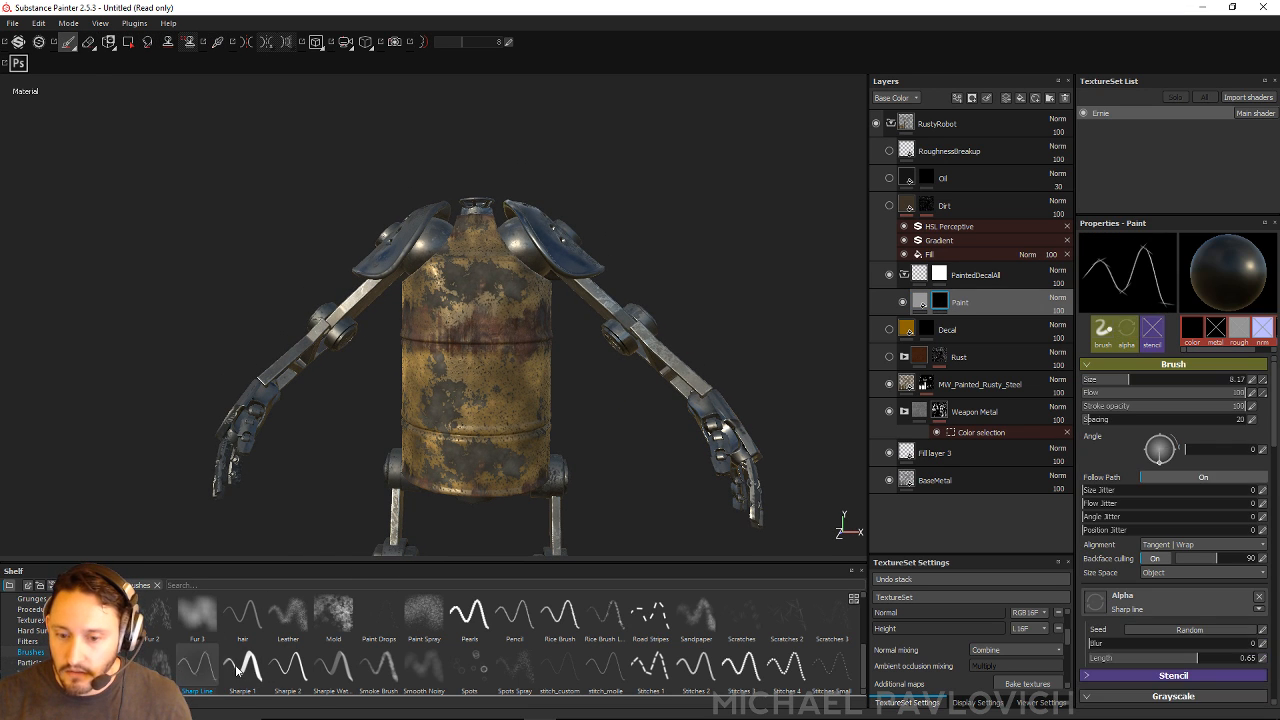
left_click(243, 667)
middle_click_drag(574, 388, 546, 366, "alt")
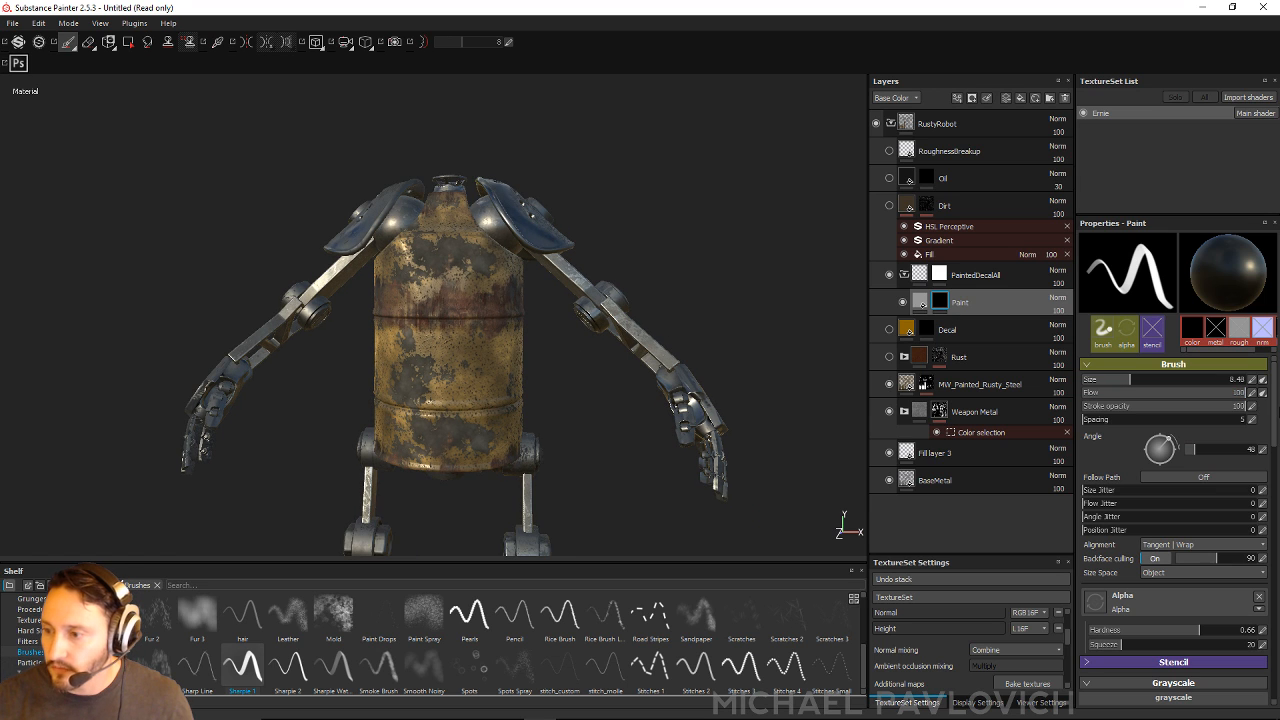
scroll(1217, 548, "down", 5)
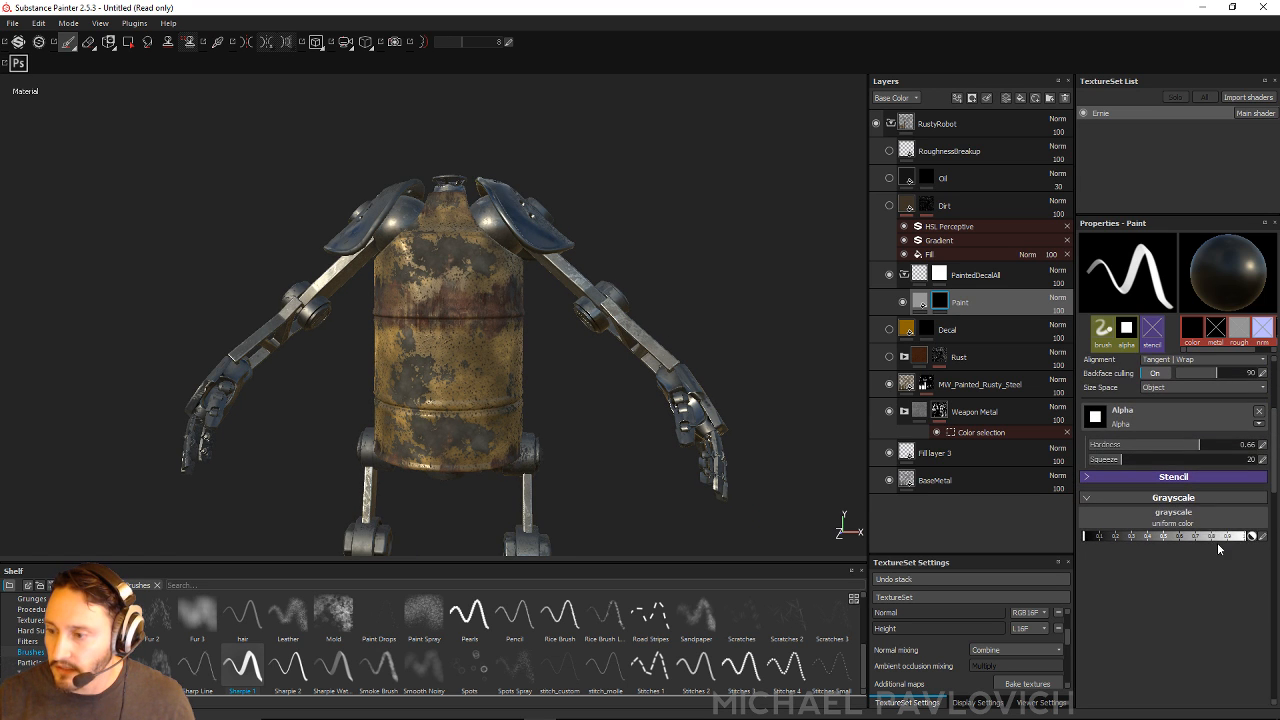
left_click_drag(1234, 537, 1260, 536)
Step: Try freehand zigzag test strokes on the front of the barrel body and undo them
middle_click_drag(482, 302, 501, 342, "alt")
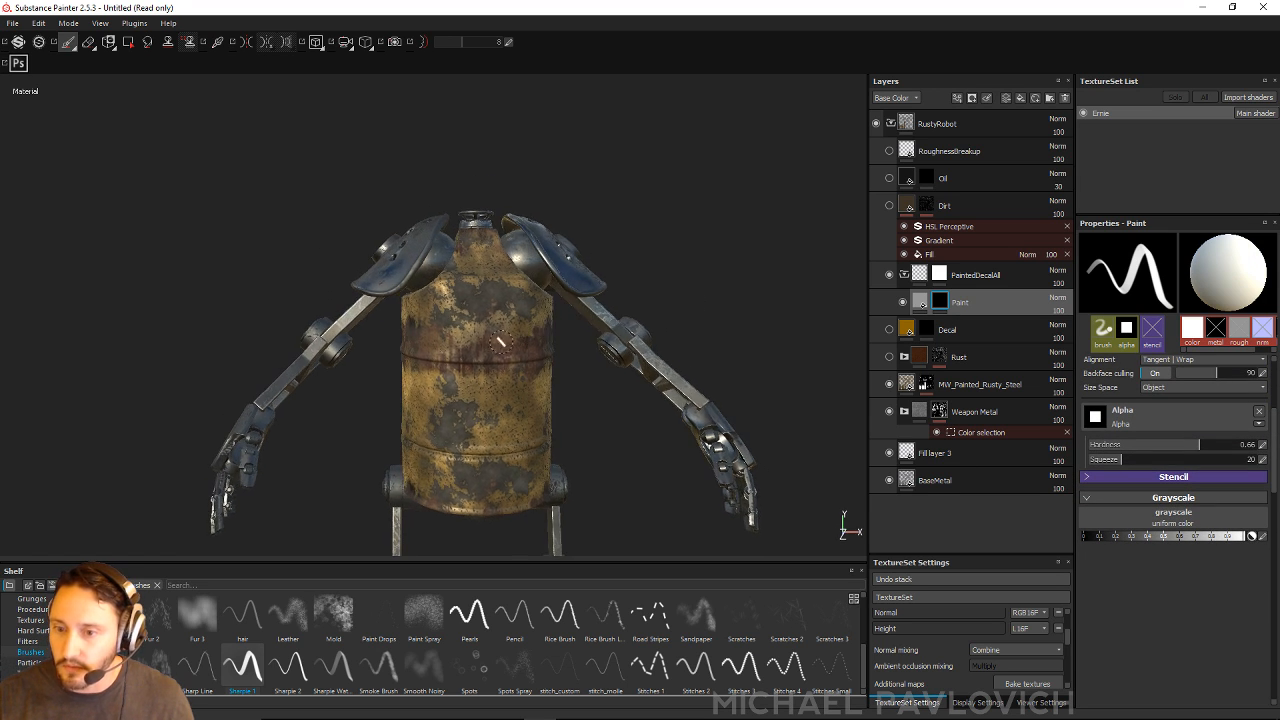
mouse_move(460, 320)
left_mouse_down()
mouse_move(463, 380)
mouse_move(530, 470)
left_mouse_up()
mouse_move(789, 351)
left_mouse_down("alt")
mouse_move(759, 335)
mouse_move(745, 345)
left_mouse_up("alt")
right_click_drag(745, 345, 715, 440, "alt")
middle_click_drag(715, 440, 666, 369, "alt")
mouse_move(666, 369)
left_mouse_down("alt")
mouse_move(677, 394)
mouse_move(564, 383)
left_mouse_up("alt")
key("ctrl+z")
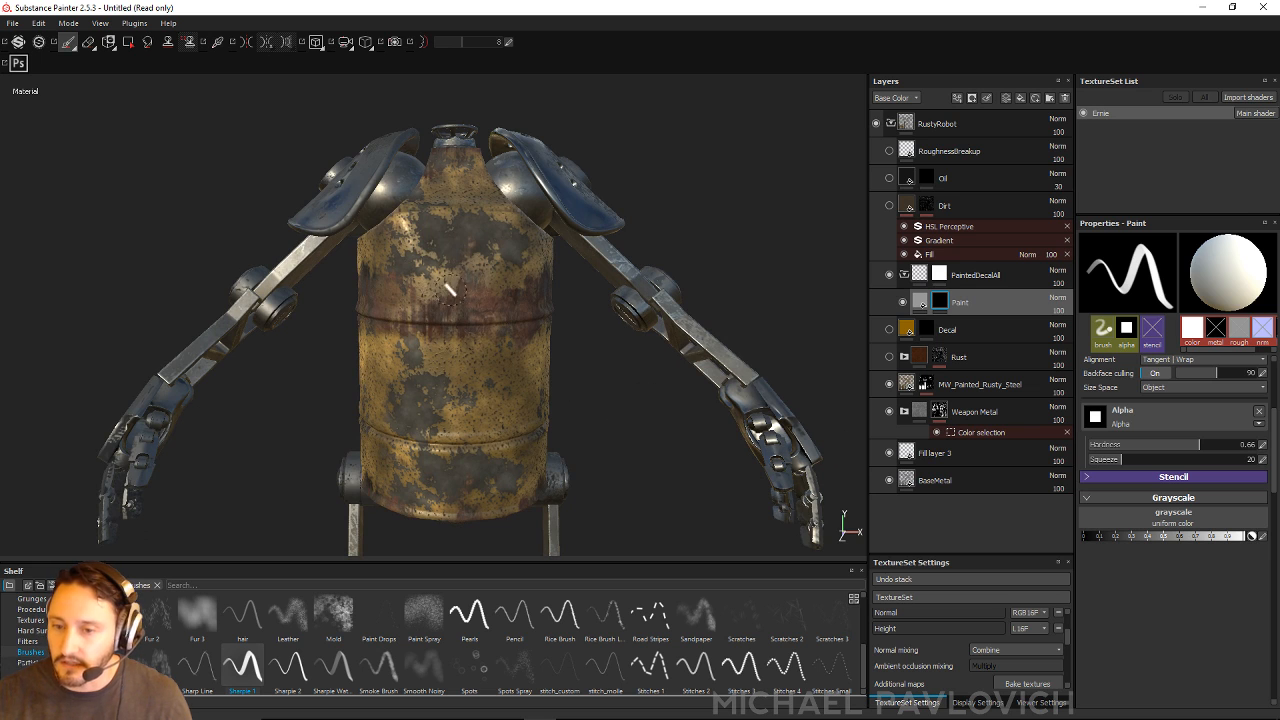
mouse_move(455, 258)
left_mouse_down()
mouse_move(418, 348)
mouse_move(465, 295)
mouse_move(497, 385)
left_mouse_up()
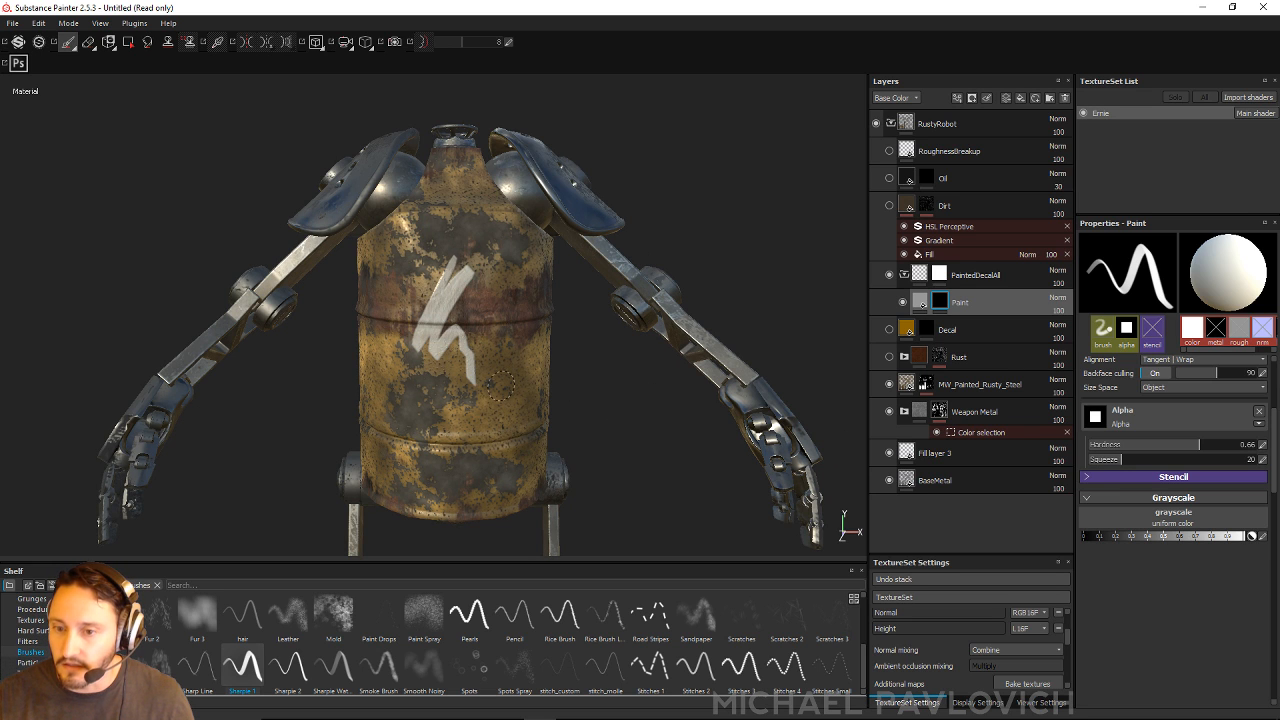
left_click_drag(729, 266, 709, 240, "alt")
key("ctrl+z")
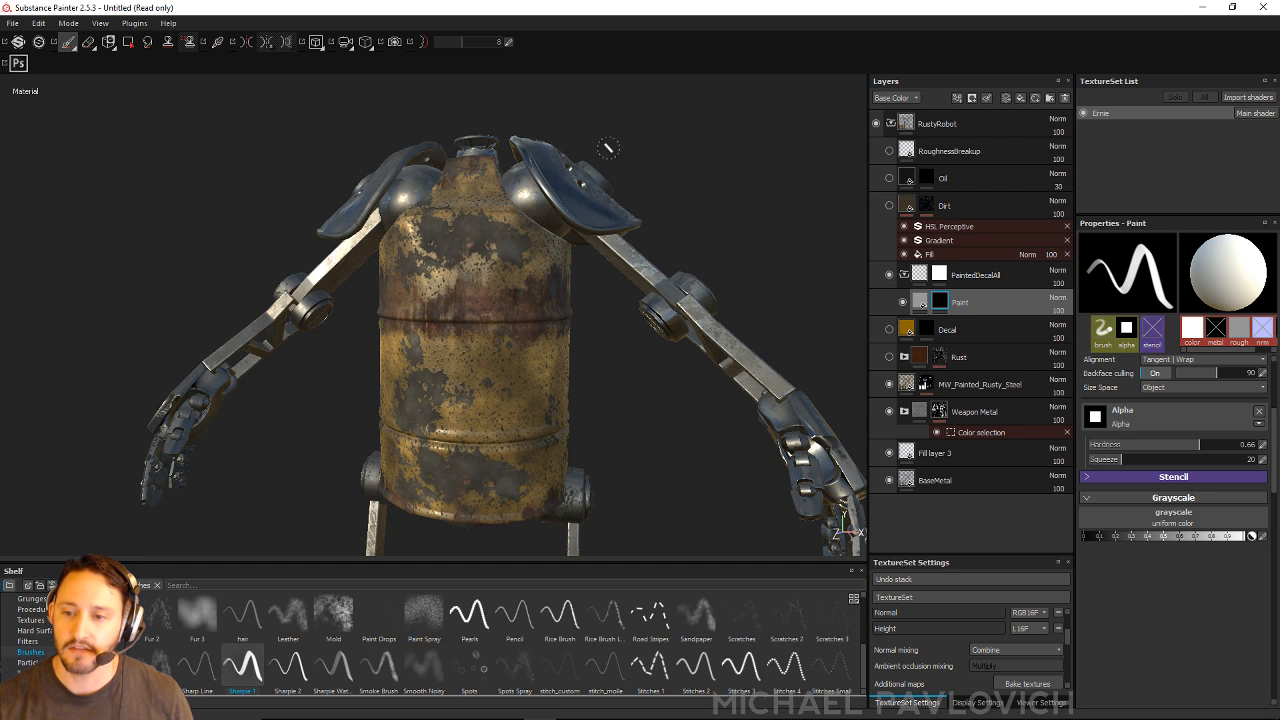
Step: Inspect the robot's barrel and arms from several angles and distances and under different lighting
right_click_drag(675, 220, 371, 151, "alt")
left_click_drag(371, 151, 597, 212, "alt")
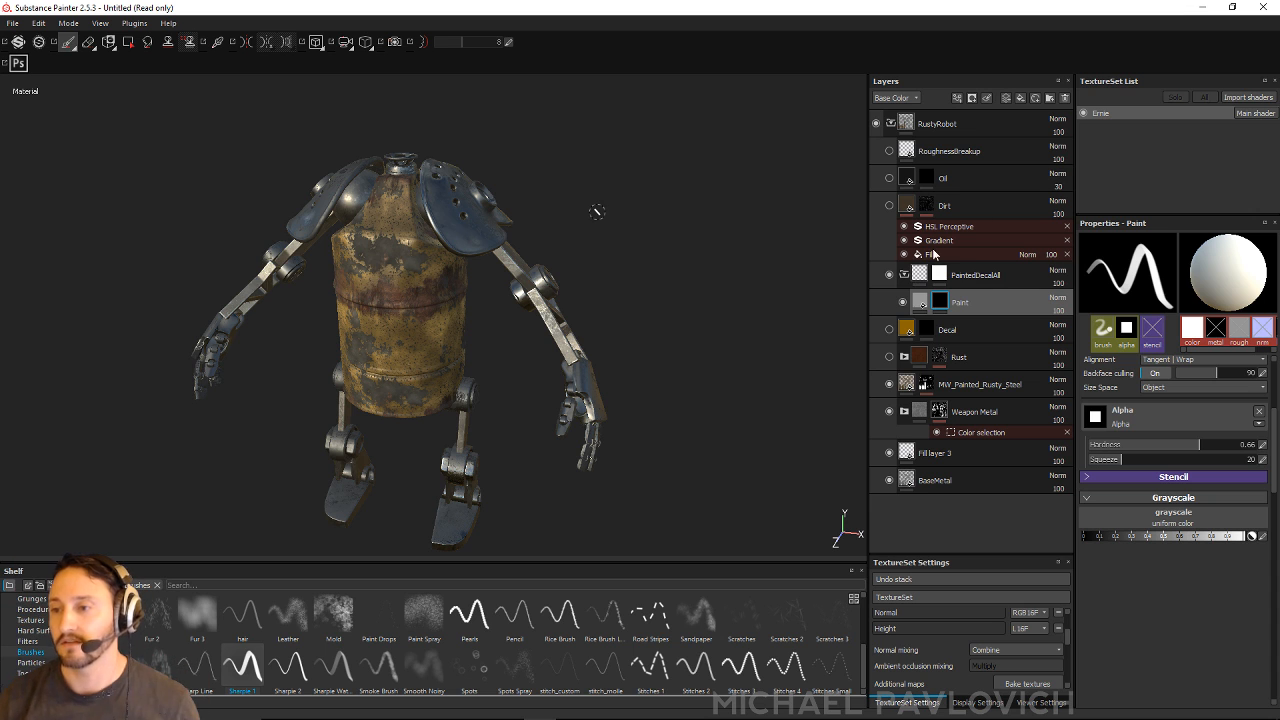
left_click_drag(682, 258, 717, 220, "alt")
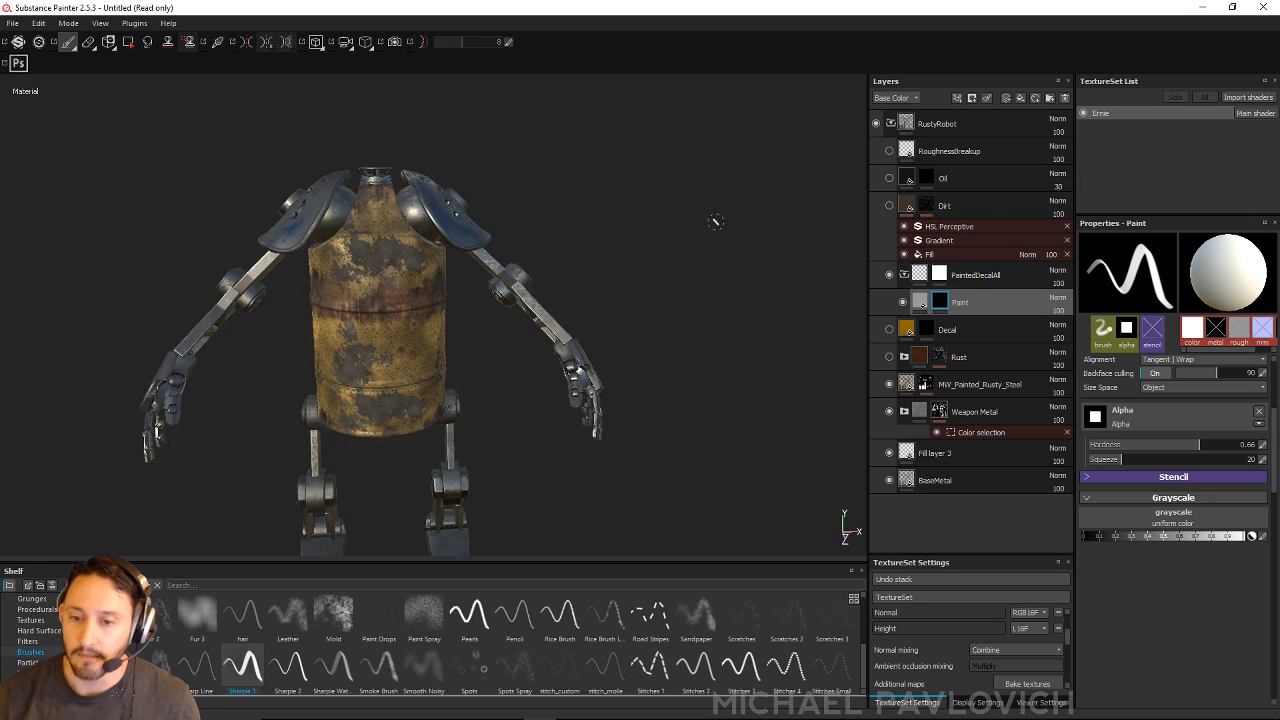
right_click_drag(717, 220, 649, 240, "alt")
left_click_drag(649, 240, 751, 226, "alt")
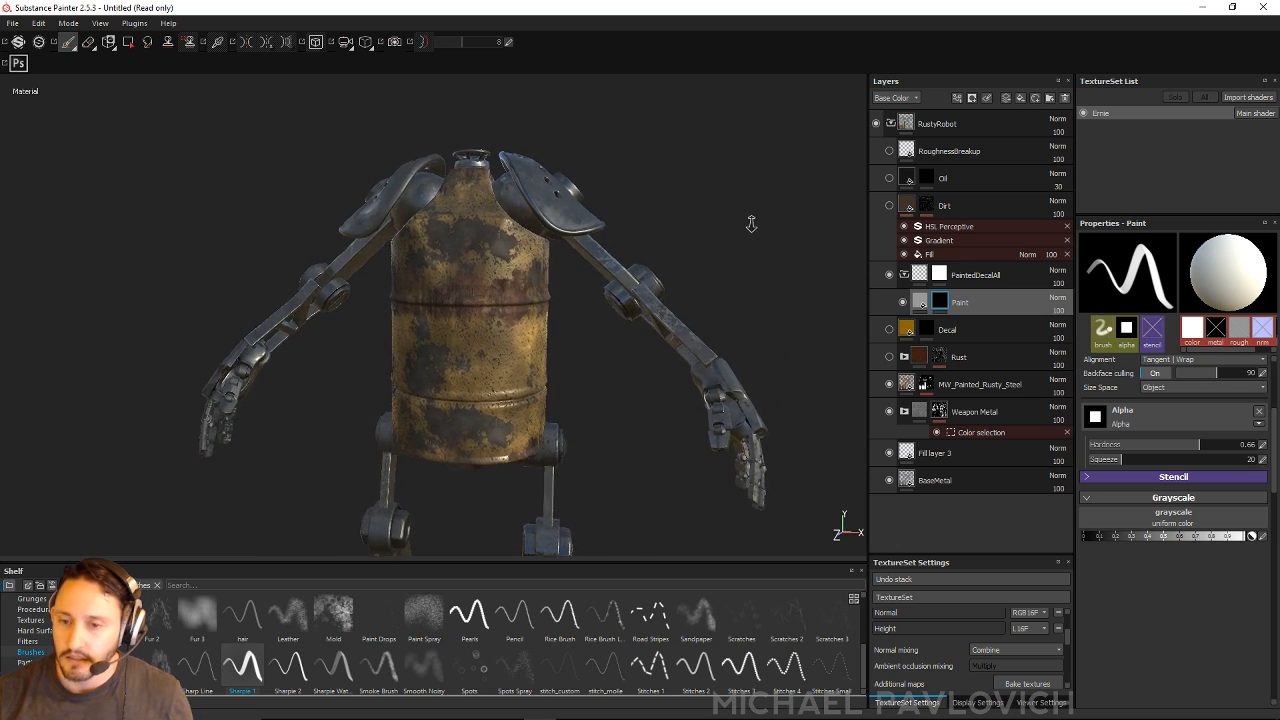
right_click_drag(751, 226, 713, 205, "alt")
middle_click_drag(713, 205, 743, 197, "alt")
mouse_move(745, 200)
right_mouse_down("shift")
mouse_move(863, 200)
mouse_move(729, 211)
right_mouse_up("shift")
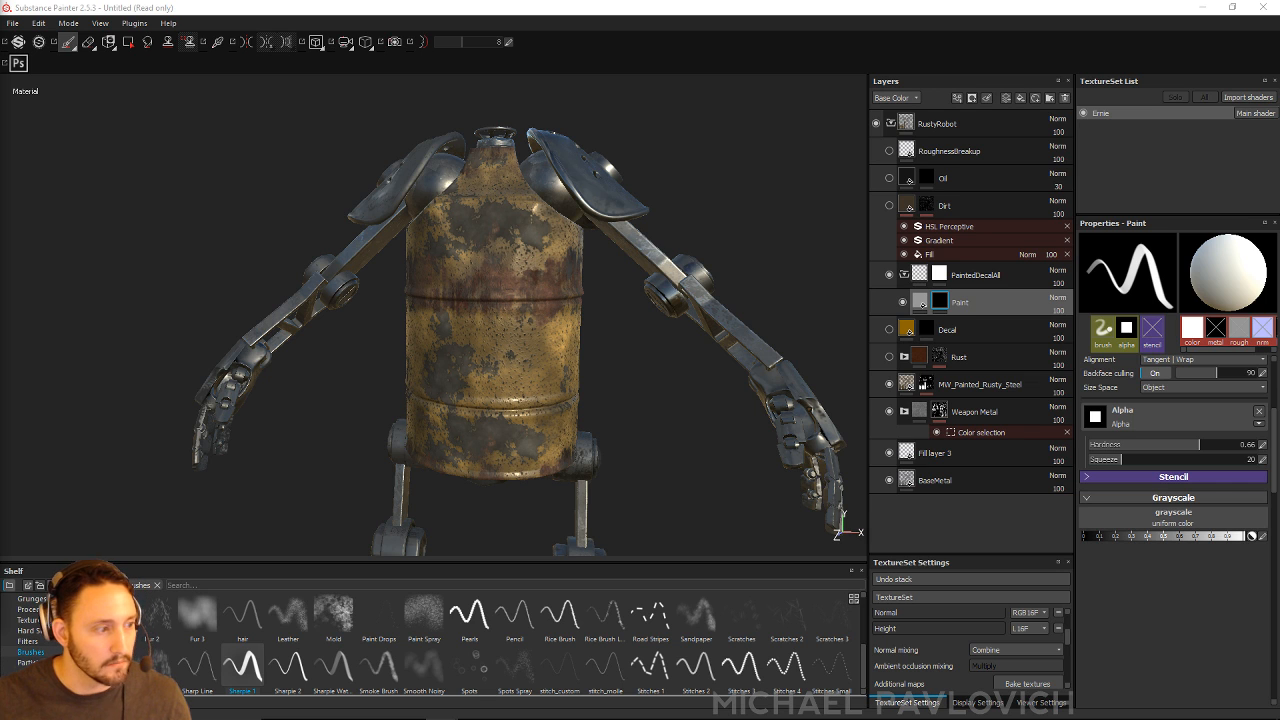
left_click_drag(826, 236, 840, 242, "alt")
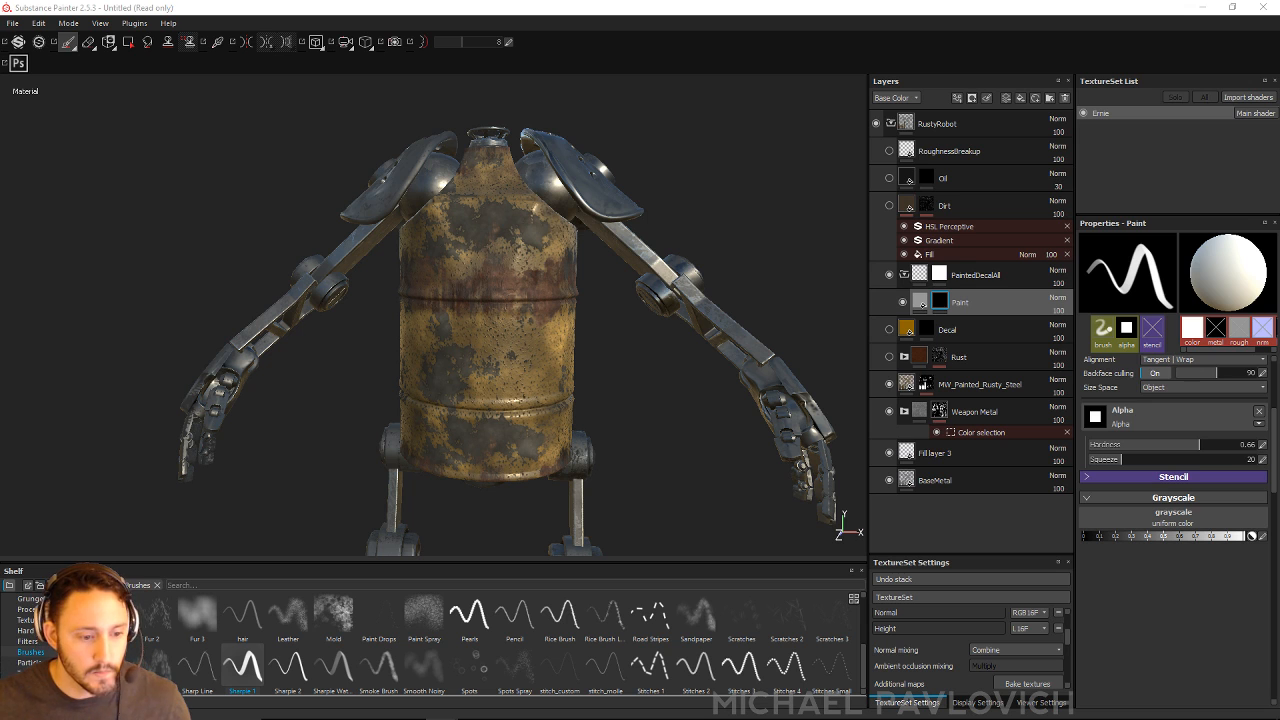
left_click_drag(737, 183, 727, 179, "alt")
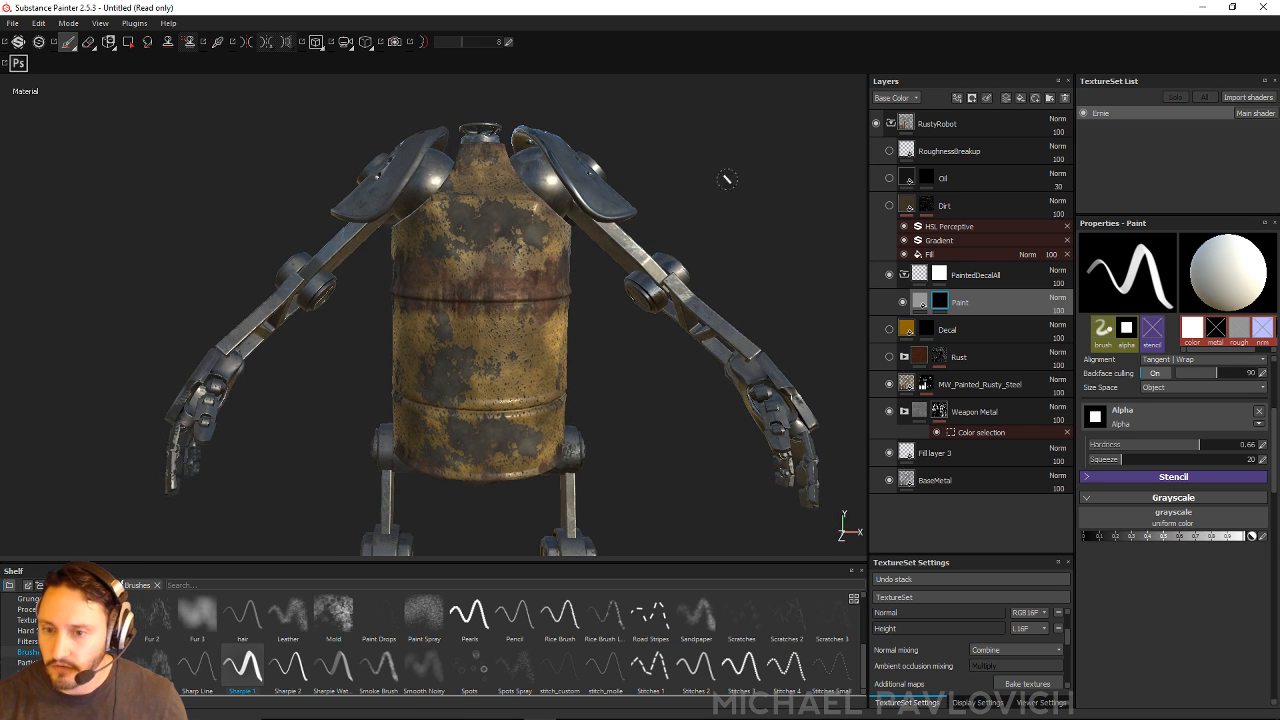
Step: Paint two X-shaped eyes on the upper front of the barrel with the brush hardness raised to 0.875
left_click_drag(645, 208, 620, 215, "alt")
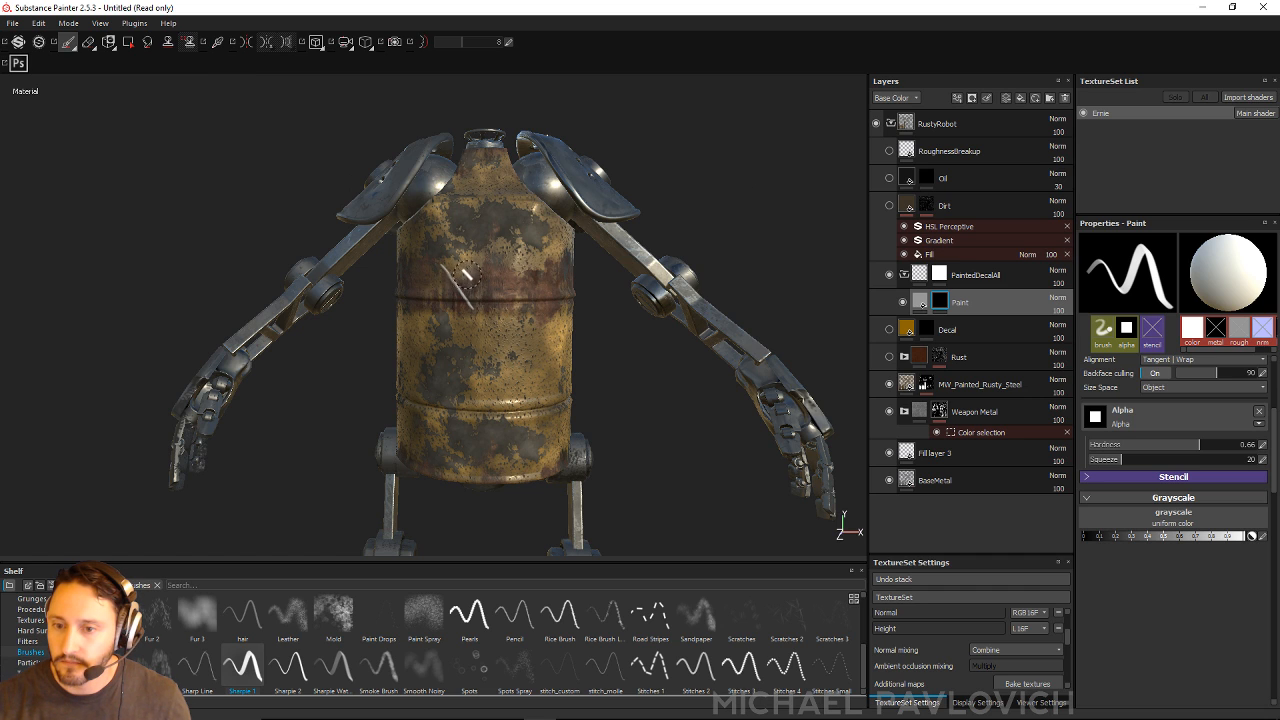
mouse_move(449, 265)
right_mouse_down("ctrl")
mouse_move(468, 262)
mouse_move(457, 279)
right_mouse_up("ctrl")
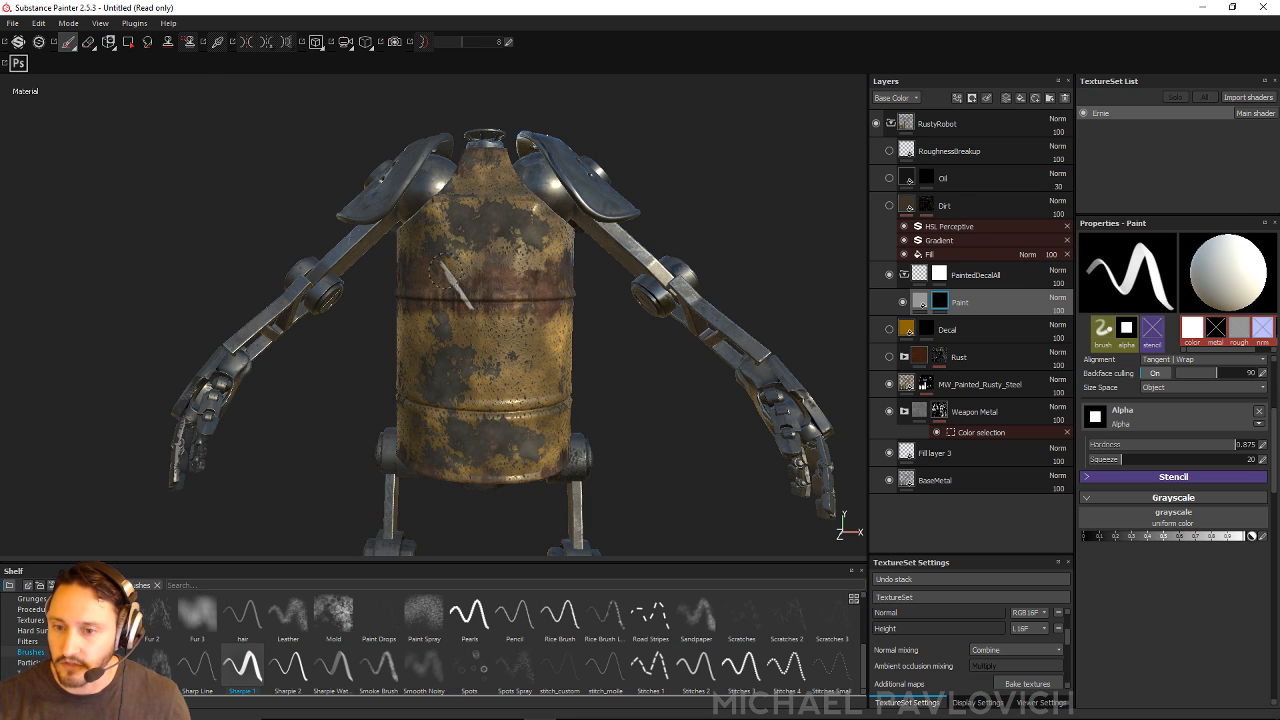
mouse_move(445, 272)
left_mouse_down()
mouse_move(466, 297)
mouse_move(472, 263)
mouse_move(445, 304)
left_mouse_up()
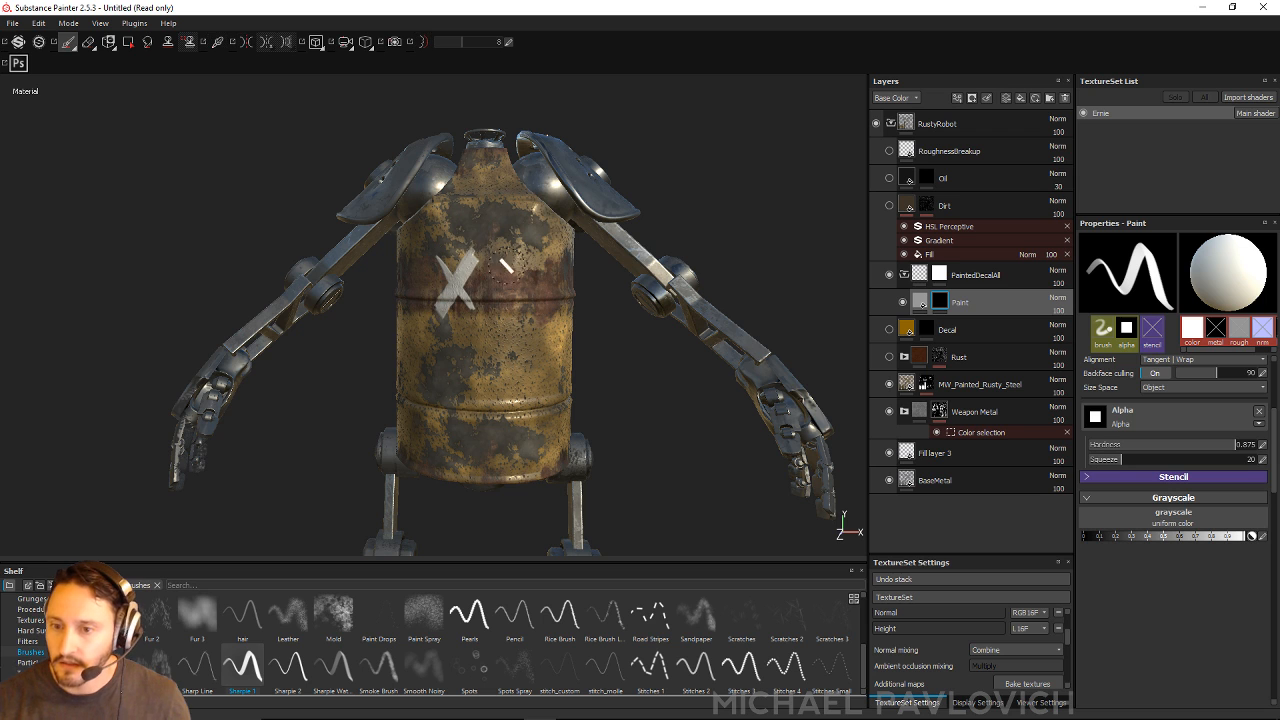
mouse_move(520, 241)
left_mouse_down()
mouse_move(544, 284)
mouse_move(510, 302)
left_mouse_up()
Step: Paint a downturned mouth arc below the eyes and close it with a curved stroke along its underside
left_click_drag(712, 154, 674, 101, "ctrl+alt")
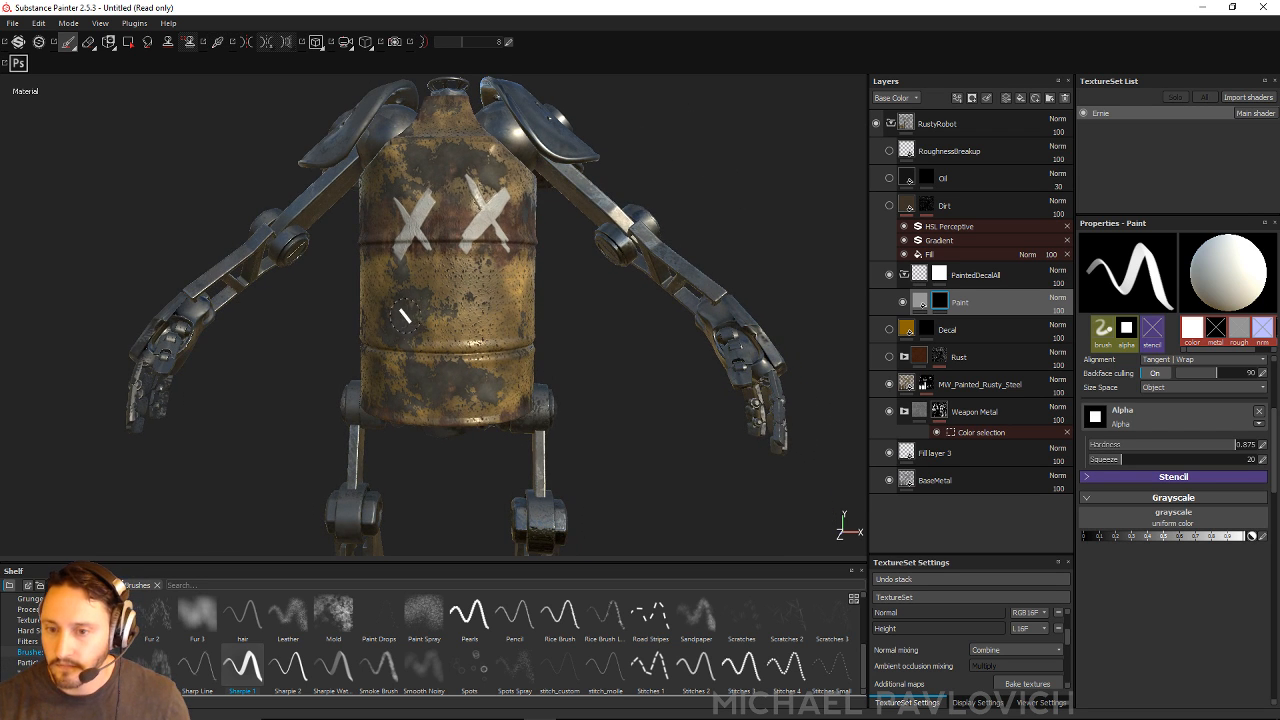
mouse_move(390, 318)
left_mouse_down()
mouse_move(468, 288)
mouse_move(492, 324)
left_mouse_up()
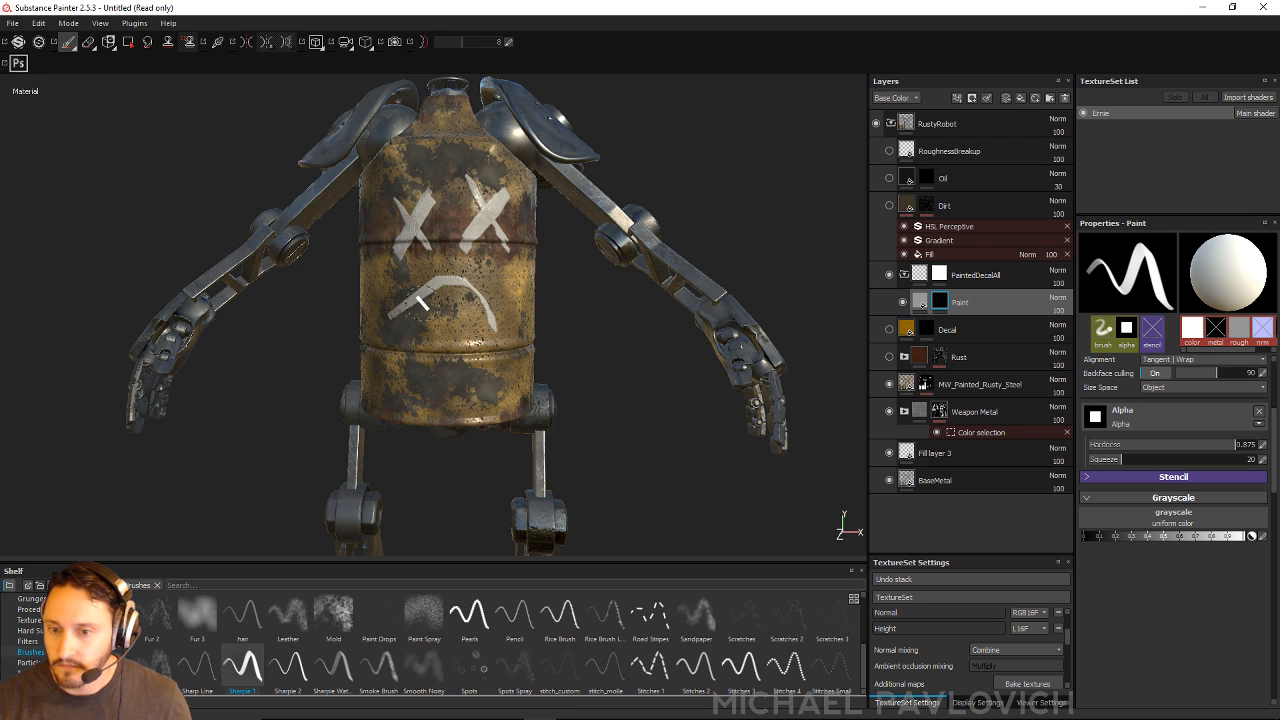
key("ctrl+z")
mouse_move(390, 320)
left_mouse_down()
mouse_move(420, 287)
mouse_move(508, 303)
mouse_move(516, 336)
left_mouse_up()
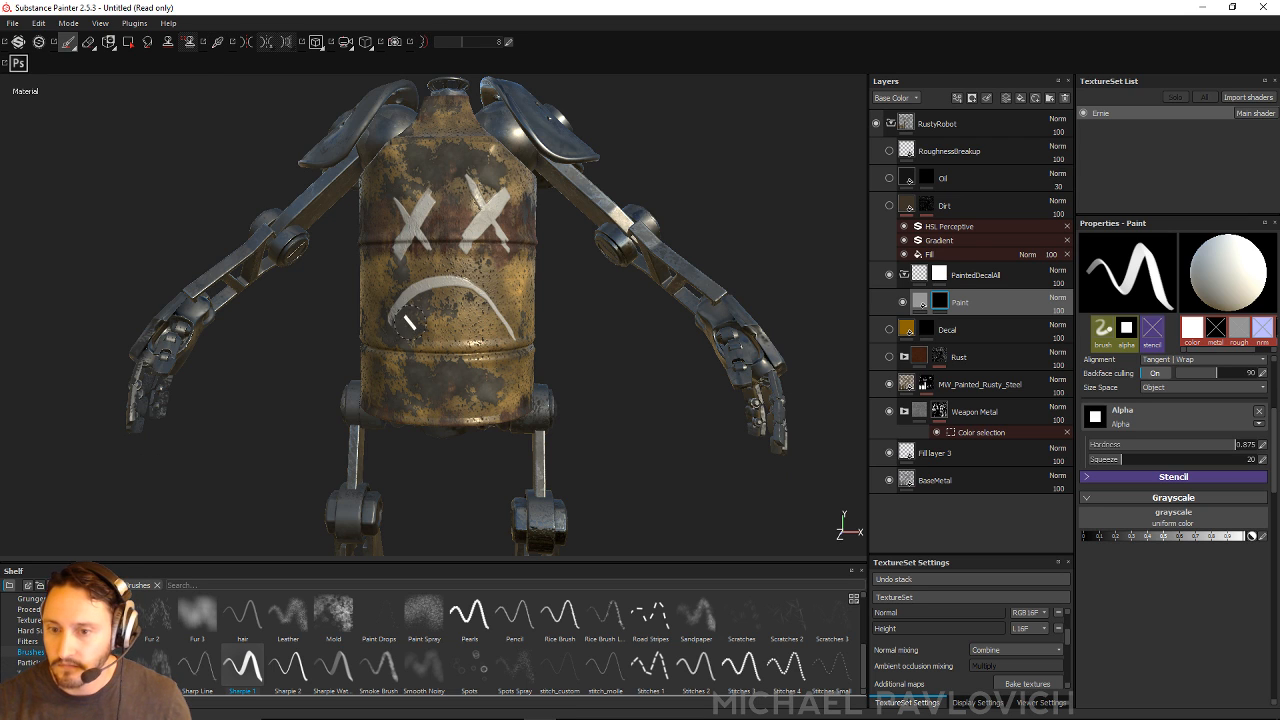
mouse_move(388, 325)
left_mouse_down()
mouse_move(532, 332)
mouse_move(520, 314)
mouse_move(489, 315)
left_mouse_up()
key("ctrl+z")
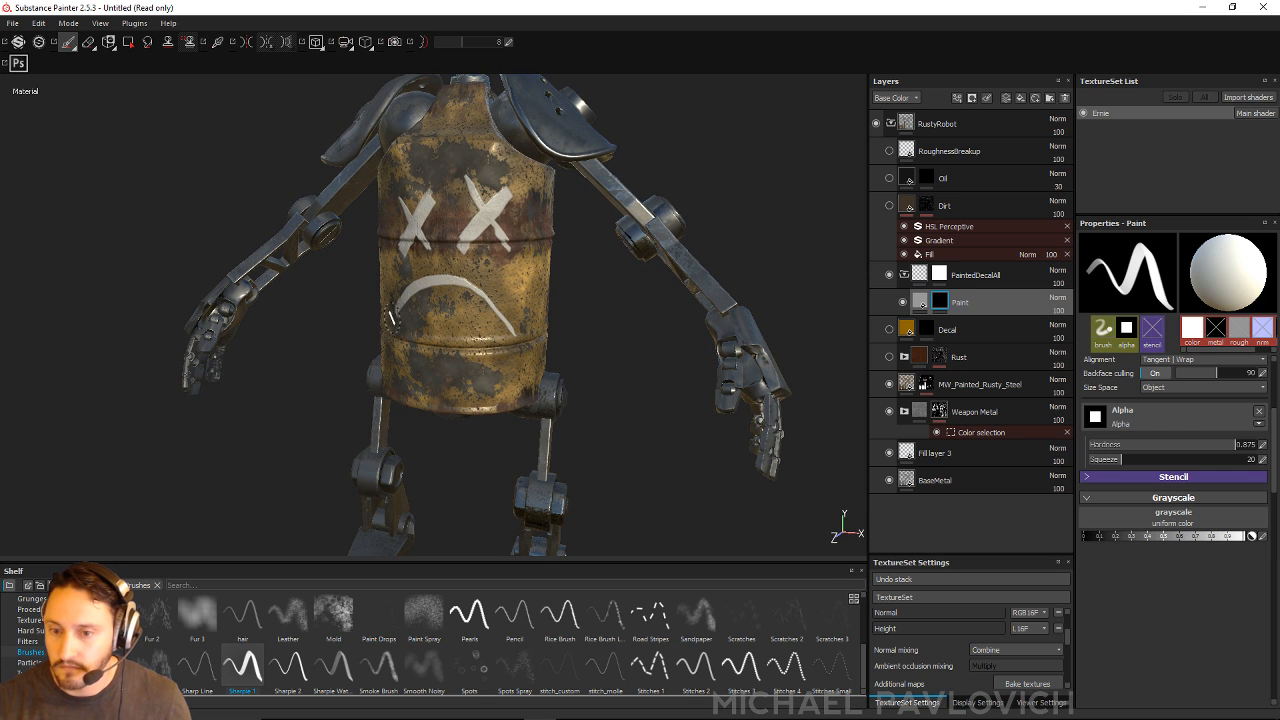
mouse_move(394, 314)
left_mouse_down()
mouse_move(446, 338)
mouse_move(522, 332)
left_mouse_up()
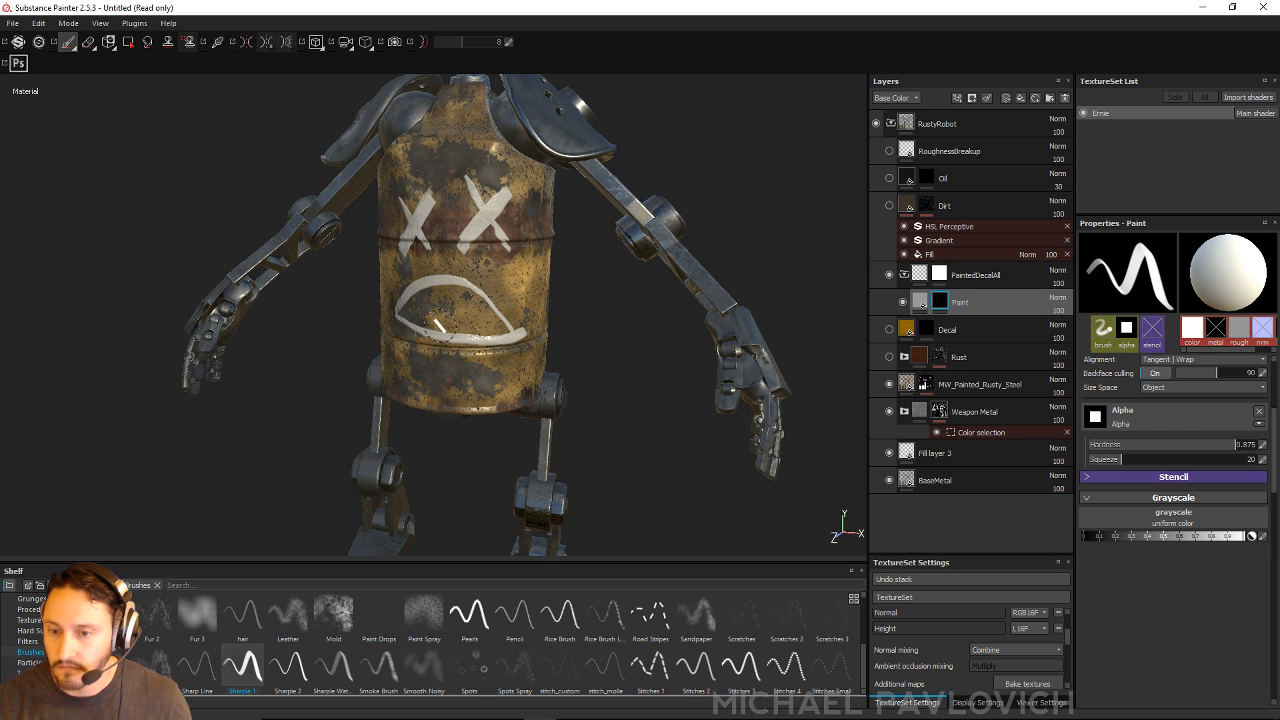
Step: Paint one horizontal and several vertical strokes inside the mouth outline to form the teeth
mouse_move(594, 303)
left_mouse_down("alt")
mouse_move(586, 316)
mouse_move(475, 305)
left_mouse_up("alt")
left_click_drag(400, 316, 490, 318)
mouse_move(400, 308)
left_mouse_down()
mouse_move(510, 318)
mouse_move(417, 308)
mouse_move(414, 324)
mouse_move(455, 332)
left_mouse_up()
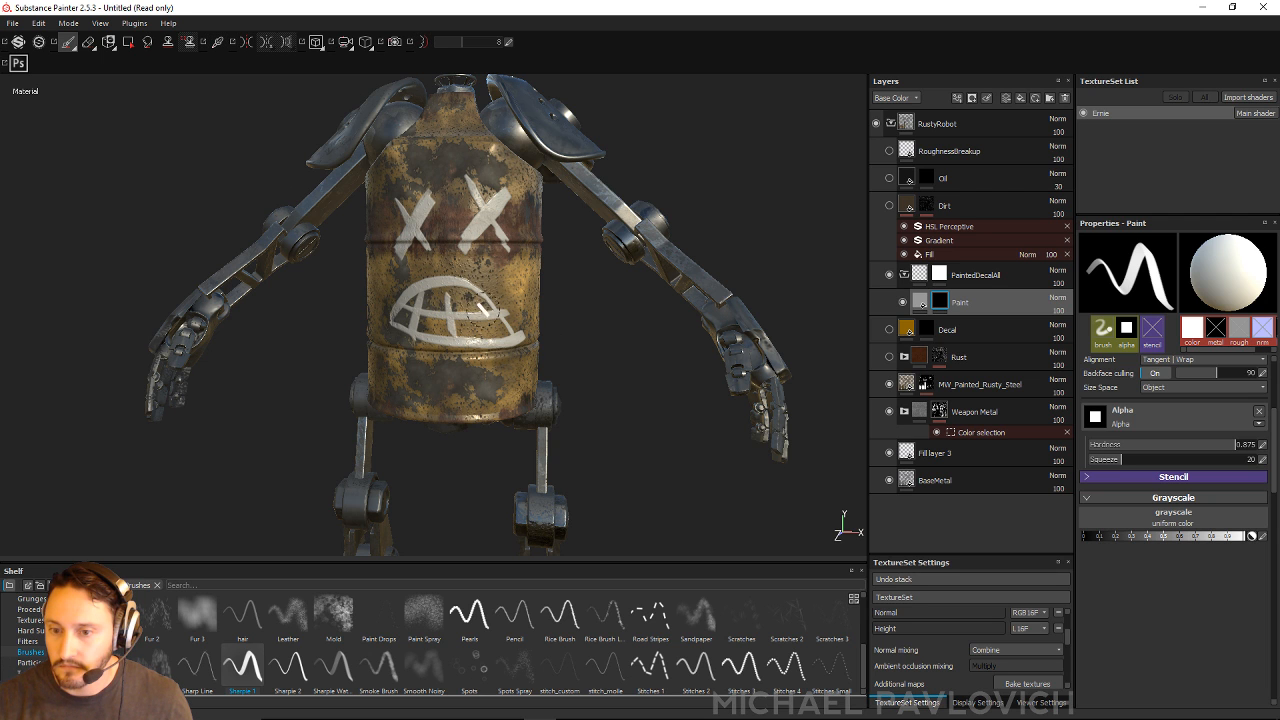
mouse_move(474, 290)
left_mouse_down()
mouse_move(494, 334)
mouse_move(455, 333)
mouse_move(502, 326)
left_mouse_up()
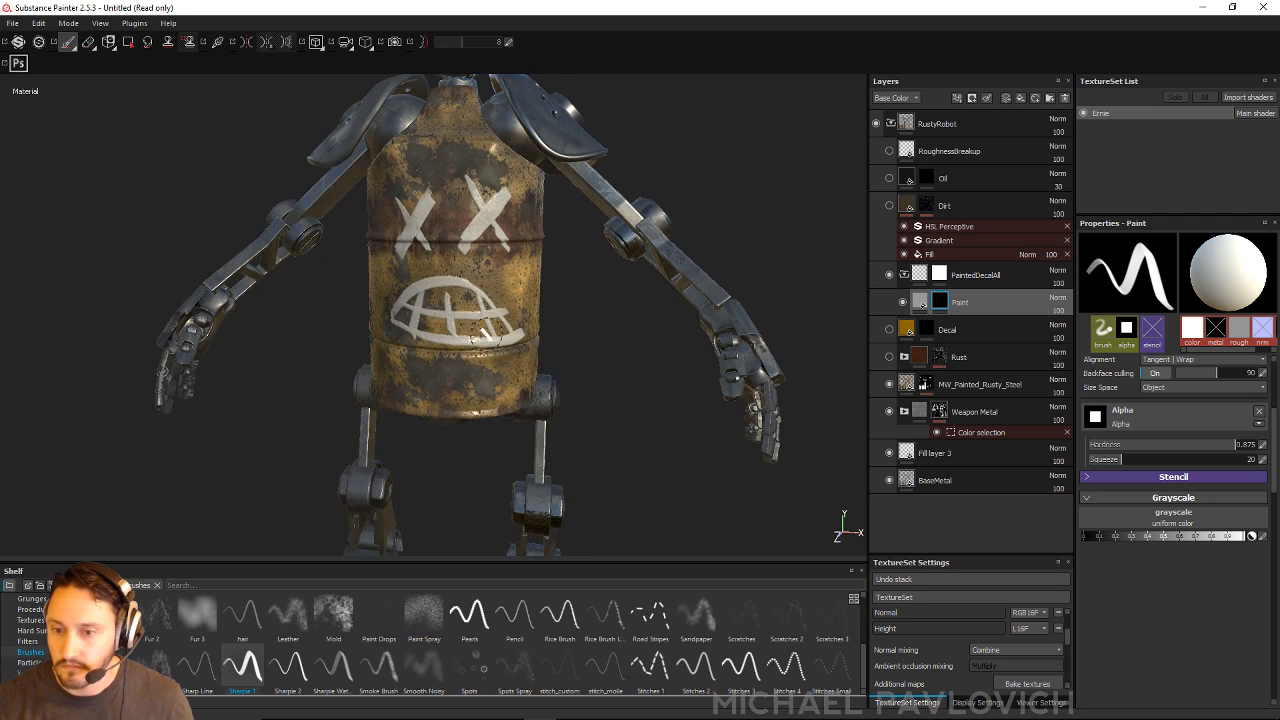
mouse_move(590, 318)
left_mouse_down("alt")
mouse_move(586, 354)
mouse_move(617, 263)
mouse_move(774, 176)
left_mouse_up("alt")
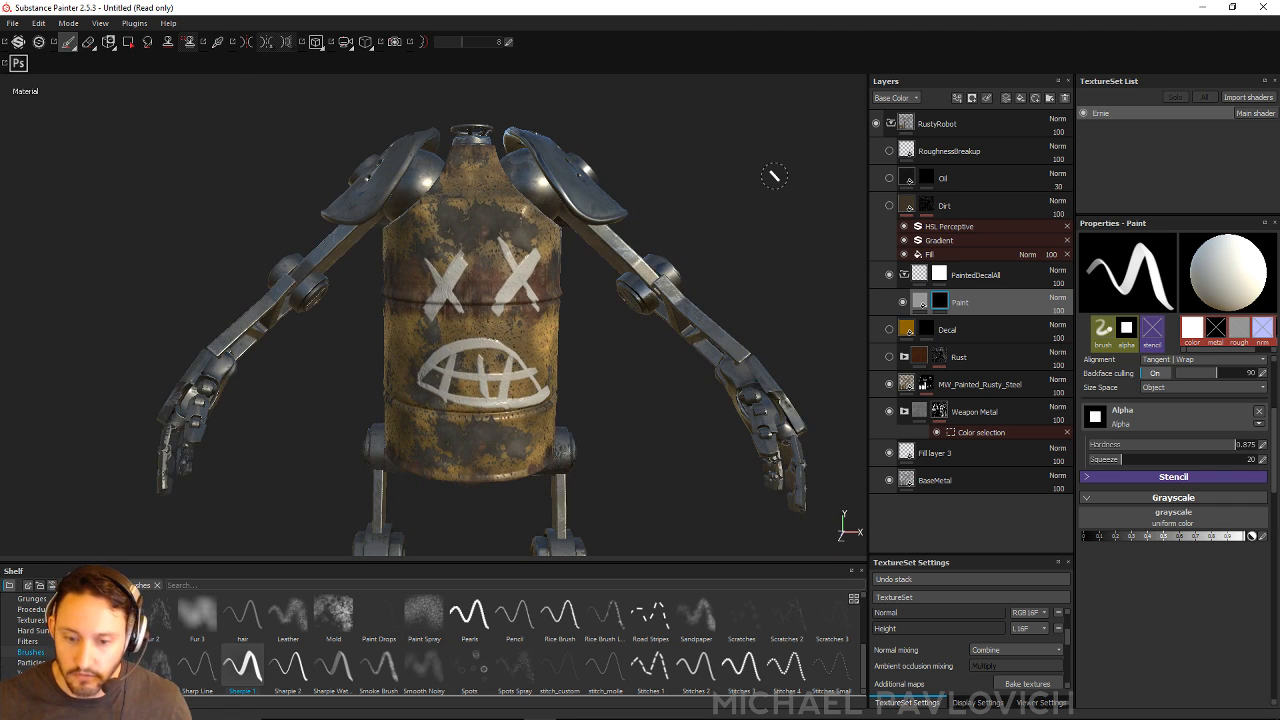
scroll(372, 657, "up", 5)
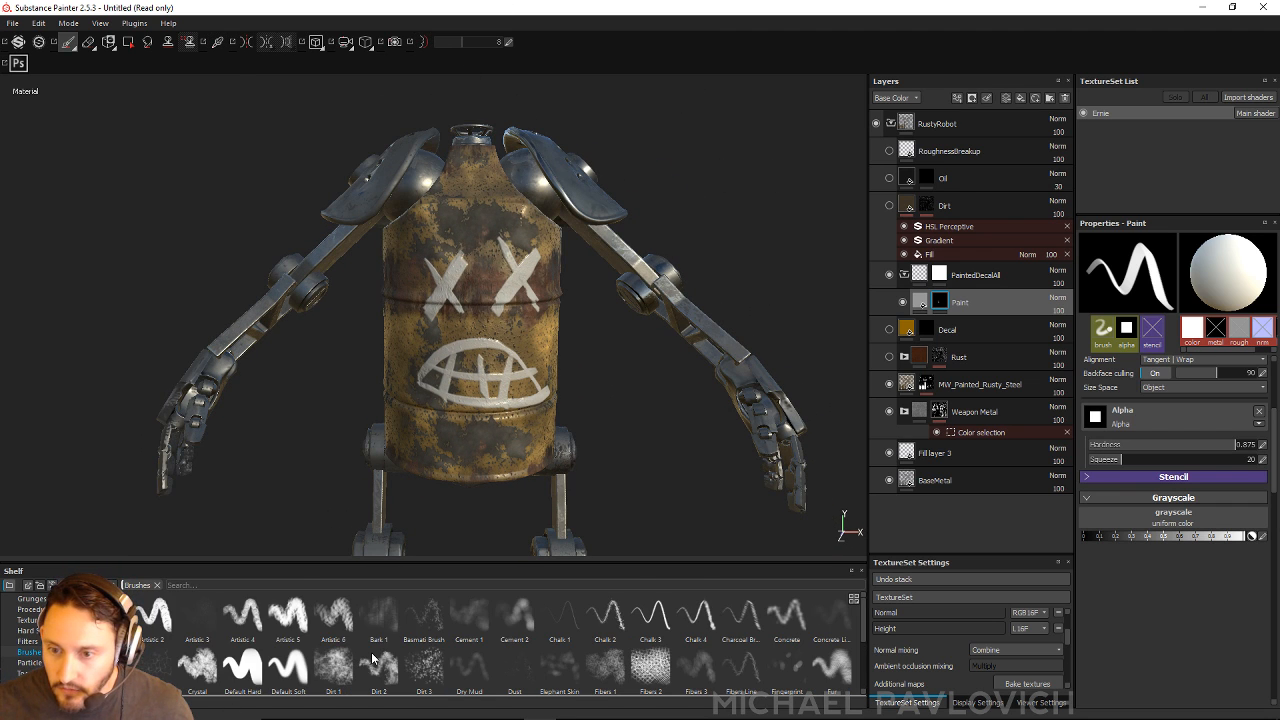
scroll(372, 657, "down", 5)
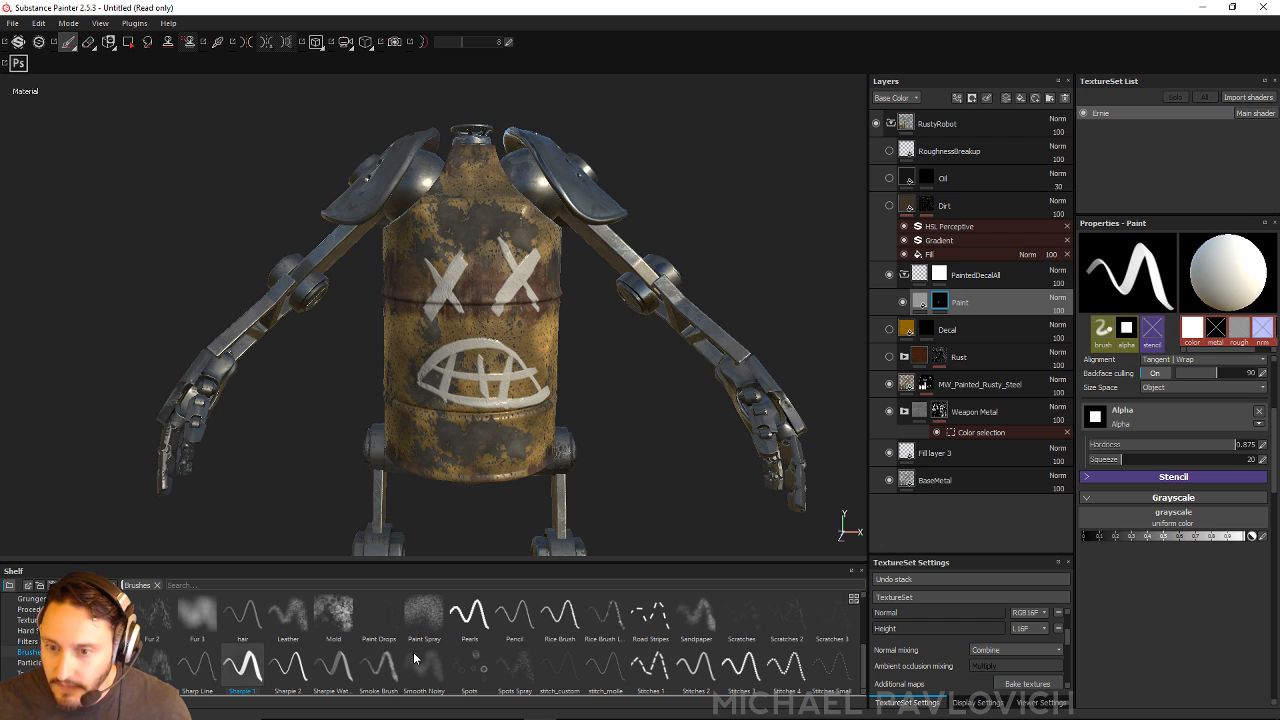
mouse_move(460, 316)
left_mouse_down("alt")
mouse_move(505, 310)
mouse_move(232, 328)
mouse_move(433, 333)
mouse_move(415, 370)
left_mouse_up("alt")
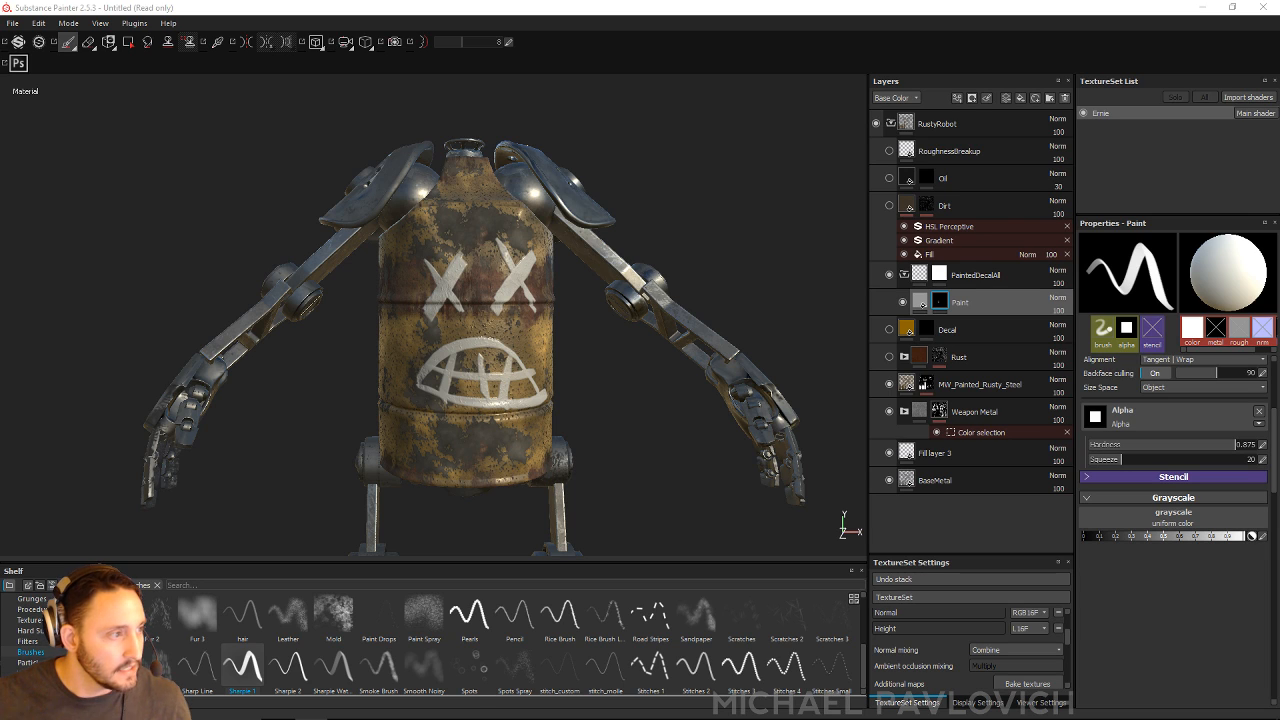
Step: Bring the set of alpha PSD files from the file browser into the shelf for import
left_click_drag(0, 95, 0, 88)
left_click(275, 170)
left_click(350, 601, "shift")
left_click_drag(600, 719, 668, 592)
Step: Set the import usage of every alphas_01 PSD file to alpha, from alphas_01_0000s_0000_702 through alphas_01__0002s_0018_814
left_click(803, 225)
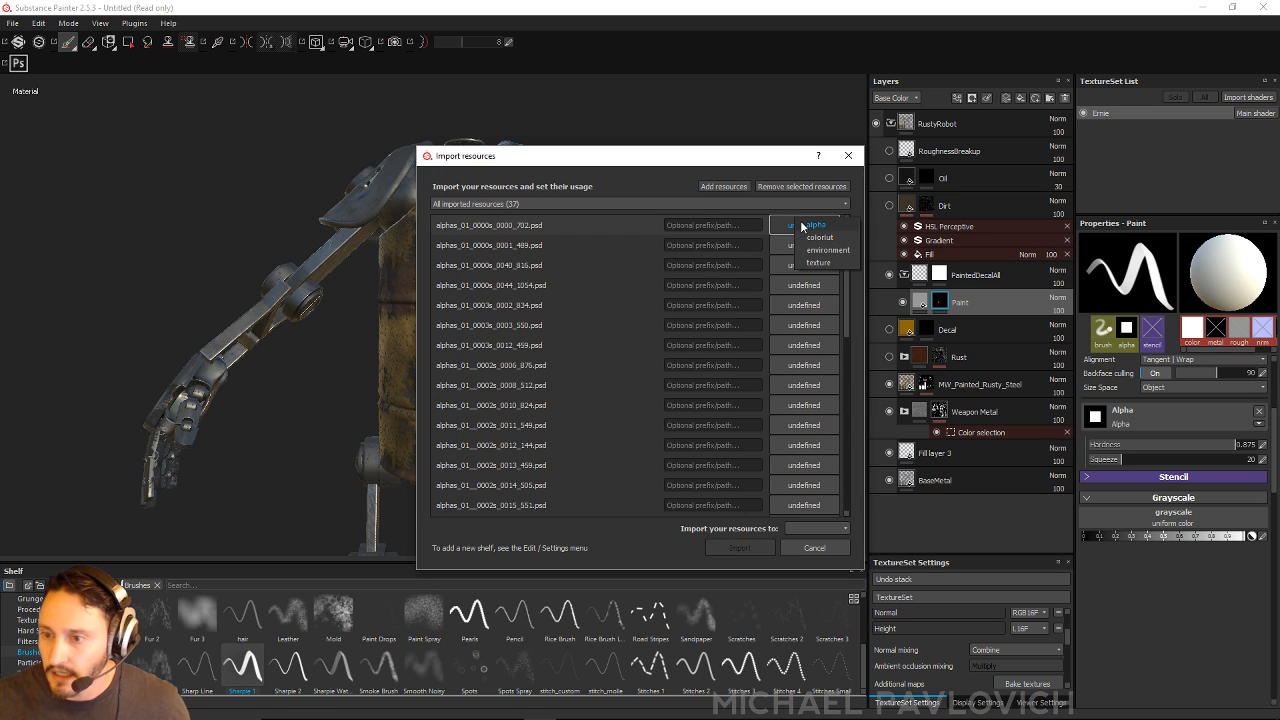
left_click(810, 245)
left_click(810, 245)
left_click(826, 262)
left_click(821, 261)
left_click(834, 270)
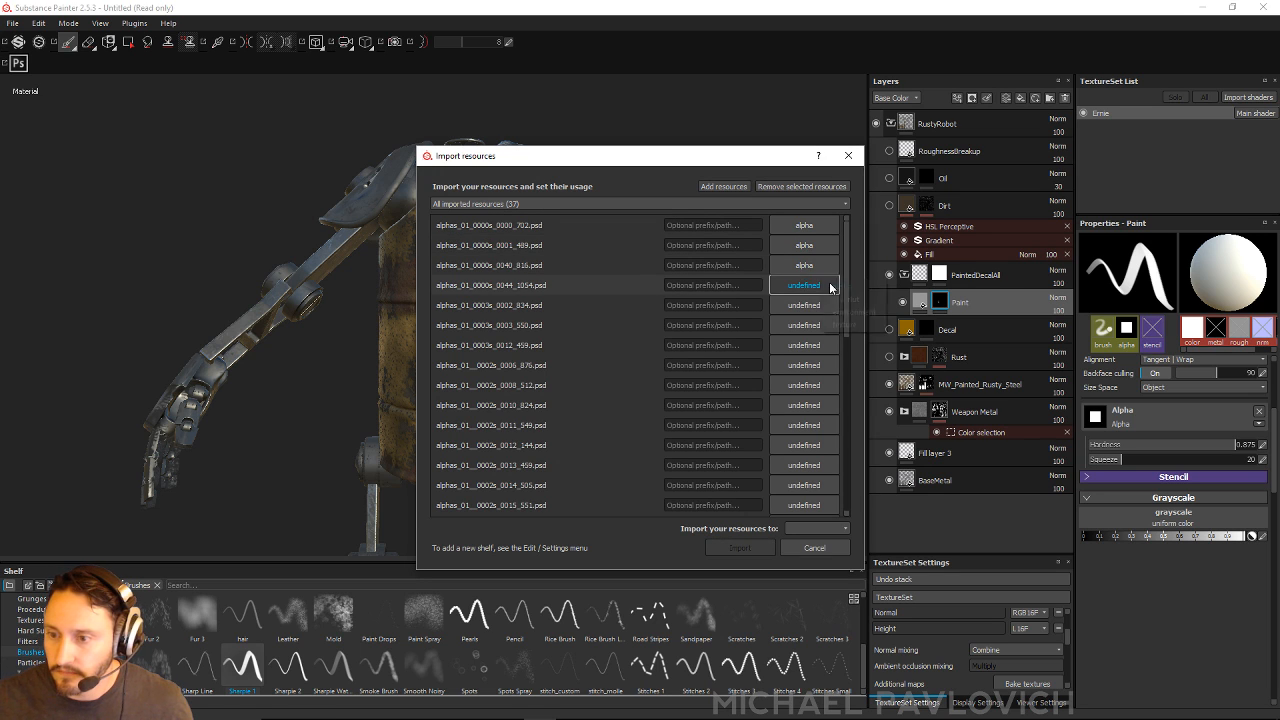
left_click(823, 280)
left_click(835, 291)
left_click(819, 299)
left_click(838, 310)
left_click(833, 325)
left_click(838, 334)
left_click(833, 345)
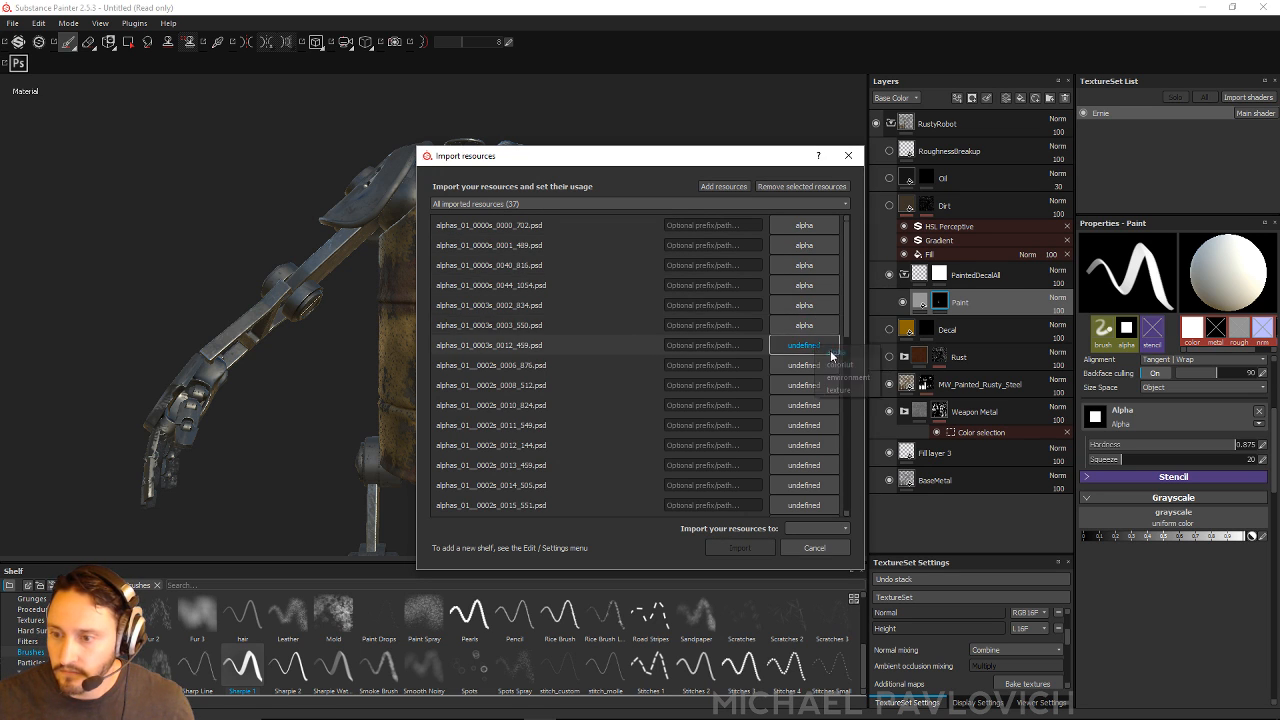
left_click(838, 354)
left_click(835, 365)
left_click(837, 375)
left_click(820, 385)
left_click(836, 395)
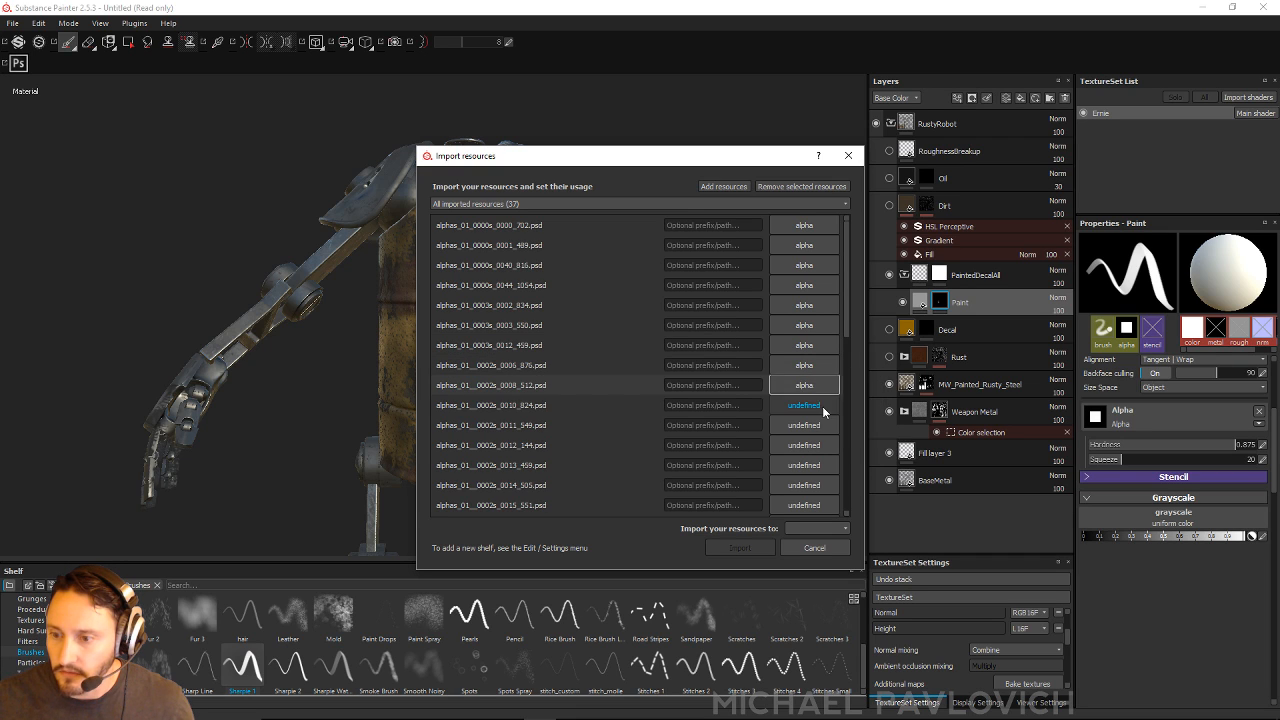
left_click(822, 406)
left_click(836, 415)
left_click(822, 425)
left_click(840, 440)
left_click(828, 447)
left_click(835, 457)
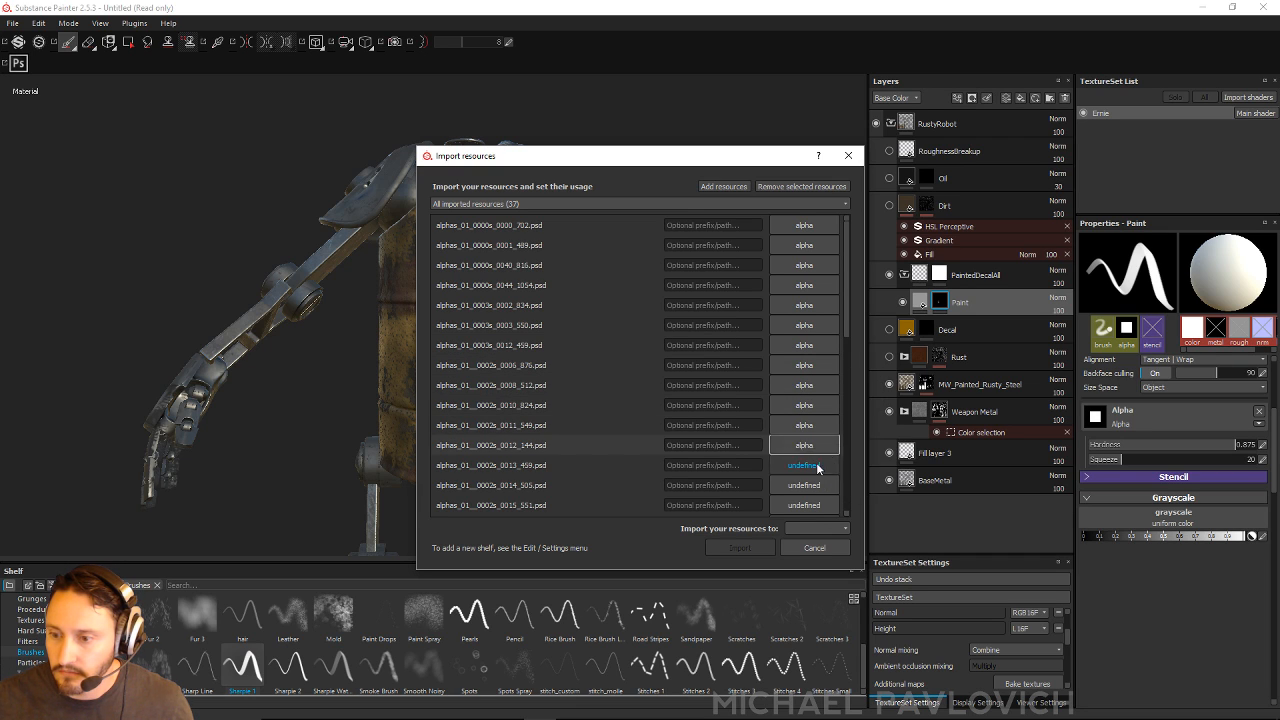
left_click(816, 462)
left_click(835, 477)
left_click_drag(847, 331, 854, 392)
left_click(830, 305)
left_click(835, 309)
left_click(832, 325)
left_click(835, 329)
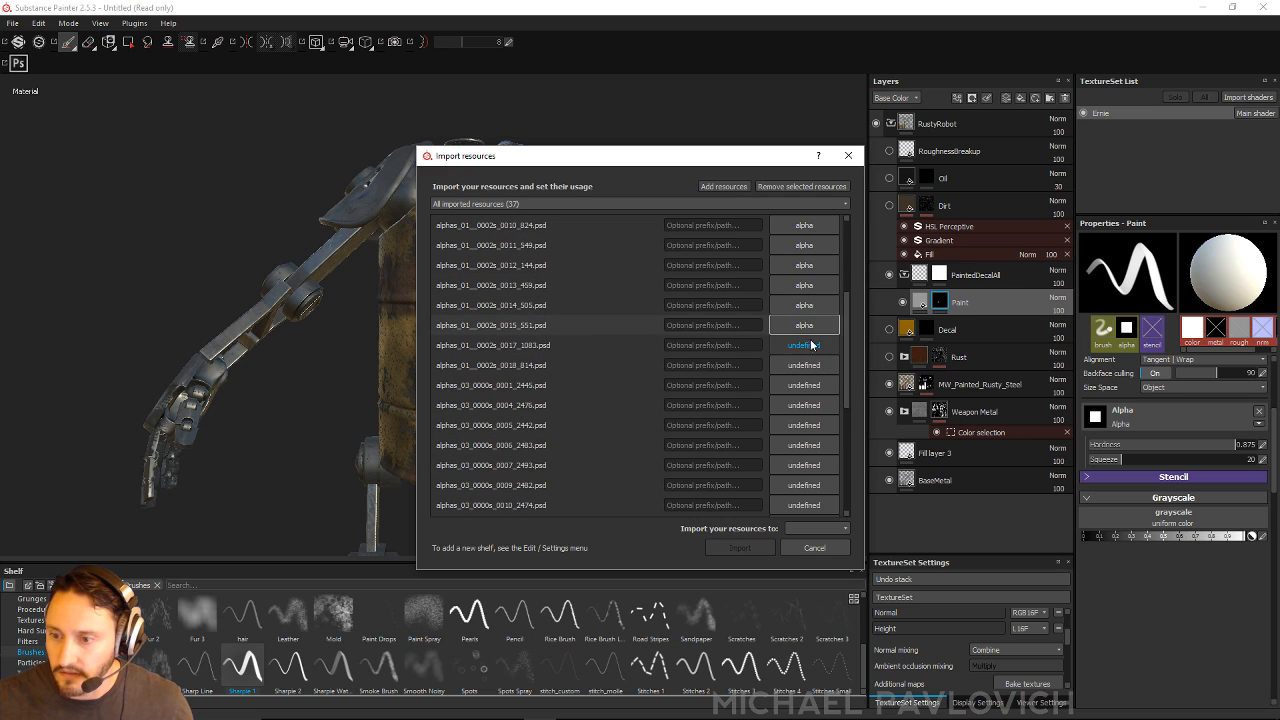
left_click(833, 345)
left_click(836, 349)
left_click(835, 366)
left_click(844, 372)
Step: Set the import usage of every alphas_03 PSD file to alpha, from alphas_03_0000s_0001_2445 through alphas_03_0001s_0011_2500
left_click(815, 386)
left_click(838, 391)
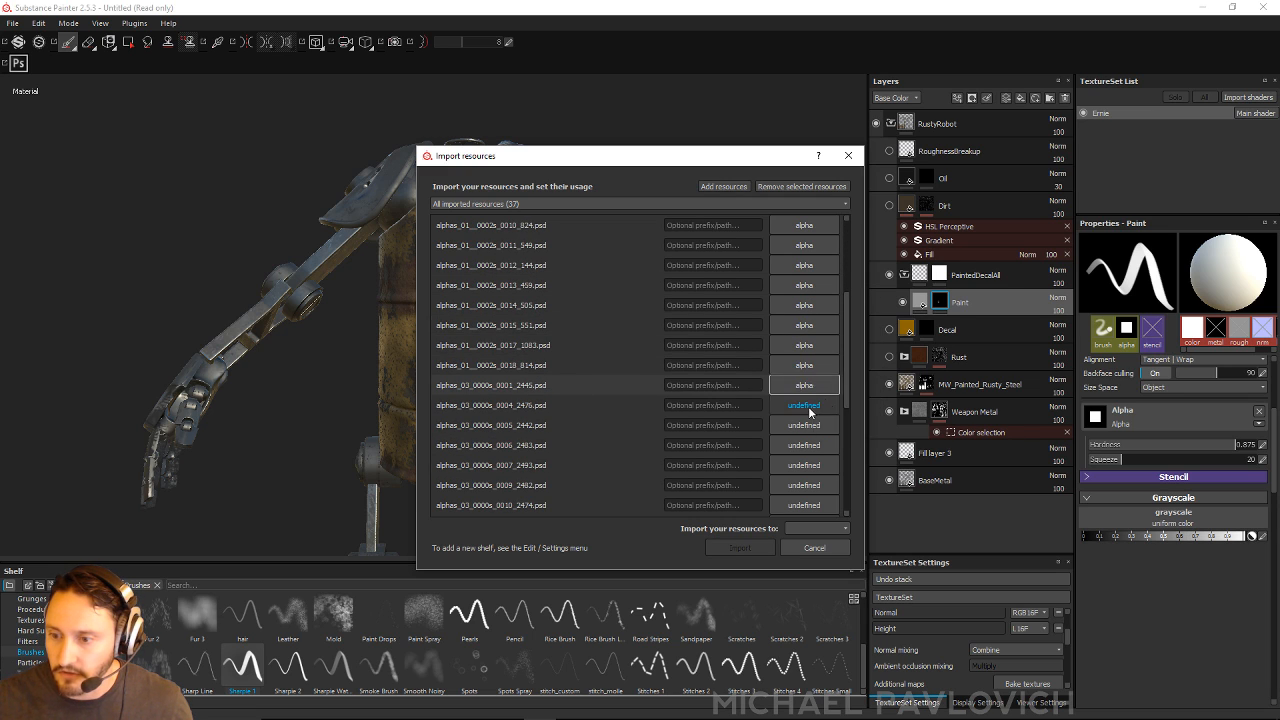
left_click(811, 410)
left_click(844, 411)
left_click(824, 405)
left_click(842, 412)
left_click(810, 425)
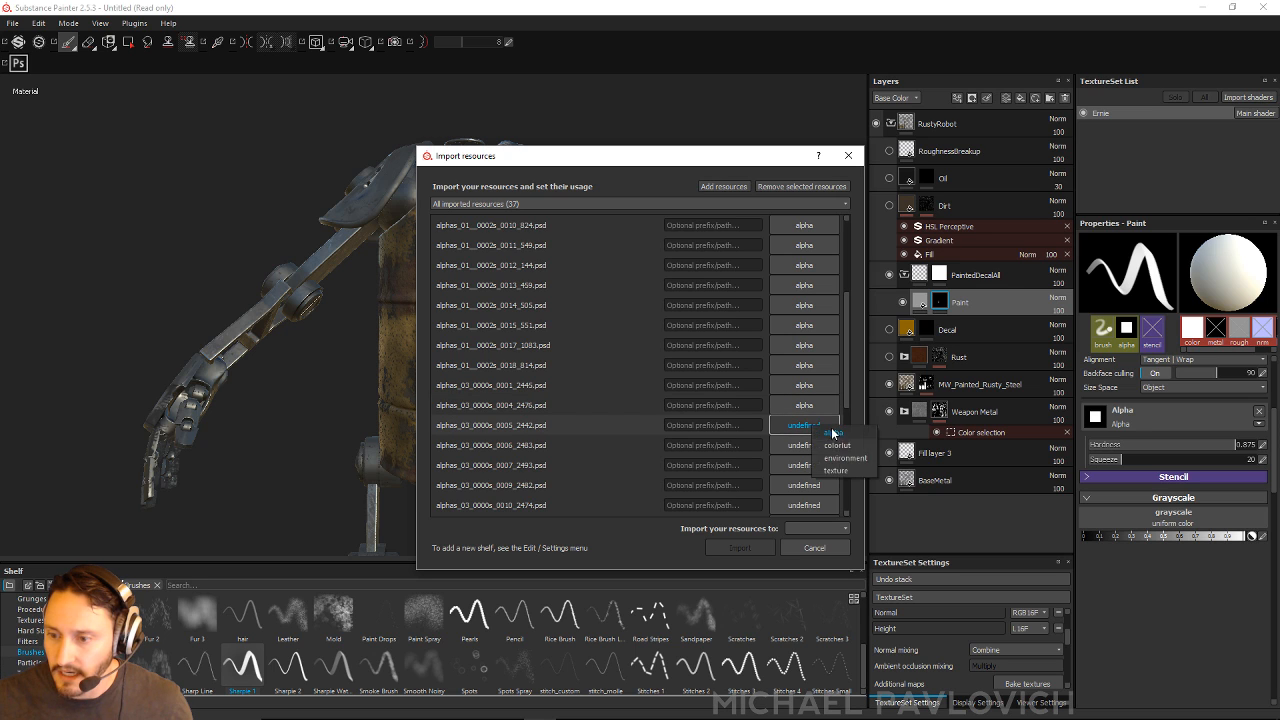
left_click(831, 431)
left_click(807, 446)
left_click(828, 453)
left_click(814, 468)
left_click(832, 475)
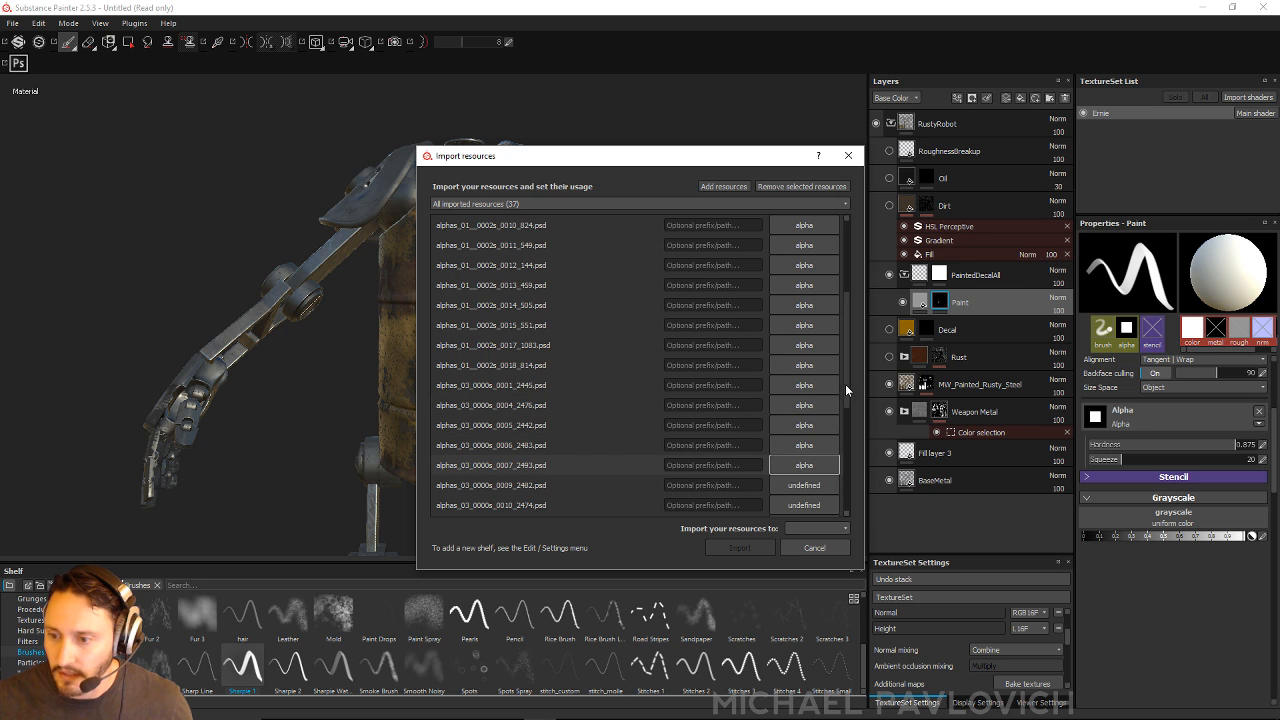
left_click_drag(845, 384, 845, 430)
left_click(816, 366)
left_click(837, 371)
left_click(812, 386)
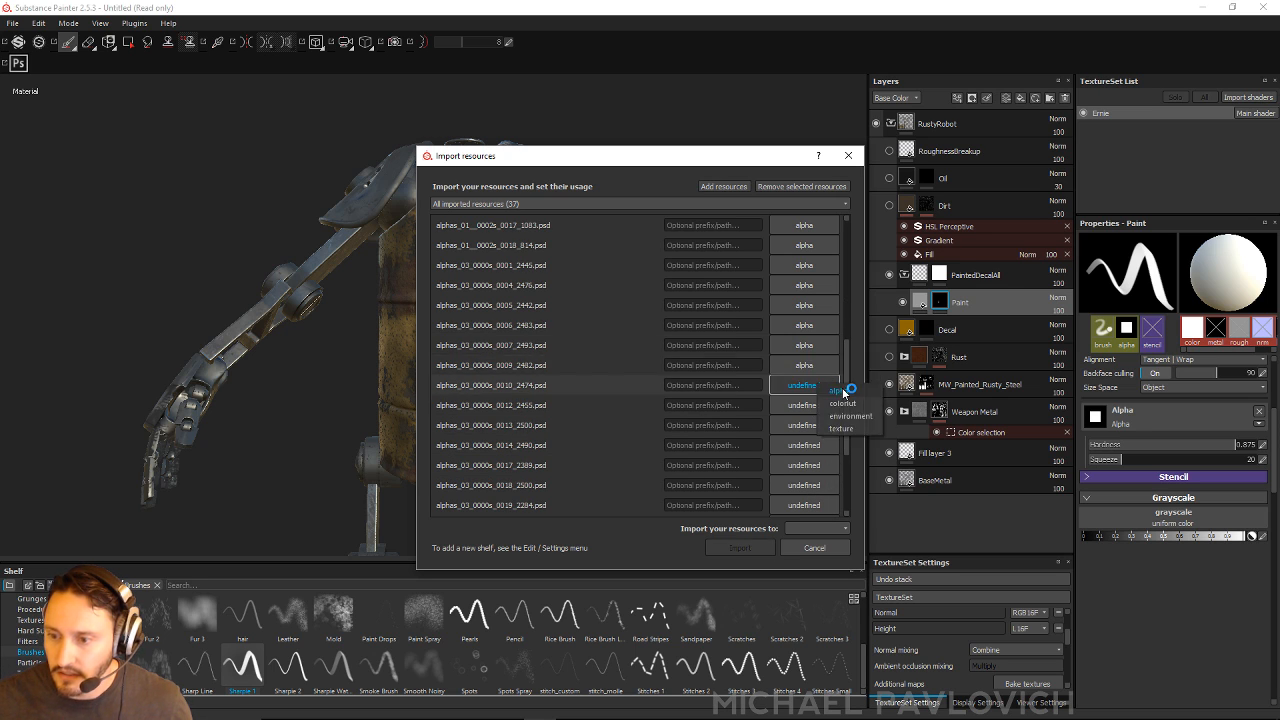
left_click(834, 392)
left_click(815, 405)
left_click(838, 410)
left_click(812, 425)
left_click(834, 432)
left_click(812, 445)
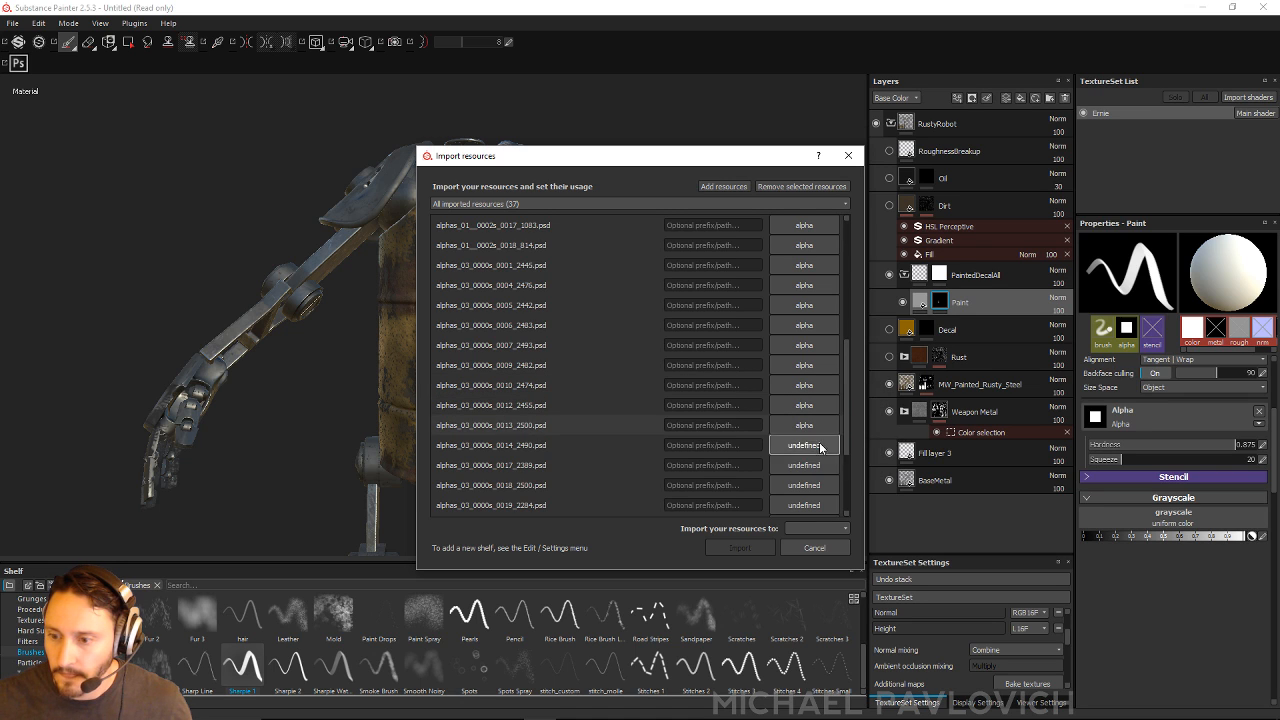
left_click(834, 452)
left_click(814, 465)
left_click(835, 473)
left_click(812, 485)
left_click(834, 492)
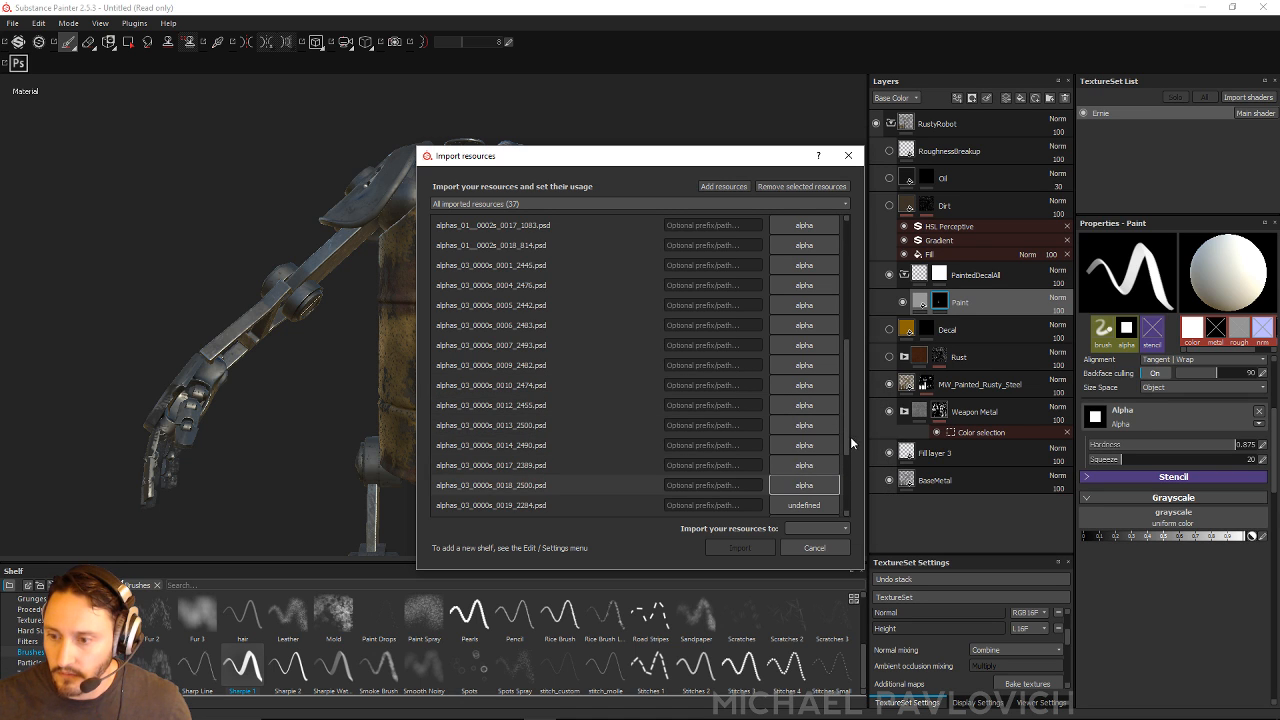
left_click_drag(850, 436, 851, 486)
left_click(812, 365)
left_click(834, 372)
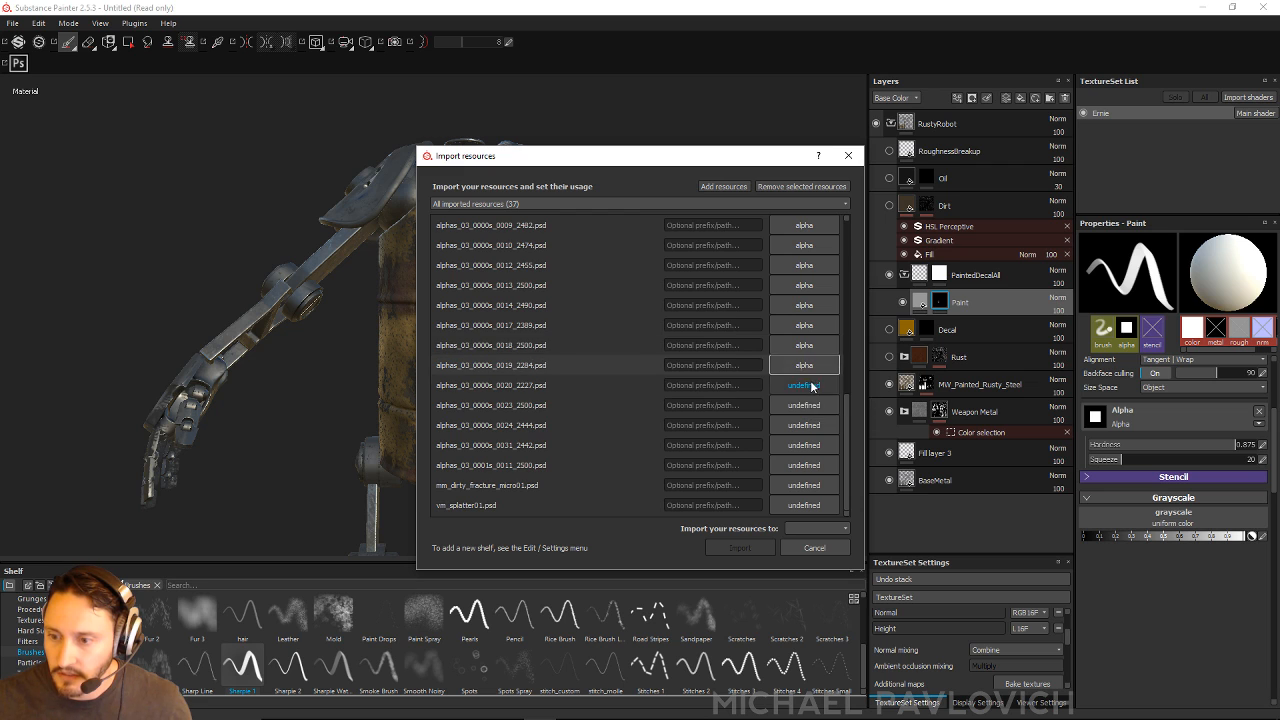
left_click(812, 385)
left_click(834, 392)
left_click(812, 405)
left_click(836, 412)
left_click(812, 425)
left_click(834, 432)
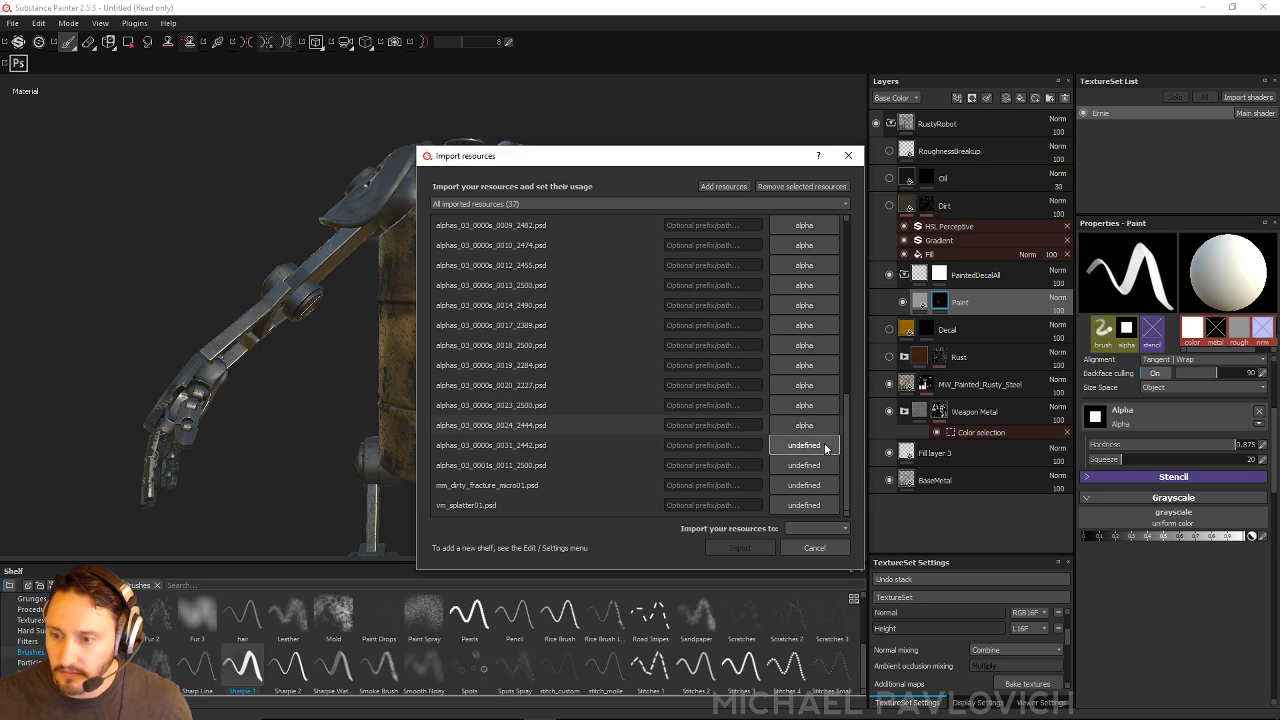
left_click(812, 445)
left_click(834, 452)
left_click(812, 465)
left_click(841, 472)
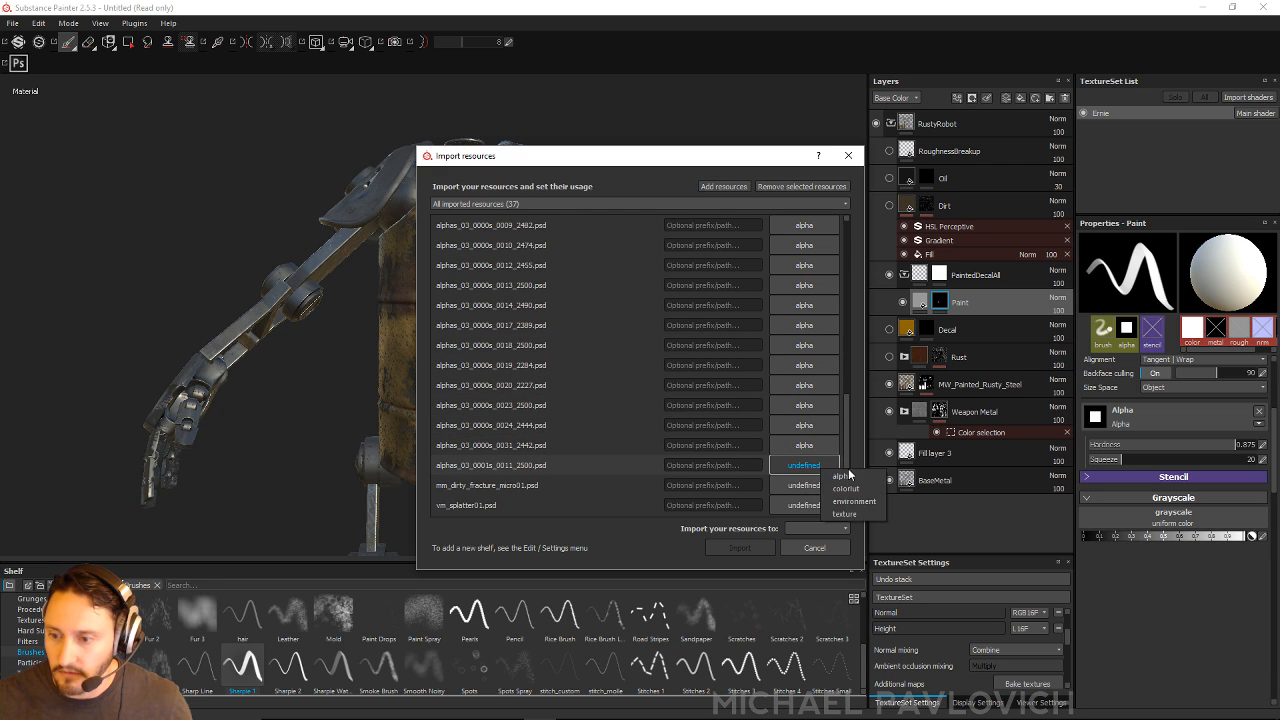
Step: Set the import usage of mm_dirty_fracture_micro01.psd and vm_splatter01.psd to alpha
left_click(815, 485)
left_click(845, 494)
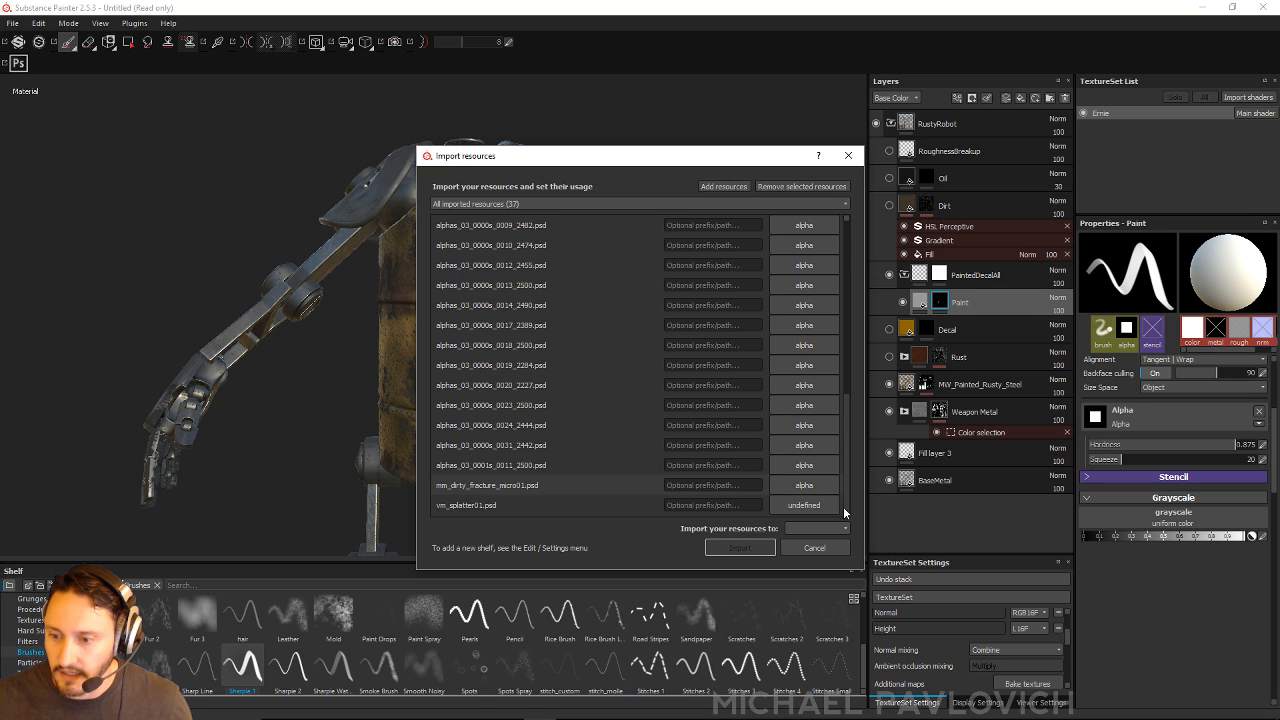
left_click(838, 505)
left_click(834, 513)
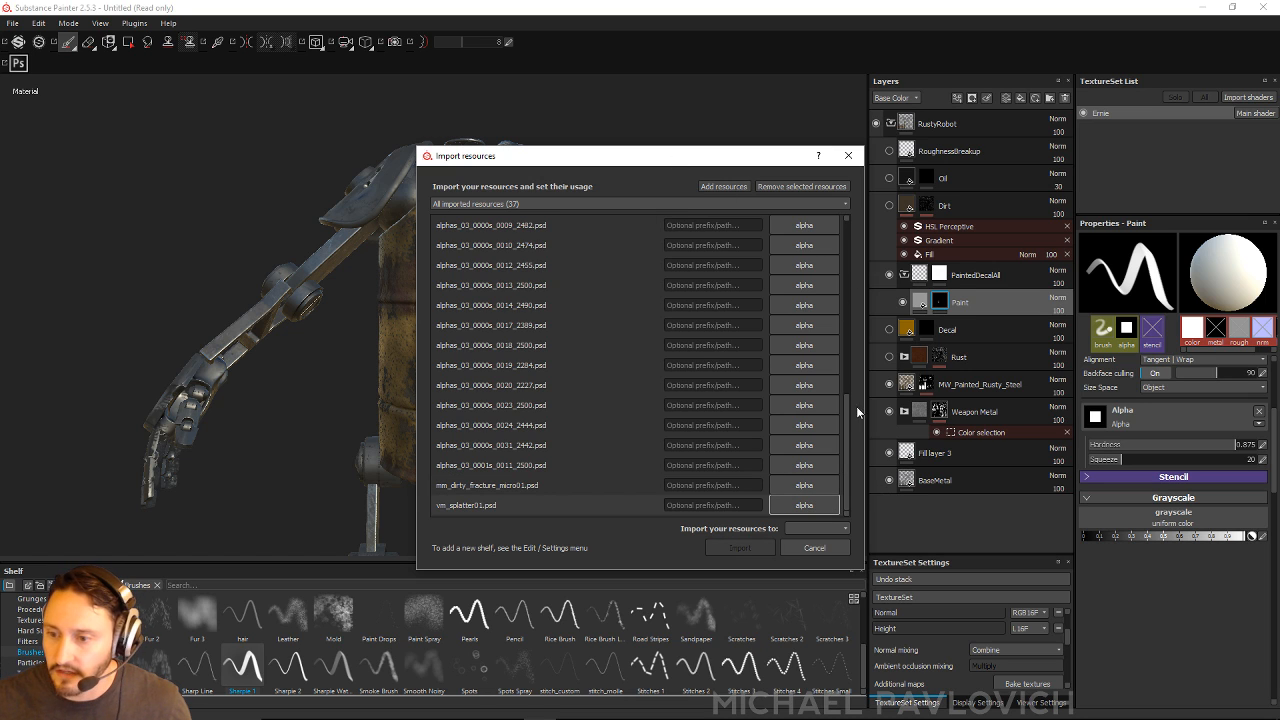
left_click_drag(846, 431, 874, 507)
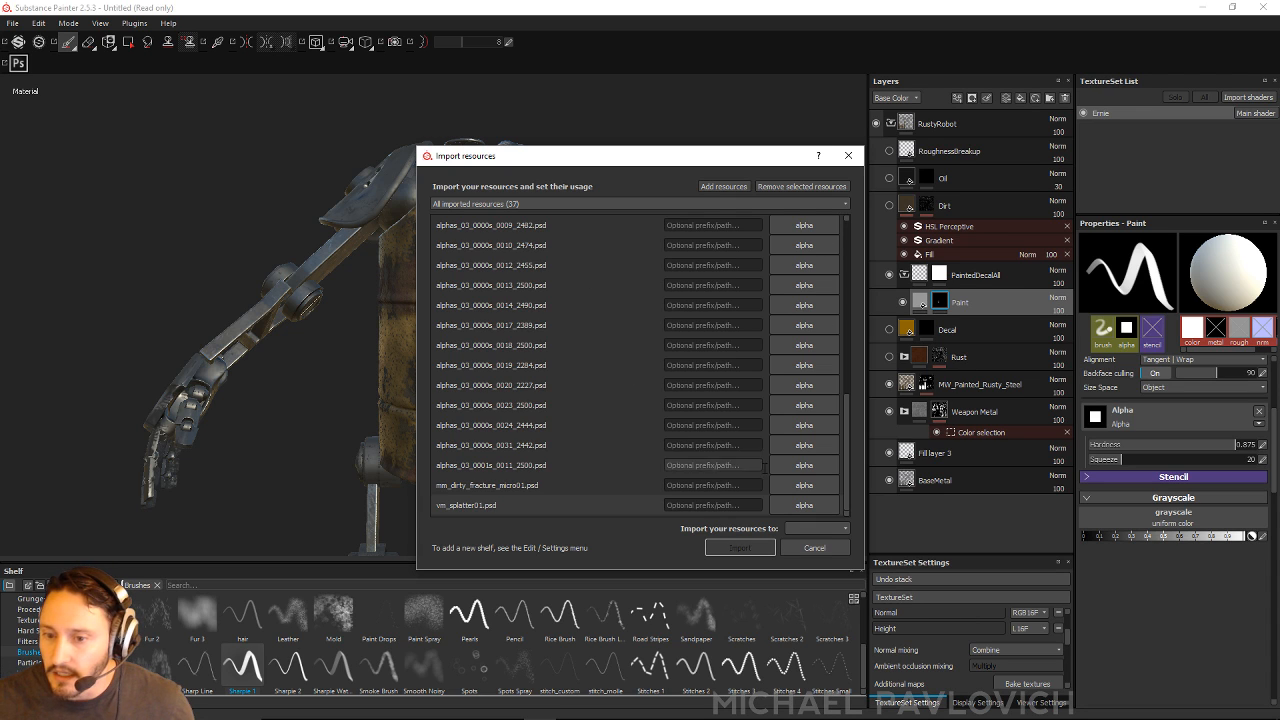
Step: Import all the listed resources into the shelf named 'shelf' and look through the imported alphas
left_click(808, 530)
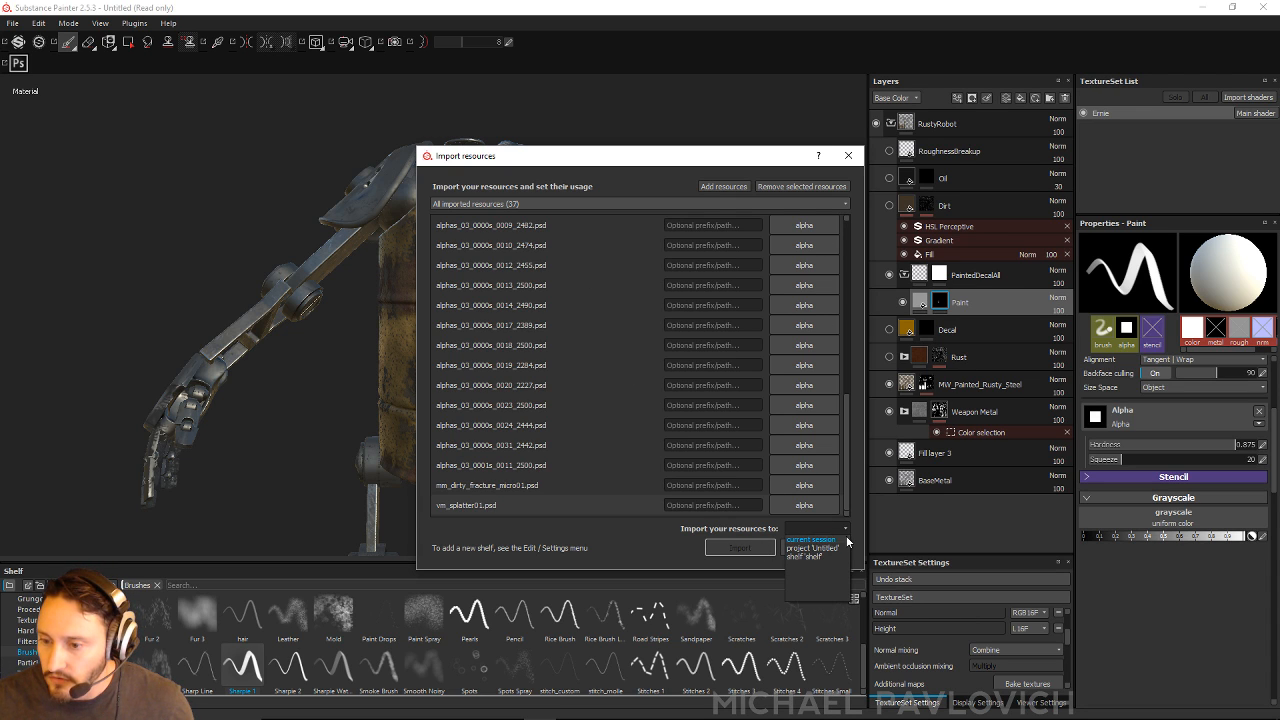
left_click(806, 556)
left_click(738, 548)
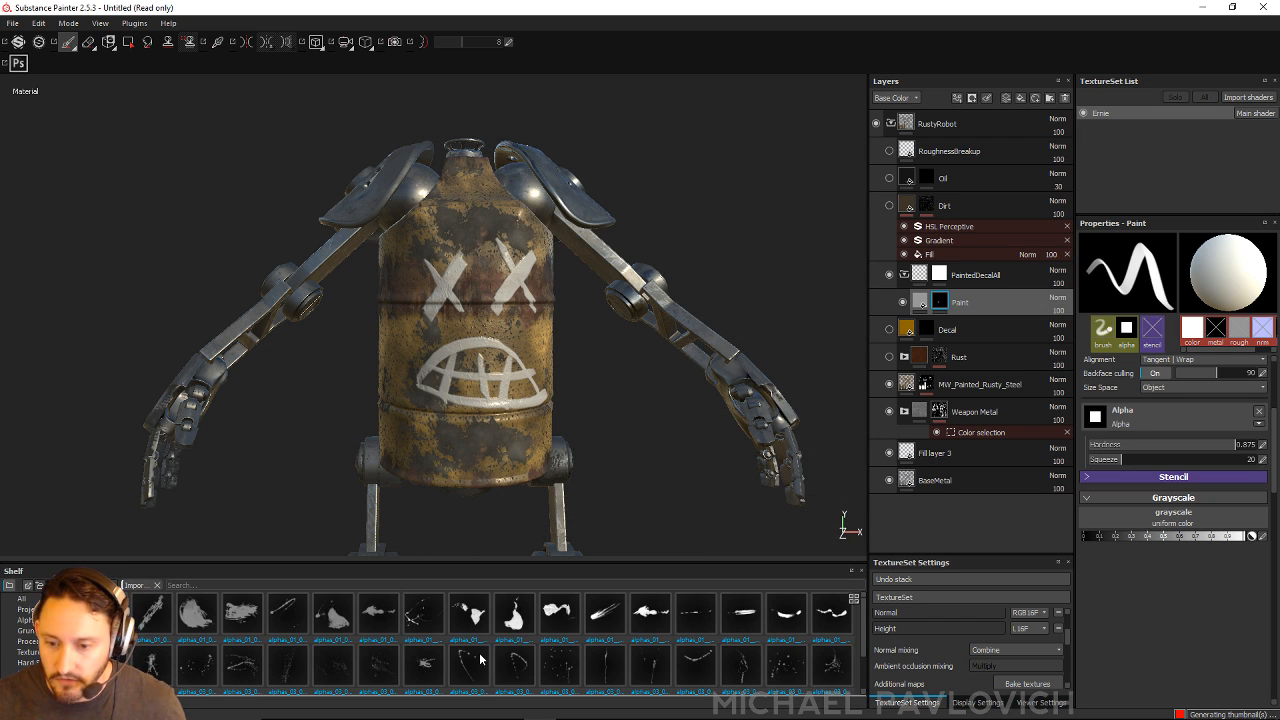
scroll(540, 608, "down", 1)
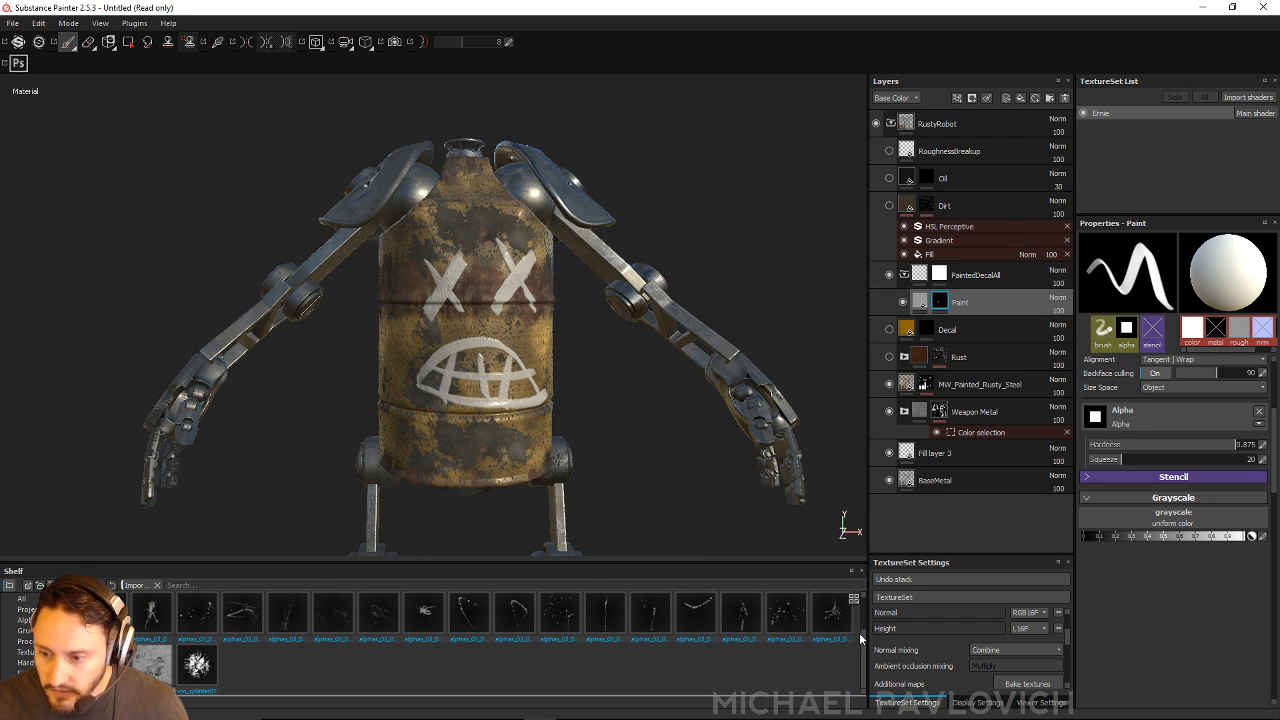
left_click_drag(862, 637, 866, 612)
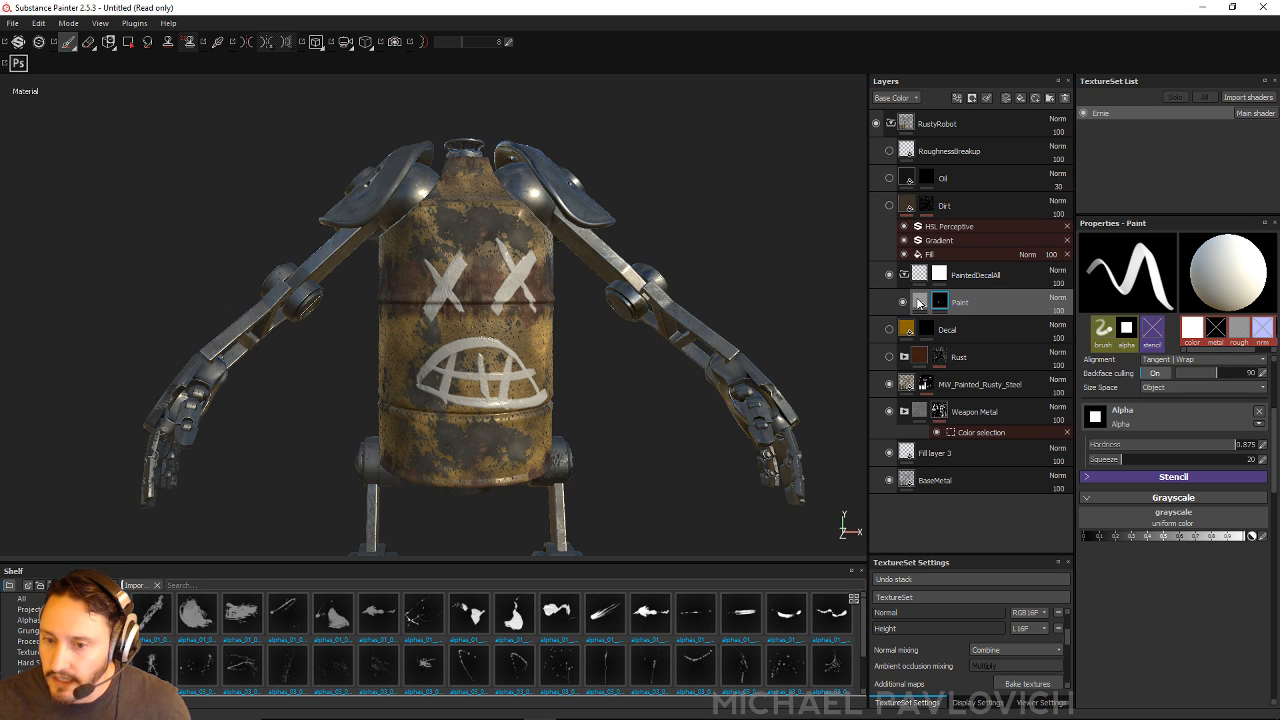
Step: Add a paint effect to the Paint layer's mask and load alphas_03_0000s_0023_2500 as the brush alpha
right_click(942, 307)
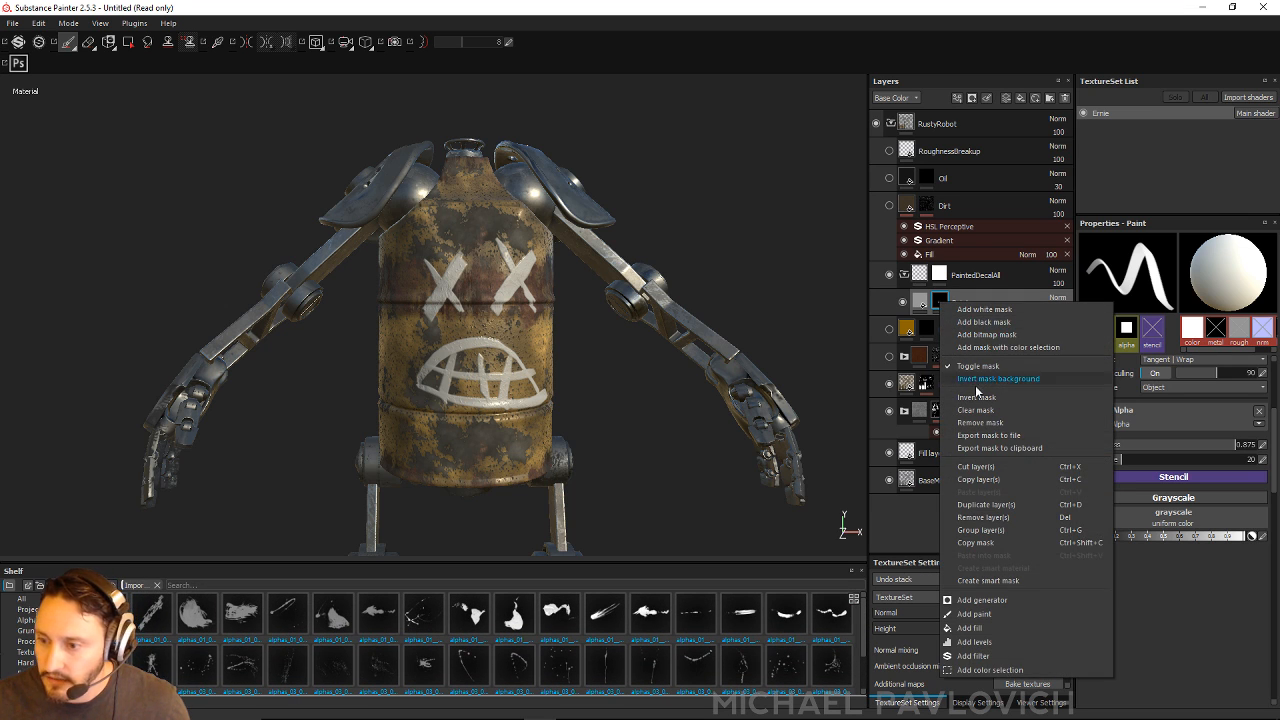
left_click(970, 613)
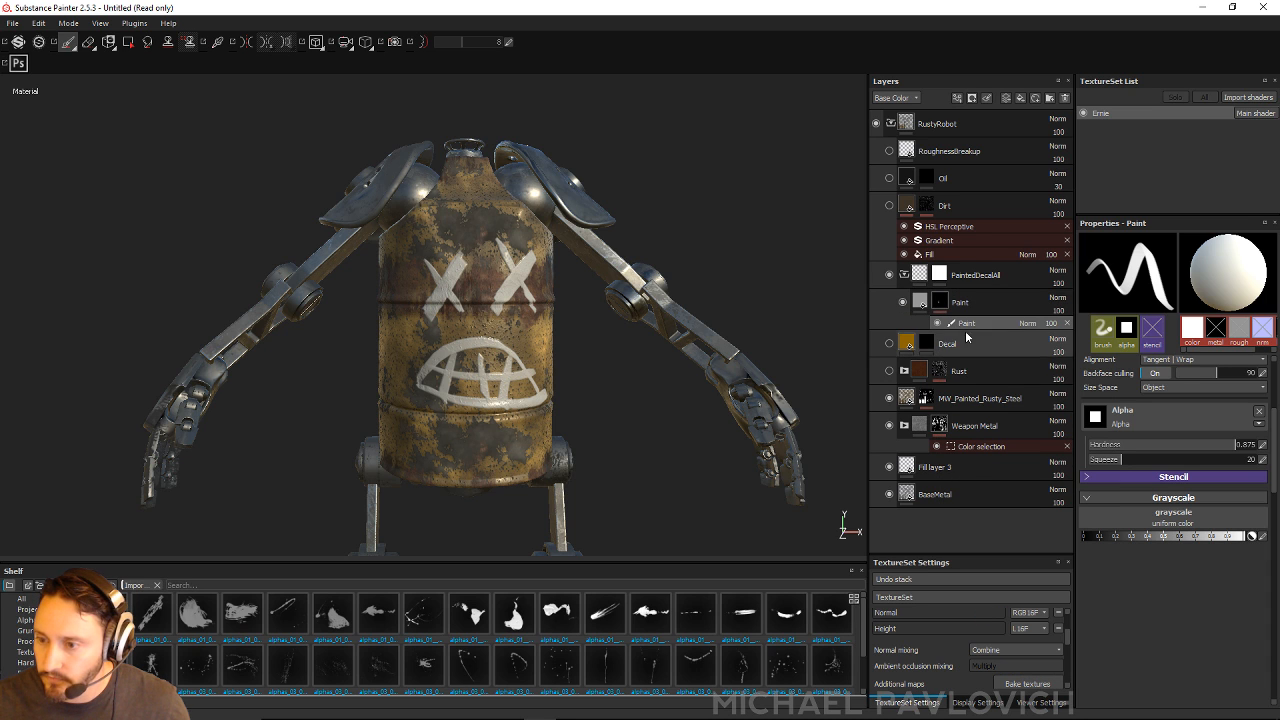
left_click_drag(606, 440, 580, 417, "alt")
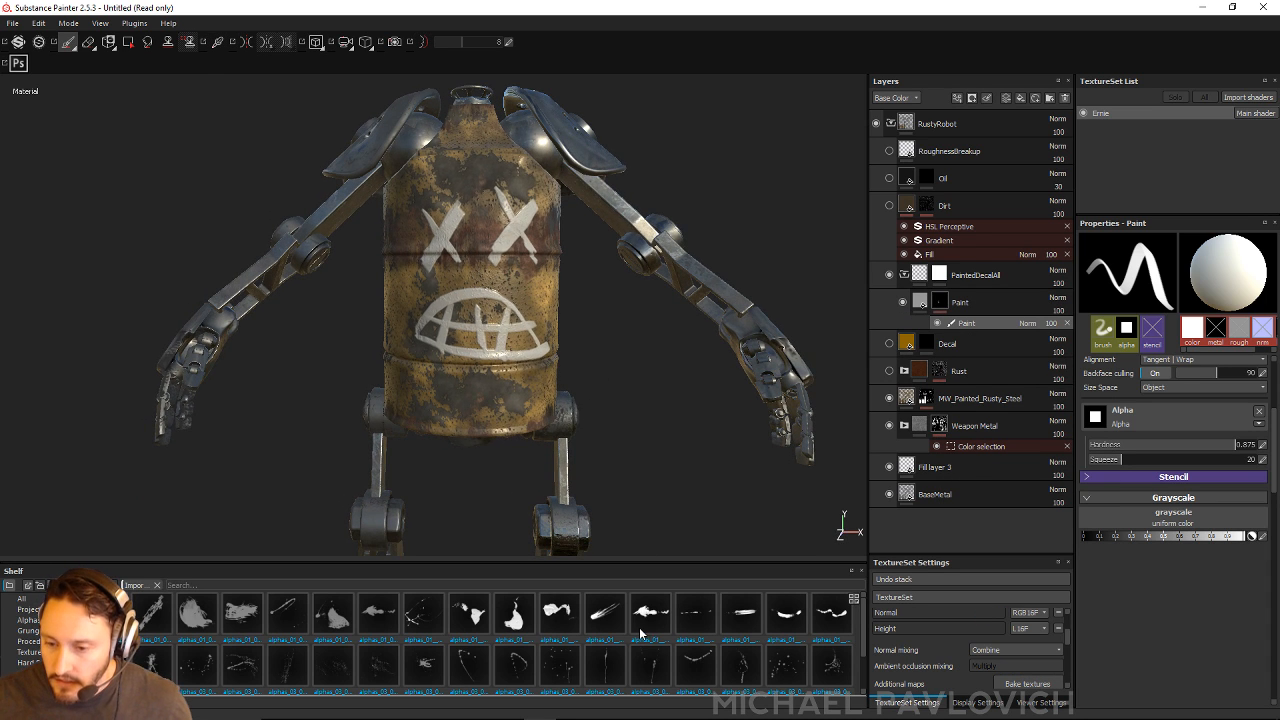
left_click(727, 671)
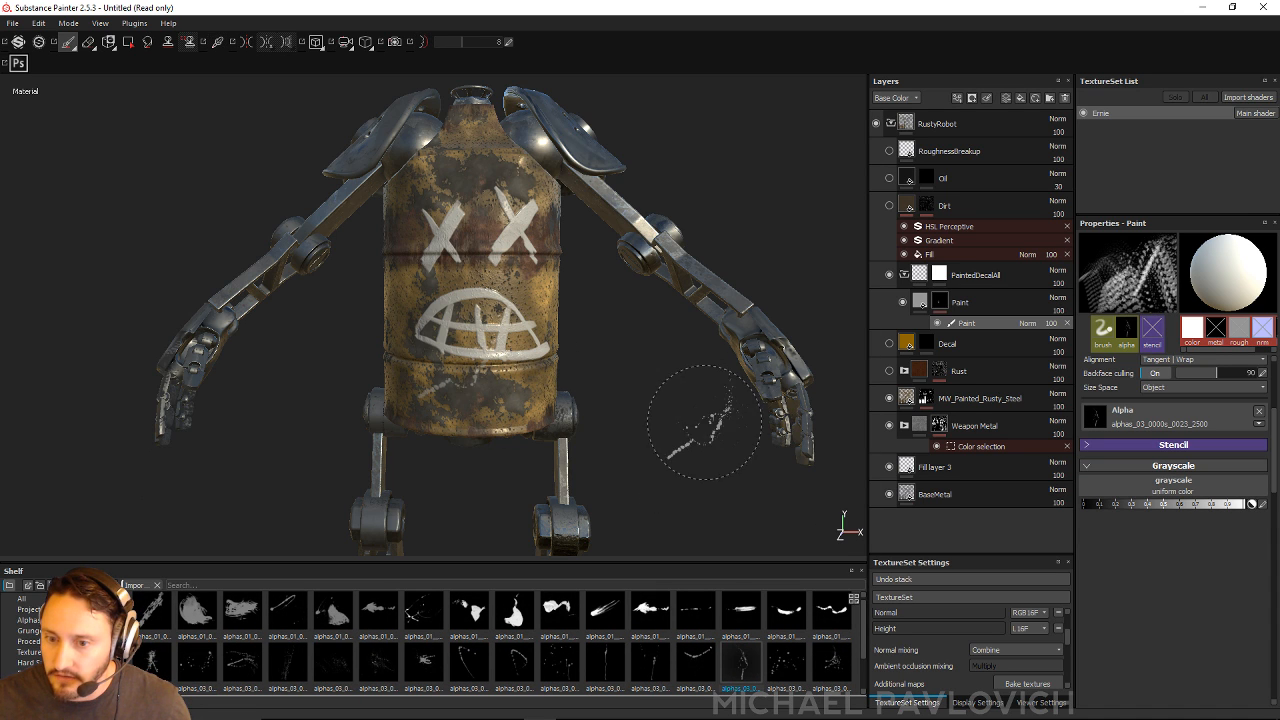
mouse_move(705, 422)
left_mouse_down("alt")
mouse_move(669, 437)
mouse_move(677, 451)
left_mouse_up("alt")
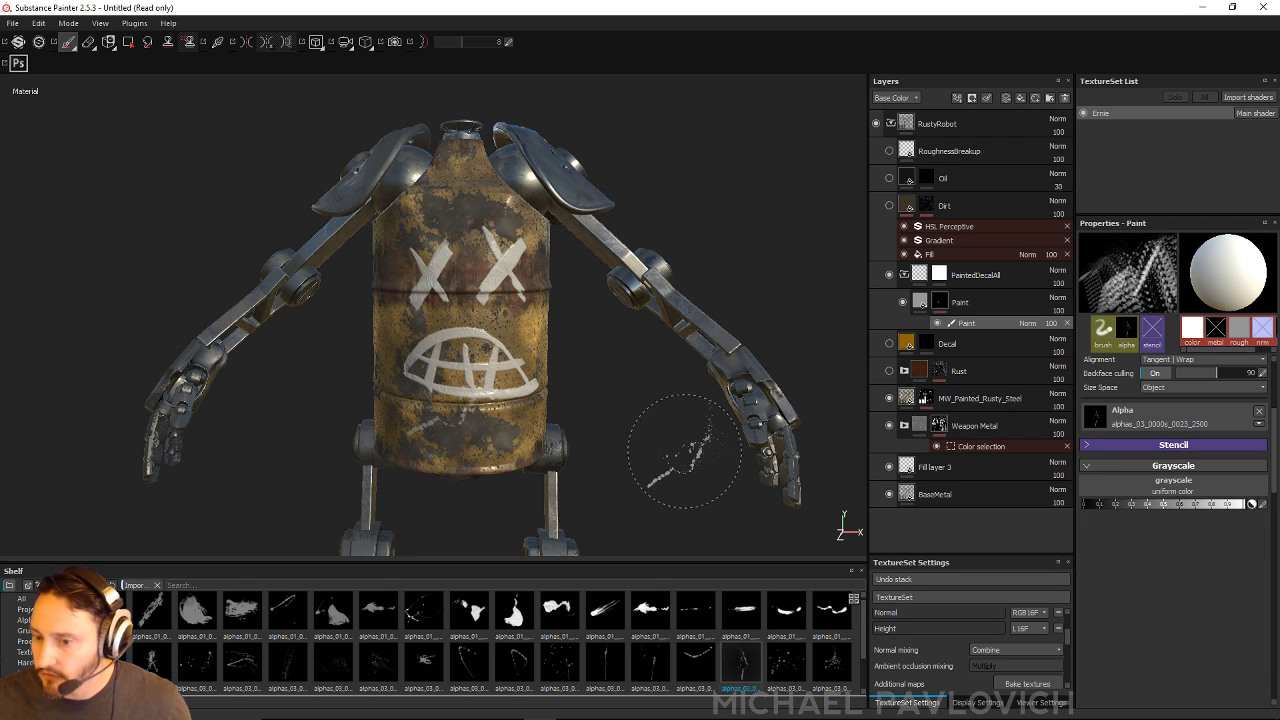
Step: Add a Levels effect to the Paint layer's mask and stamp splatter between the face's right eye and mouth on the paint effect
right_click(969, 329)
left_click(1000, 377)
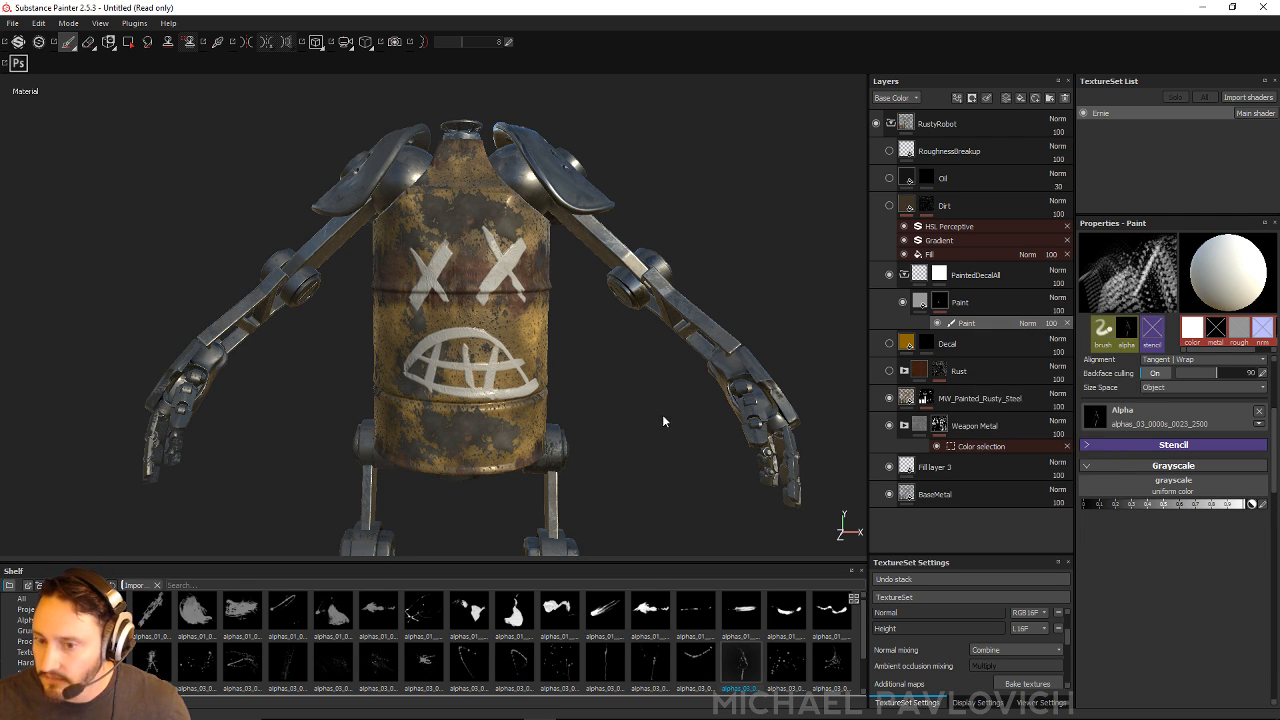
left_click(965, 337)
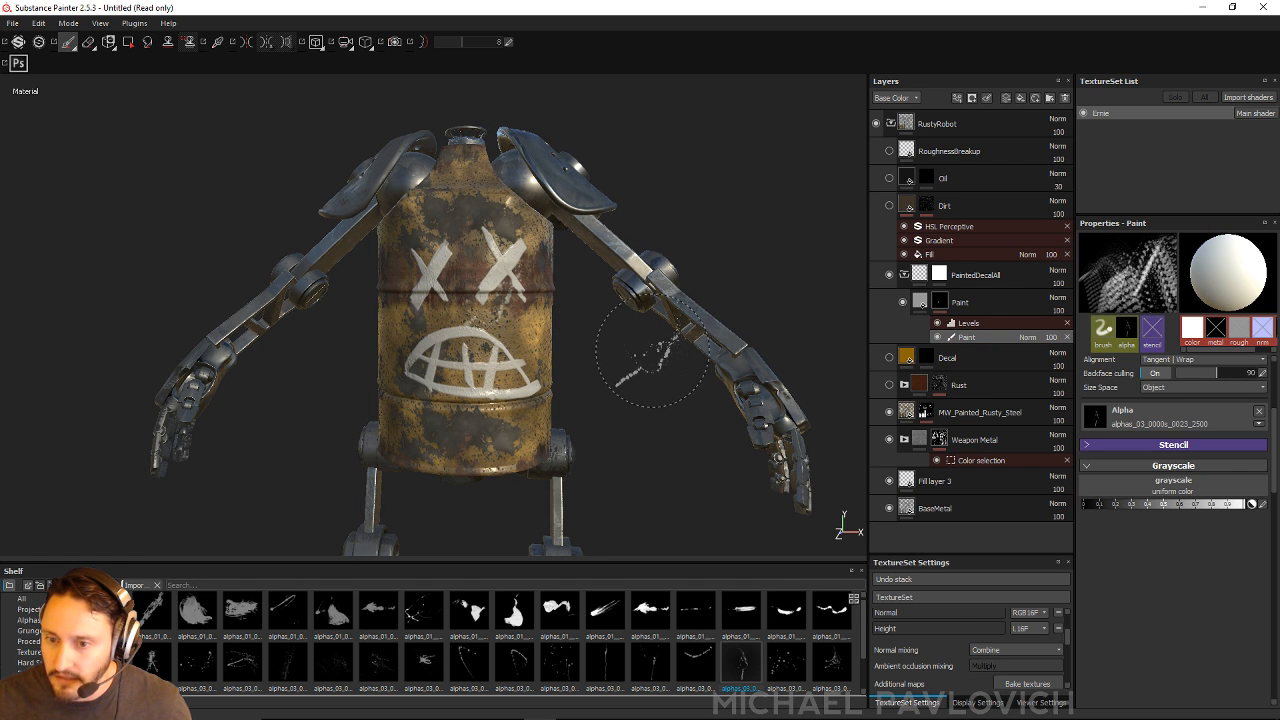
scroll(657, 463, "up", 4)
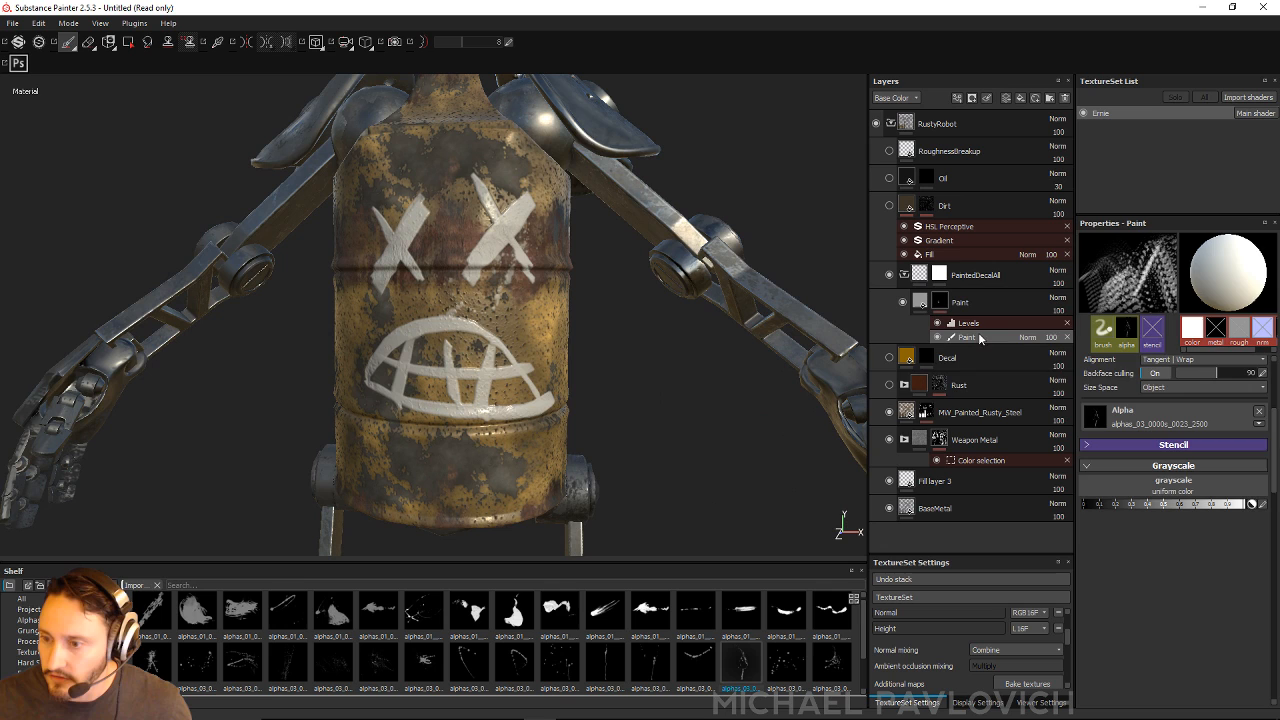
Step: Set the Levels effect's white input to 0.489 while viewing the Paint layer's mask alone, and return to the material view
left_click(972, 323)
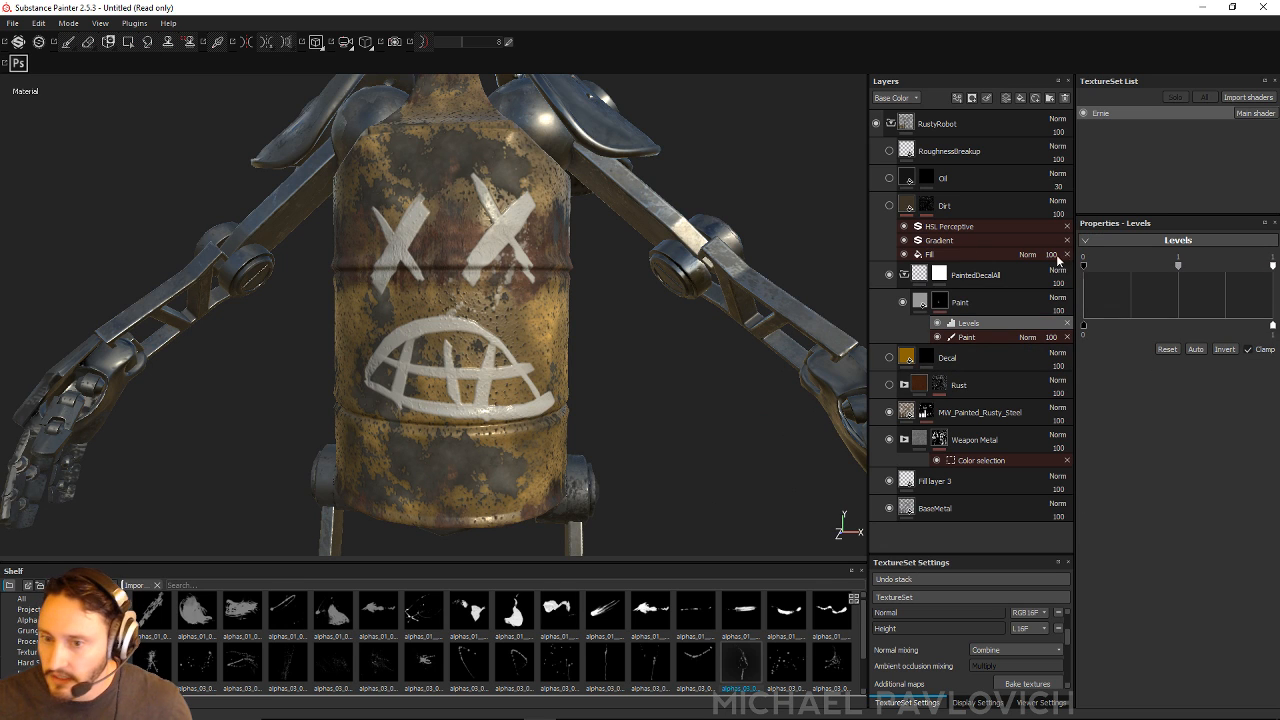
left_click(940, 301)
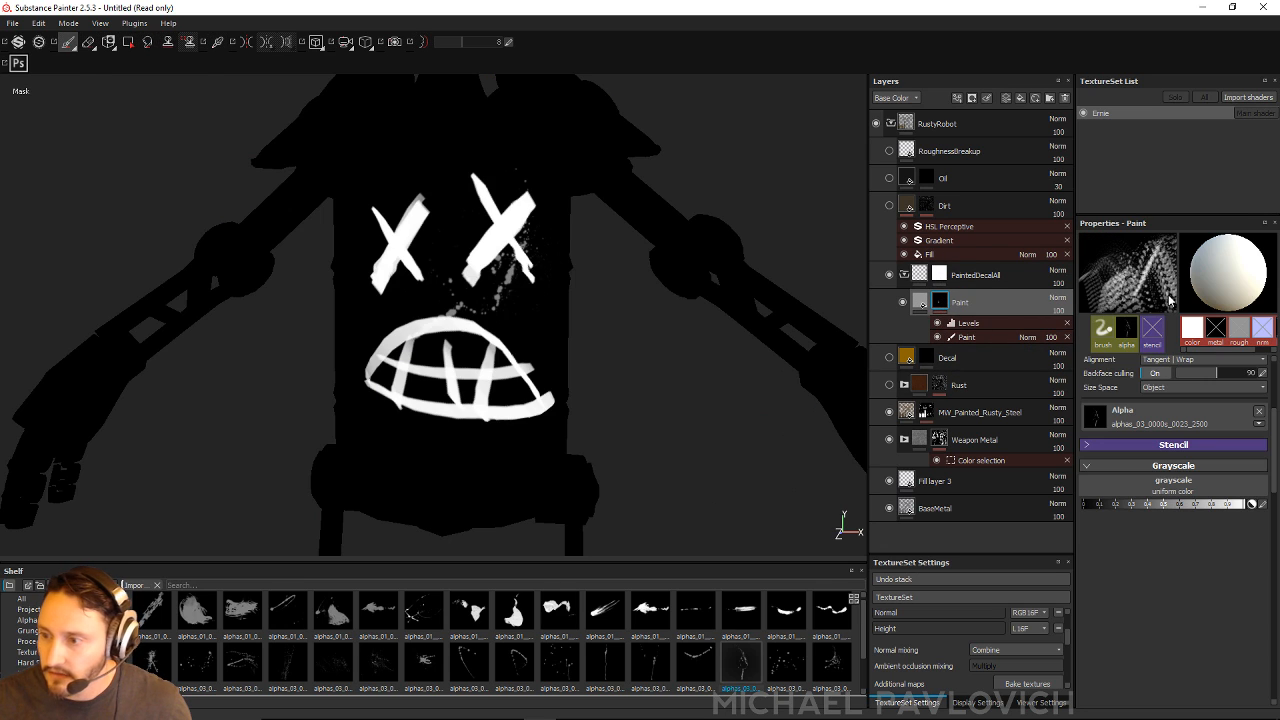
left_click(968, 325)
left_click_drag(1273, 266, 1177, 284)
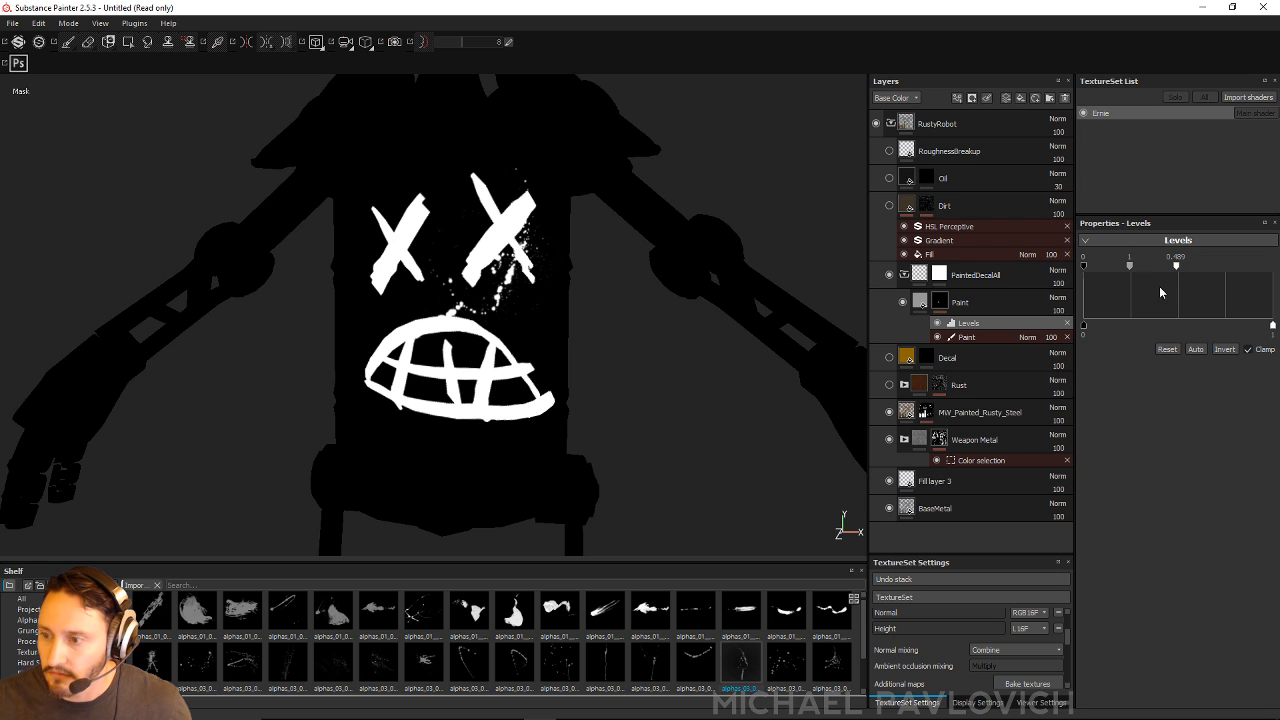
left_click(962, 312)
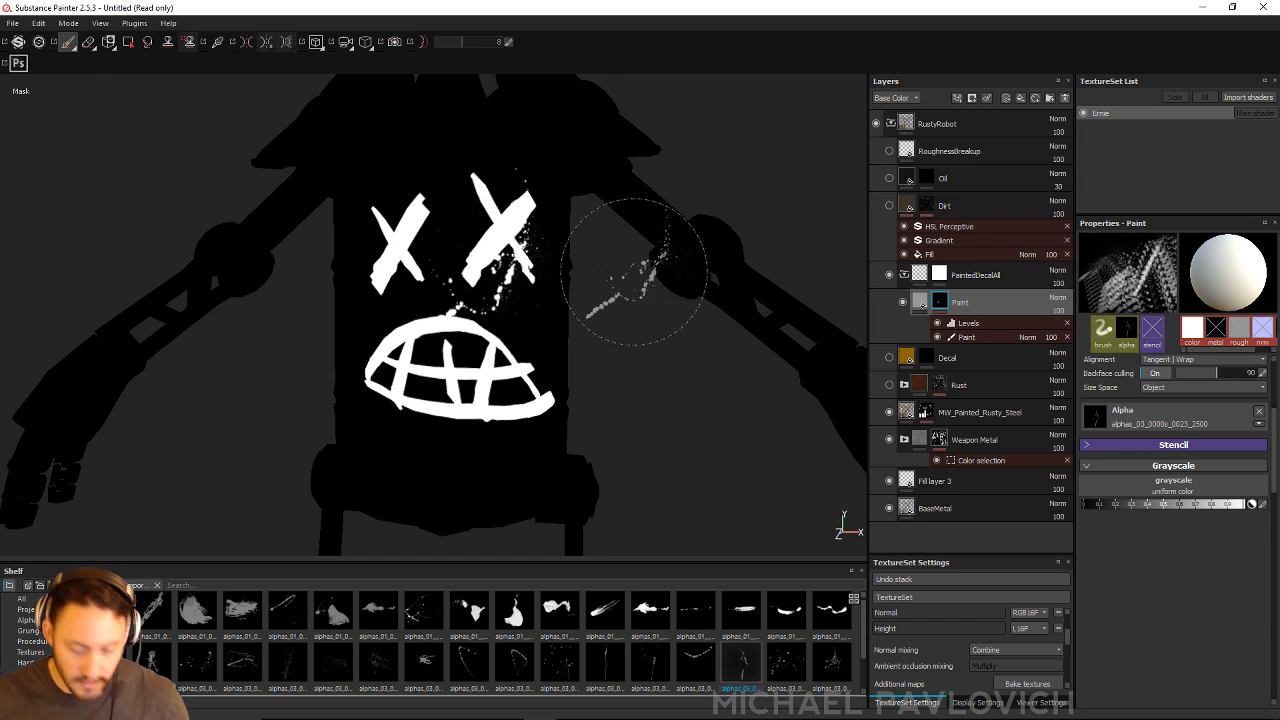
key("m")
left_click_drag(657, 371, 638, 346, "alt")
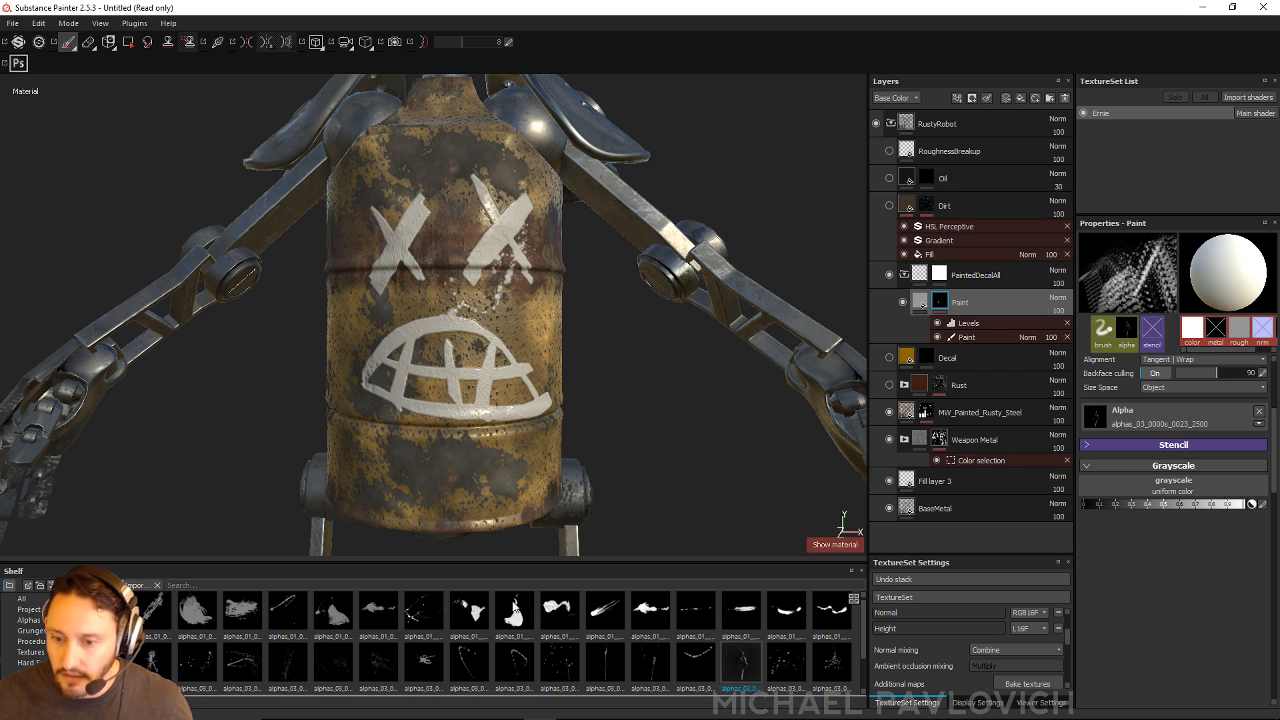
Step: Try a splatter stamp between the face's left eye and mouth using alphas_03_0000s_0006_2483
left_click(241, 668)
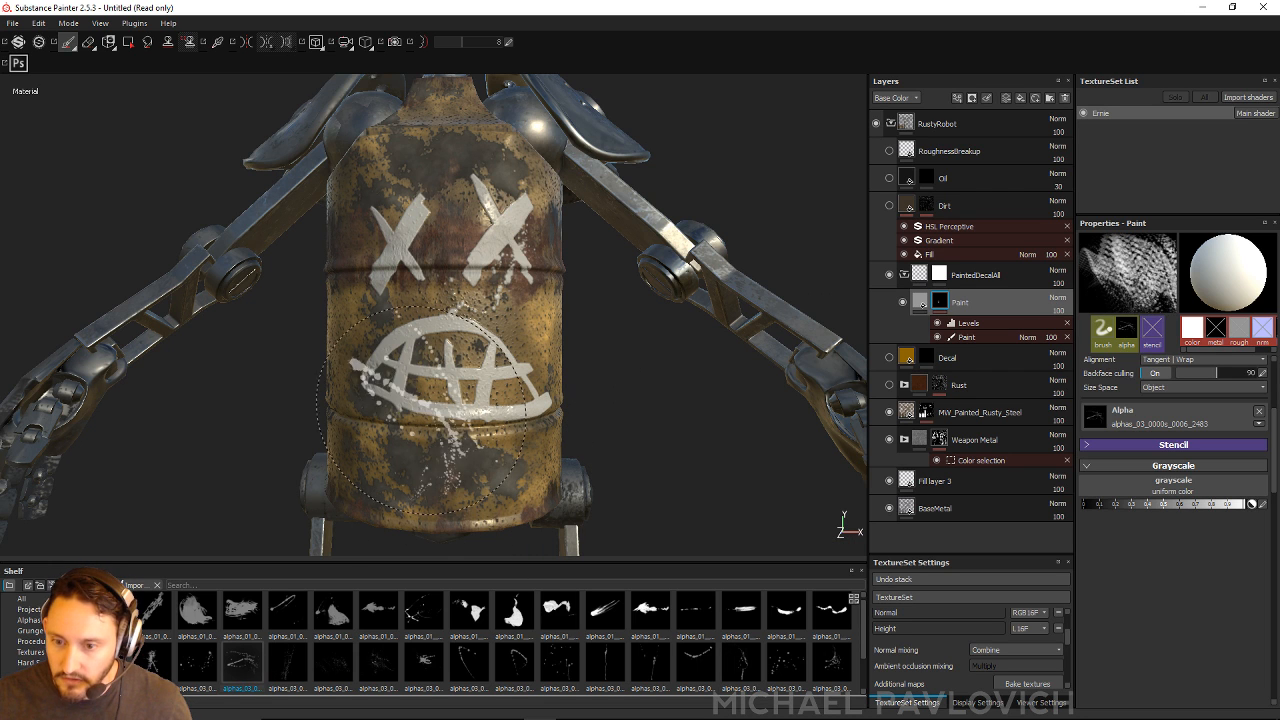
right_click_drag(656, 428, 634, 440, "alt")
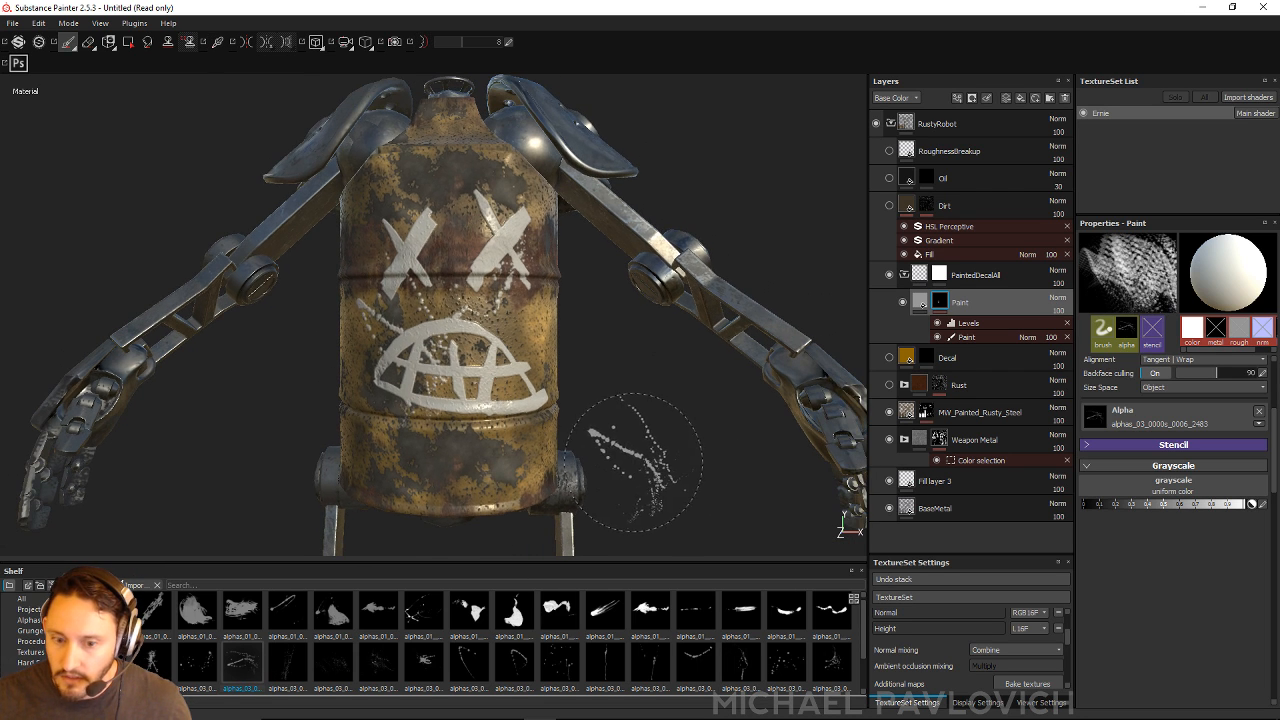
key("ctrl+z")
Step: Try painting splatter below the face's left eye with alphas_03_0000s_0004_2476 as the brush alpha
left_click(154, 661)
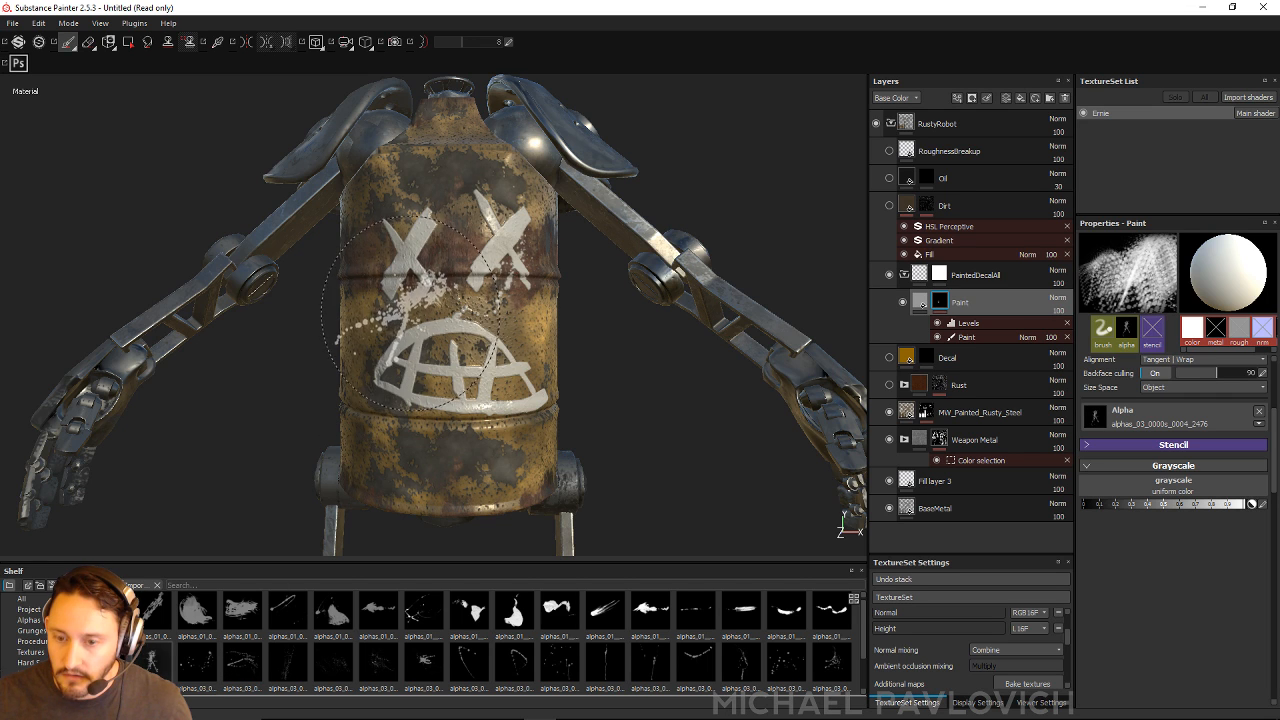
left_click_drag(420, 314, 390, 319, "alt")
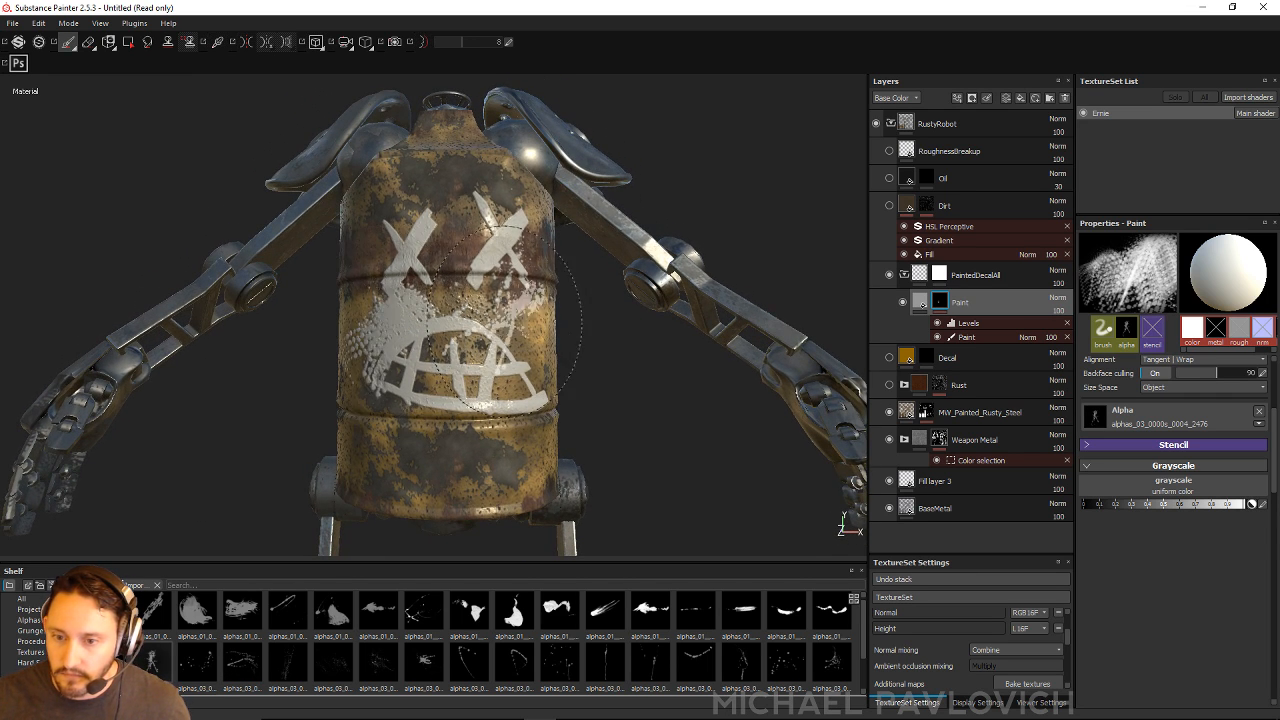
left_click_drag(497, 310, 418, 319, "alt")
right_click_drag(418, 319, 415, 319, "ctrl")
mouse_move(415, 319)
left_mouse_down("ctrl")
mouse_move(418, 330)
mouse_move(409, 311)
mouse_move(393, 314)
left_mouse_up("ctrl")
left_click(413, 299)
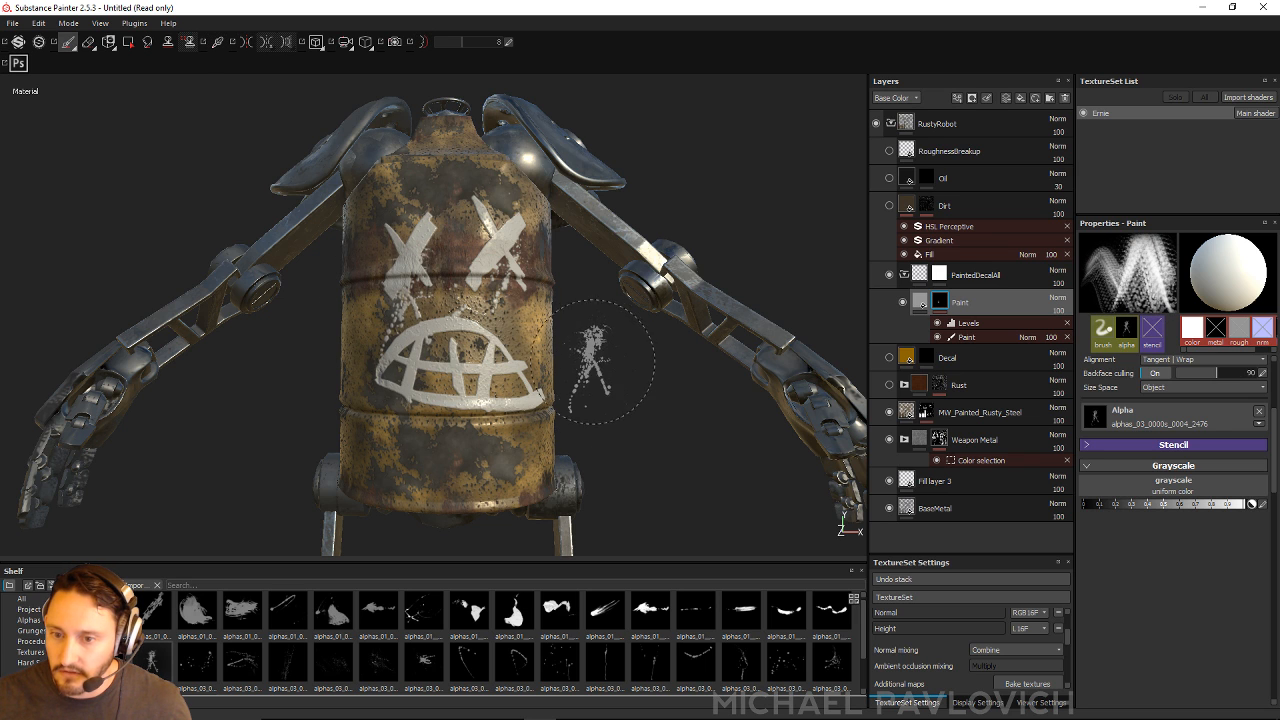
Step: Try splatter above the mouth with alphas_03_0000s_0006_2483 and around the left eye with alphas_03_0000s_0014_2490
left_click_drag(605, 361, 570, 403, "alt")
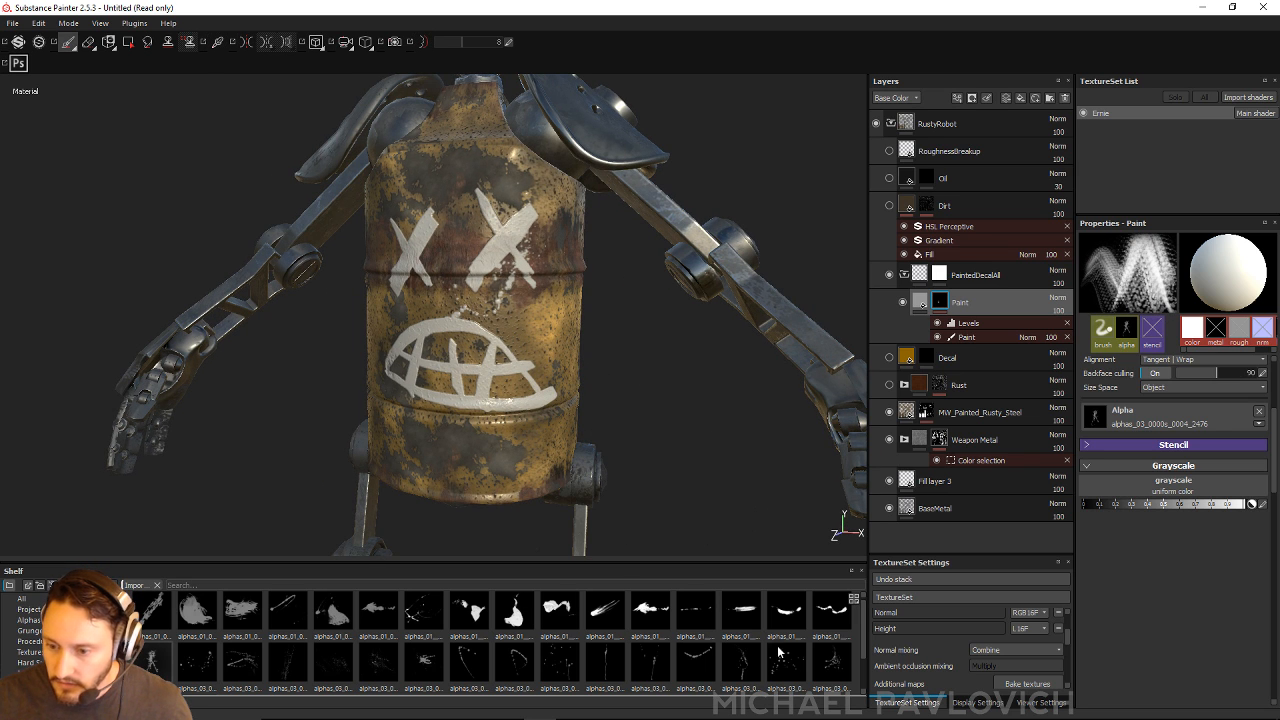
mouse_move(863, 622)
left_mouse_down()
mouse_move(861, 650)
mouse_move(852, 618)
left_mouse_up()
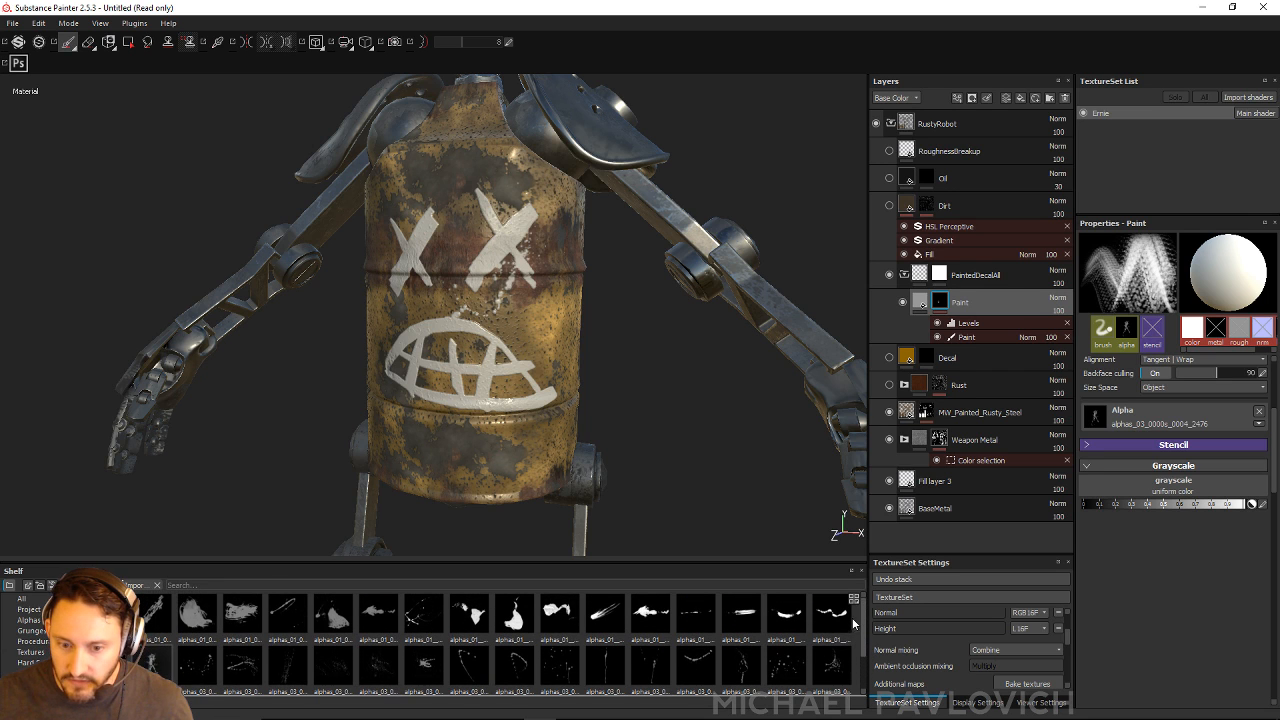
left_click(240, 666)
left_click(468, 300)
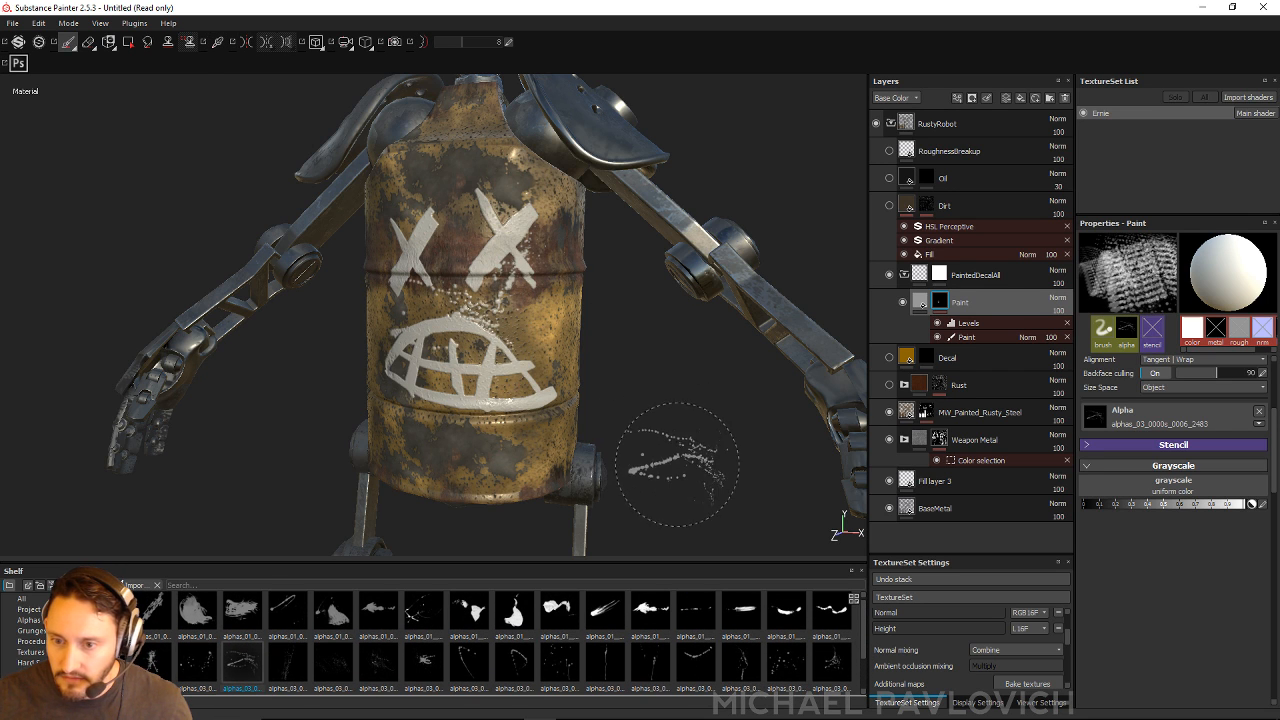
left_click(514, 665)
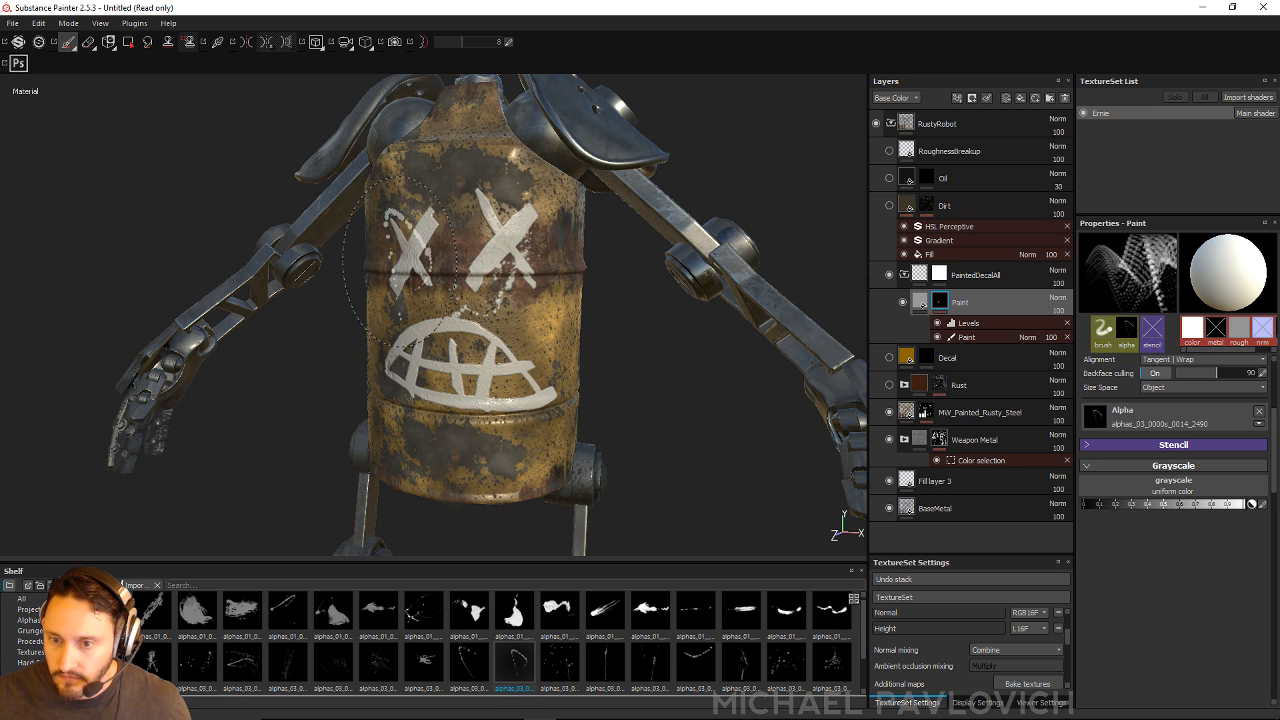
mouse_move(686, 400)
left_mouse_down("alt")
mouse_move(694, 429)
mouse_move(571, 400)
left_mouse_up("alt")
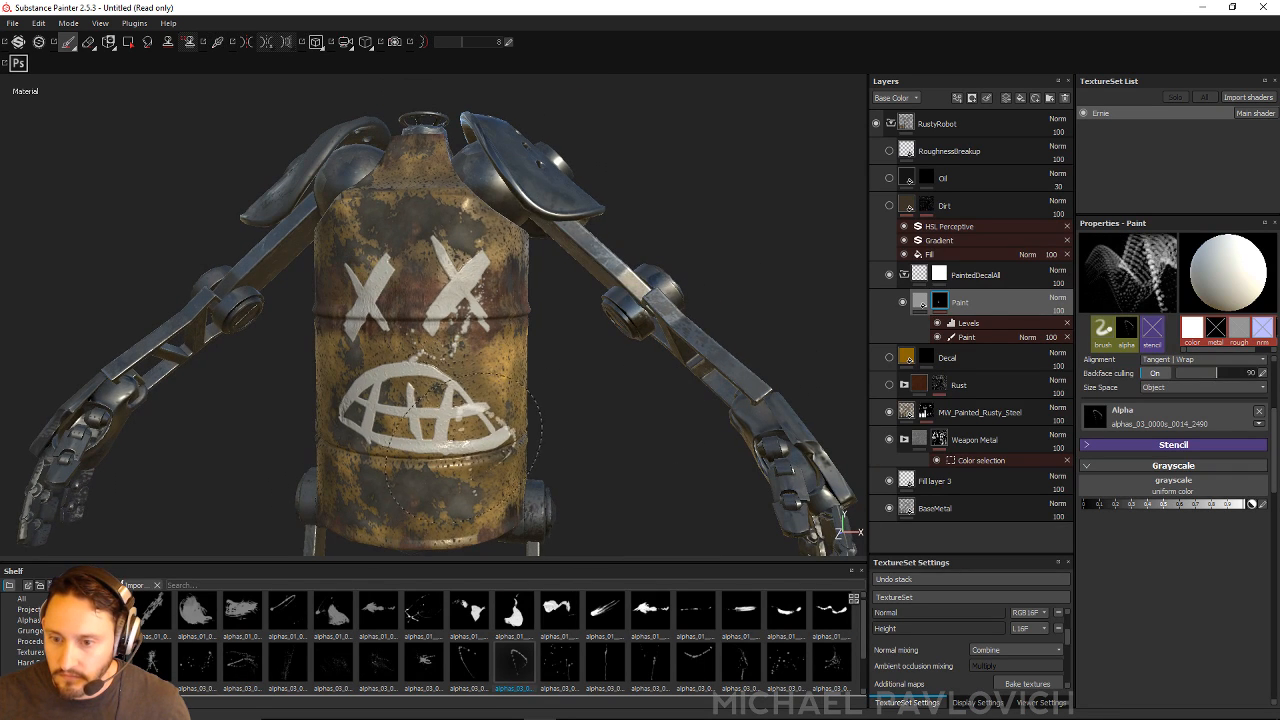
middle_click_drag(619, 472, 643, 403, "alt")
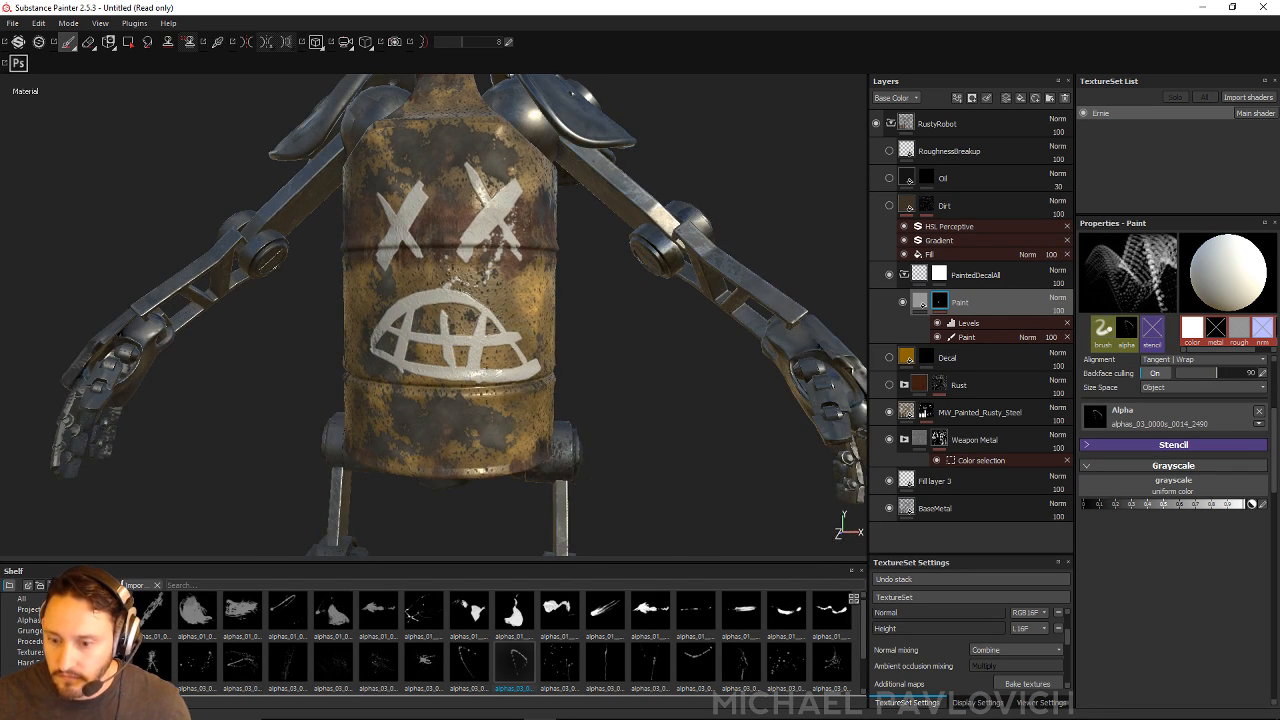
Step: Stamp paint drips below the mouth's corners using alphas_03_0000s_0017_2389 and alphas_03_0000s_0019_2284
left_click(560, 662)
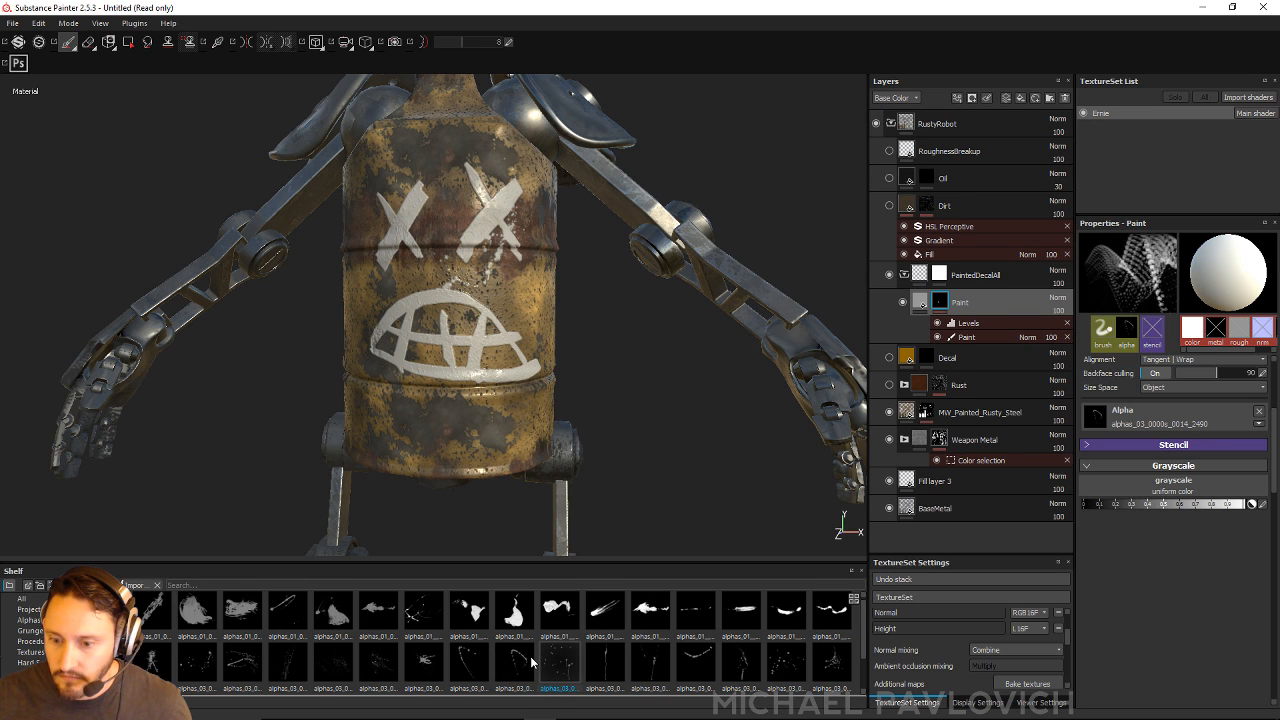
left_click(568, 663)
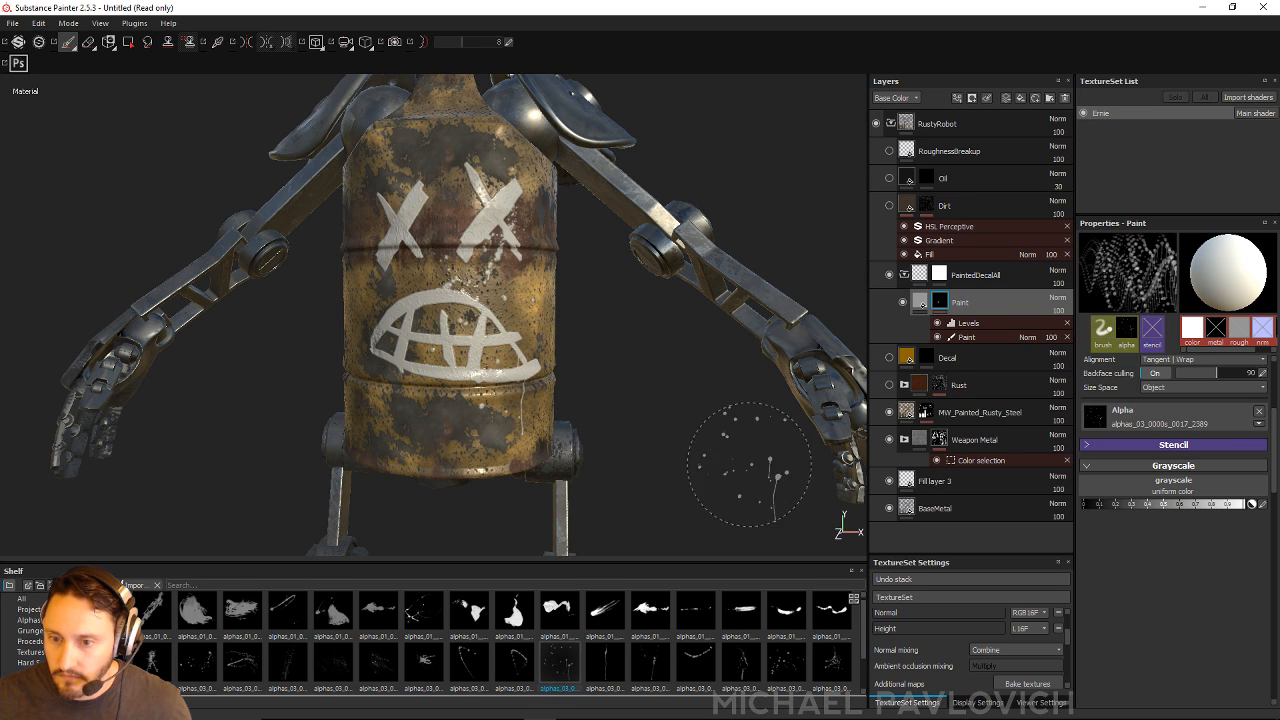
left_click_drag(724, 452, 684, 454, "alt")
left_click(654, 659)
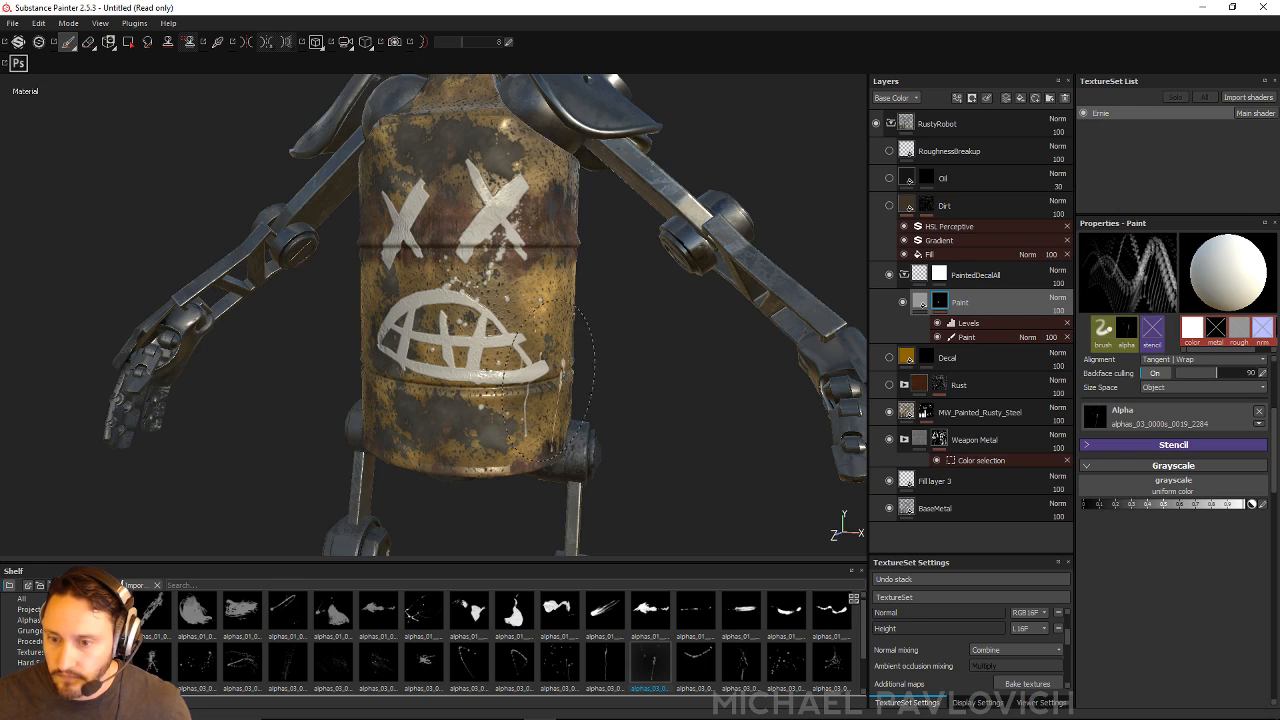
mouse_move(558, 379)
left_mouse_down("alt")
mouse_move(762, 207)
mouse_move(700, 206)
mouse_move(800, 229)
left_mouse_up("alt")
Step: Try splatter around the face's left eye with alphas_03_0000s_0020_2227 and alphas_03_0000s_0023_2500
left_click(696, 660)
left_click(737, 408)
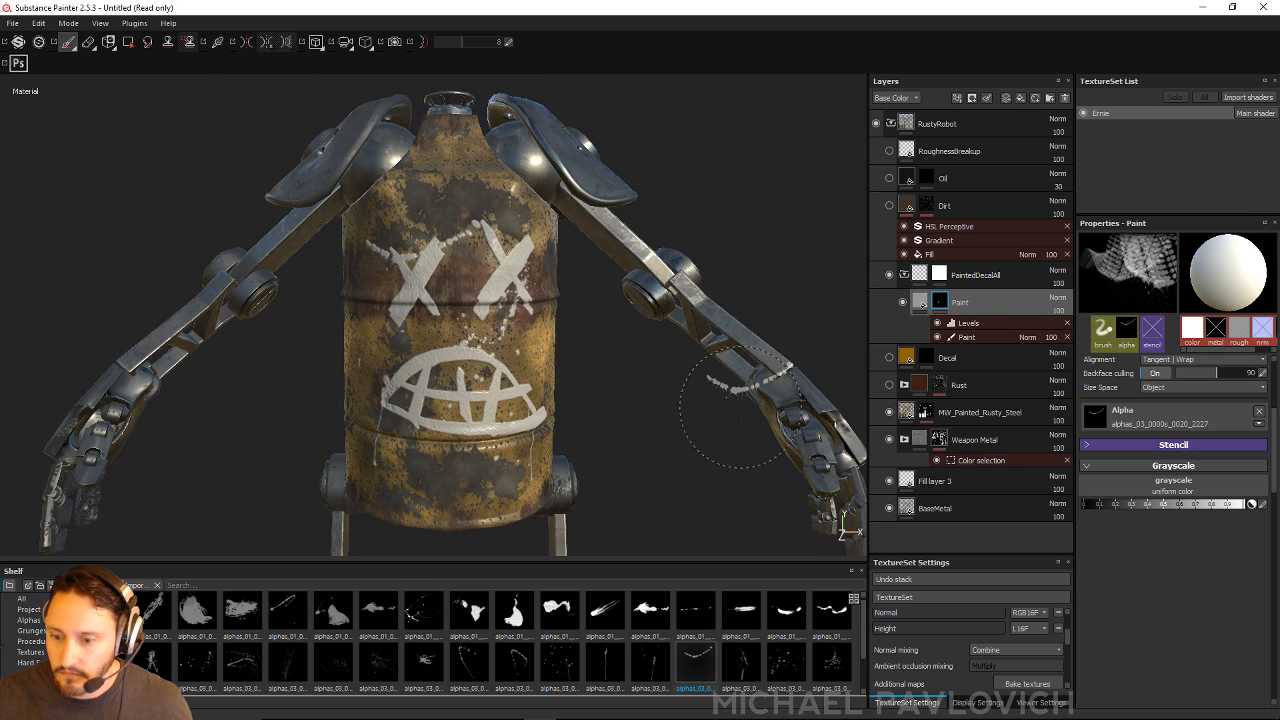
left_click(740, 660)
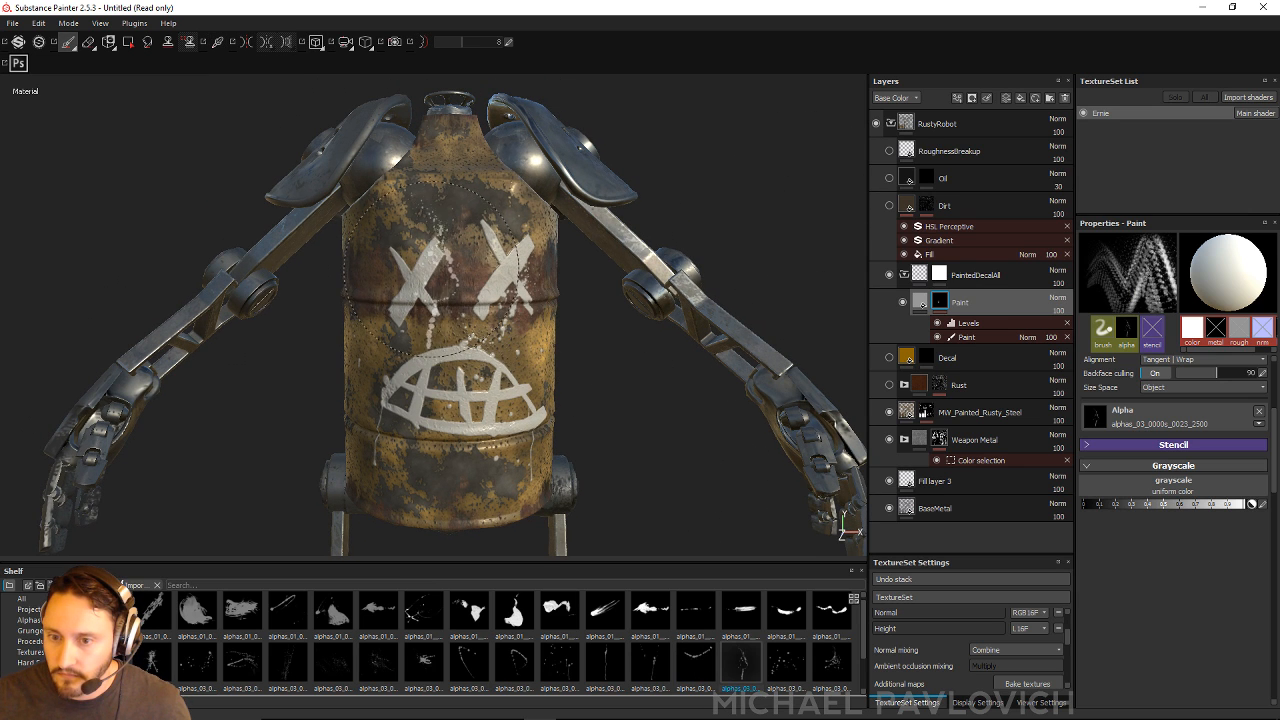
left_click_drag(791, 137, 714, 157, "alt")
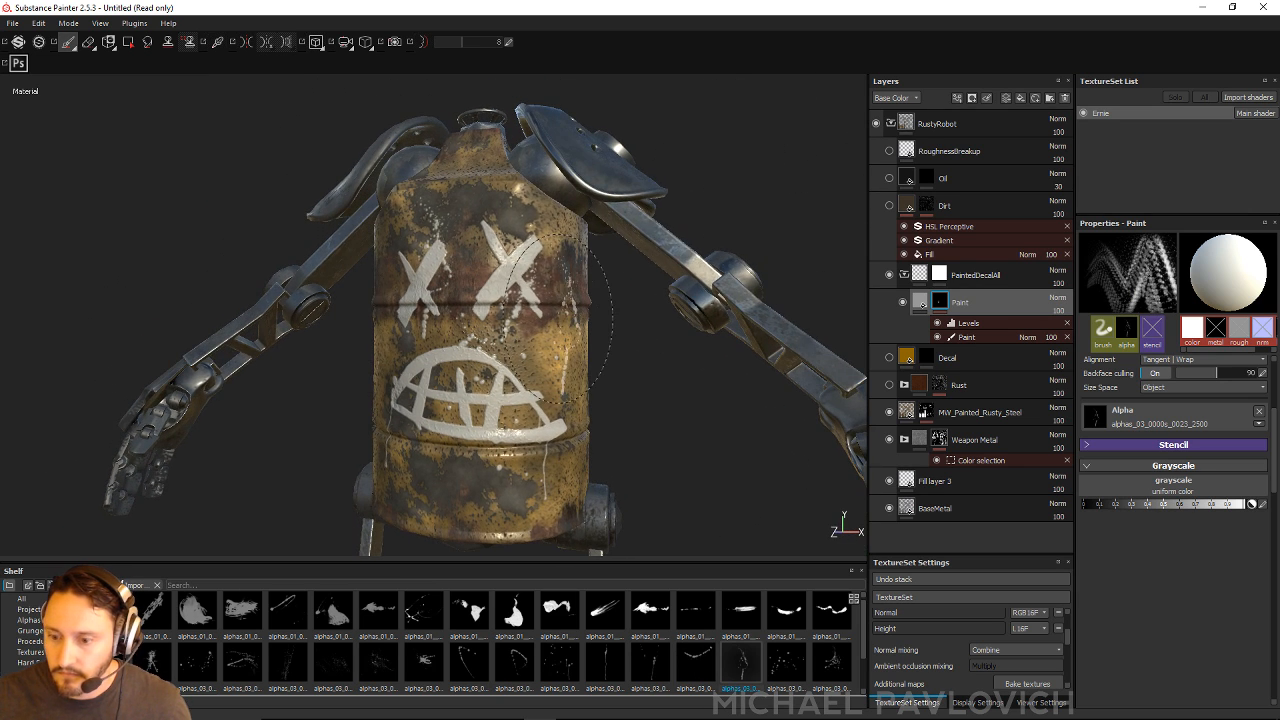
Step: Stamp splatter over the face's left eye with alphas_03_0000s_0001_2445 as the brush alpha
scroll(808, 666, "down", 2)
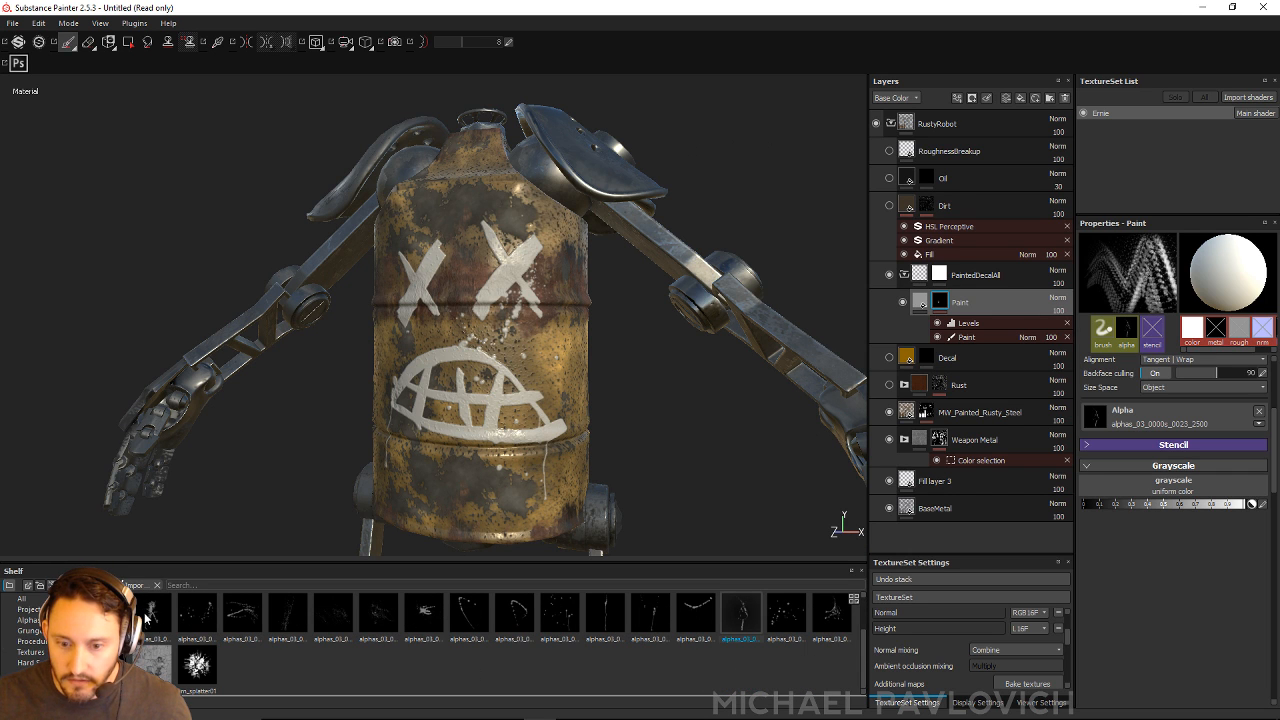
left_click(424, 613)
left_click_drag(667, 405, 748, 415, "alt")
left_click(408, 251)
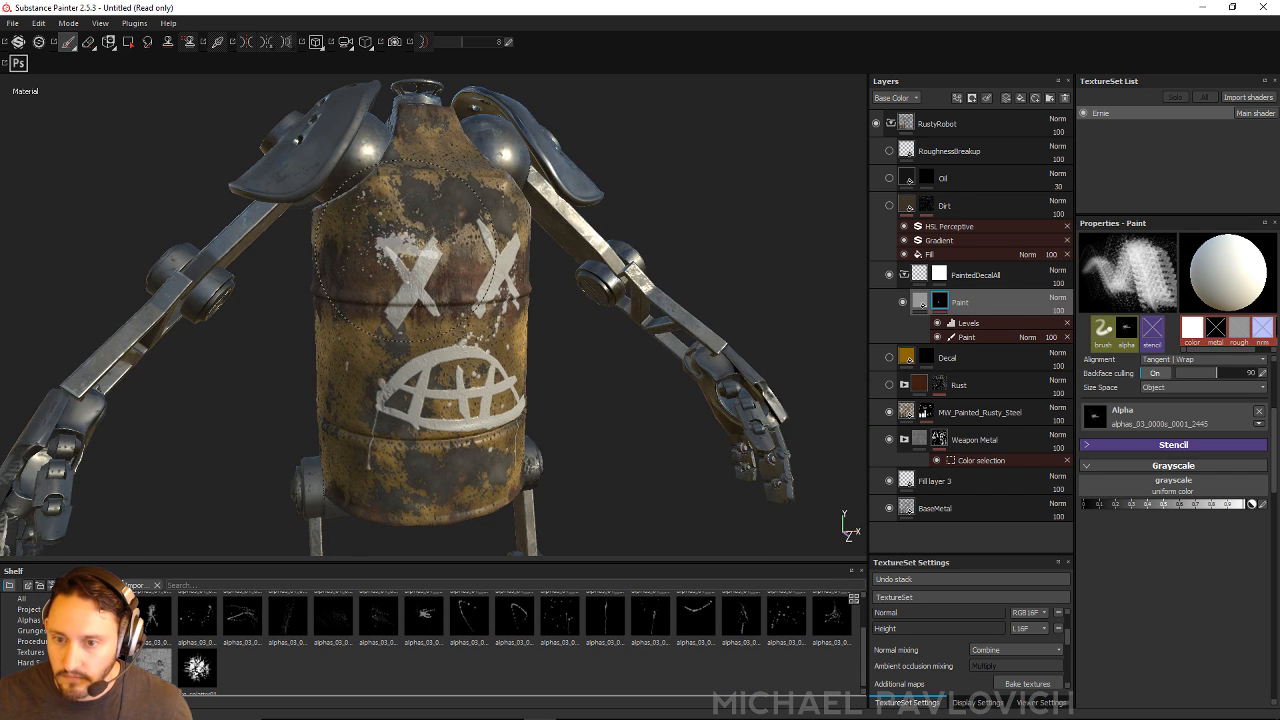
mouse_move(800, 458)
left_mouse_down("alt")
mouse_move(789, 266)
mouse_move(772, 276)
mouse_move(790, 262)
mouse_move(768, 285)
left_mouse_up("alt")
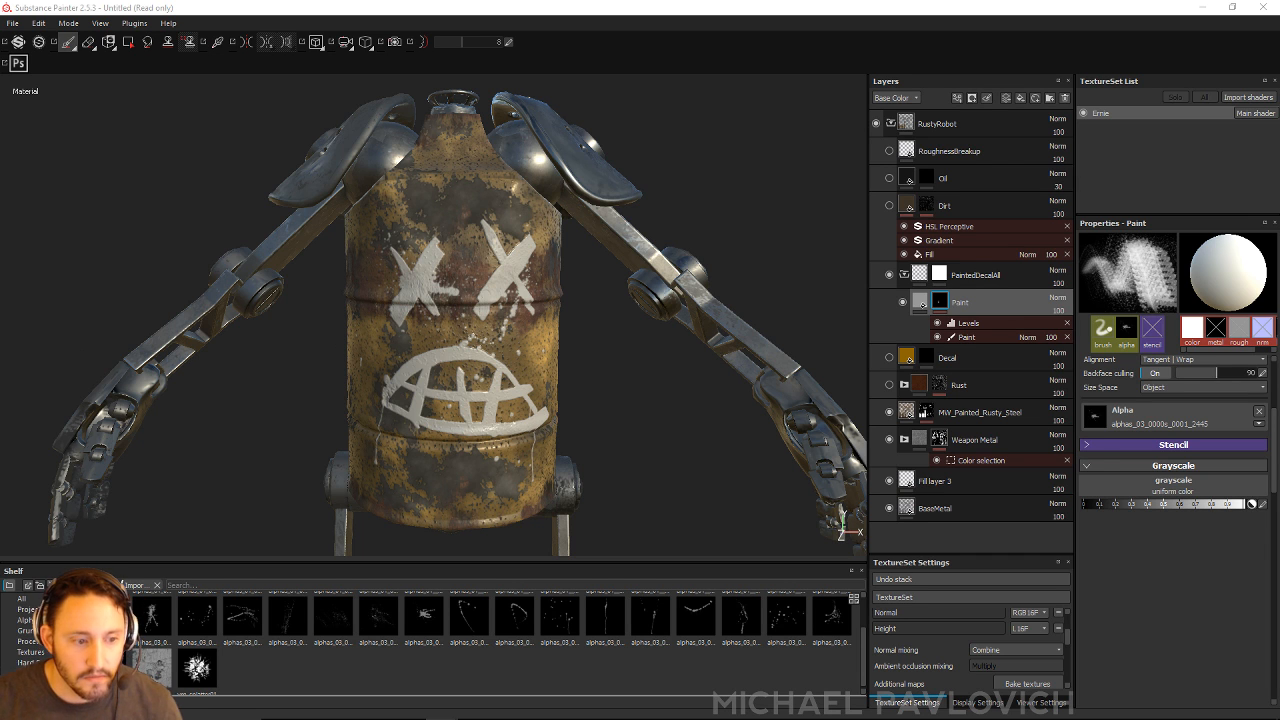
Step: Add the pink ID color (R 255, G 0, B 210) to the Color selection on MW_Painted_Rusty_Steel's mask
mouse_move(677, 129)
left_mouse_down("alt")
mouse_move(665, 224)
mouse_move(719, 242)
left_mouse_up("alt")
right_click_drag(719, 242, 540, 256, "alt")
mouse_move(540, 256)
left_mouse_down("alt")
mouse_move(737, 212)
mouse_move(603, 254)
mouse_move(720, 214)
mouse_move(705, 247)
mouse_move(786, 271)
mouse_move(763, 271)
mouse_move(731, 320)
mouse_move(775, 300)
left_mouse_up("alt")
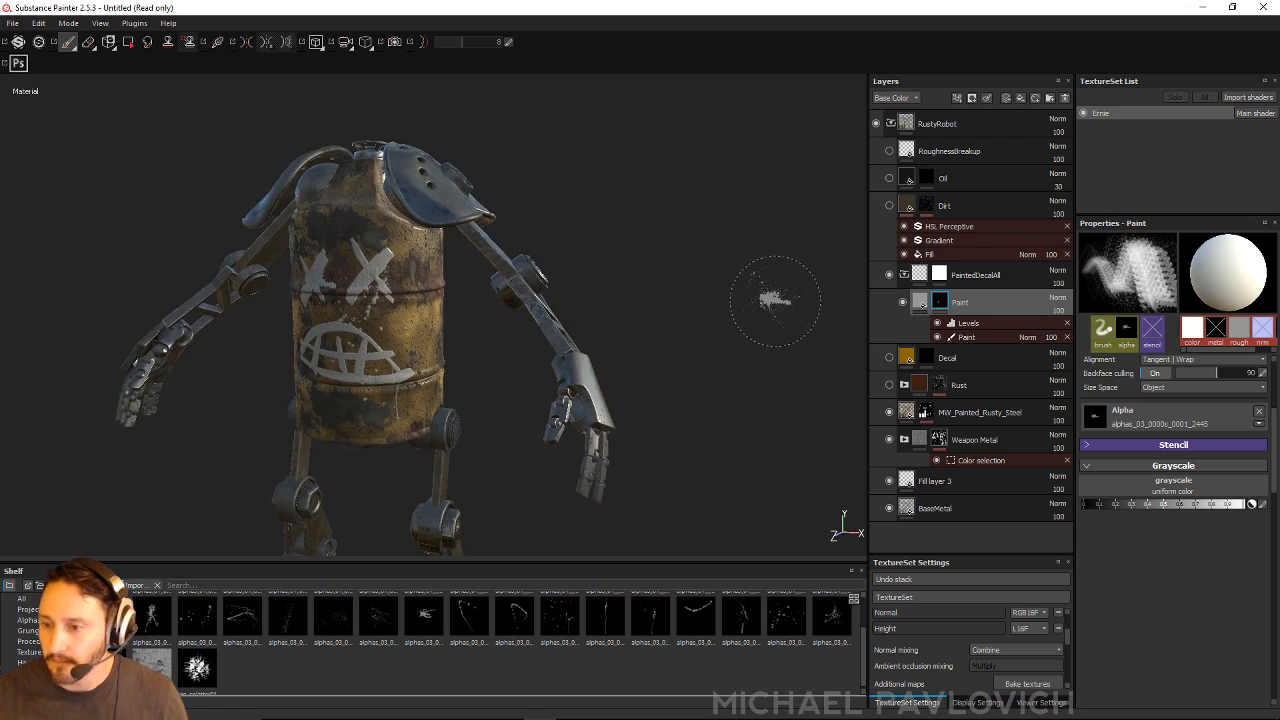
left_click(975, 281)
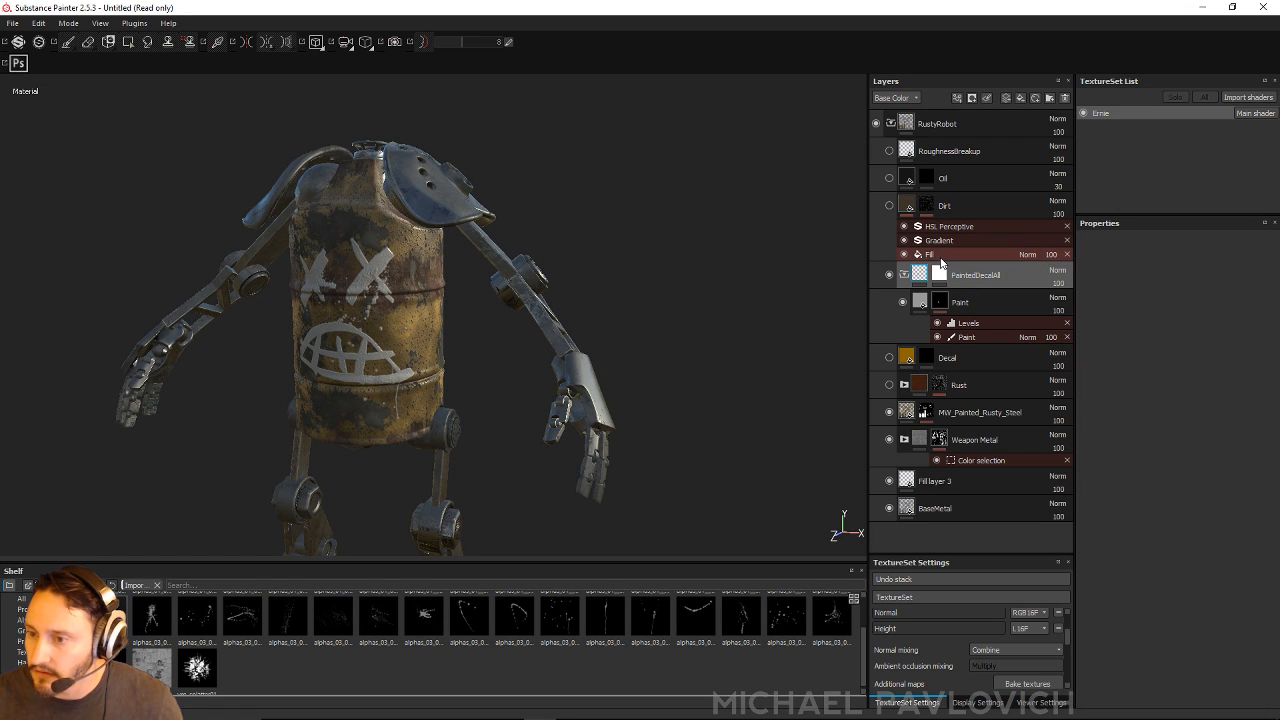
left_click(965, 360)
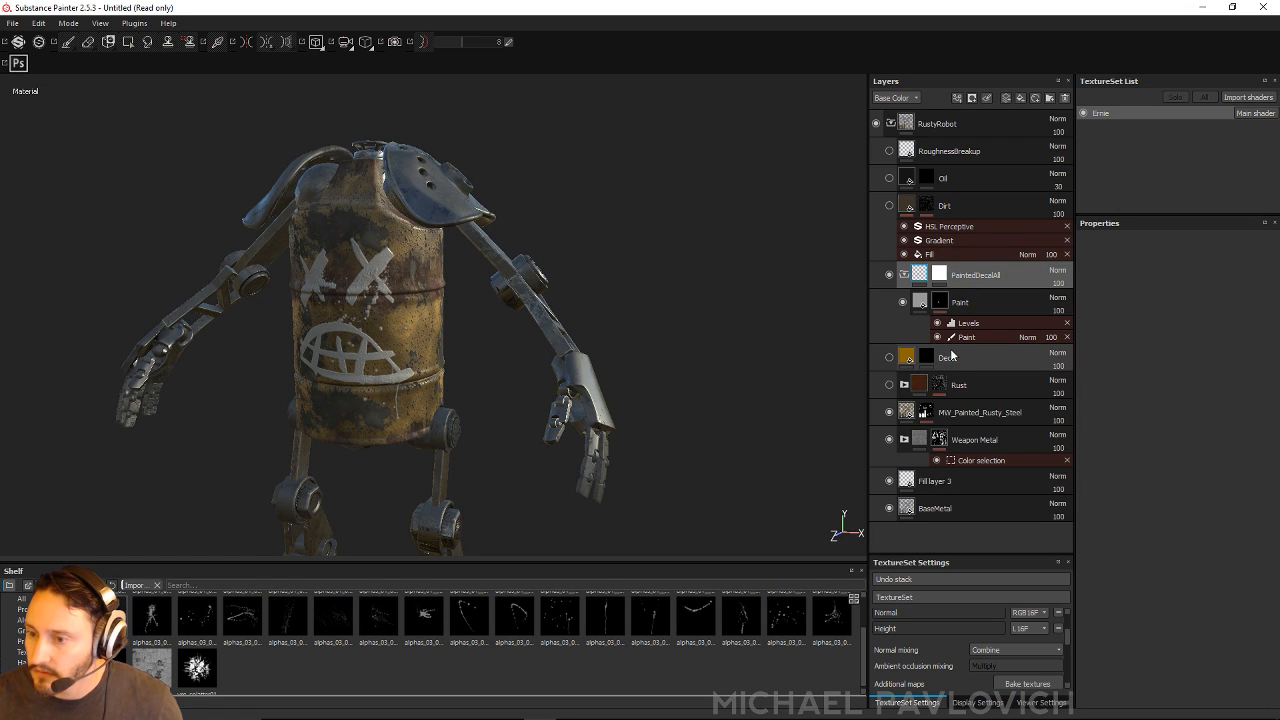
left_click(972, 414)
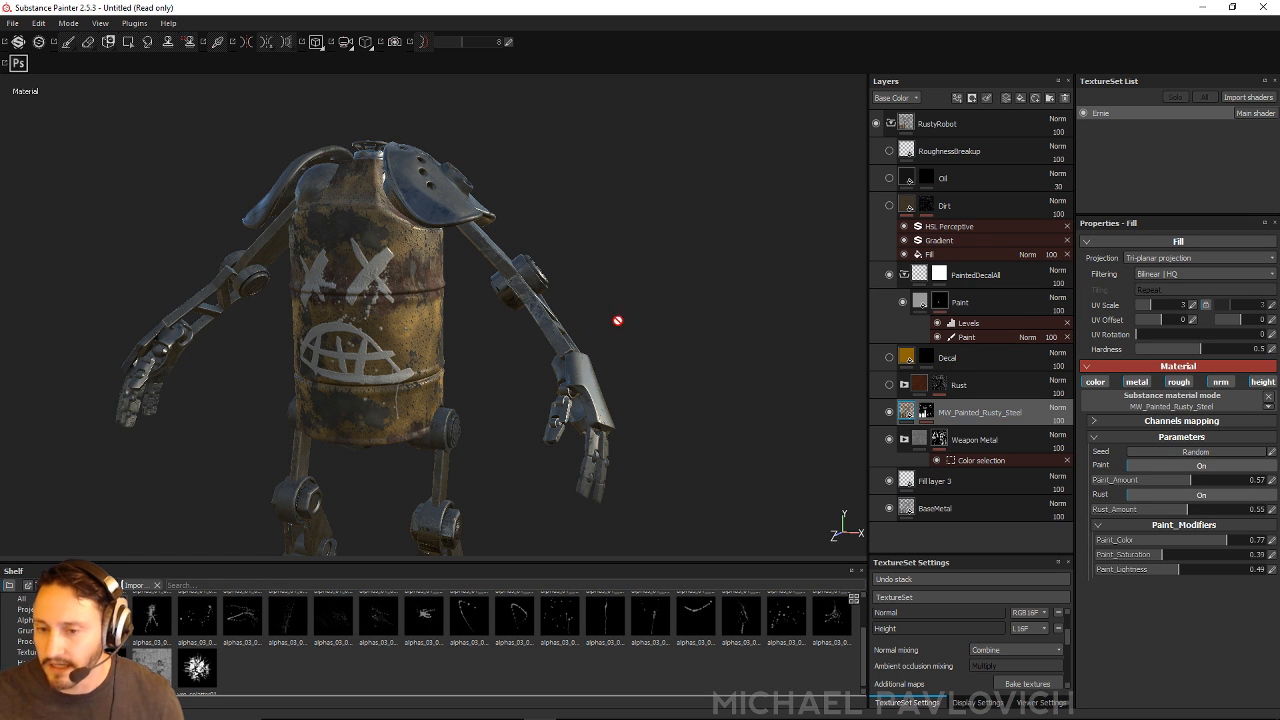
left_click_drag(628, 301, 795, 337, "alt")
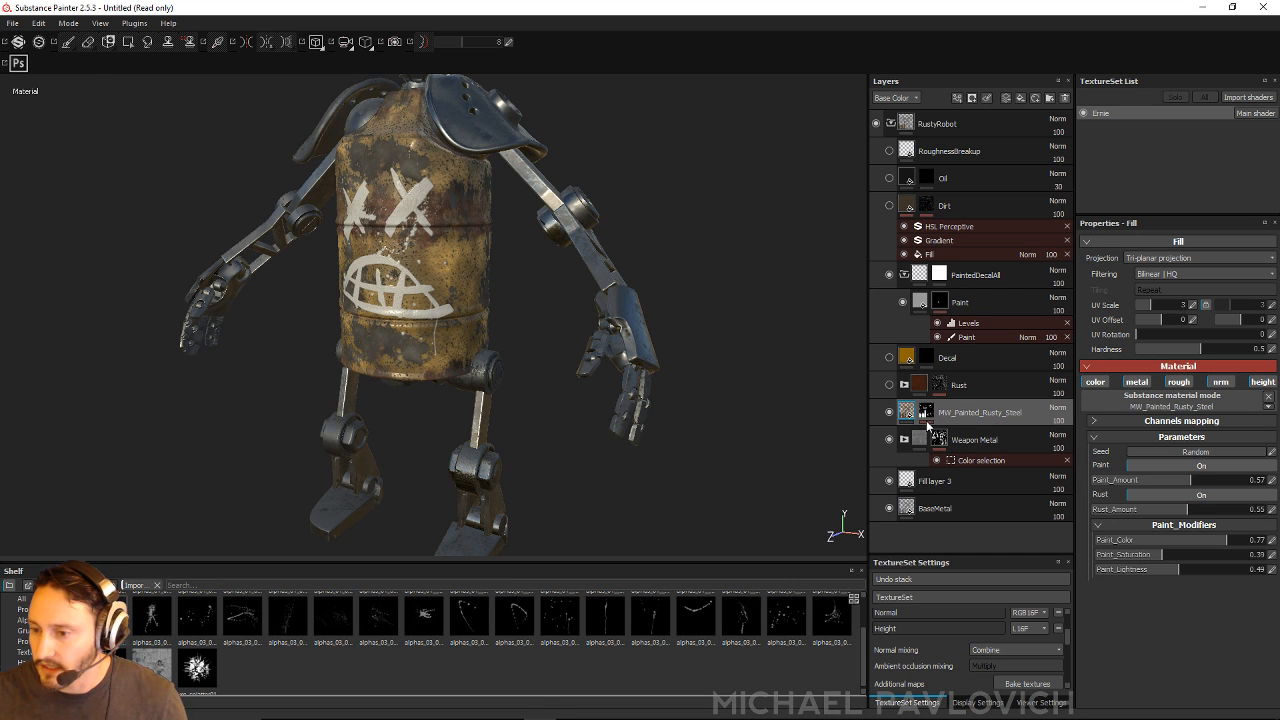
left_click(927, 422)
left_click(975, 434)
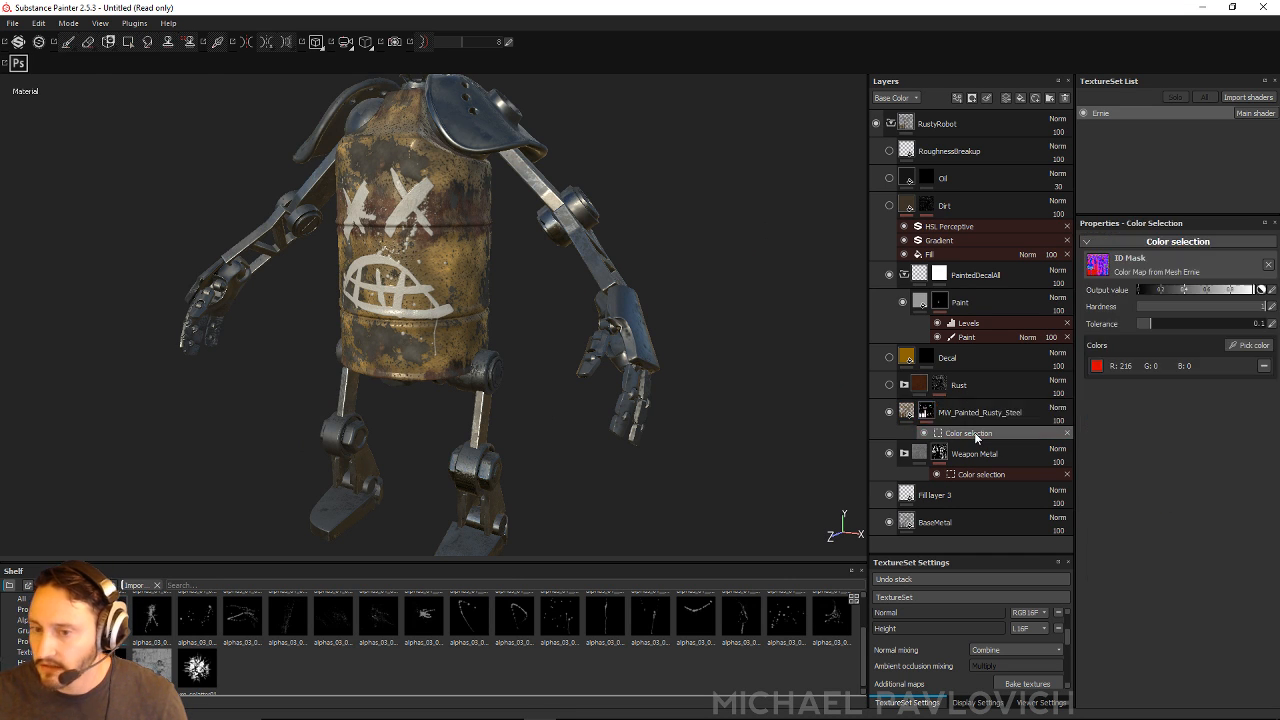
left_click(1247, 346)
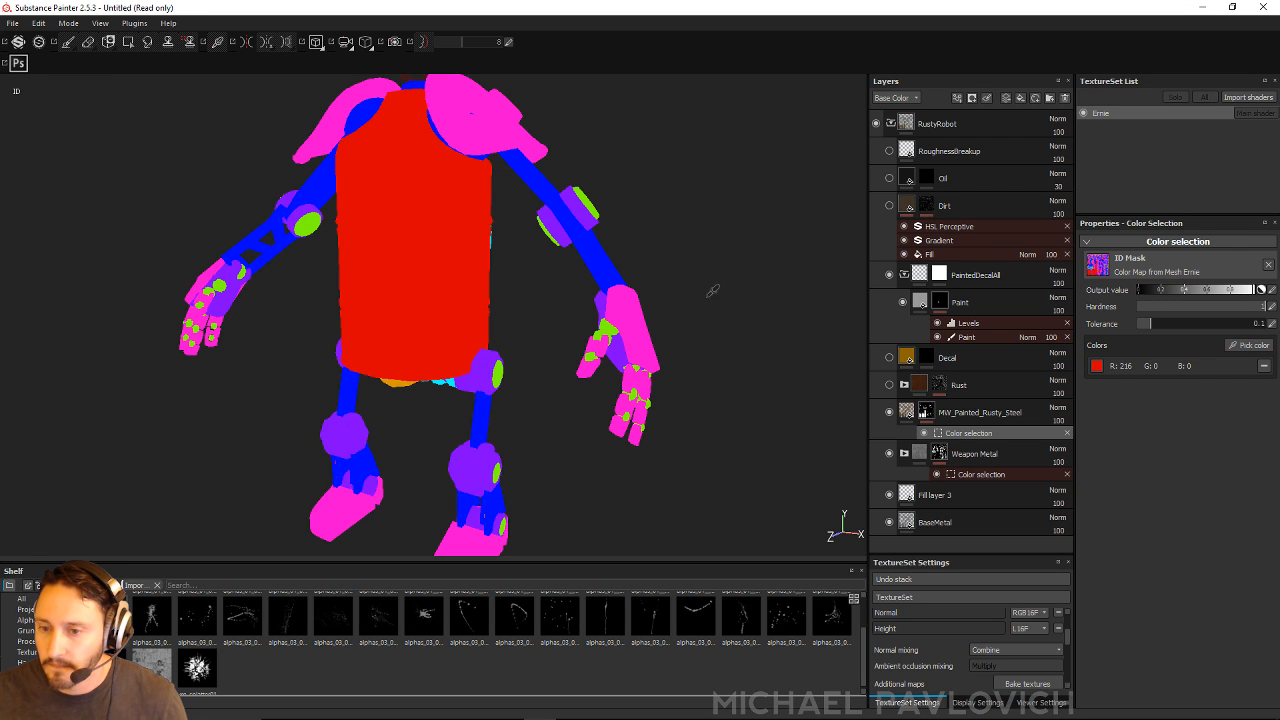
left_click(640, 298)
Step: Add a paint effect above the Color selection on MW_Painted_Rusty_Steel's mask and set its grayscale to black
left_click_drag(805, 309, 682, 340, "alt")
middle_click_drag(682, 340, 684, 455, "alt")
right_click_drag(684, 455, 732, 434, "alt")
left_click_drag(525, 285, 472, 274, "alt")
left_click_drag(578, 299, 620, 340, "alt")
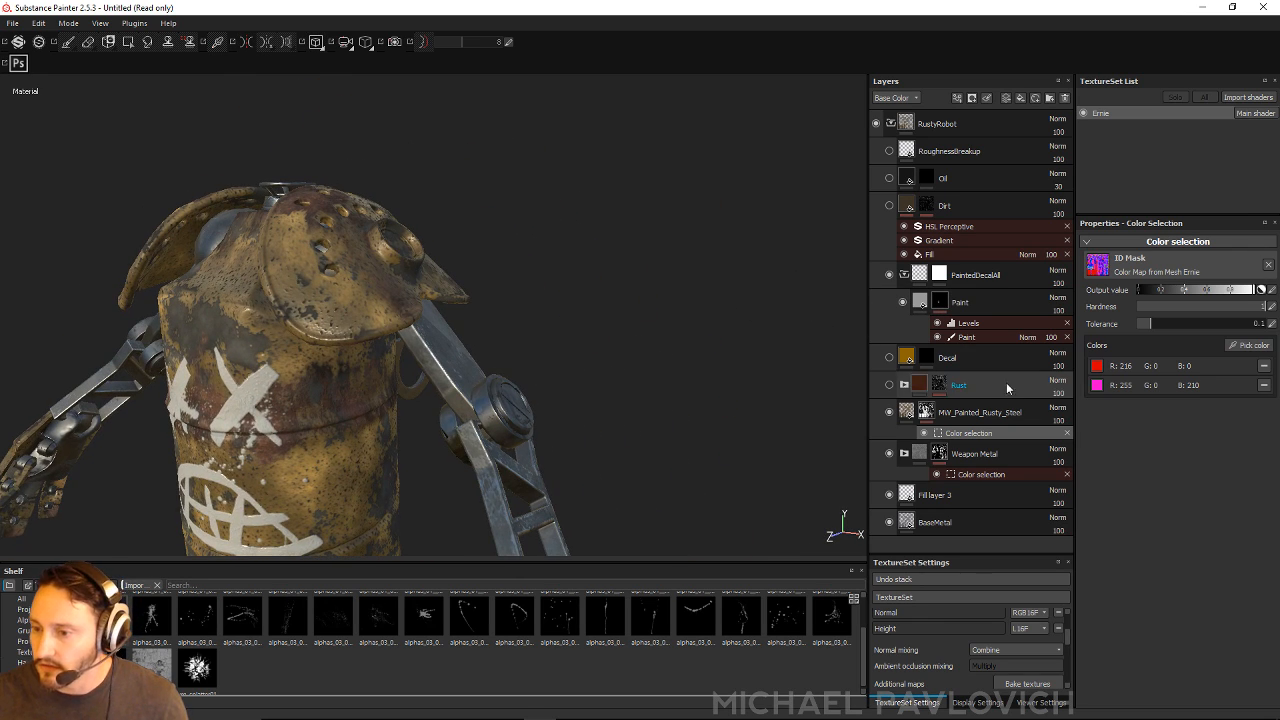
left_click(974, 457)
left_click(973, 433)
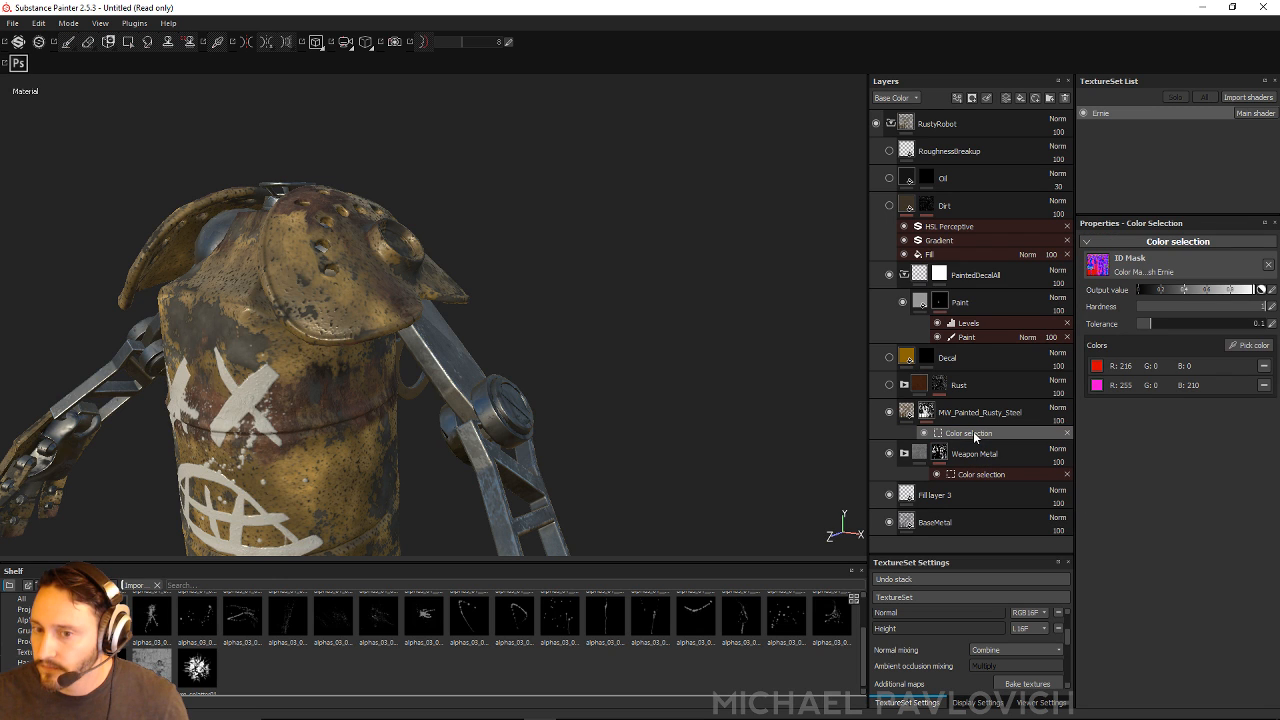
right_click(972, 433)
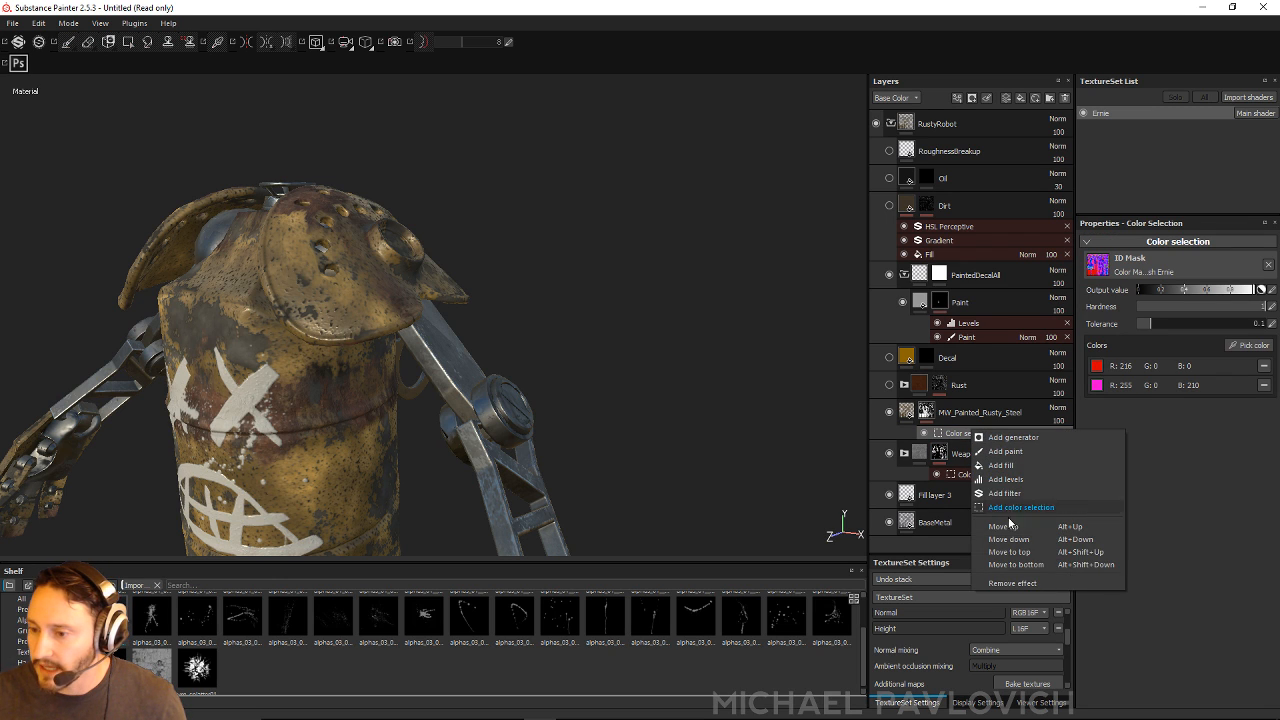
left_click(1011, 452)
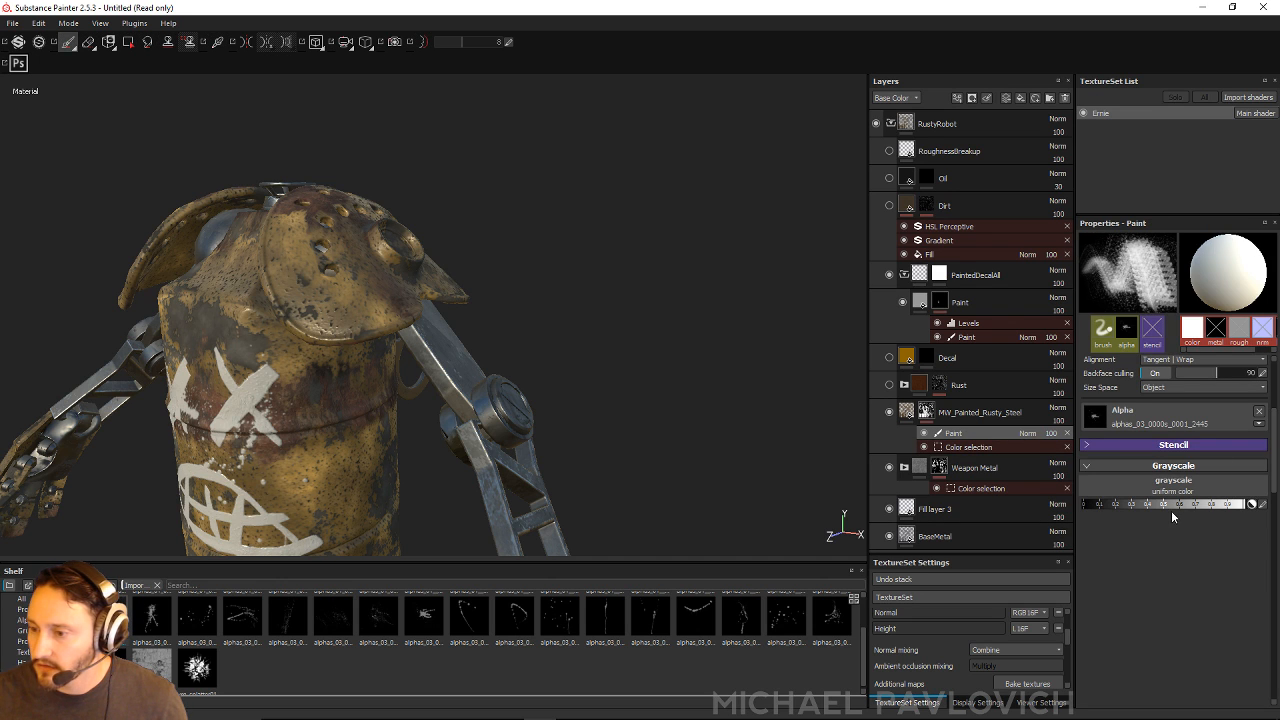
left_click_drag(1171, 510, 1018, 520)
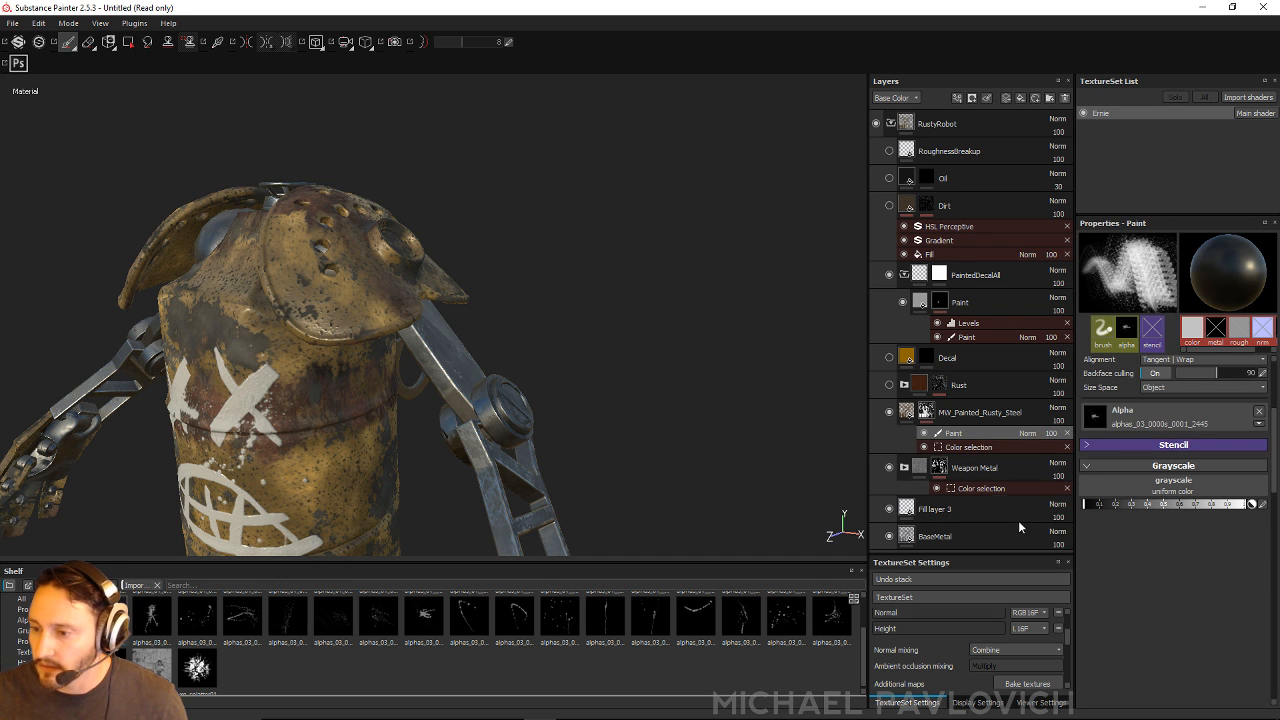
Step: Polygon-fill the shoulder plates black in mesh fill mode on MW_Painted_Rusty_Steel's paint effect, and return to the paint brush
left_click(128, 42)
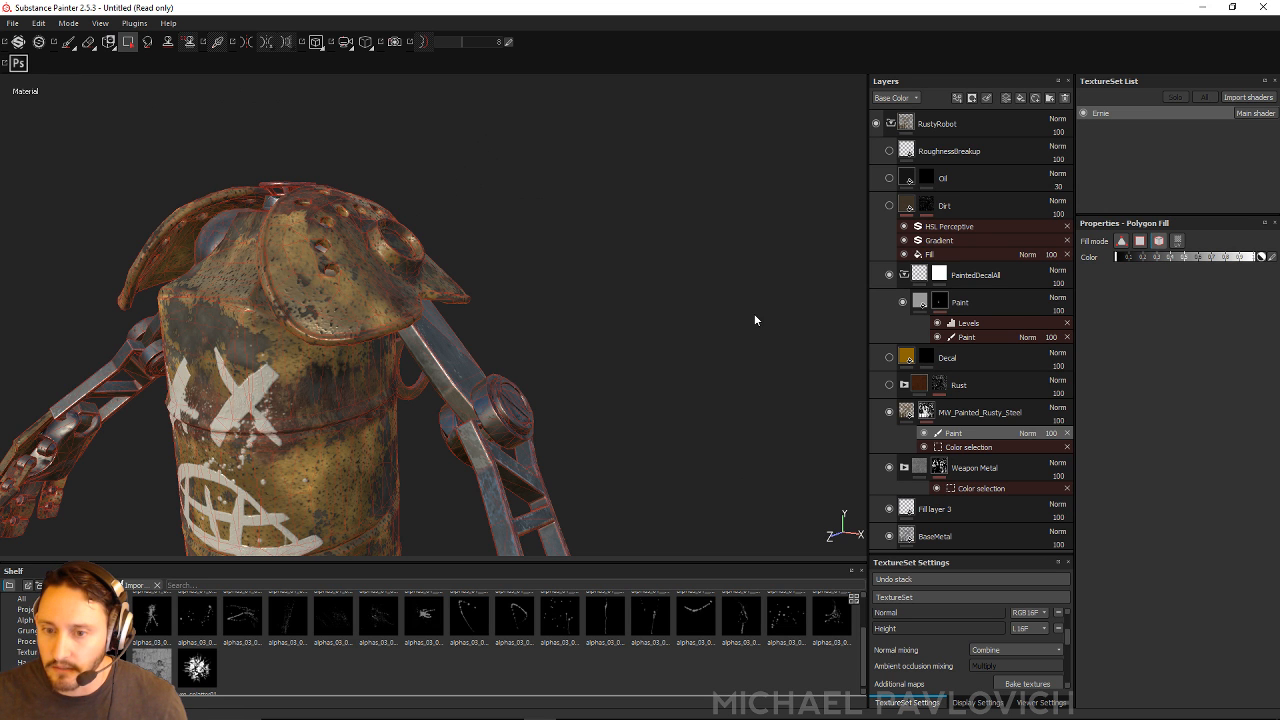
left_click_drag(755, 320, 63, 90, "alt")
left_click(70, 43)
left_click_drag(640, 260, 751, 214, "alt")
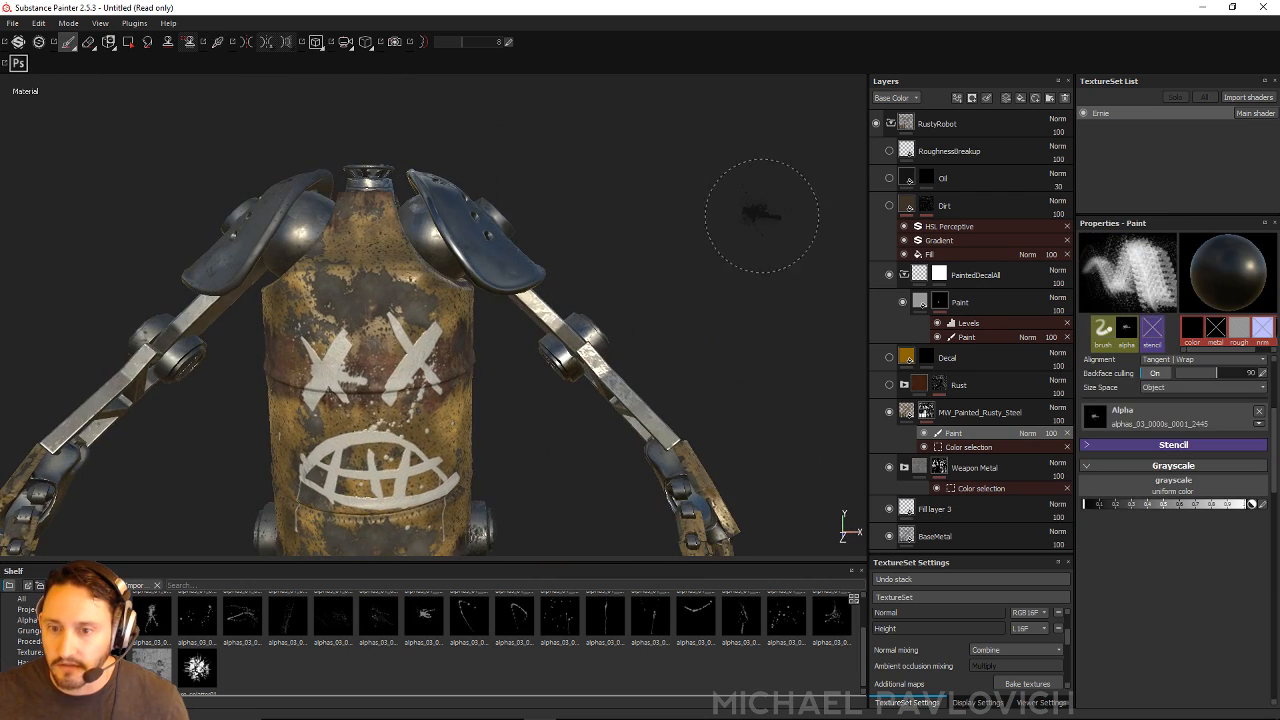
mouse_move(610, 190)
left_mouse_down("alt")
mouse_move(709, 280)
mouse_move(651, 306)
mouse_move(526, 266)
mouse_move(730, 262)
mouse_move(737, 223)
left_mouse_up("alt")
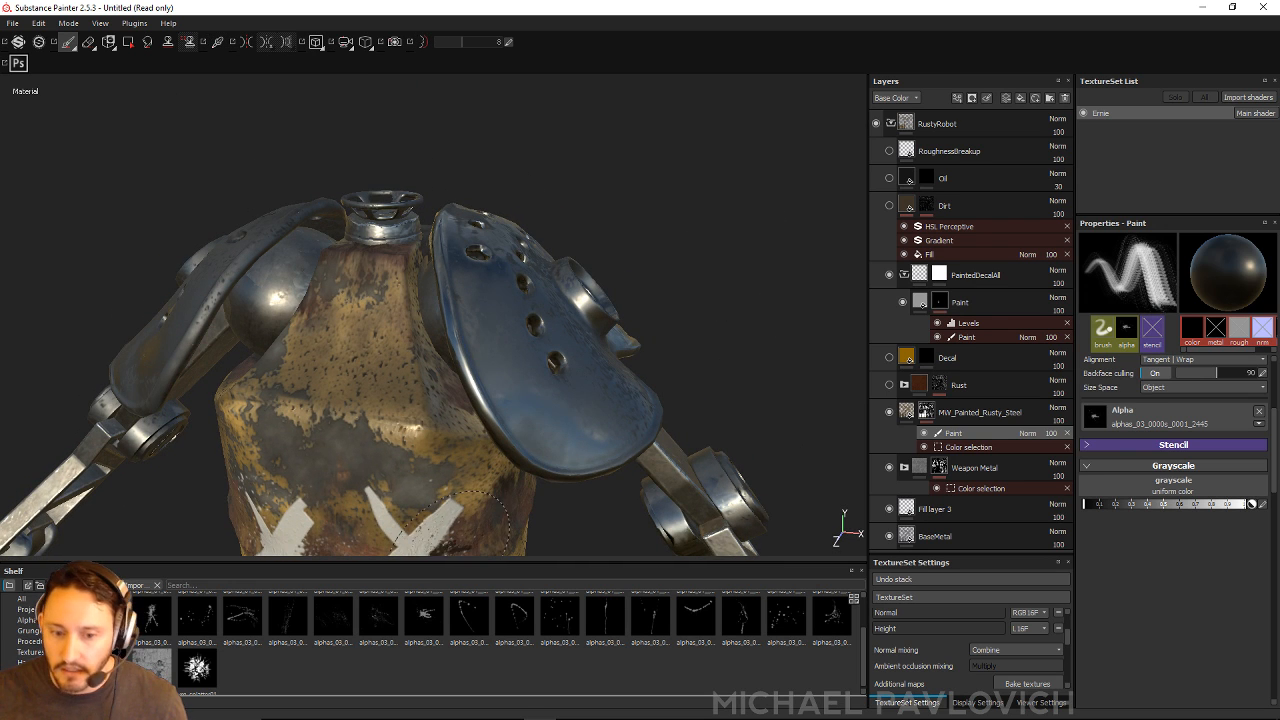
Step: Add the Steel Gun Painted smart material to the layer stack, directly above PaintedDecalAll
left_click(32, 684)
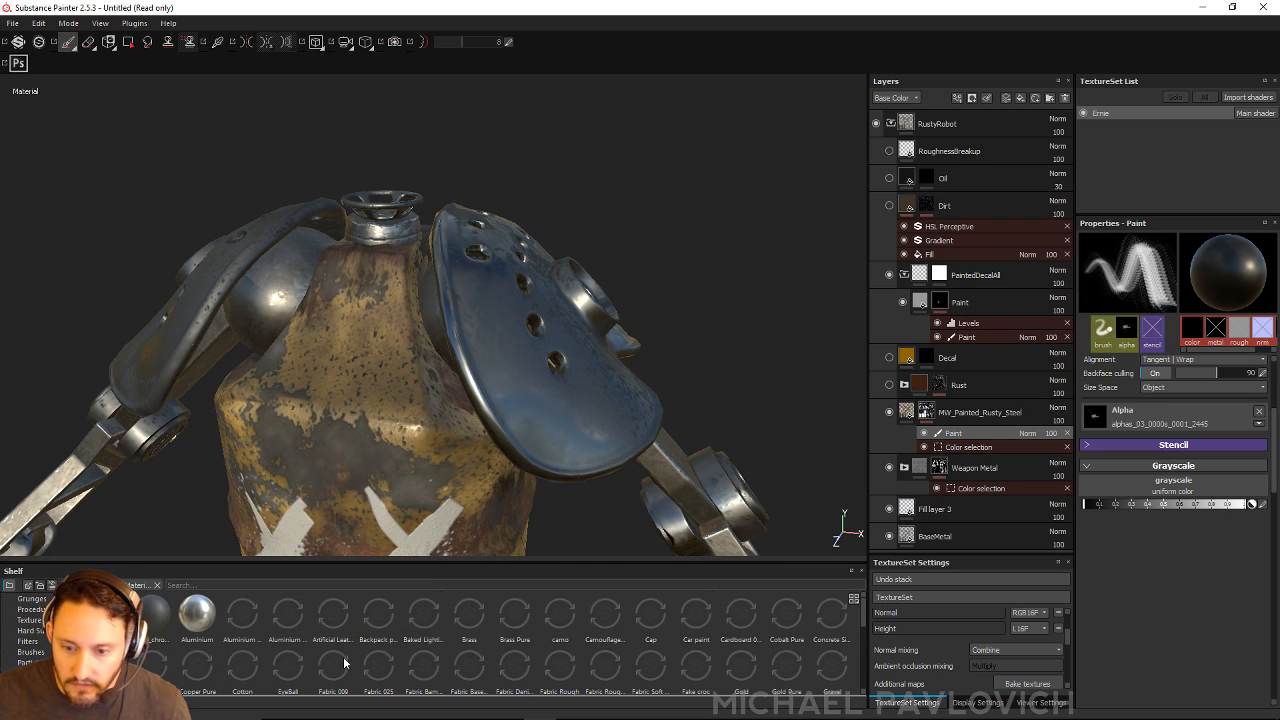
scroll(438, 659, "down", 3)
scroll(440, 658, "up", 3)
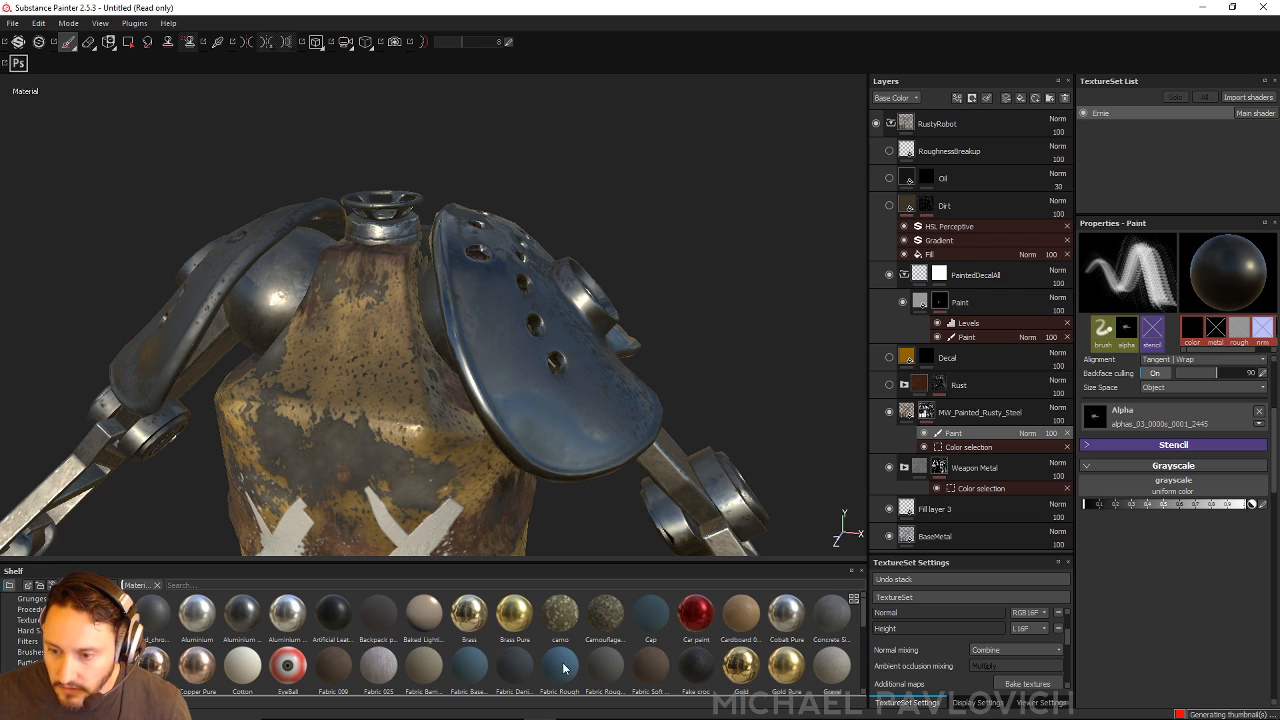
scroll(645, 652, "down", 5)
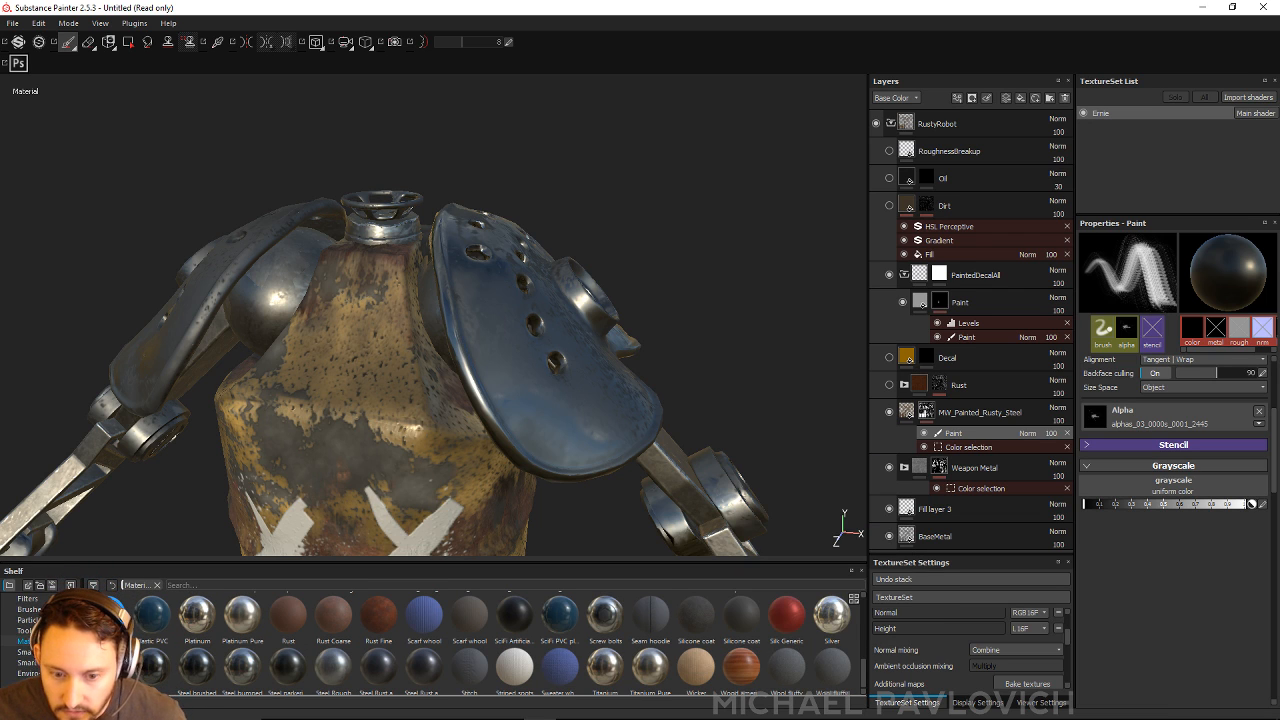
scroll(25, 640, "down", 2)
left_click(24, 652)
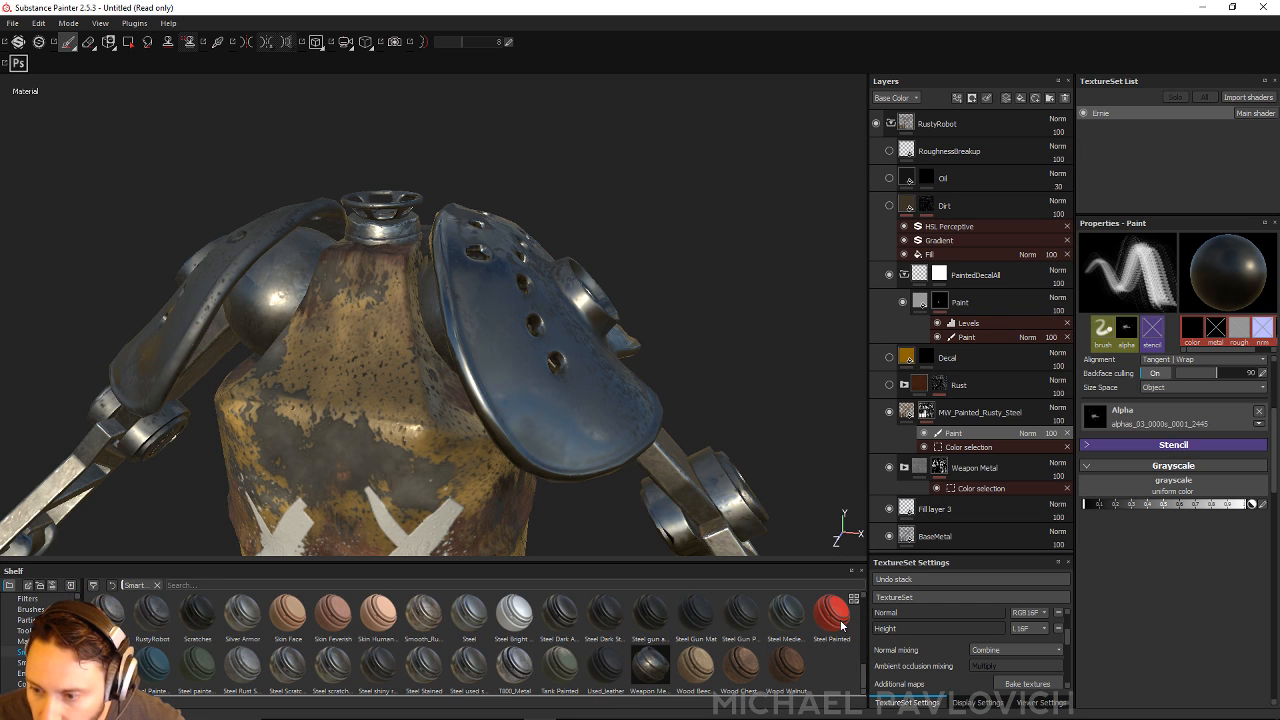
mouse_move(750, 620)
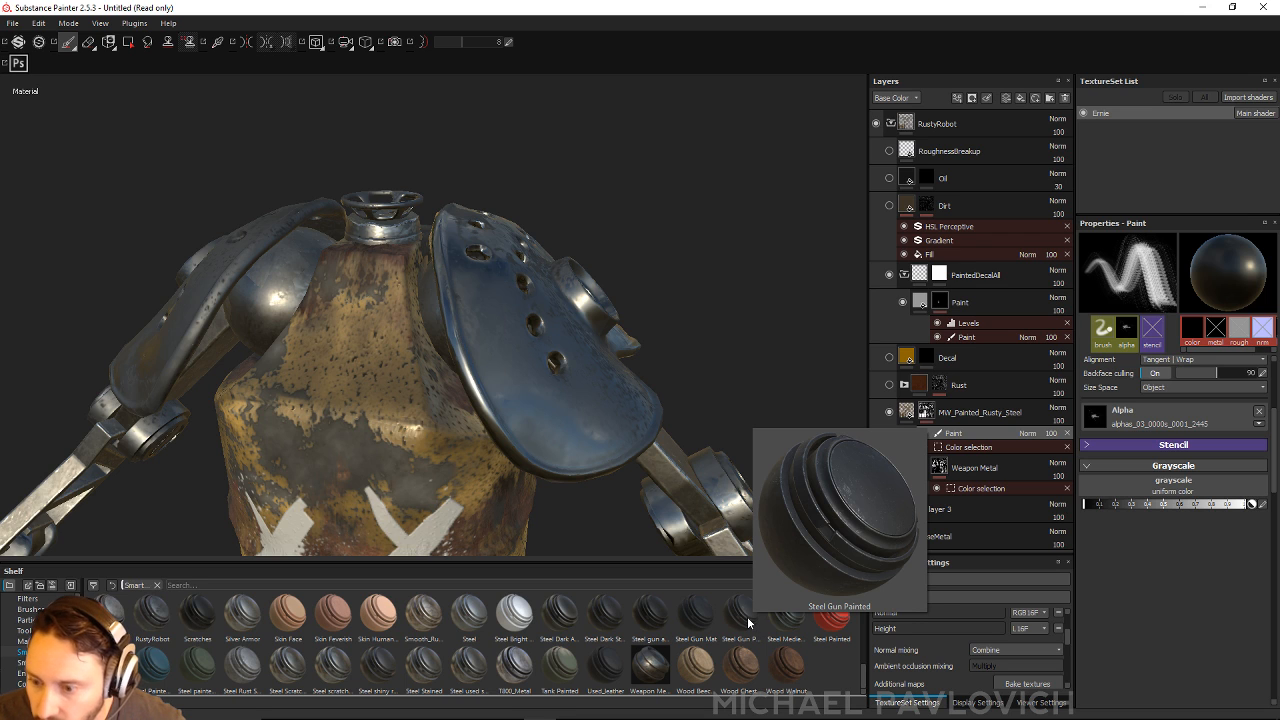
mouse_move(748, 622)
left_mouse_down()
mouse_move(945, 385)
mouse_move(952, 282)
mouse_move(967, 272)
left_mouse_up()
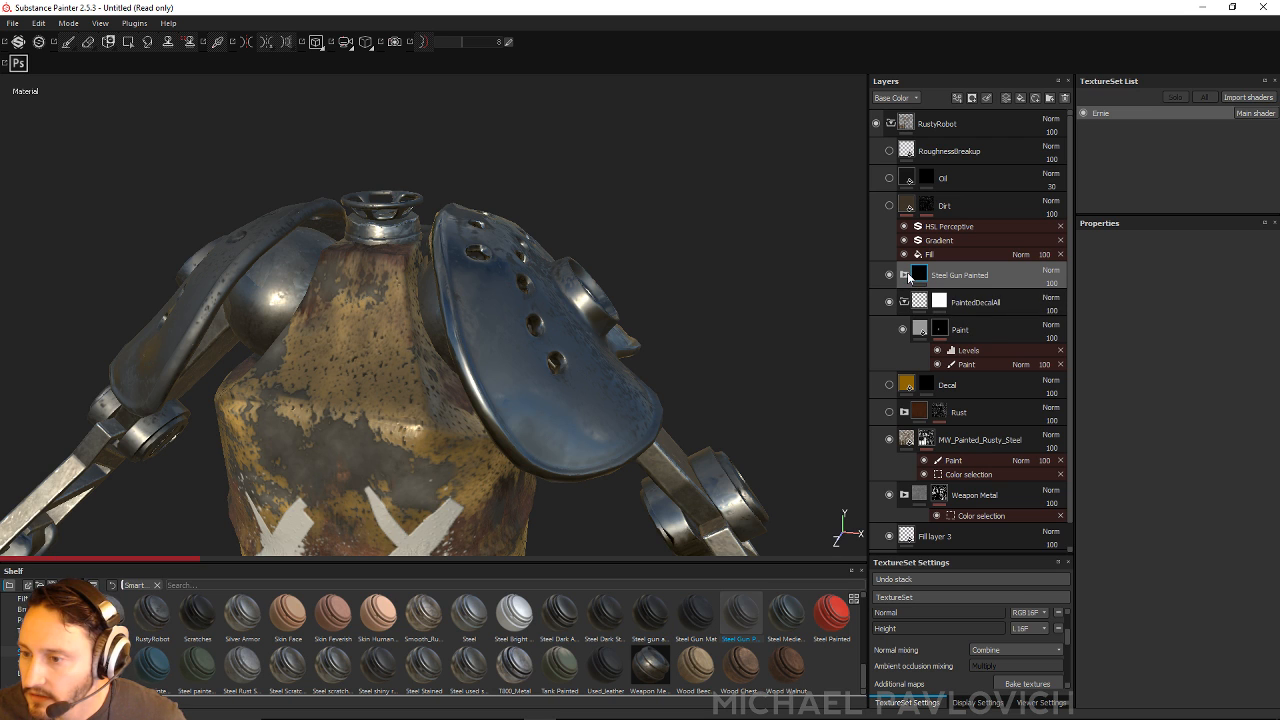
Step: Mask Steel Gun Painted with a Color selection using the neck ring's ID color (R 64, G 23, B 23)
left_click(905, 276)
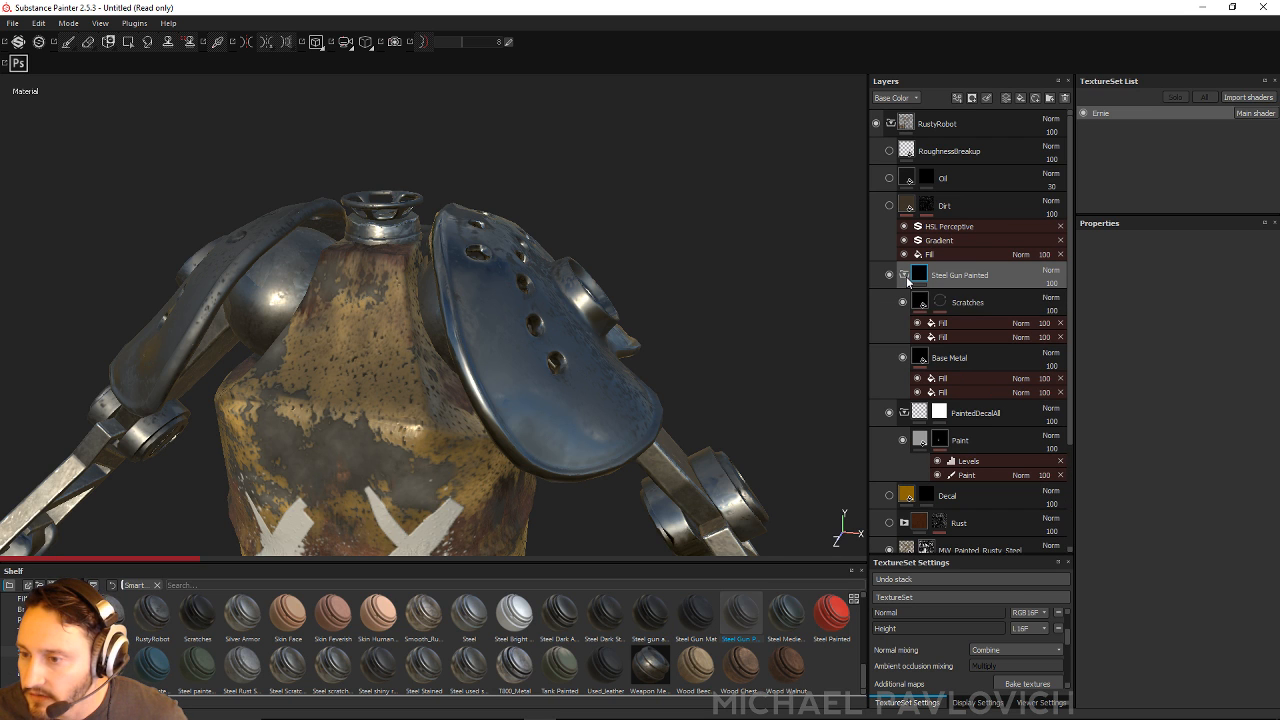
right_click(959, 278)
left_click(1026, 319)
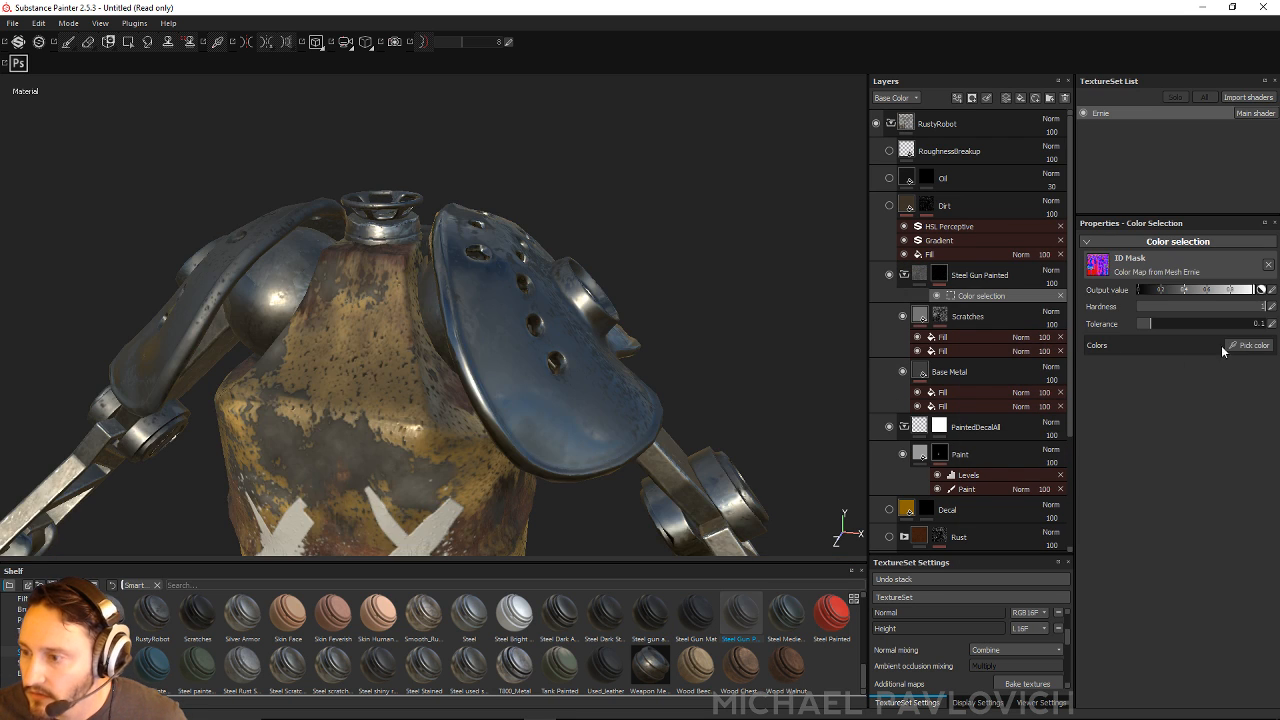
left_click(1248, 345)
left_click(402, 204)
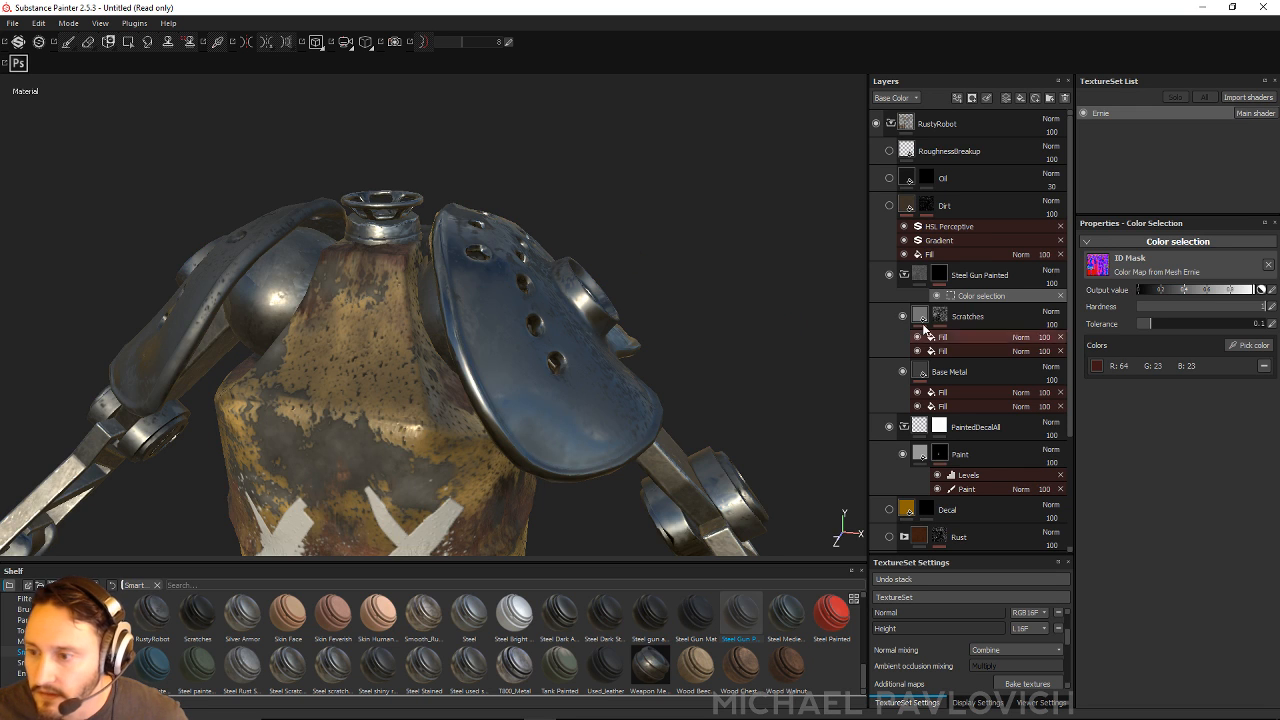
Step: Examine the material parameters of Steel Gun Painted's Base Metal layer and its two fill effects
left_click(972, 380)
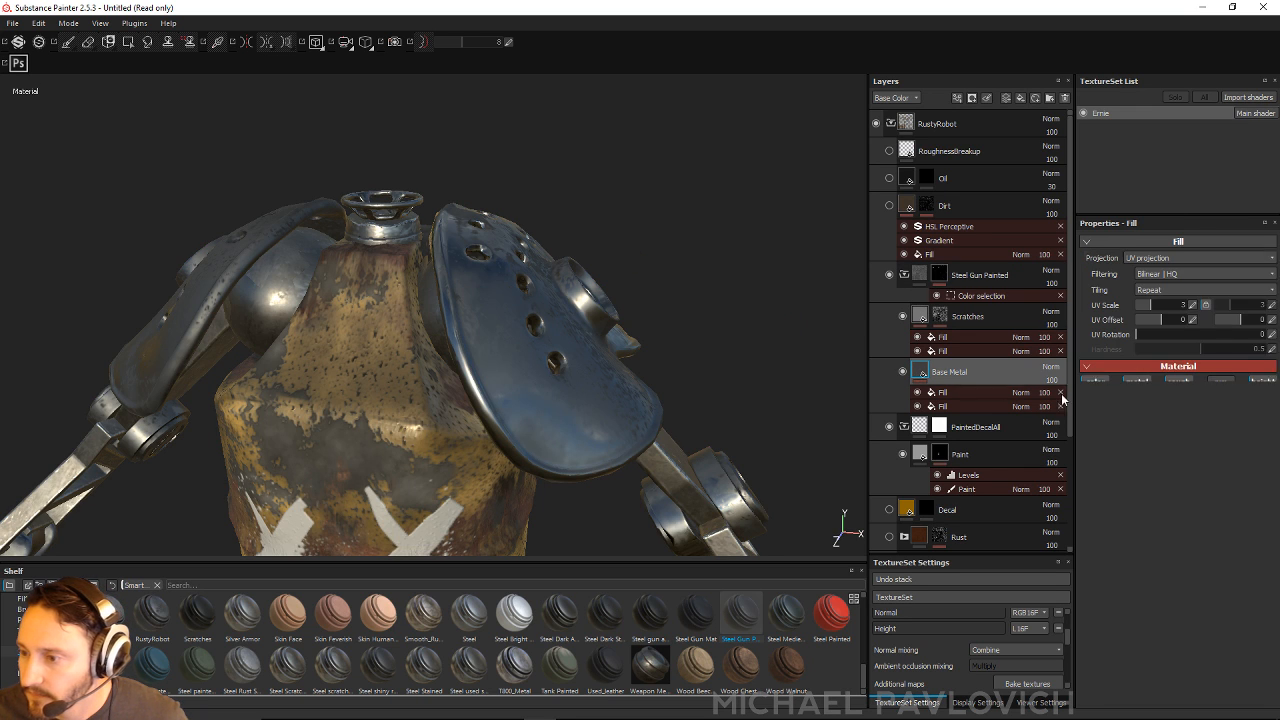
scroll(1150, 500, "down", 2)
scroll(1162, 560, "down", 1)
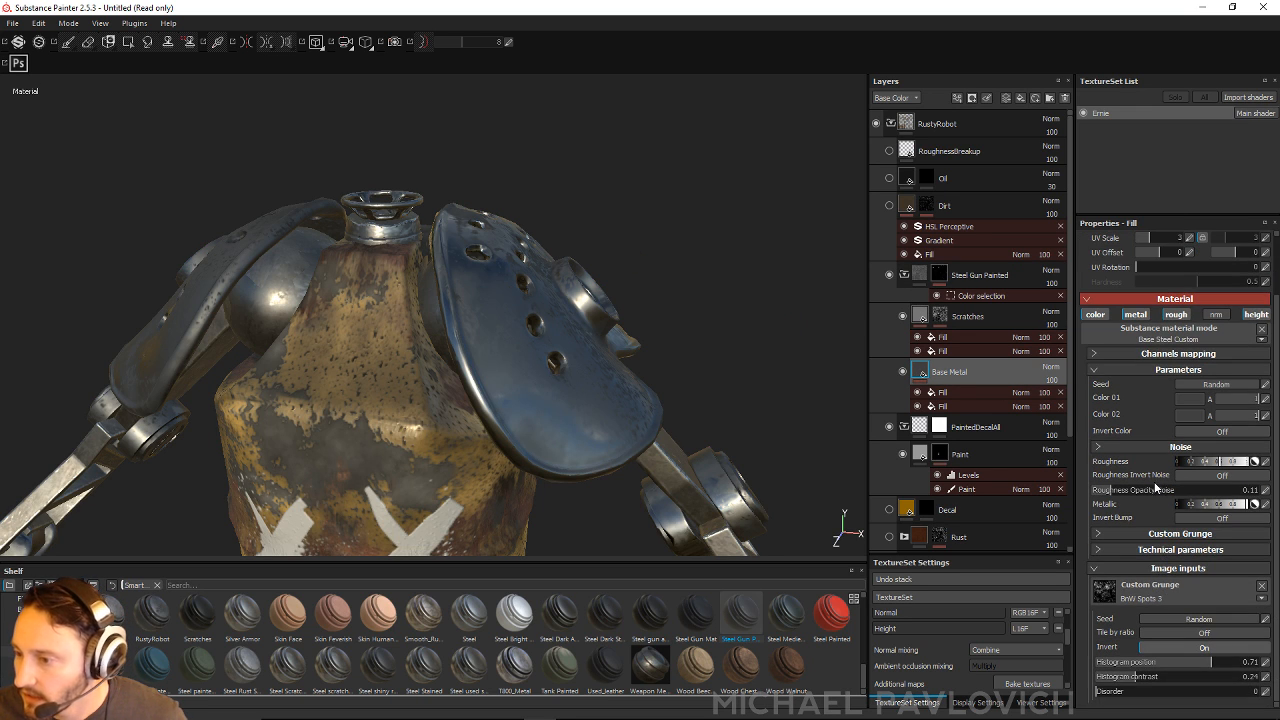
left_click(951, 395)
left_click(950, 406)
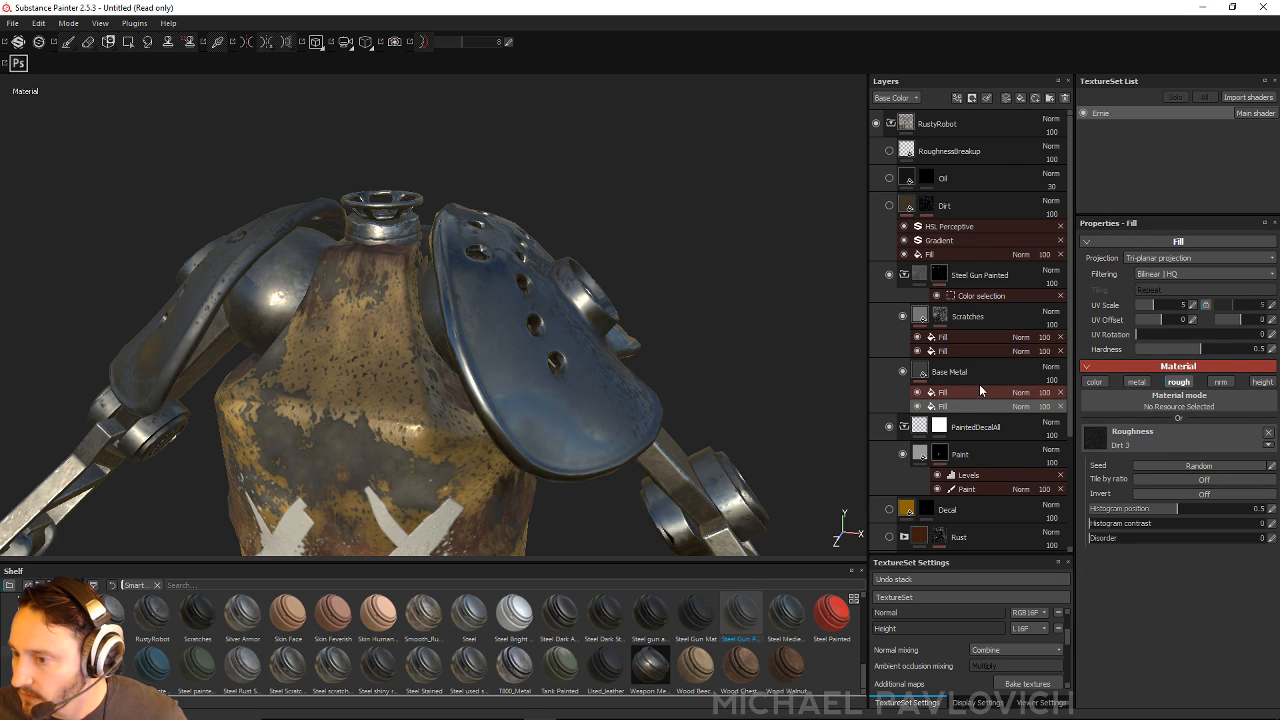
left_click(980, 388)
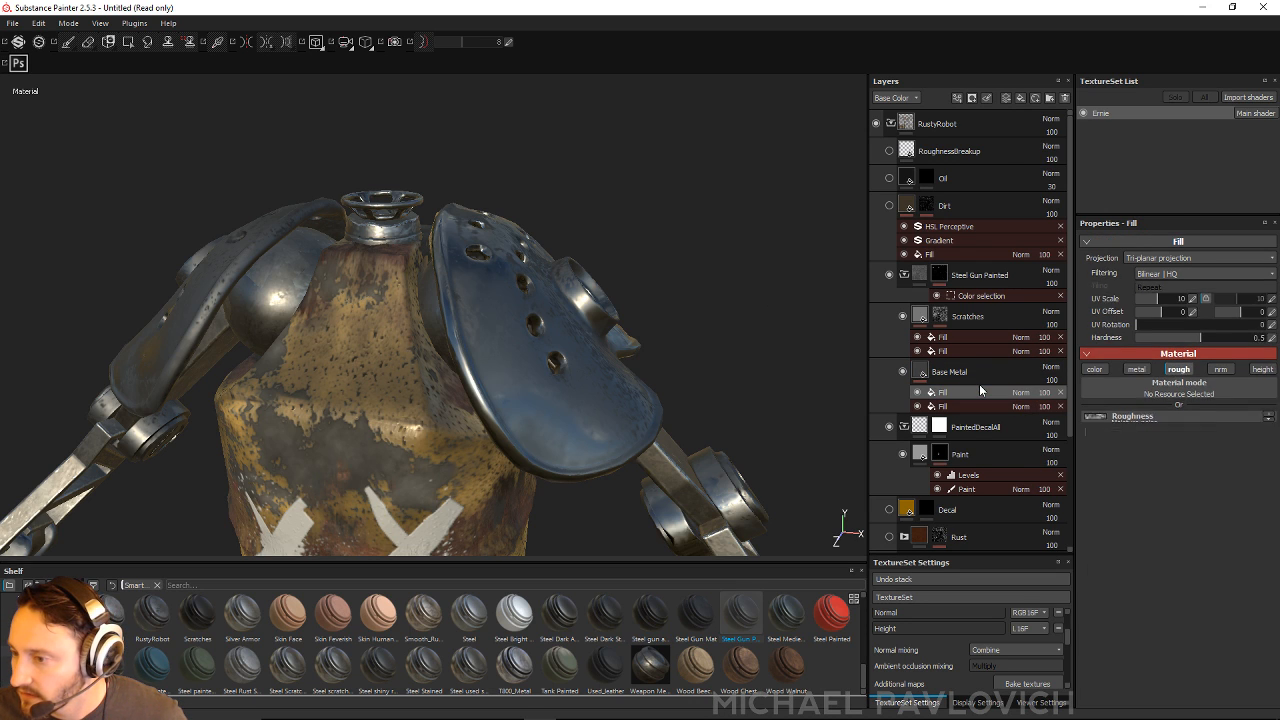
Step: Set Base Metal's Color 01 to bright red and Color 02 to dark red (R 0.563, G 0, B 0)
left_click(929, 372)
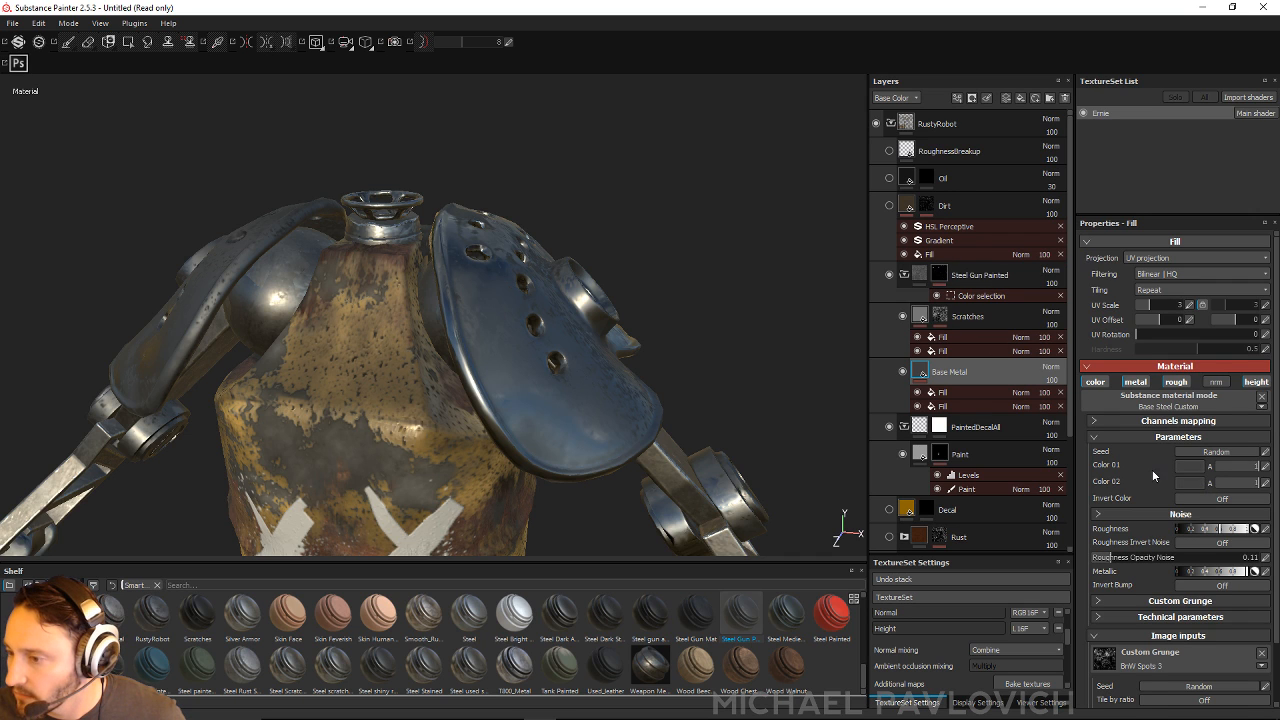
scroll(1155, 463, "down", 3)
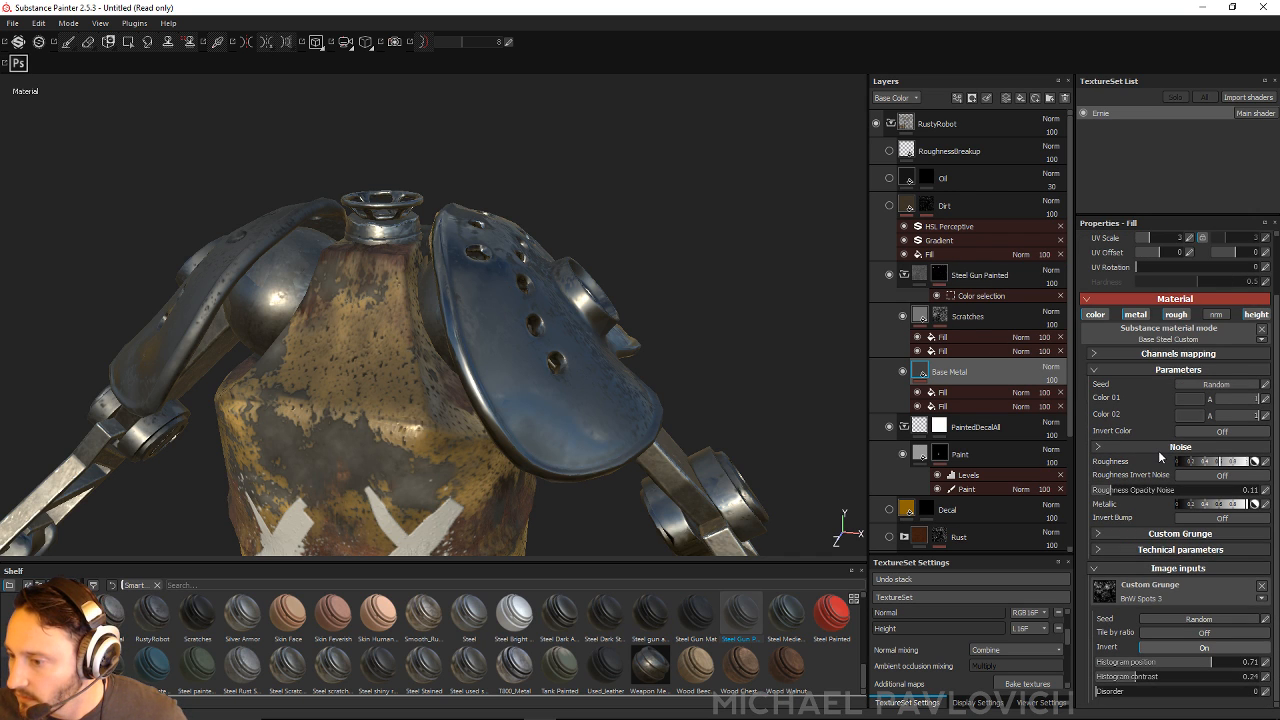
scroll(1160, 456, "up", 2)
left_click(1181, 466)
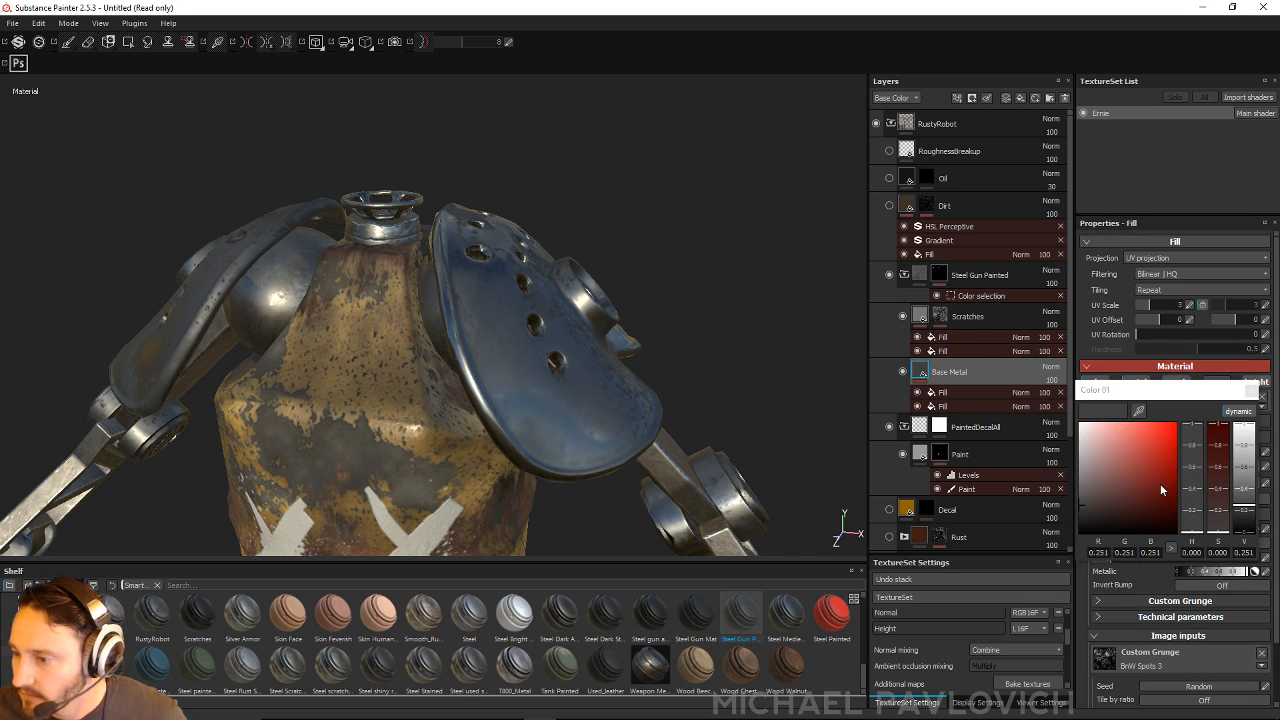
left_click(1161, 484)
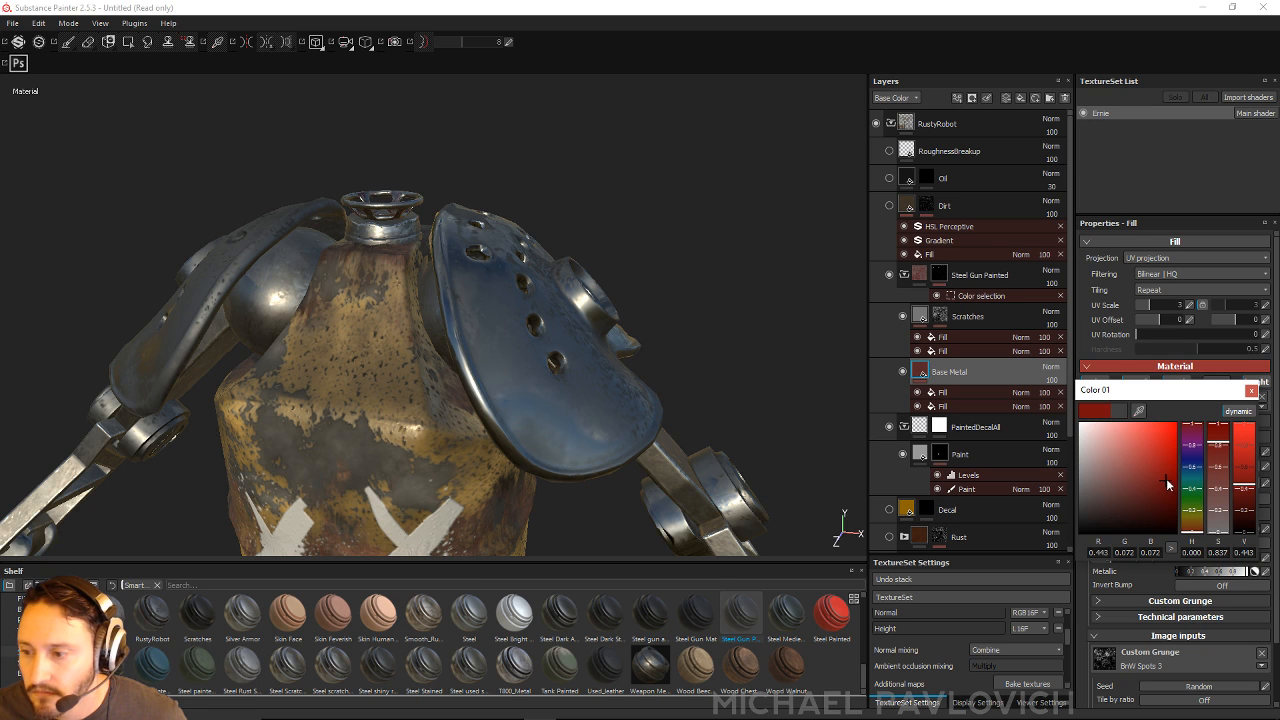
left_click_drag(1166, 480, 1185, 453)
left_click(1251, 391)
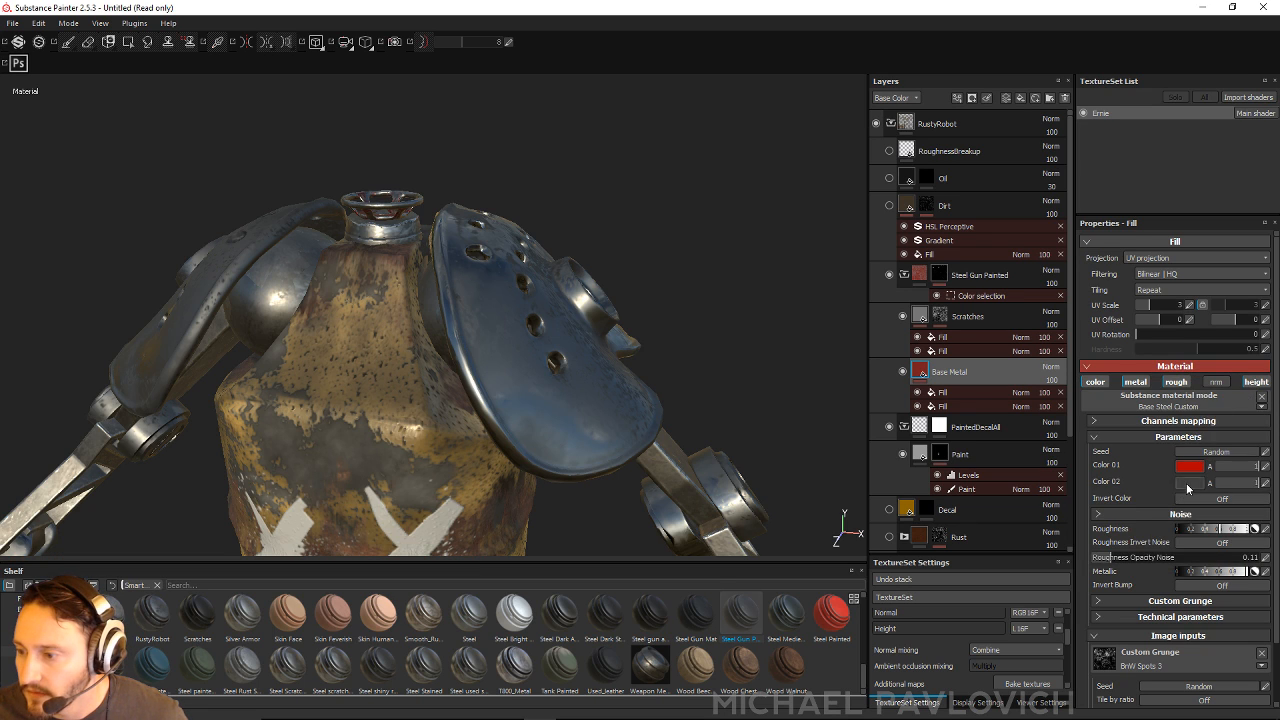
left_click(1186, 483)
left_click(1172, 489)
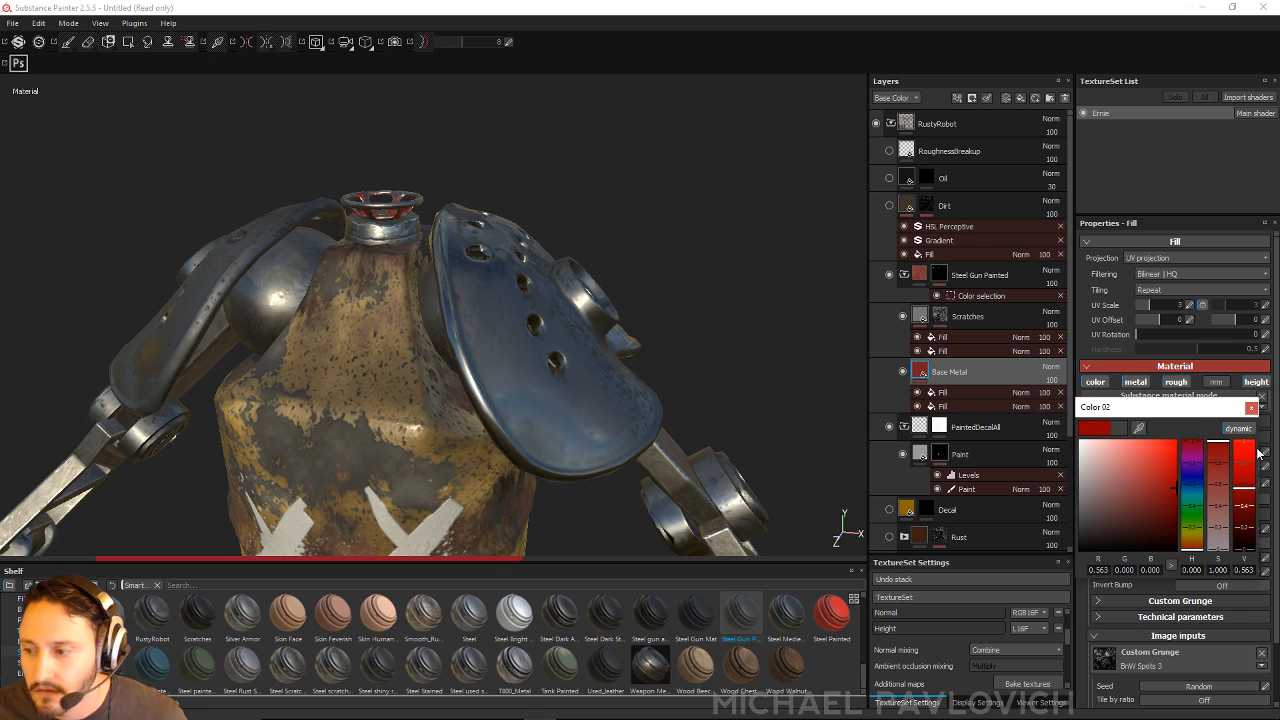
left_click(1251, 407)
Step: Delete the Steel Gun Painted folder from the layer stack
left_click(1040, 276)
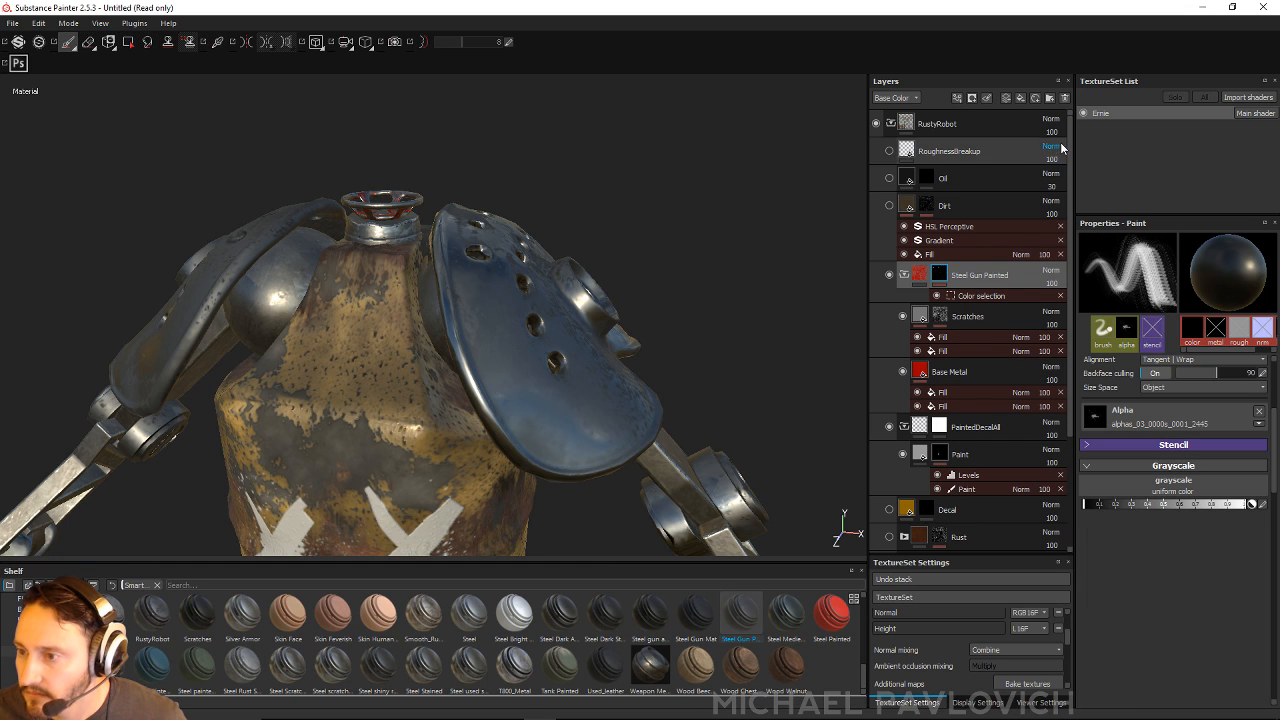
left_click(1066, 98)
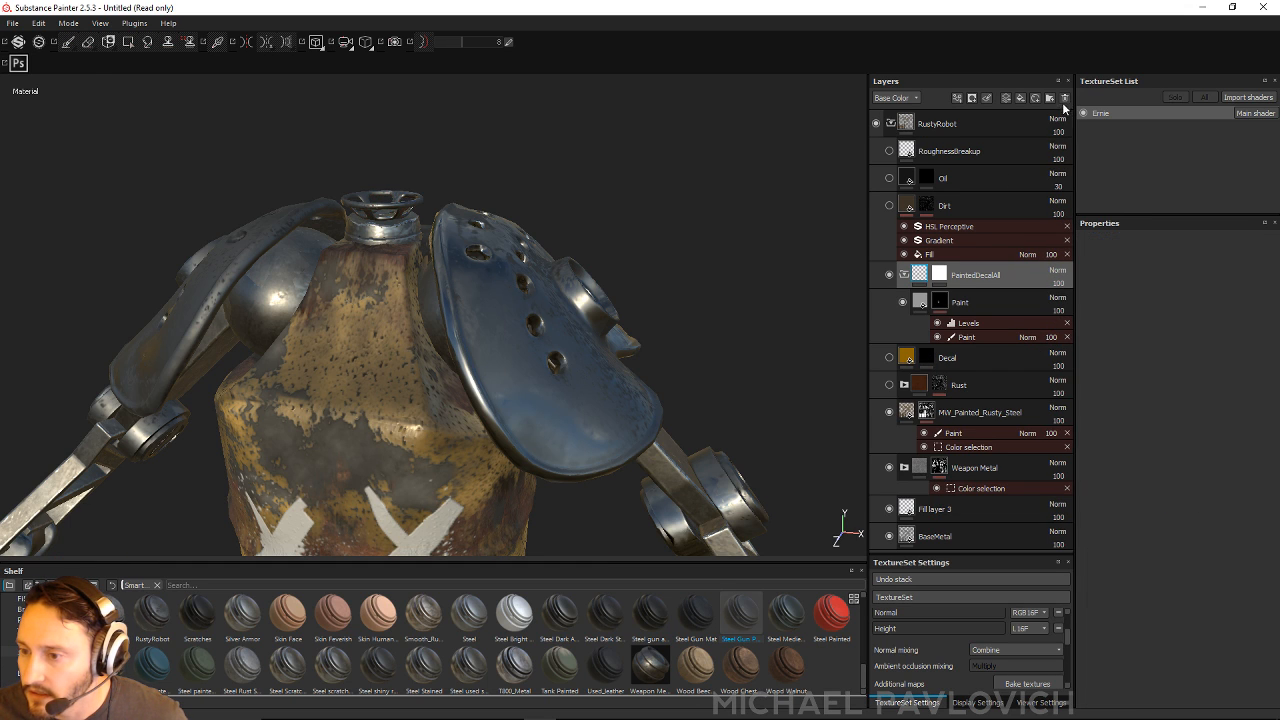
Step: Look through the smart materials for another painted metal and search them for "M"
scroll(156, 659, "up", 5)
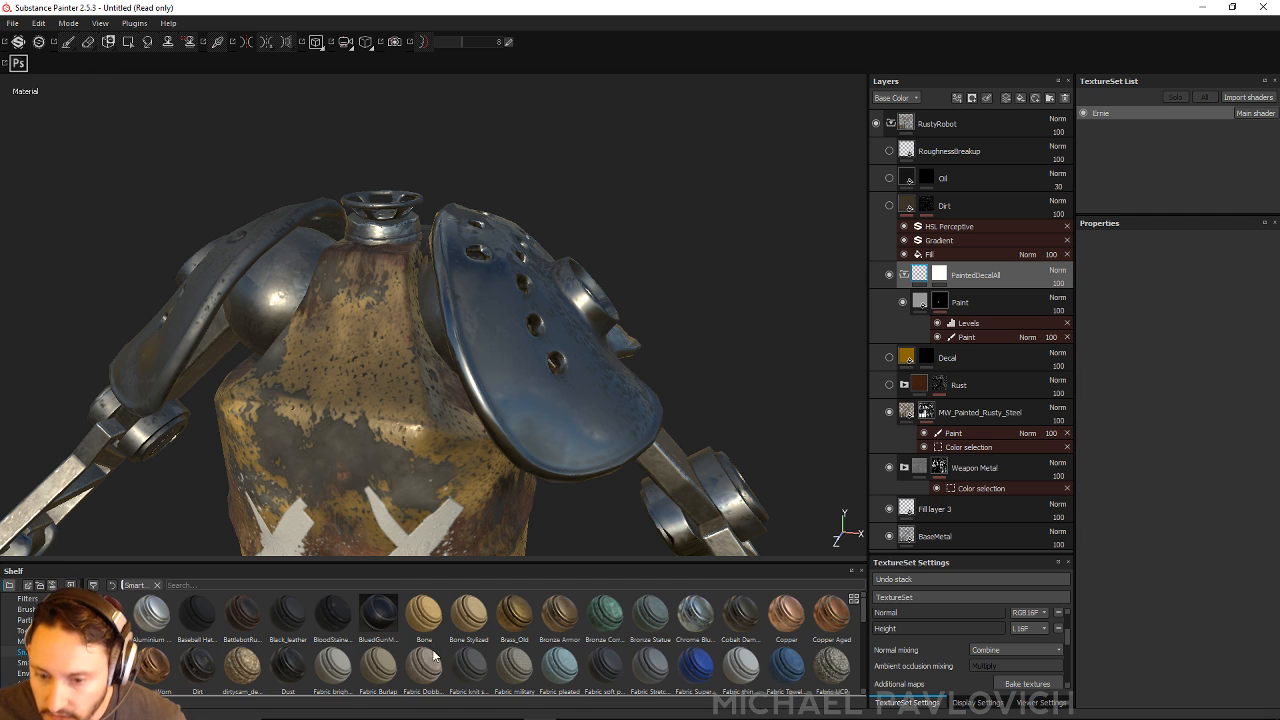
scroll(435, 655, "down", 5)
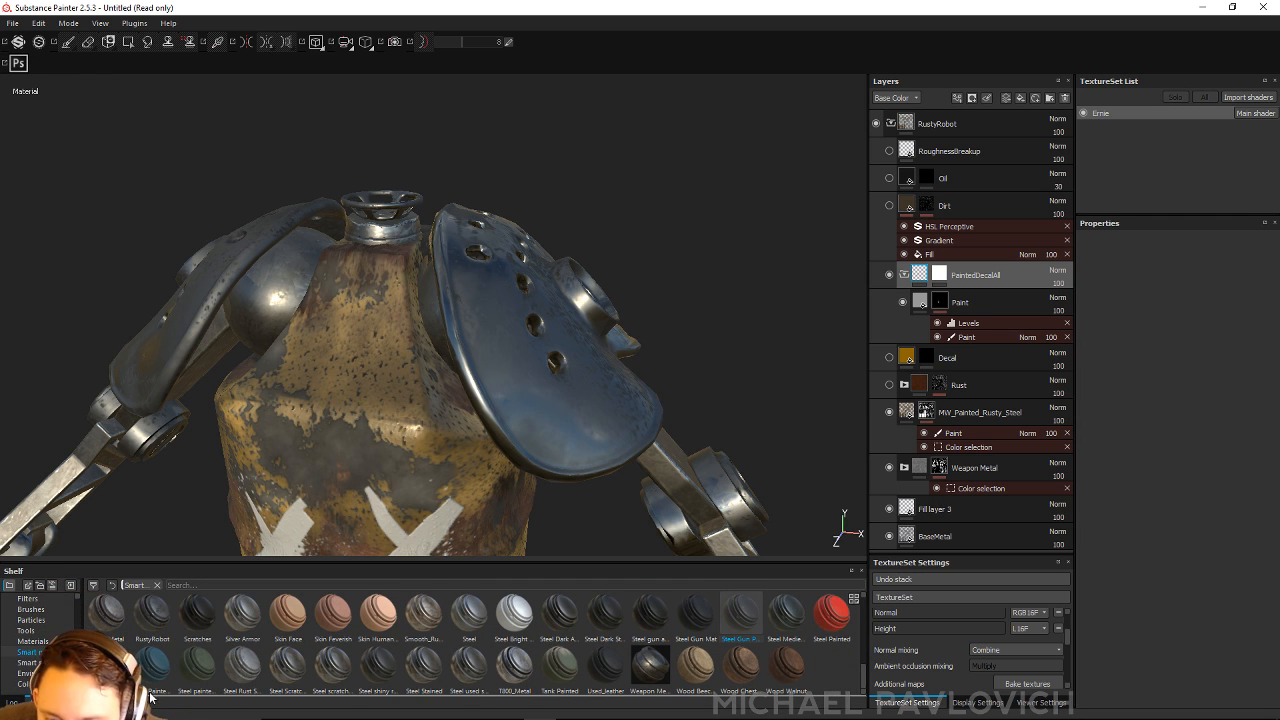
scroll(360, 665, "up", 5)
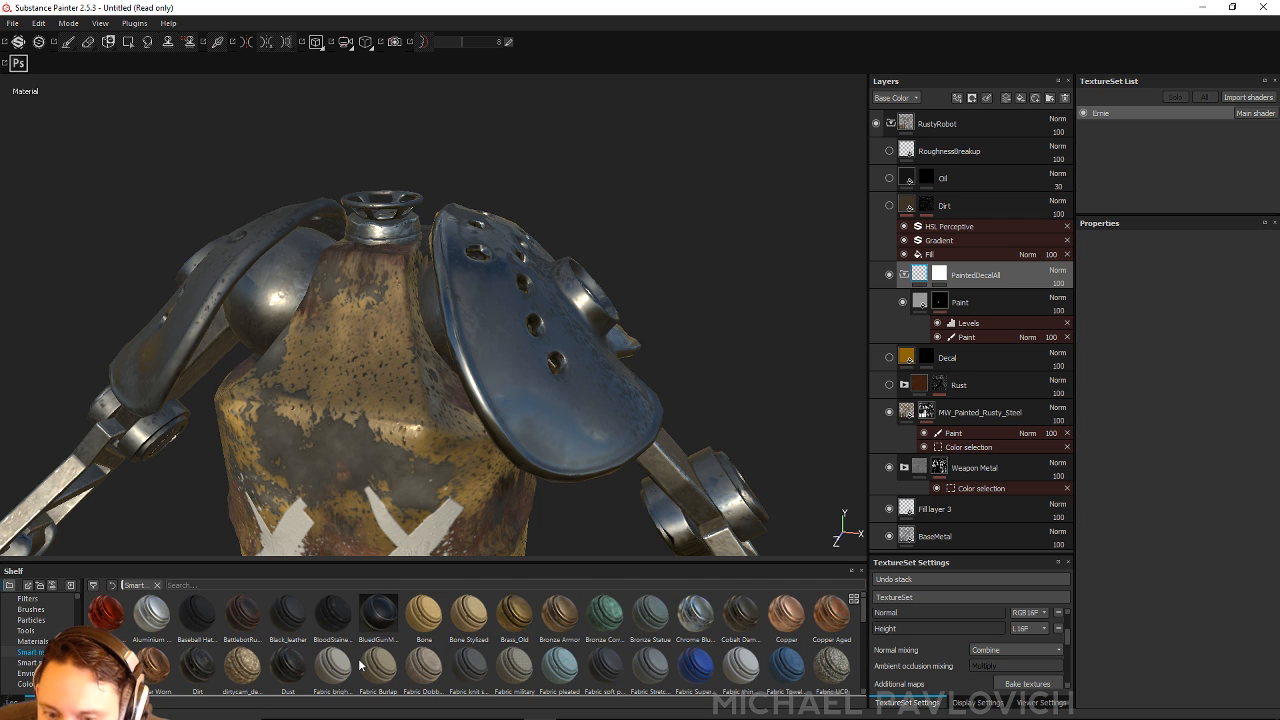
scroll(360, 665, "down", 4)
scroll(360, 665, "up", 4)
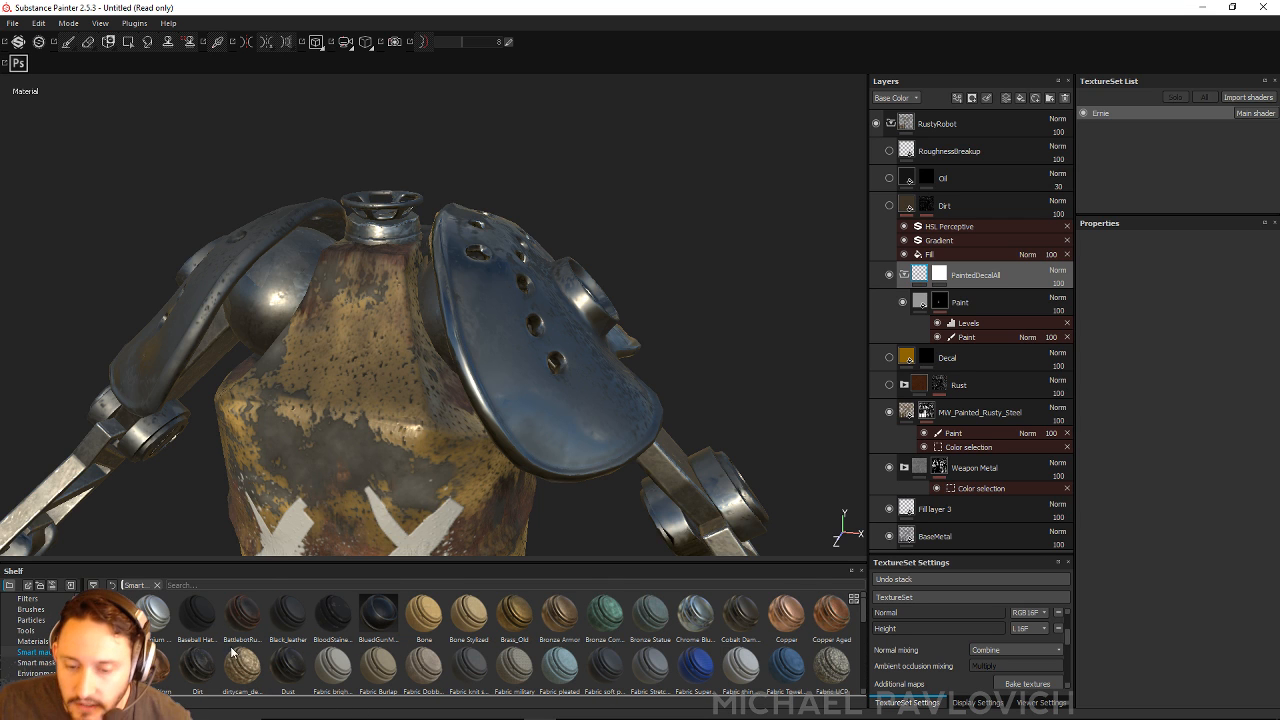
left_click(219, 588)
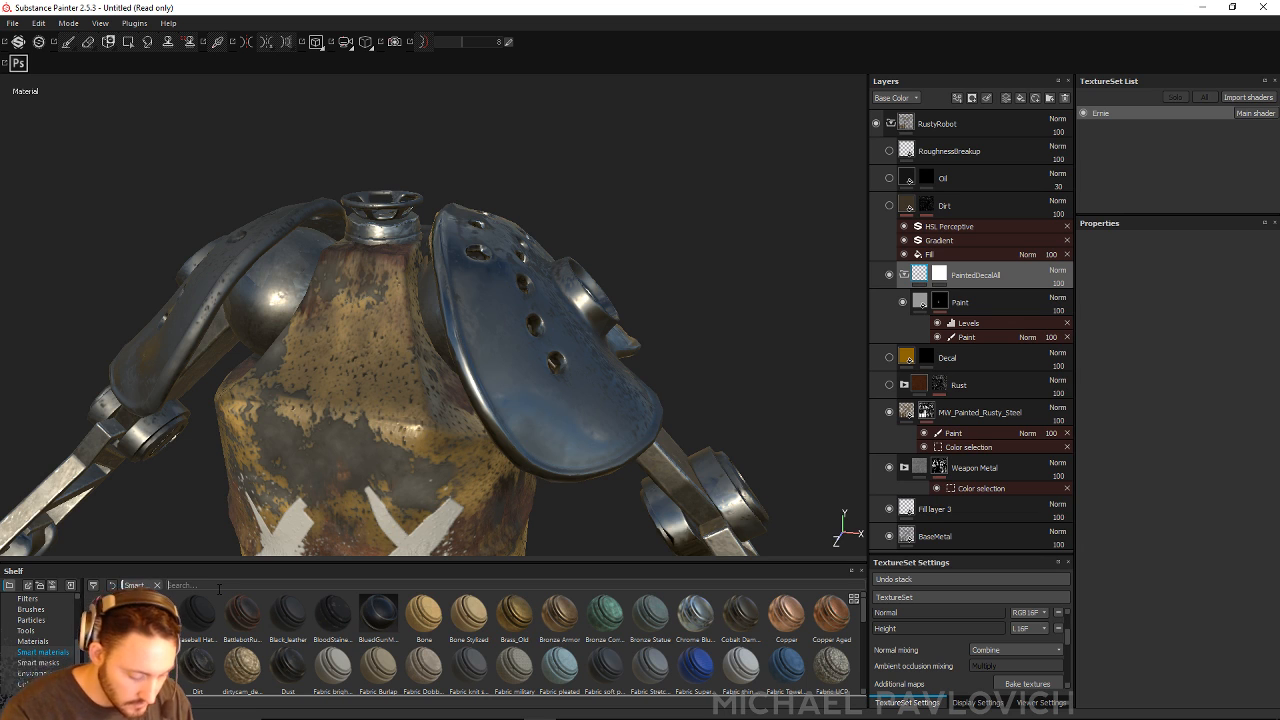
type("M")
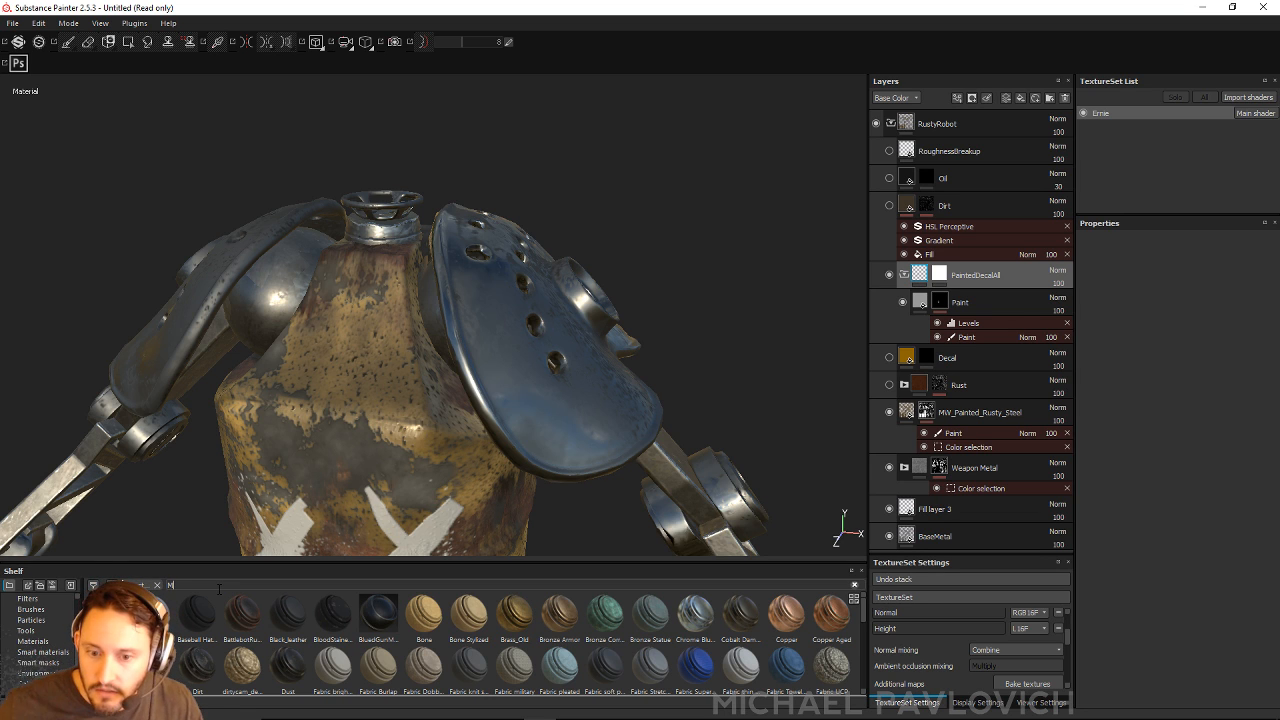
Step: Search the Materials for "M_" and add MW_Painted_Rusty_Steel as a fill layer above PaintedDecalAll
left_click(36, 642)
left_click(225, 586)
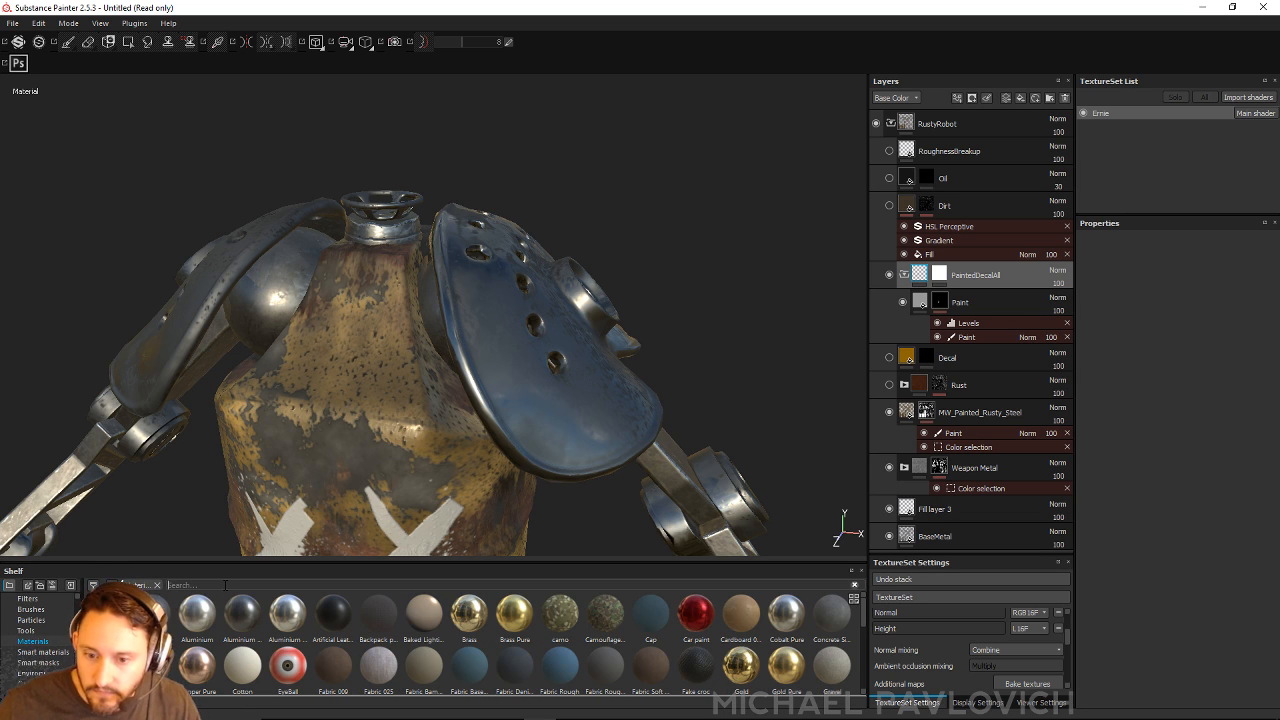
type("M")
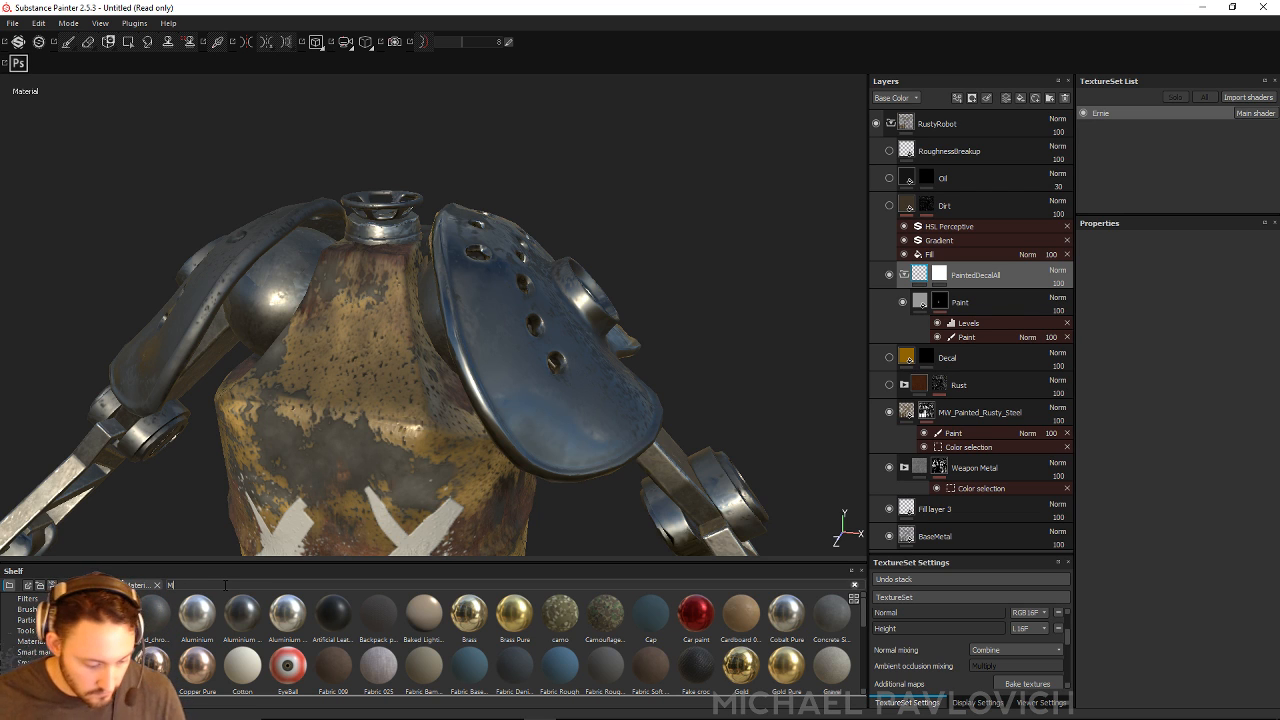
type("_")
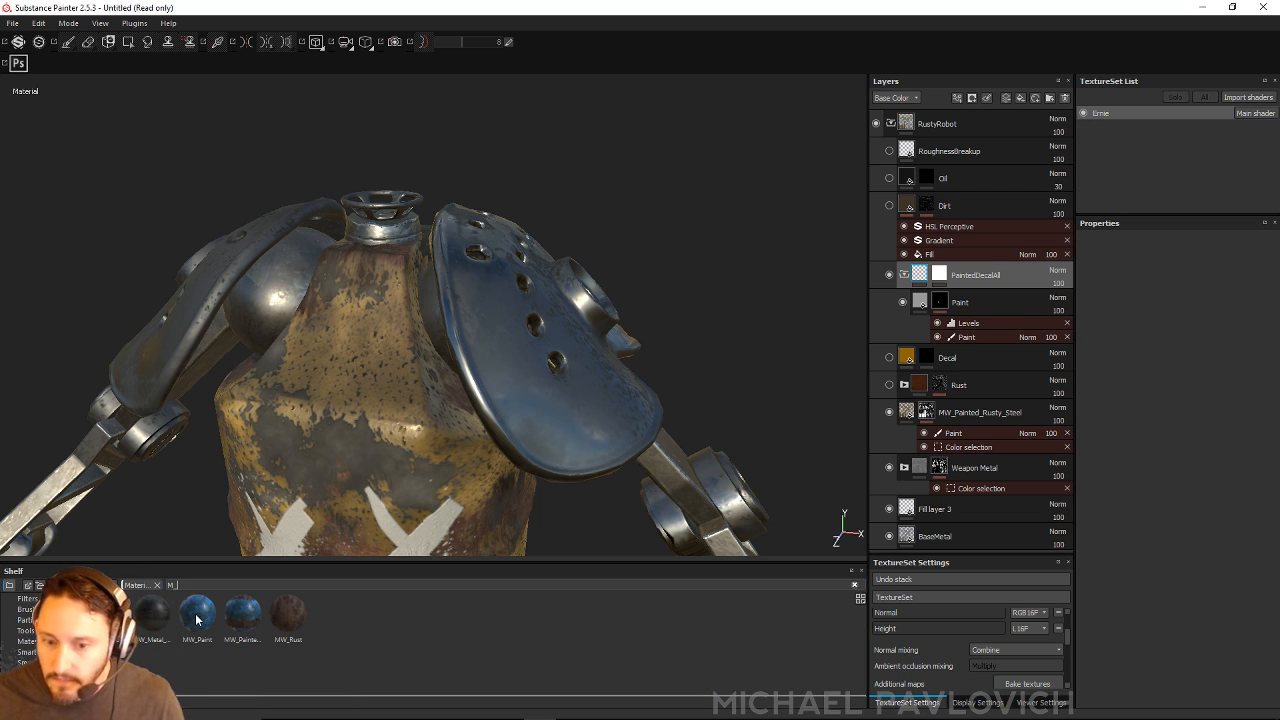
mouse_move(197, 619)
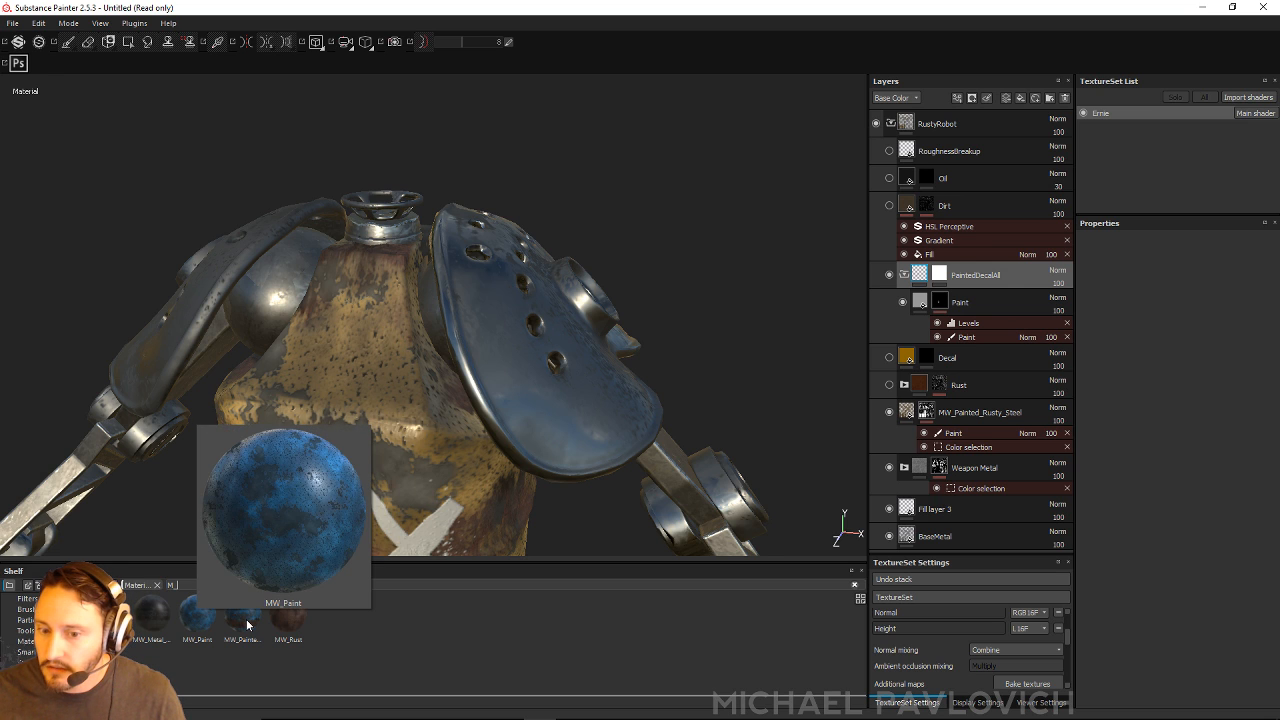
mouse_move(247, 625)
mouse_move(243, 625)
left_mouse_down()
mouse_move(905, 300)
mouse_move(930, 262)
mouse_move(955, 276)
left_mouse_up()
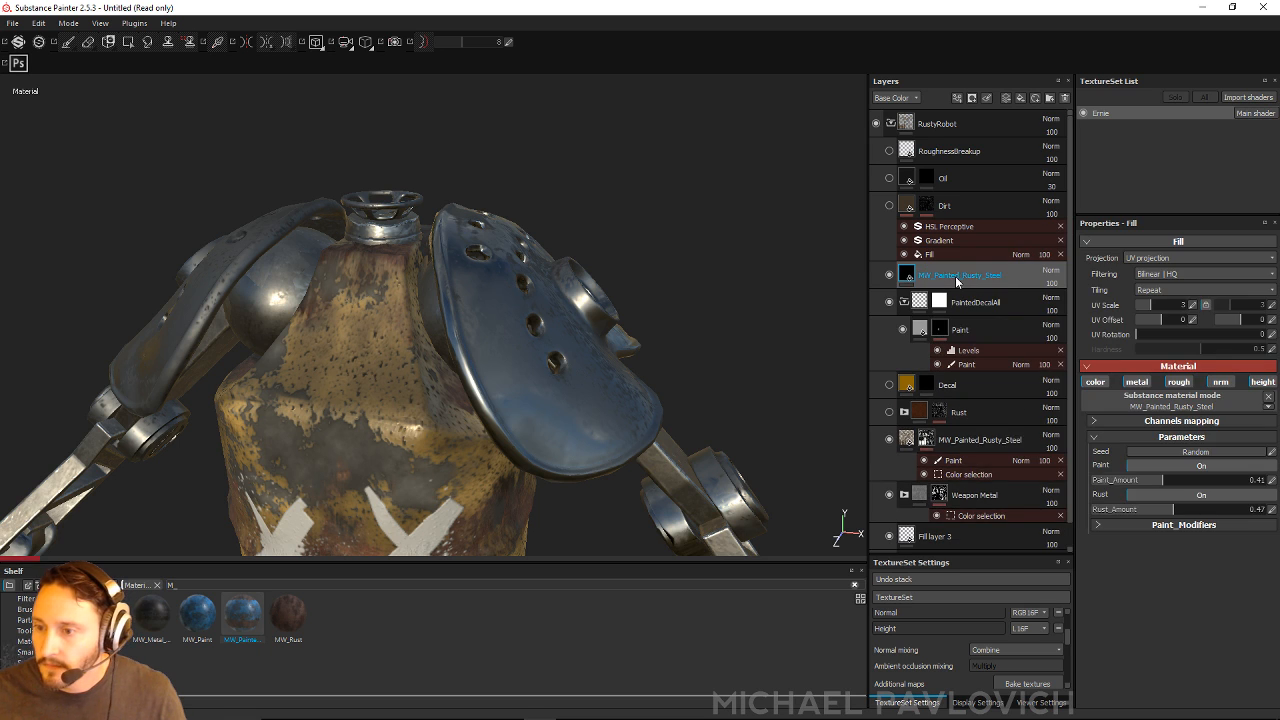
Step: Mask the new MW_Painted_Rusty_Steel layer with a Color selection using the neck ring's ID color (R 64, G 23, B 23)
right_click(957, 275)
left_click(1010, 322)
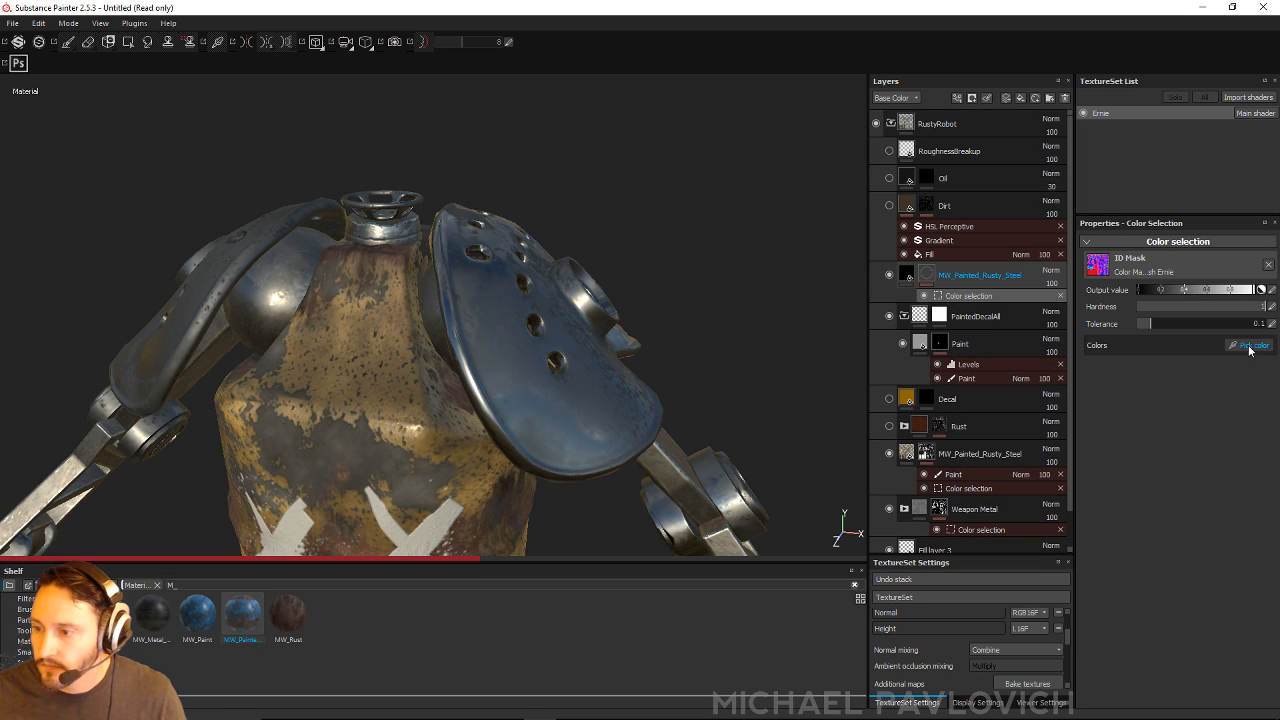
left_click(1249, 345)
left_click(552, 233)
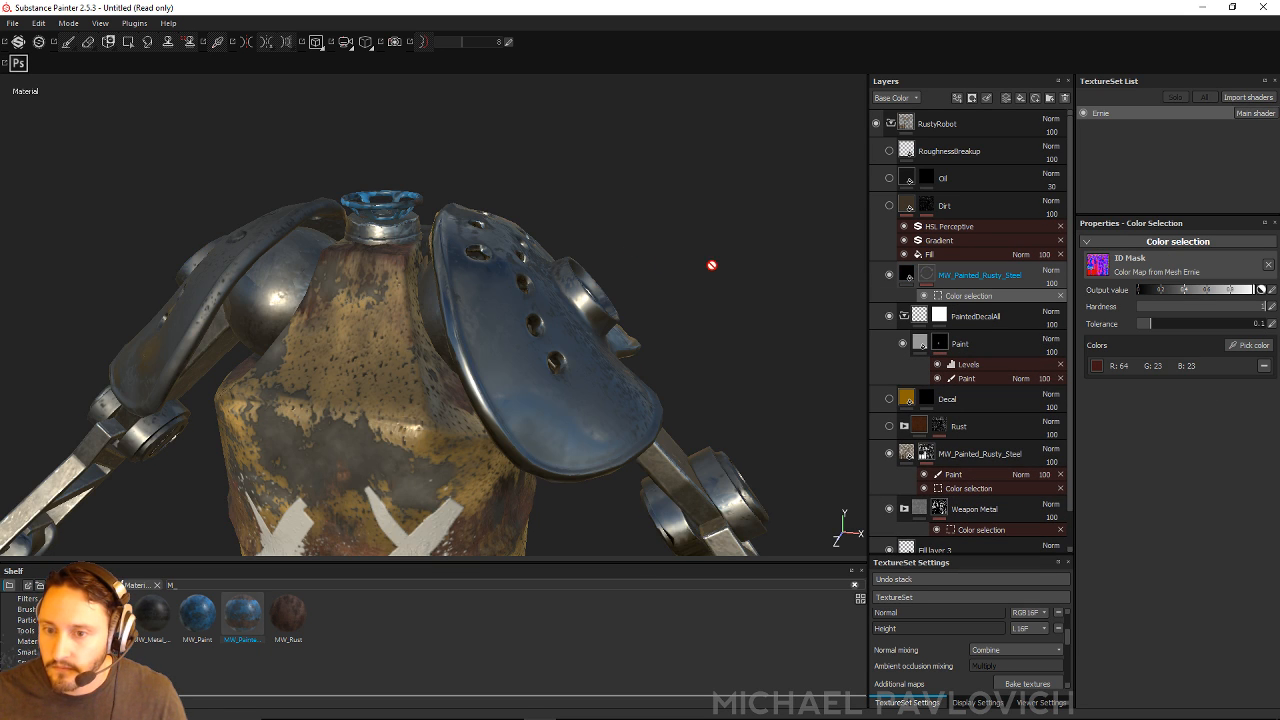
Step: Increase the UV scale of the neck ring's MW_Painted_Rusty_Steel layer and set Paint_Color to 0.22 and Paint_Saturation to 0.4
left_click(908, 272)
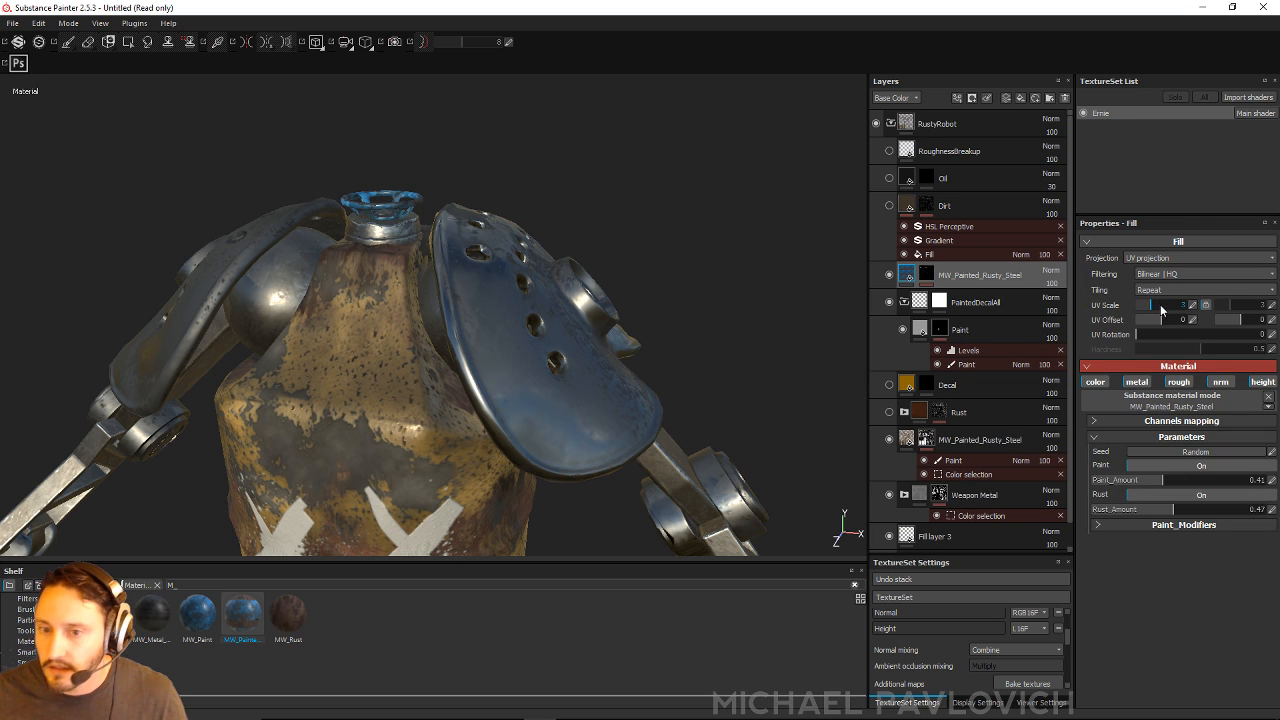
left_click(1160, 305)
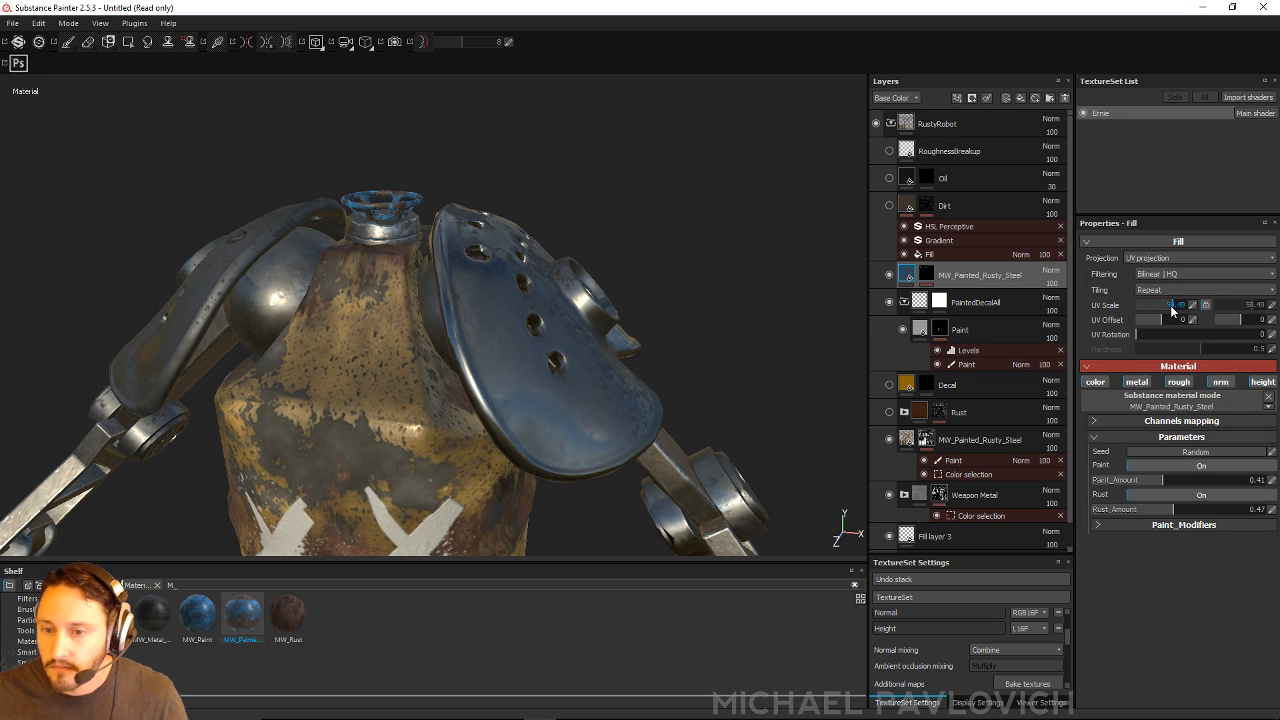
left_click(1100, 524)
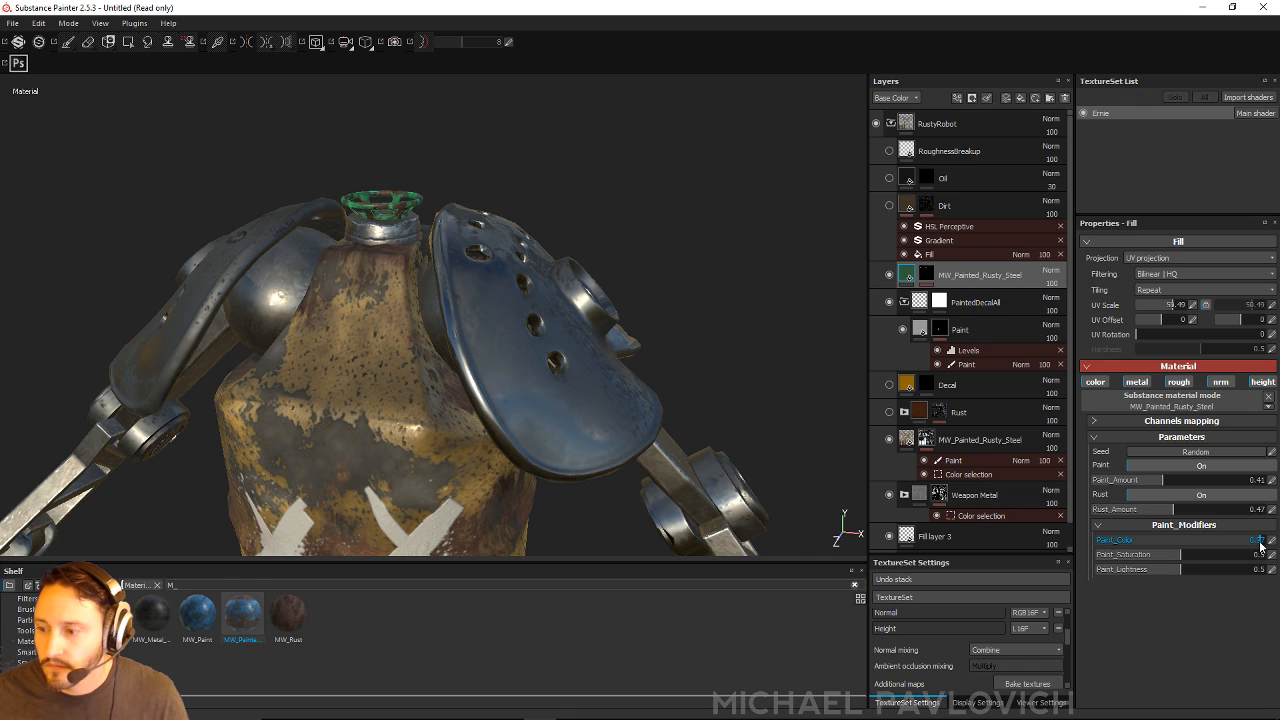
left_click(1103, 543)
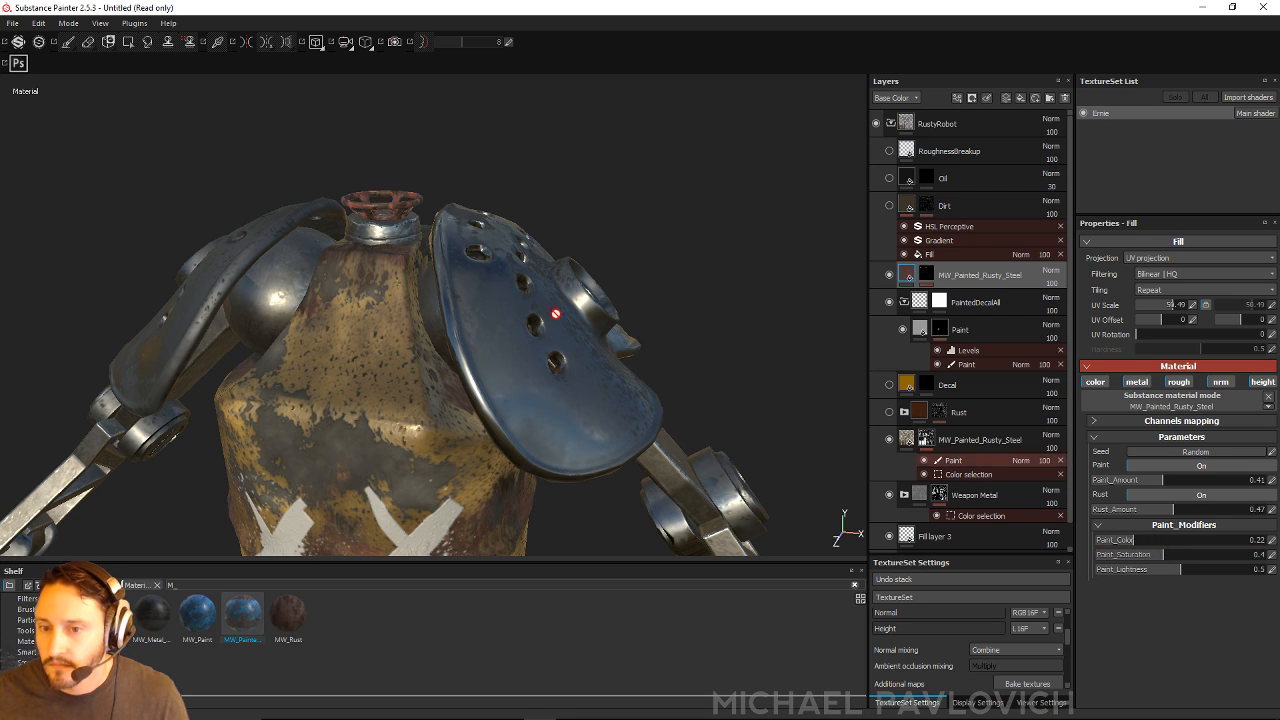
Step: Add a new fill layer above the RustyRobot folder
right_click_drag(747, 344, 246, 180, "alt")
middle_click_drag(569, 277, 545, 125, "alt")
left_click_drag(591, 234, 651, 223, "alt")
right_click_drag(651, 223, 678, 188, "shift")
left_click_drag(678, 188, 626, 283, "alt")
left_click(890, 124)
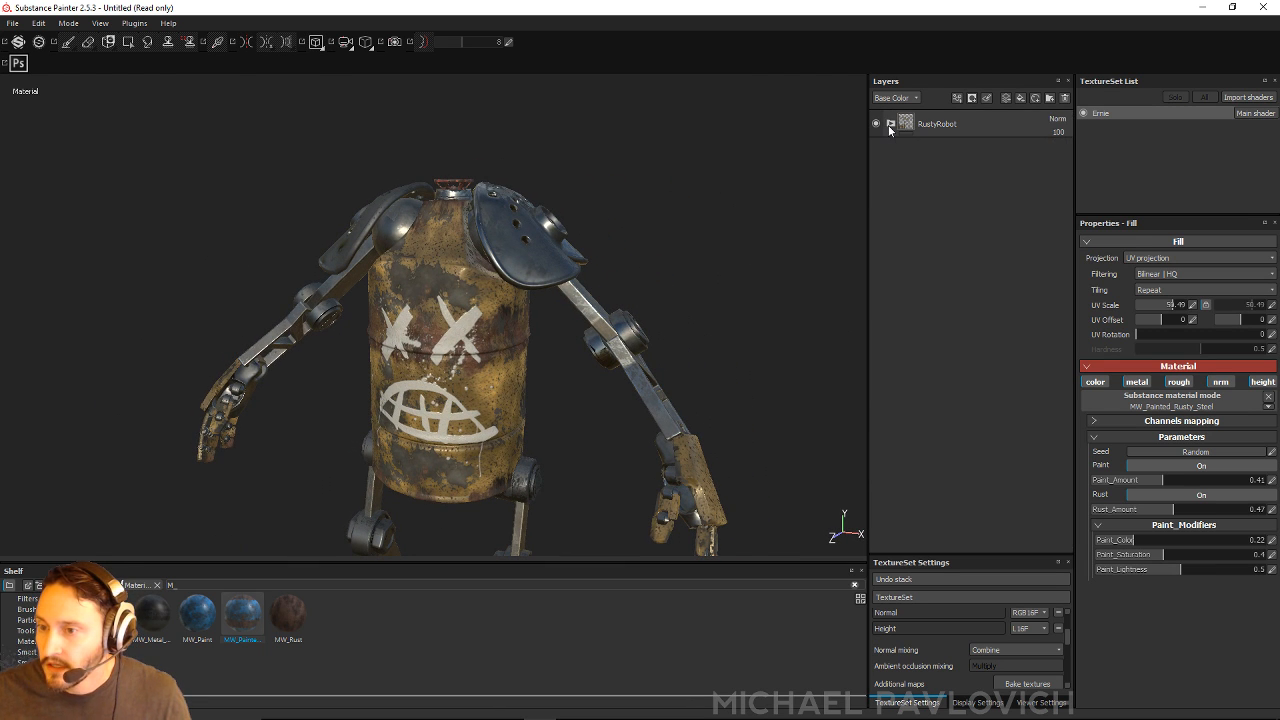
left_click(891, 125)
left_click(960, 121)
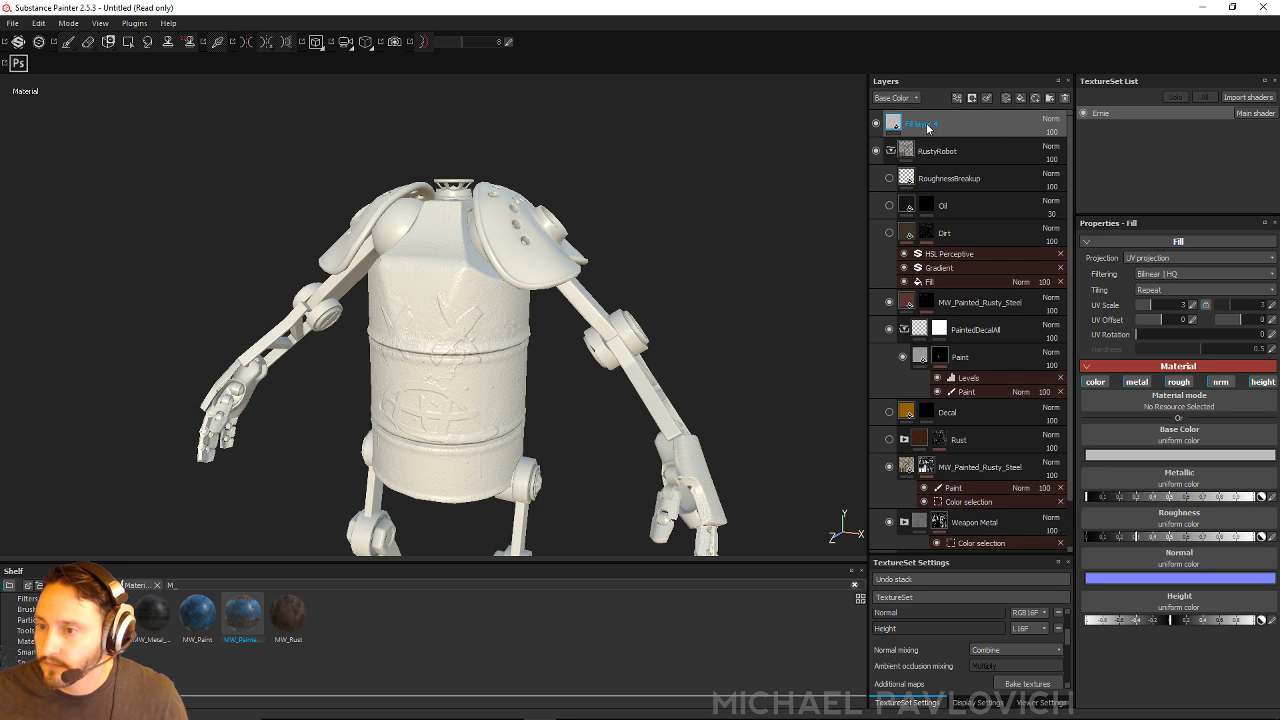
Step: Give the new top fill layer a bright green base color and lower its roughness to about 0.1
left_click(1149, 458)
left_click_drag(1145, 448, 1166, 414)
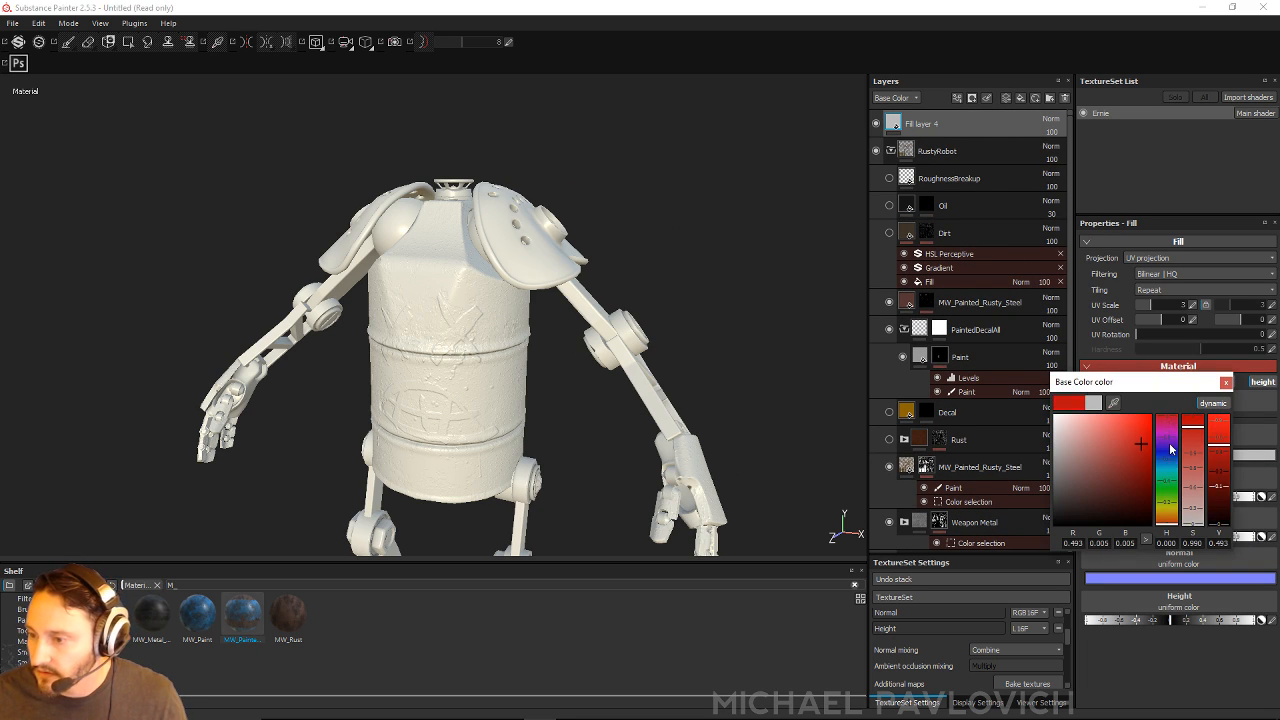
left_click(1167, 492)
left_click(1227, 383)
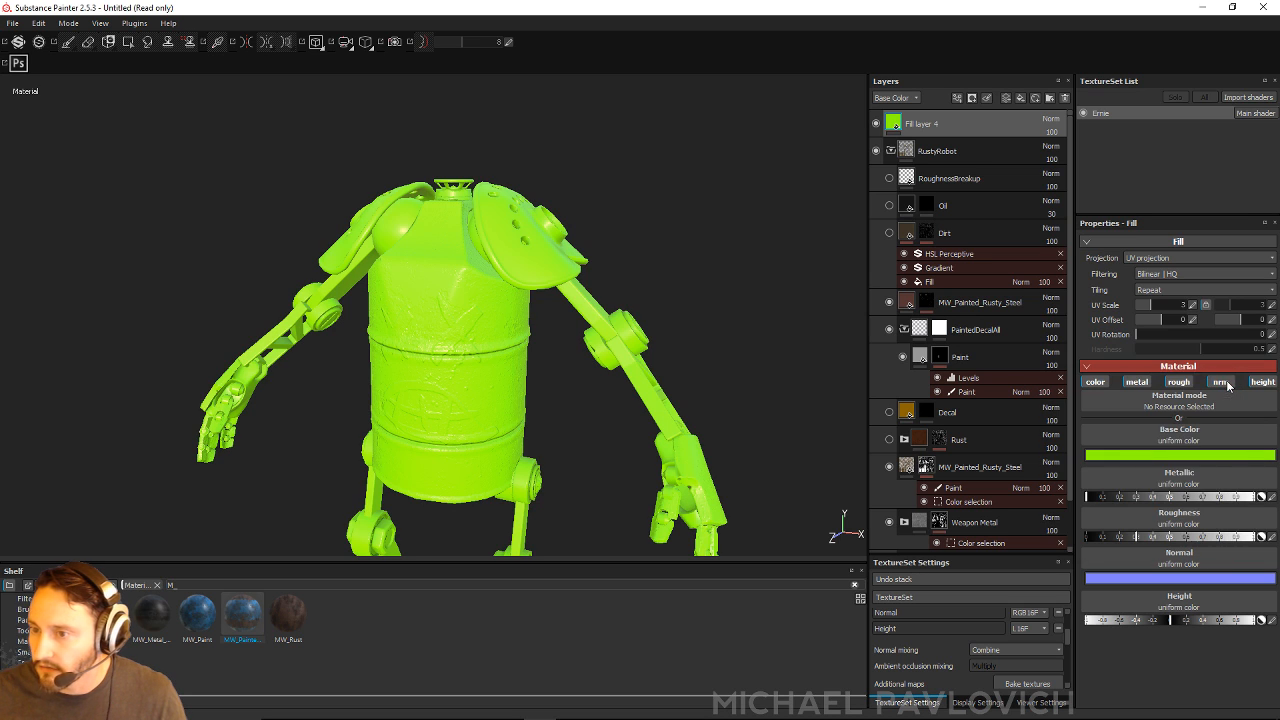
left_click(1105, 536)
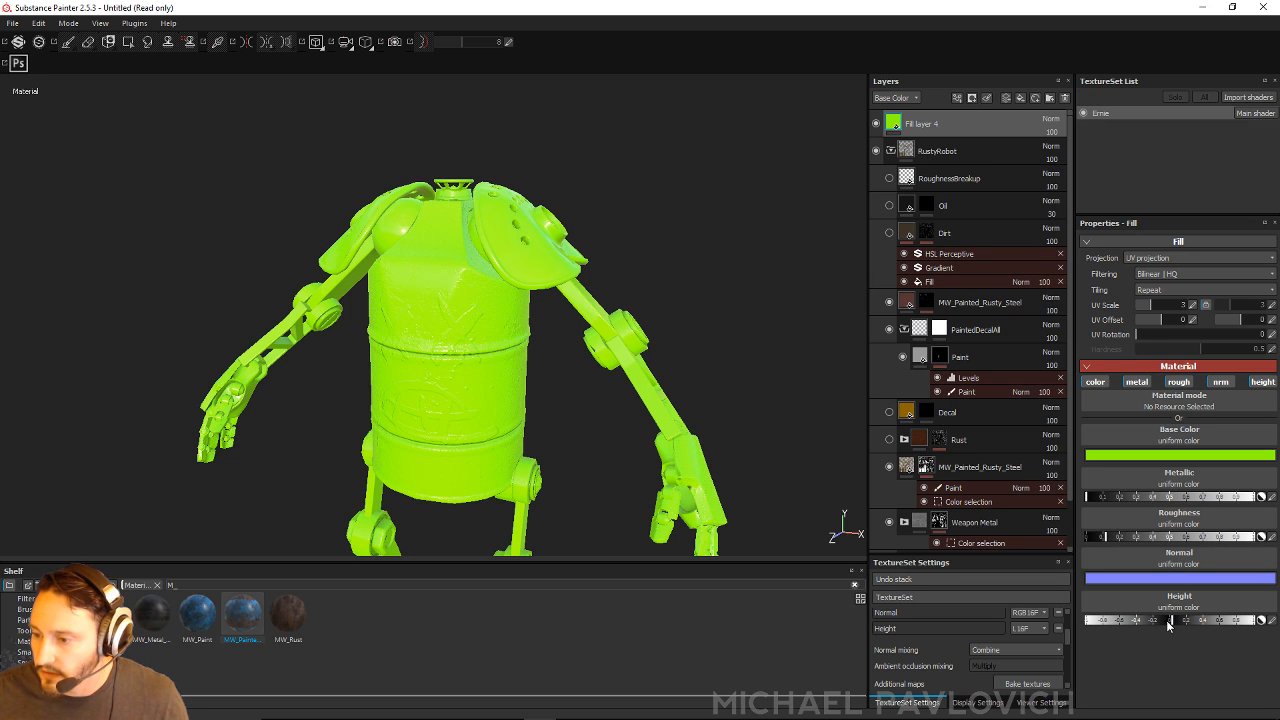
Step: Add a black mask to the green fill layer
right_click(940, 121)
left_click(972, 141)
left_click_drag(629, 199, 675, 197, "alt+shift")
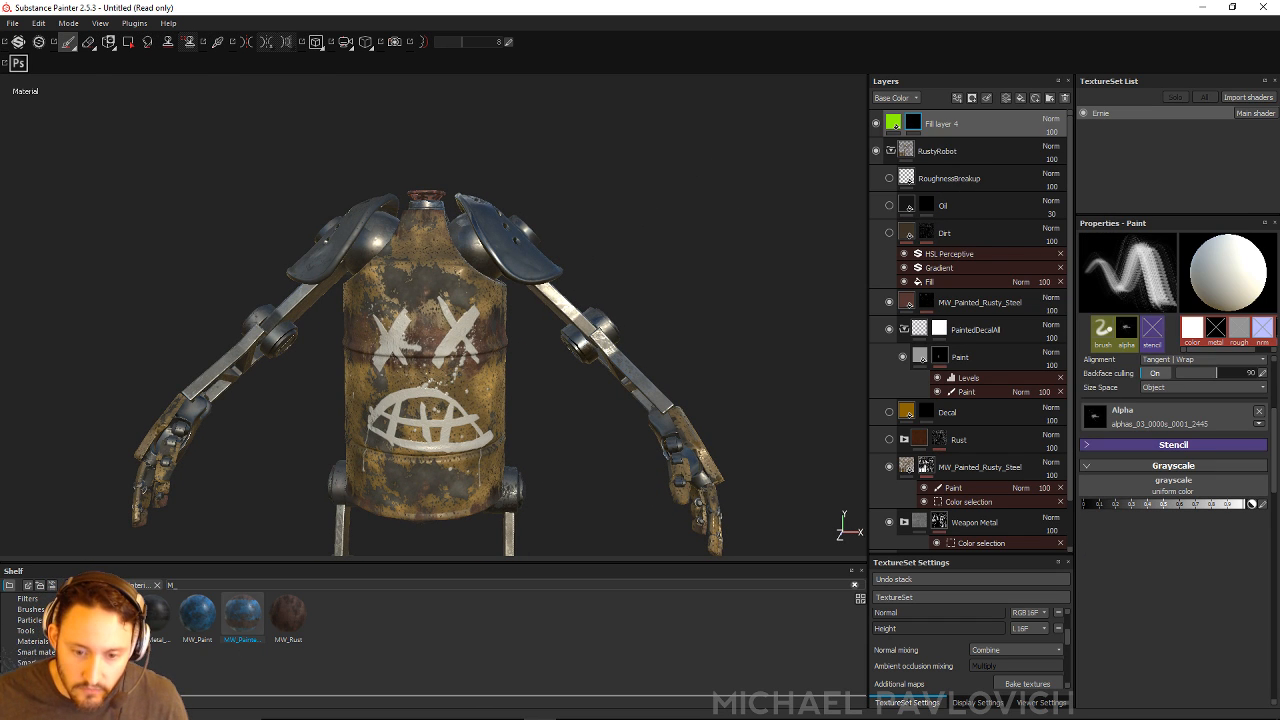
Step: Choose the Liquid Stream particle brush and pour green down the torso from below the neck in Fill layer 4's mask
scroll(40, 640, "up", 3)
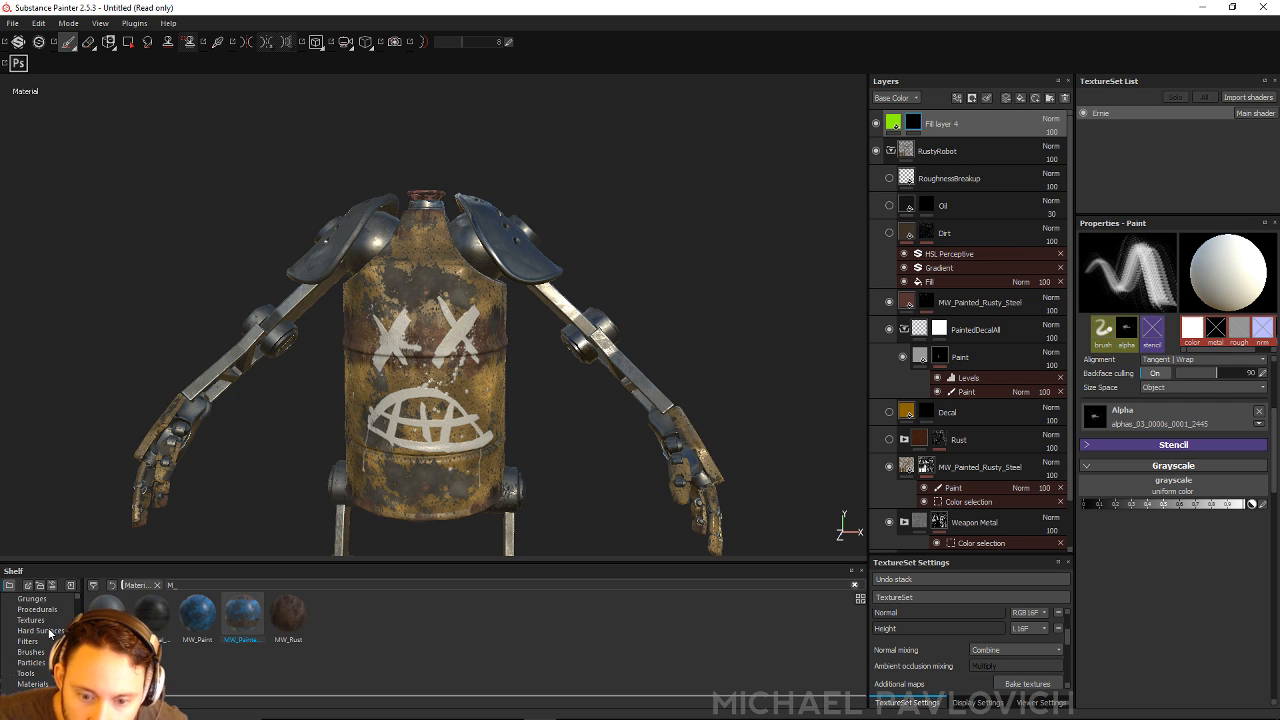
scroll(45, 640, "down", 3)
left_click(49, 661)
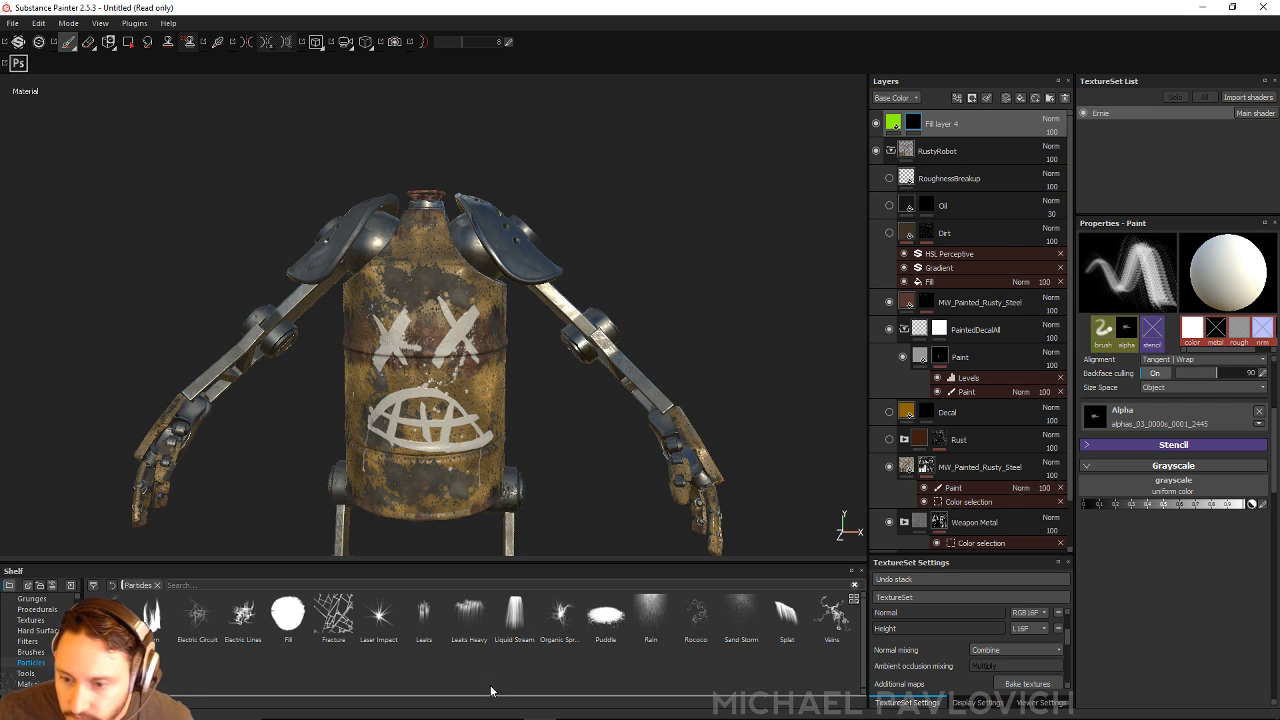
left_click(514, 615)
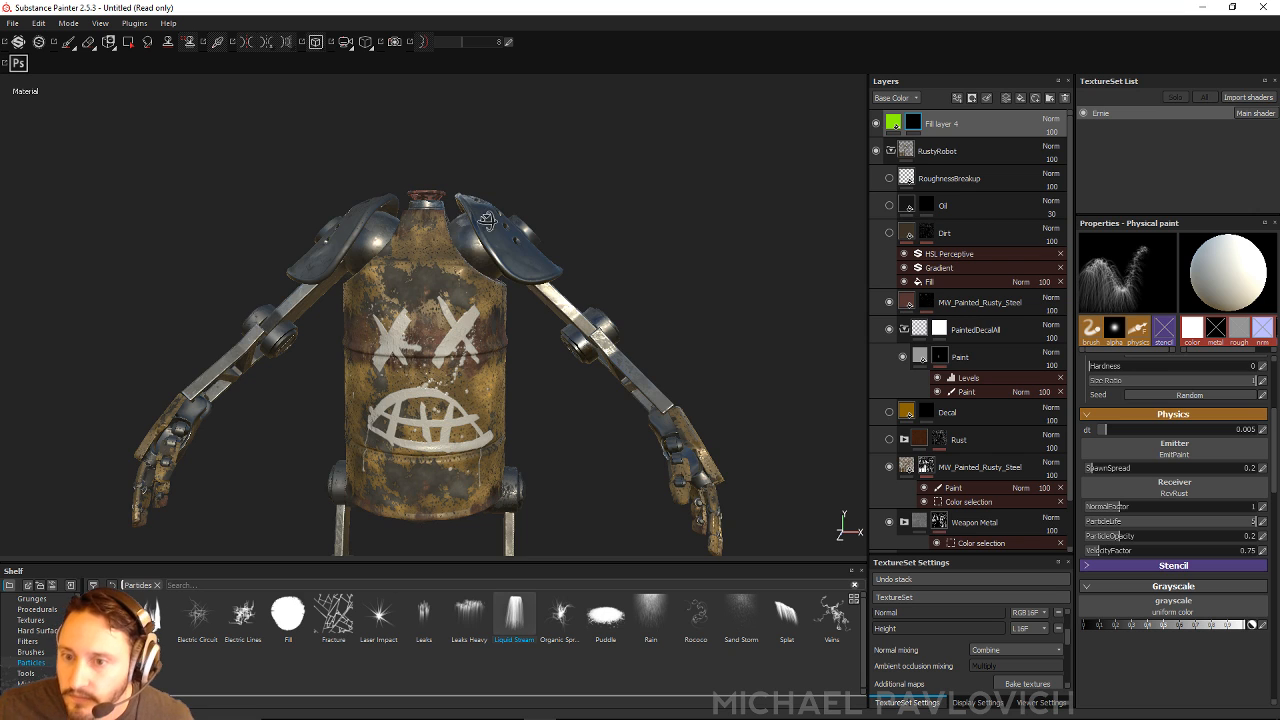
left_click_drag(600, 330, 565, 365, "alt")
left_click(424, 229)
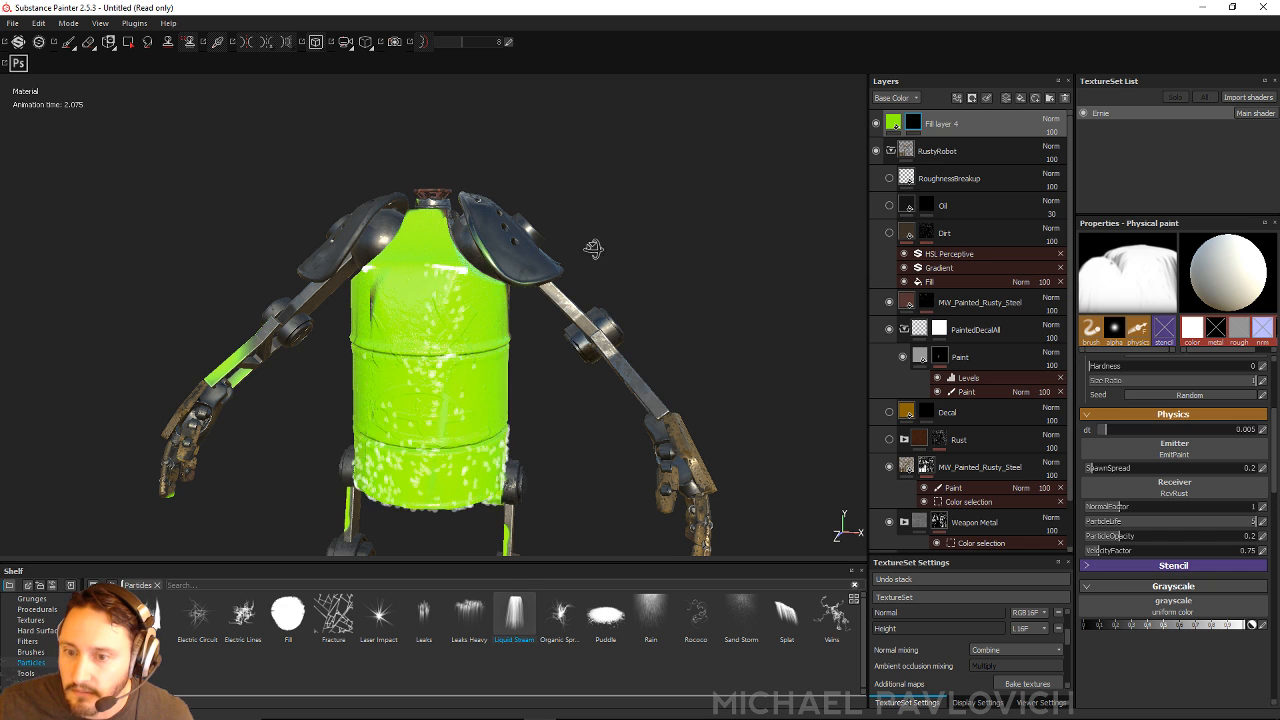
mouse_move(596, 249)
left_mouse_down("alt")
mouse_move(450, 246)
mouse_move(674, 238)
left_mouse_up("alt")
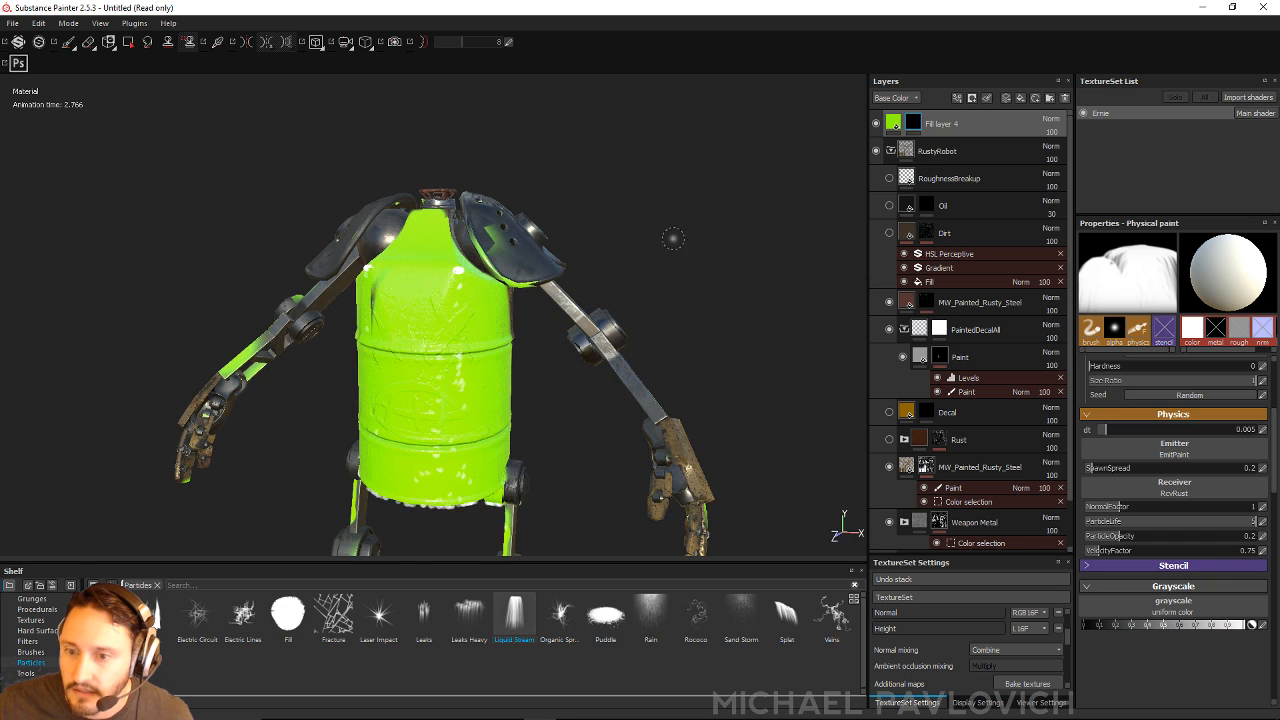
Step: Paint Rain particles over the whole robot in the green layer's mask while turning the model to catch the streaks on all sides
left_click(650, 615)
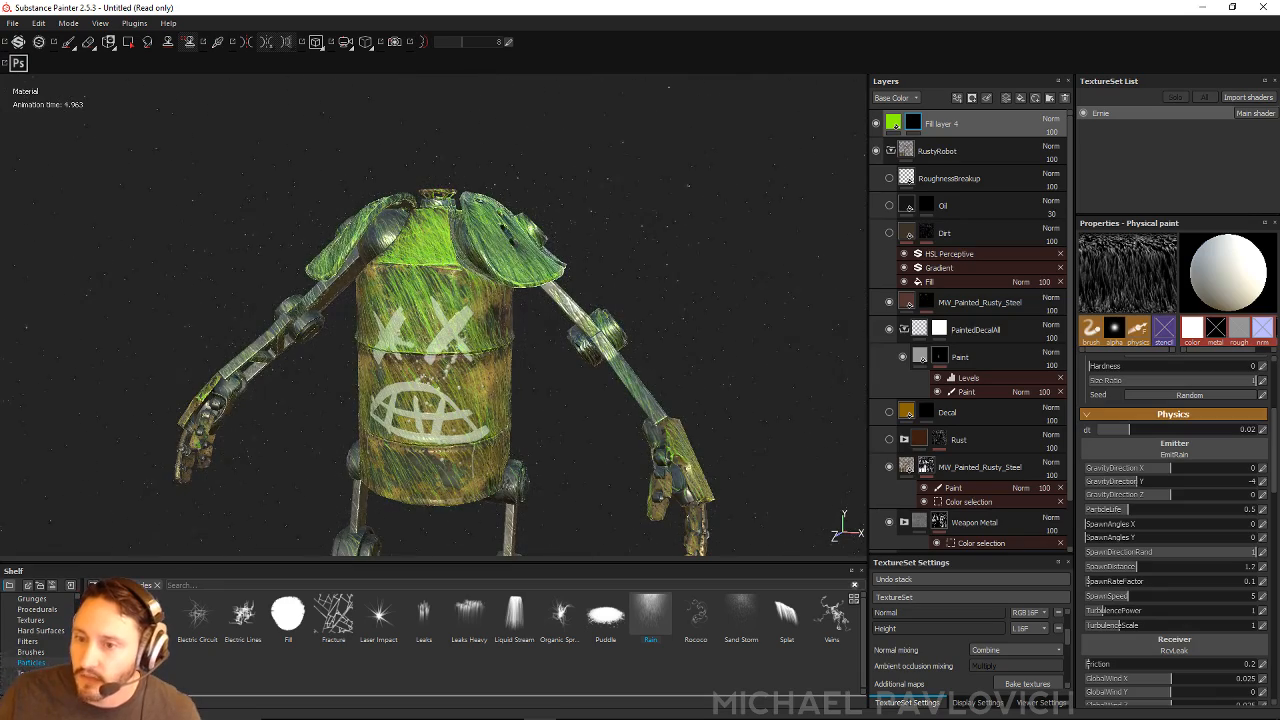
left_click_drag(688, 185, 321, 249, "alt")
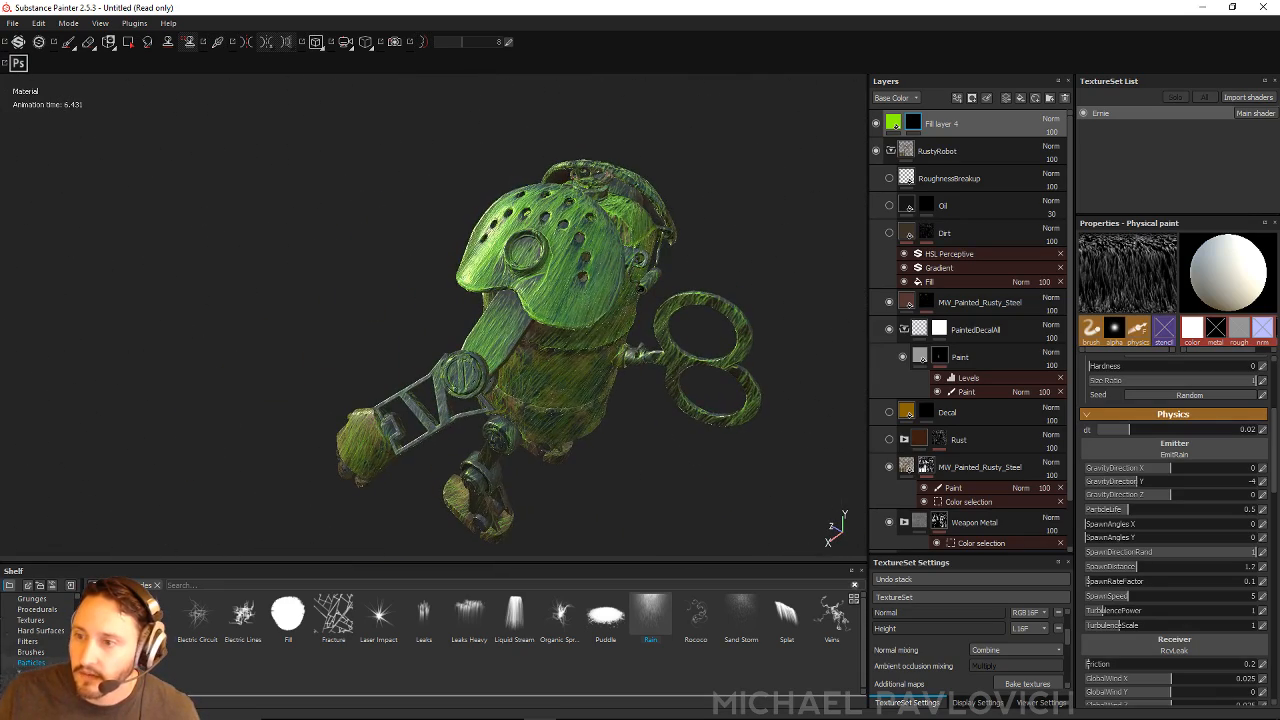
left_click_drag(540, 270, 765, 380, "alt")
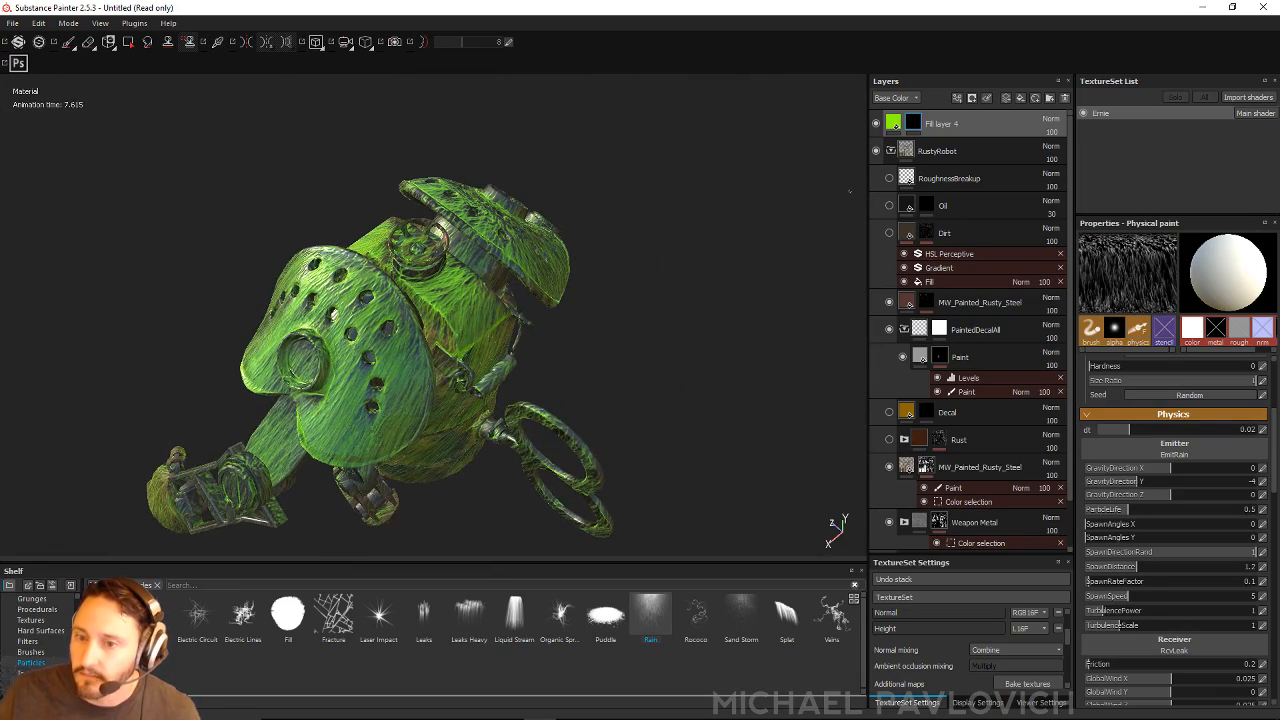
left_click_drag(601, 231, 696, 235, "alt")
Step: Adjust the height of Fill layer 4 and recolor its base color to dark red (R 0.147, G 0.015, B 0.010)
left_click(893, 123)
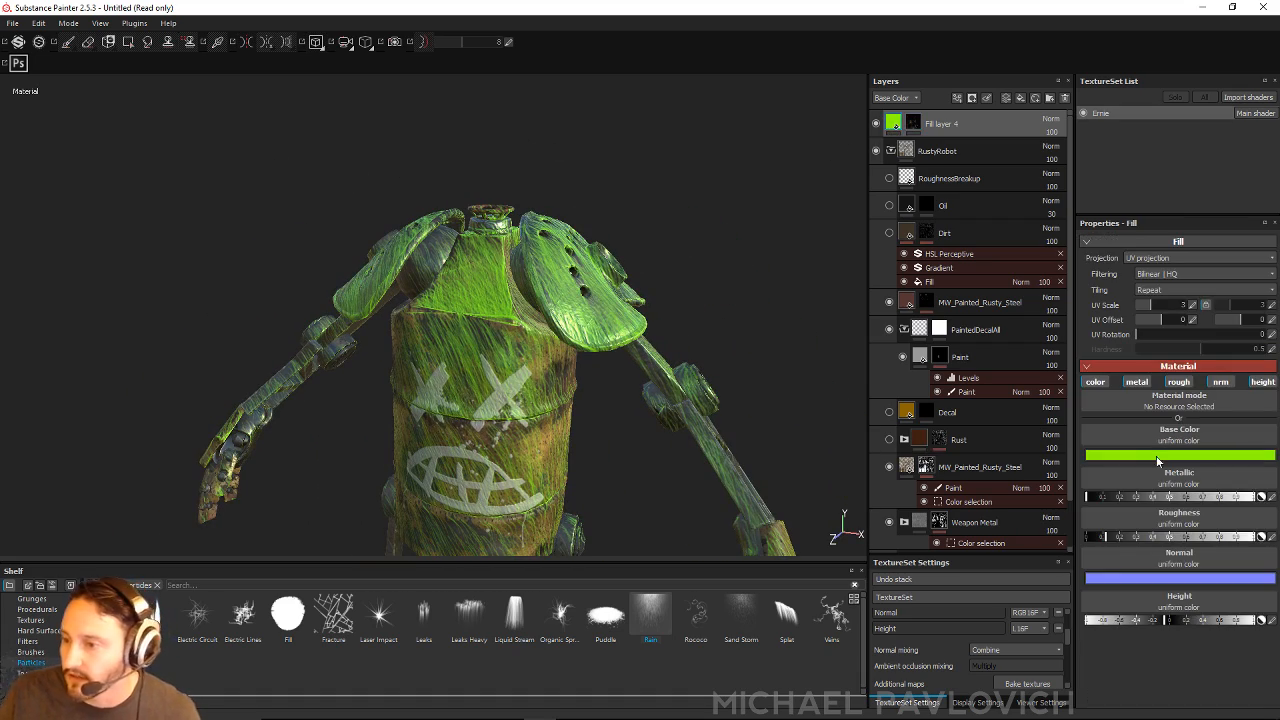
left_click_drag(1176, 620, 1182, 621)
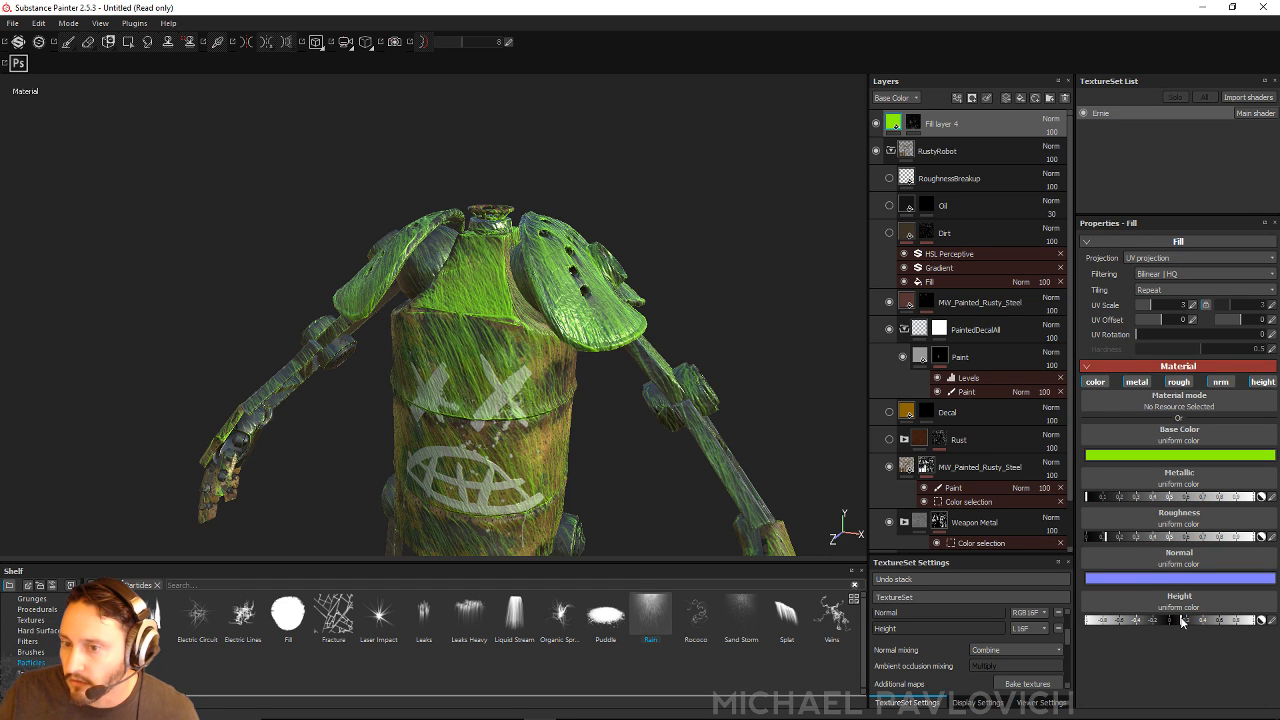
left_click(1150, 456)
left_click(1161, 518)
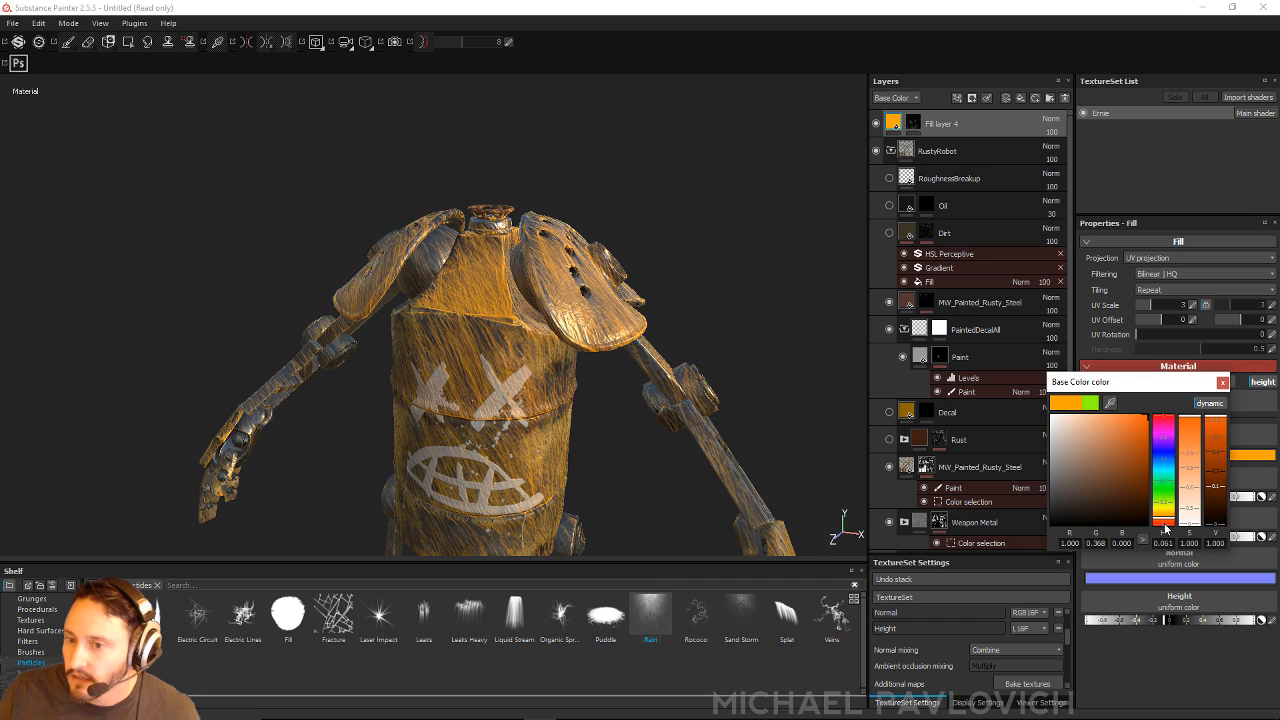
left_click(1164, 524)
left_click(1115, 487)
left_click(1120, 478)
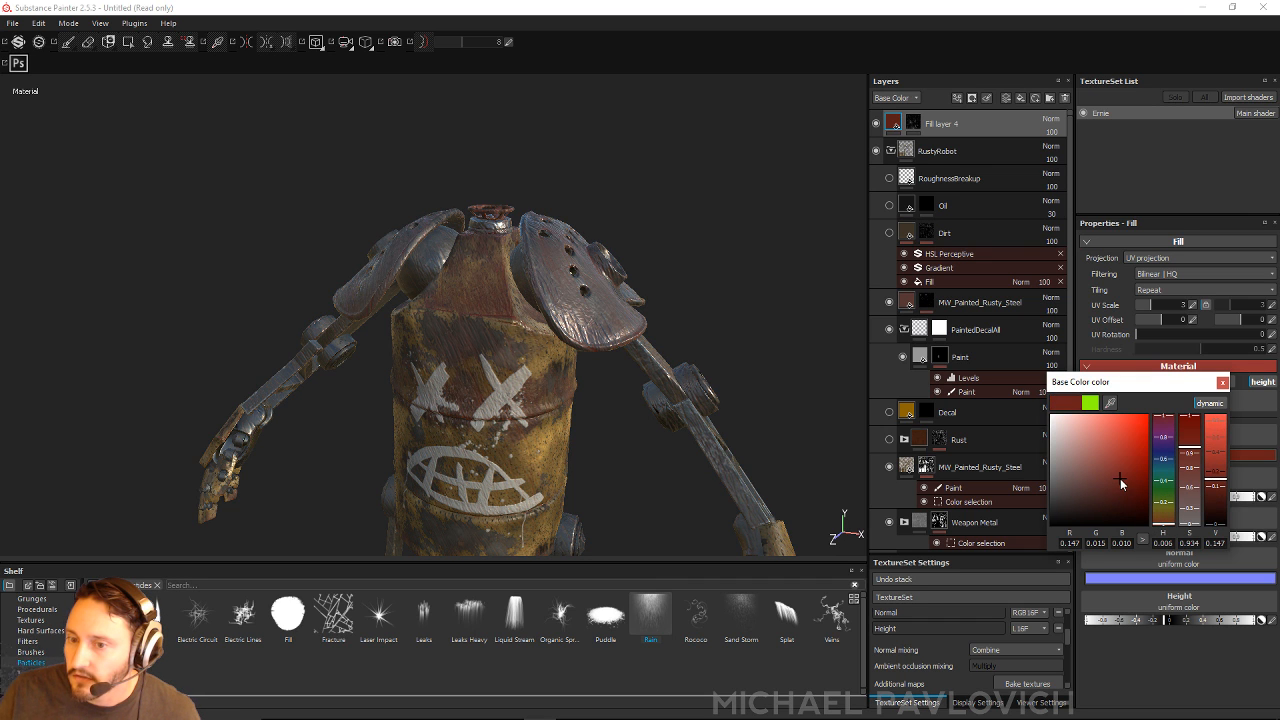
mouse_move(660, 265)
left_mouse_down("alt")
mouse_move(730, 210)
mouse_move(663, 220)
mouse_move(734, 305)
left_mouse_up("alt")
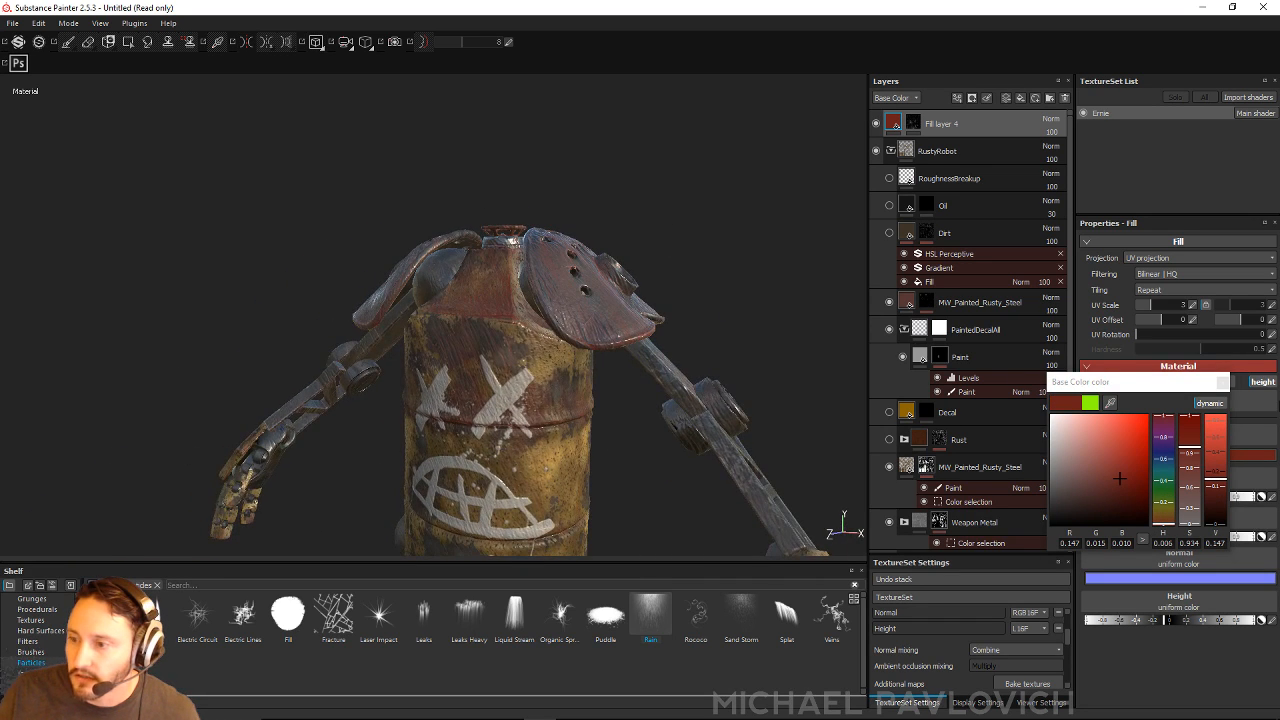
Step: Undo the base color changes of Fill layer 4 and the Rain particles painted in its mask
key("ctrl+z")
key("ctrl+z")
key("ctrl+z")
key("ctrl+z")
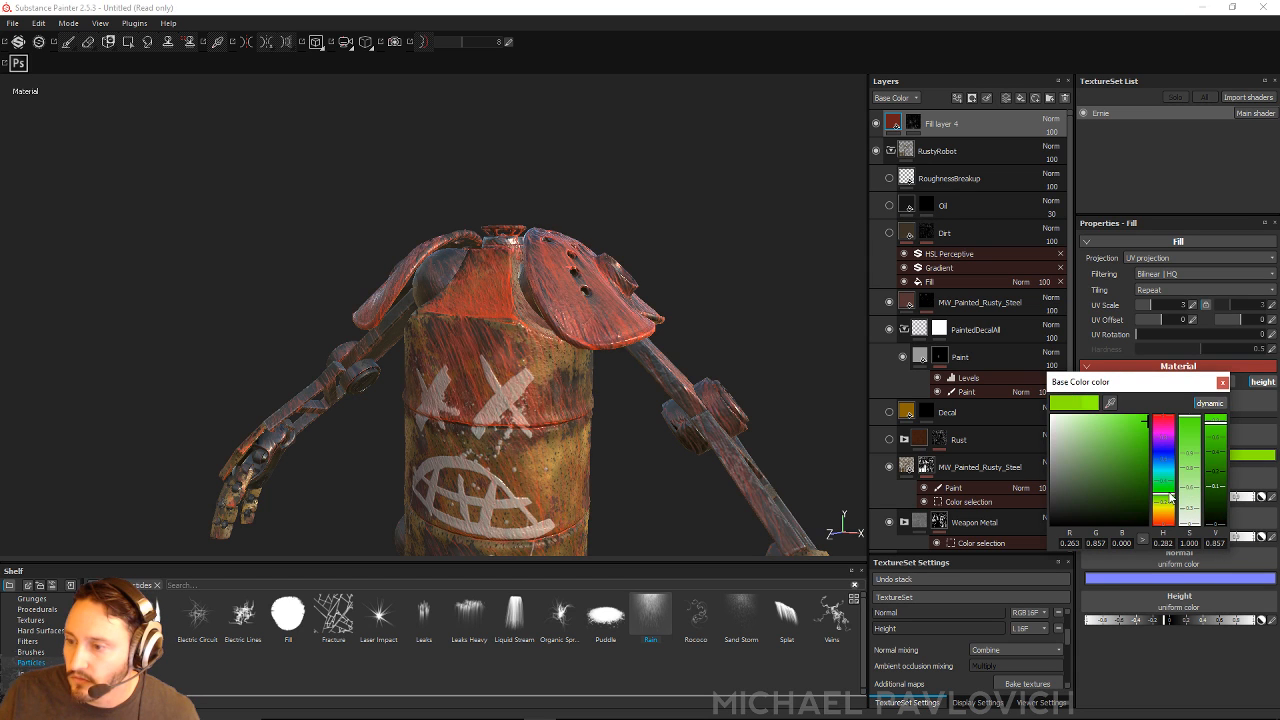
left_click(1223, 383)
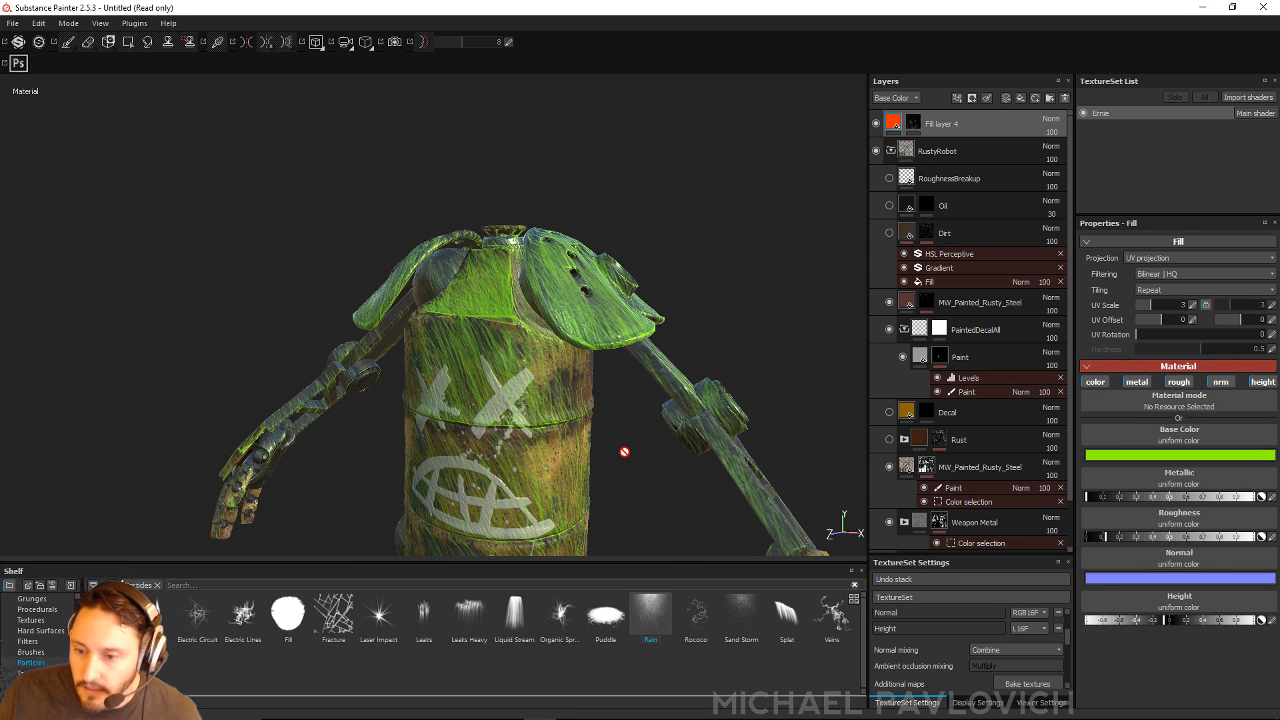
left_click_drag(694, 511, 717, 507, "alt")
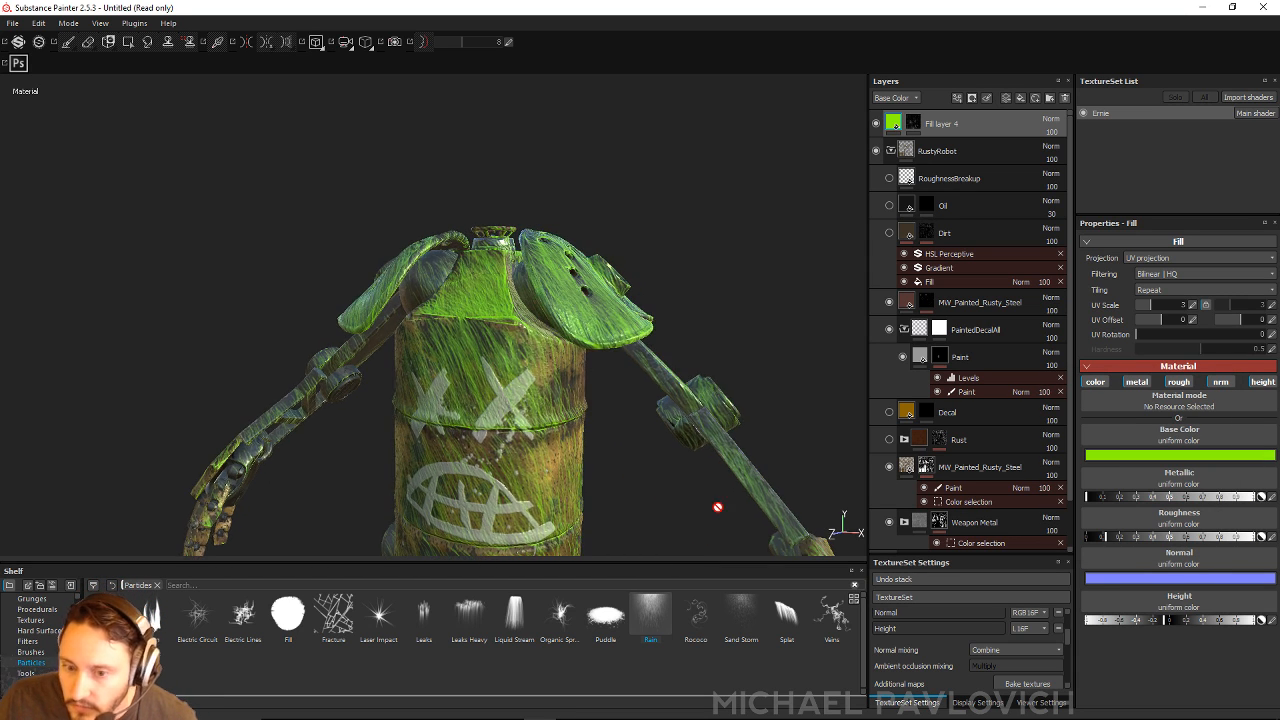
key("ctrl+z")
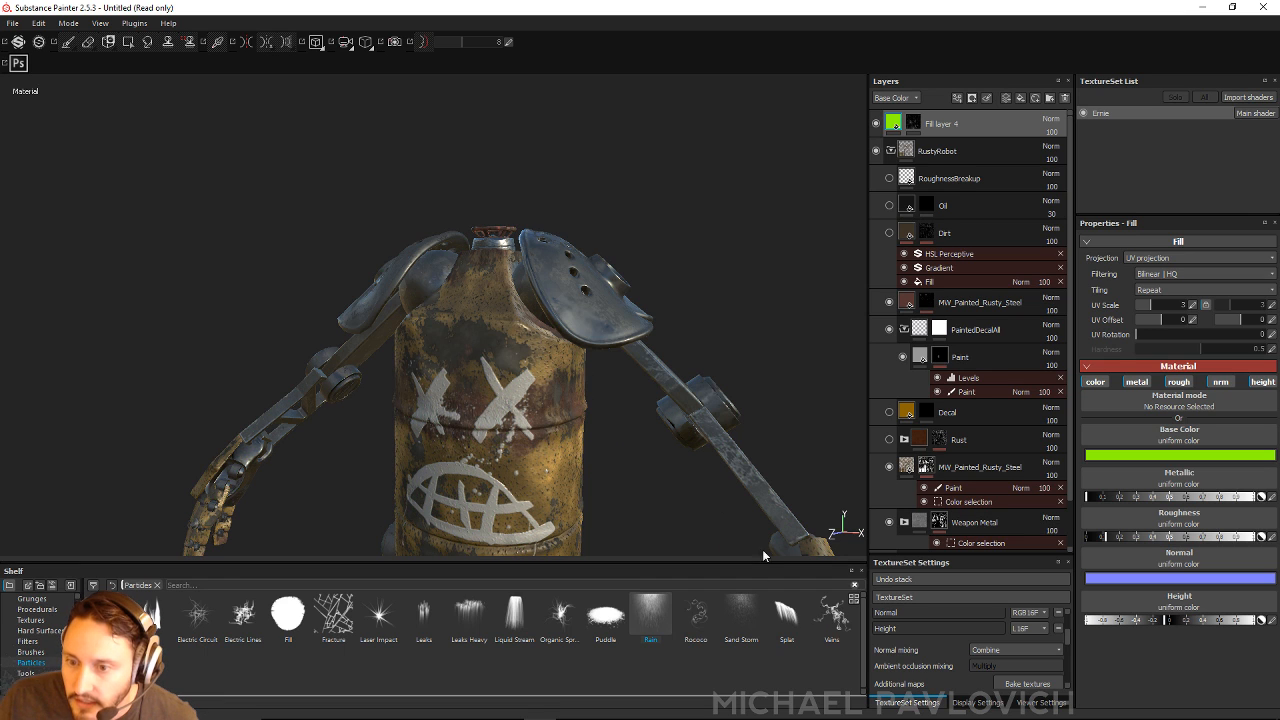
Step: Select Fill layer 4's mask and spread Veins particles over the right side of the torso and face decal
left_click(835, 614)
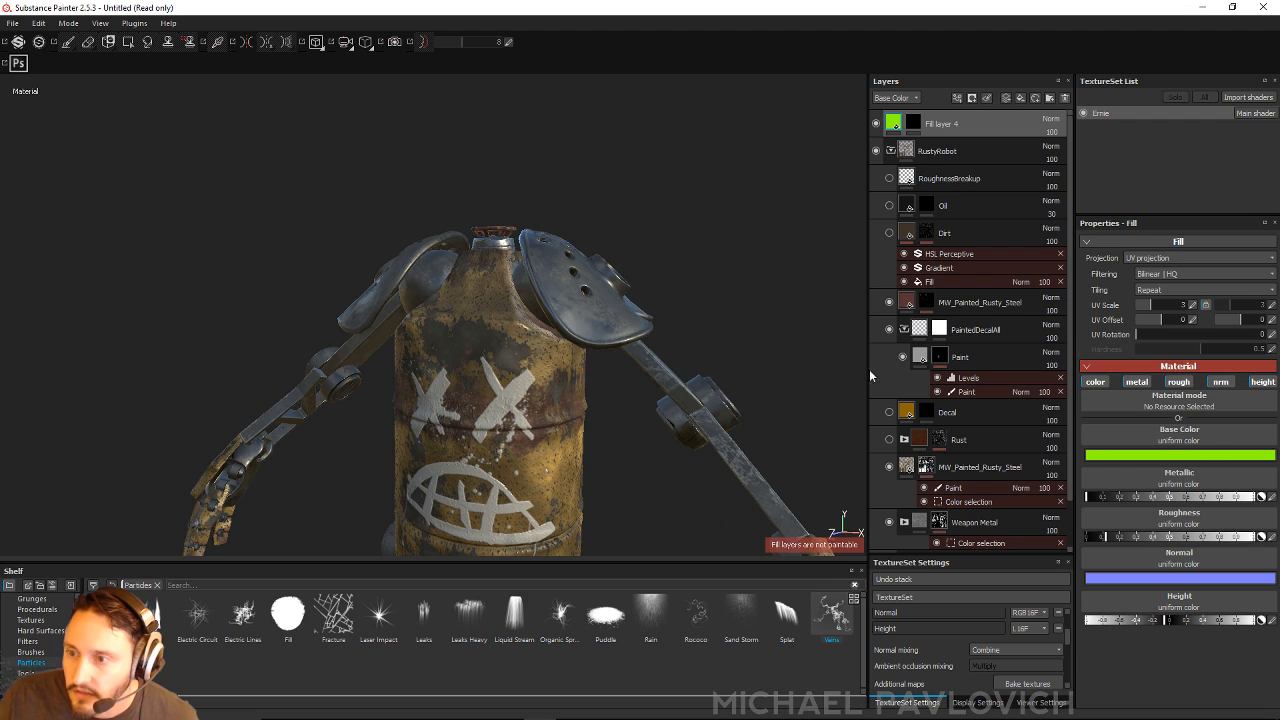
left_click(835, 610)
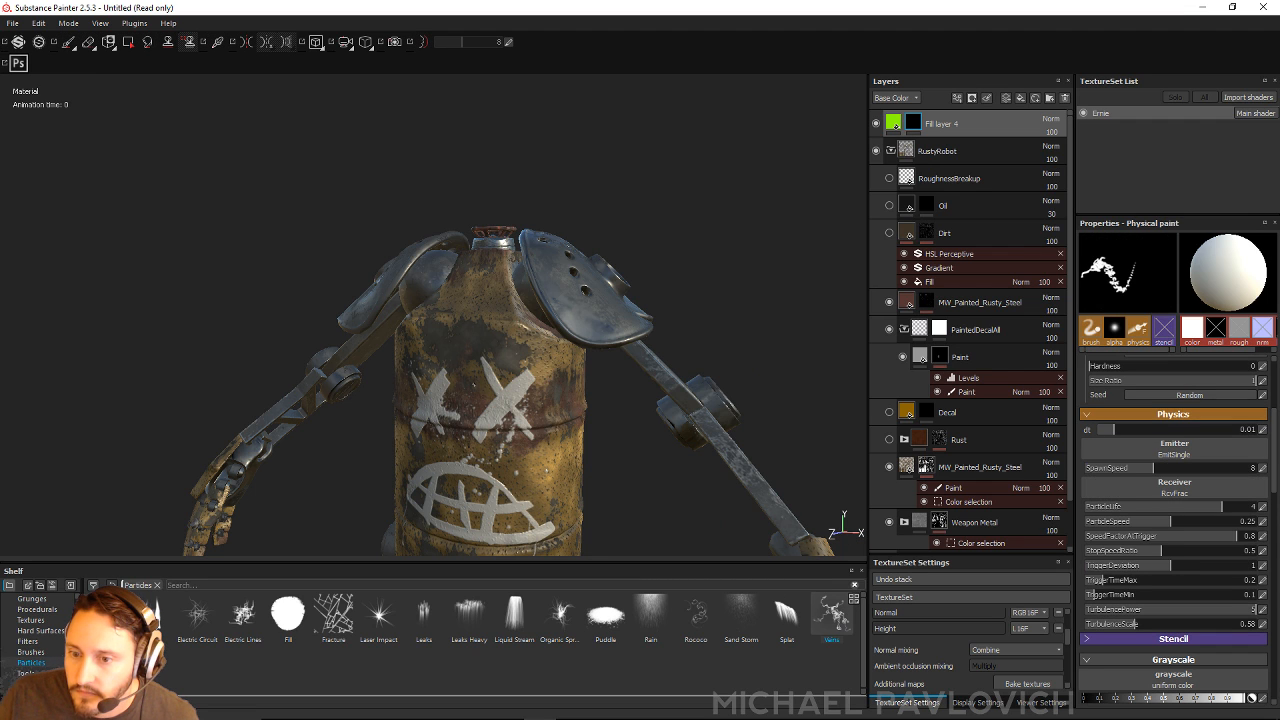
left_click_drag(436, 284, 474, 297, "alt")
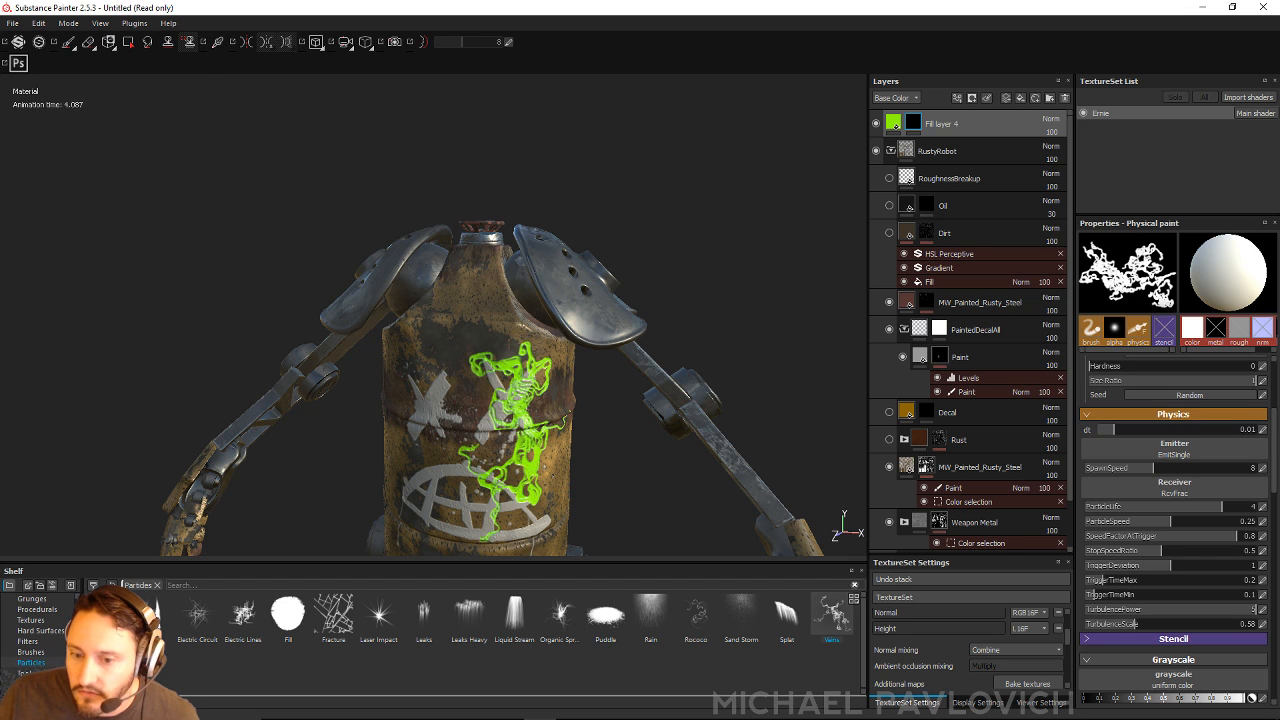
Step: Try the Fracture and RcvBurn particle brushes, spraying burn particles on the upper chest and on the back beside the wind-up key
left_click(338, 612)
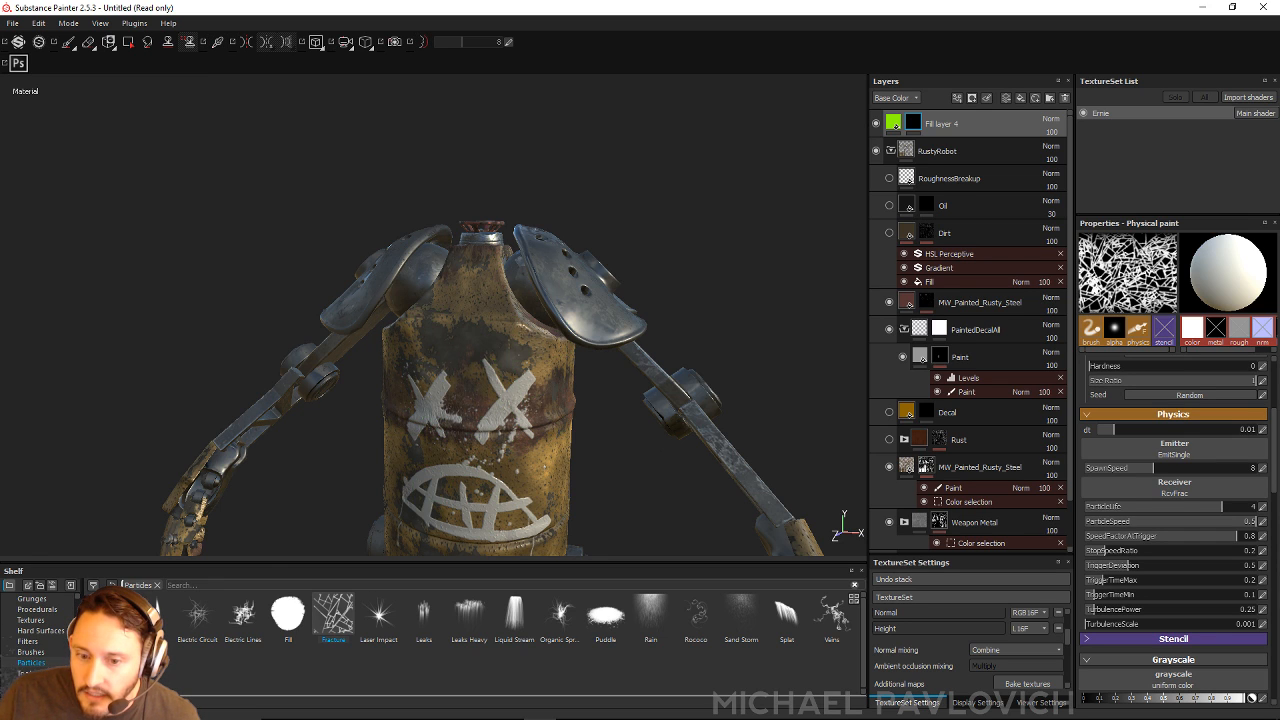
left_click(163, 610)
mouse_move(487, 368)
left_mouse_down()
mouse_move(487, 394)
mouse_move(618, 377)
left_mouse_up()
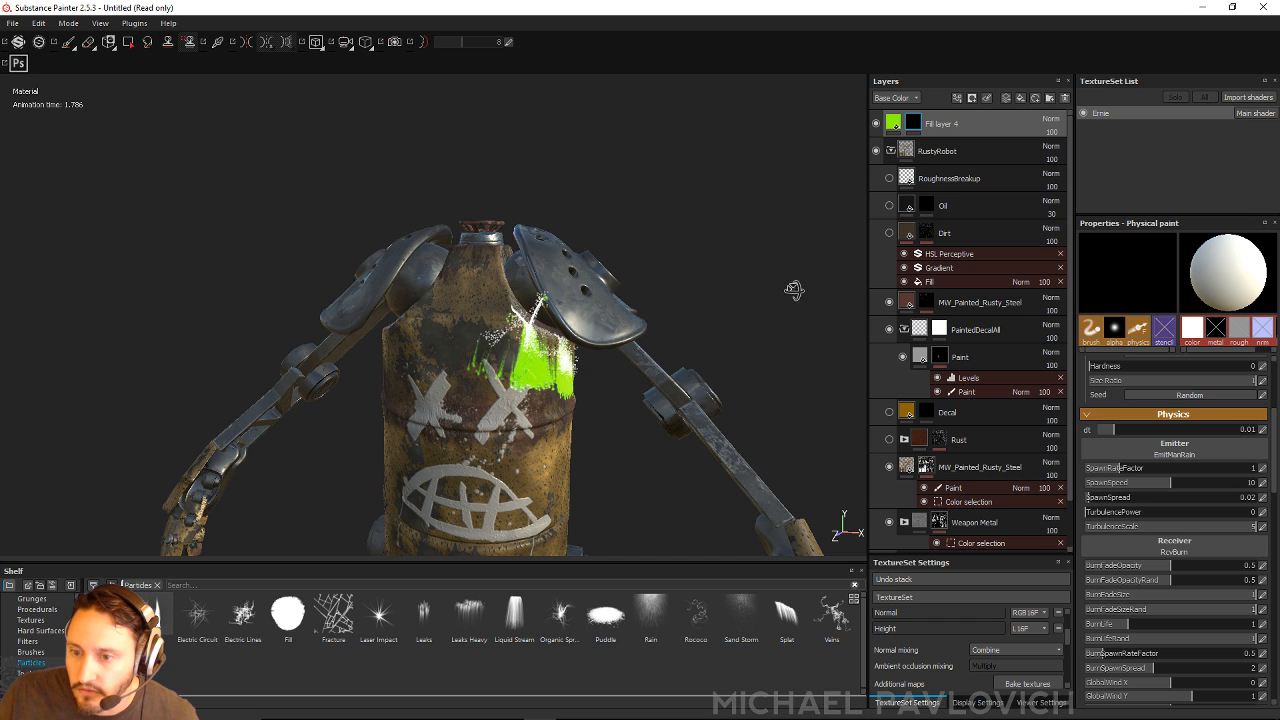
left_click_drag(793, 290, 556, 268, "alt")
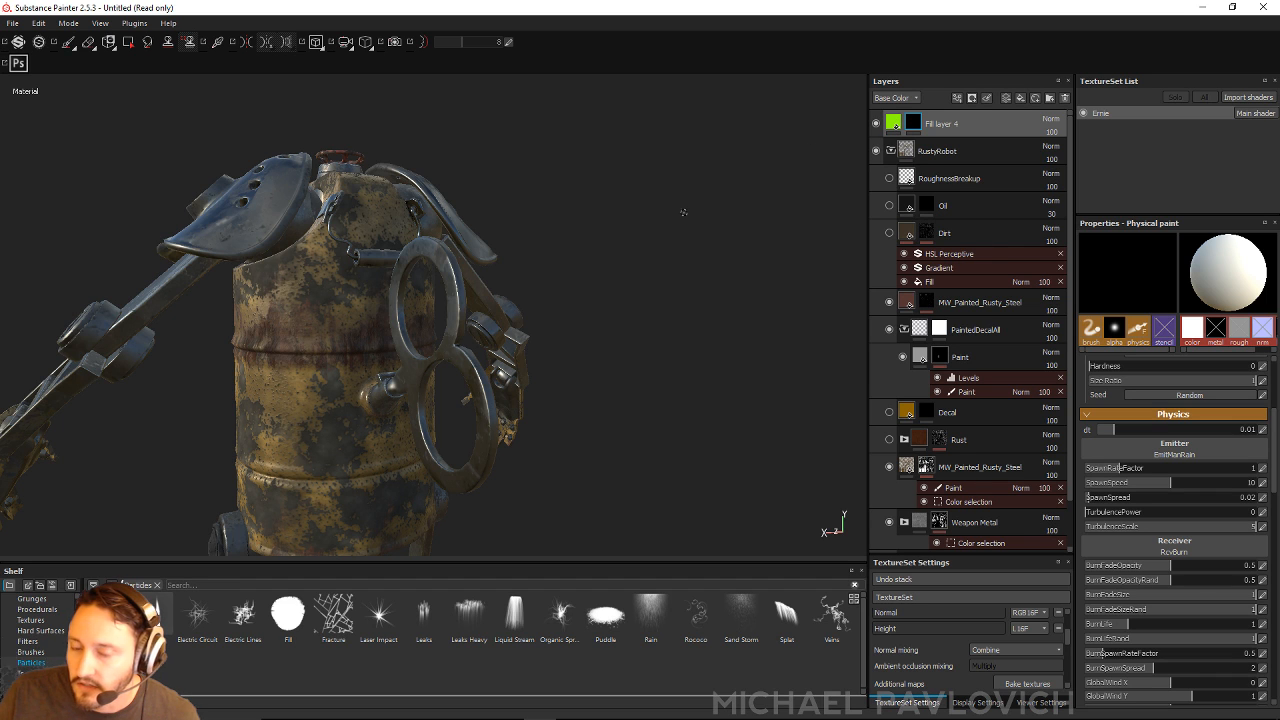
left_click(383, 368)
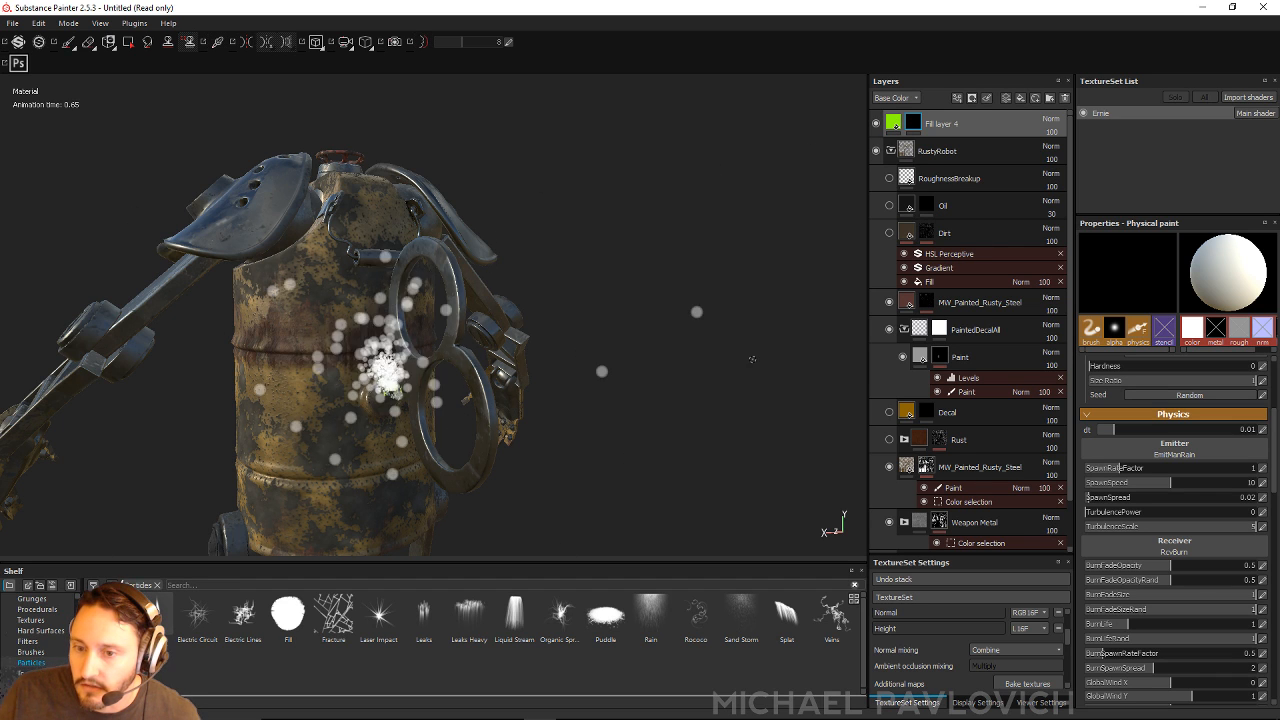
left_click_drag(711, 373, 808, 373, "alt")
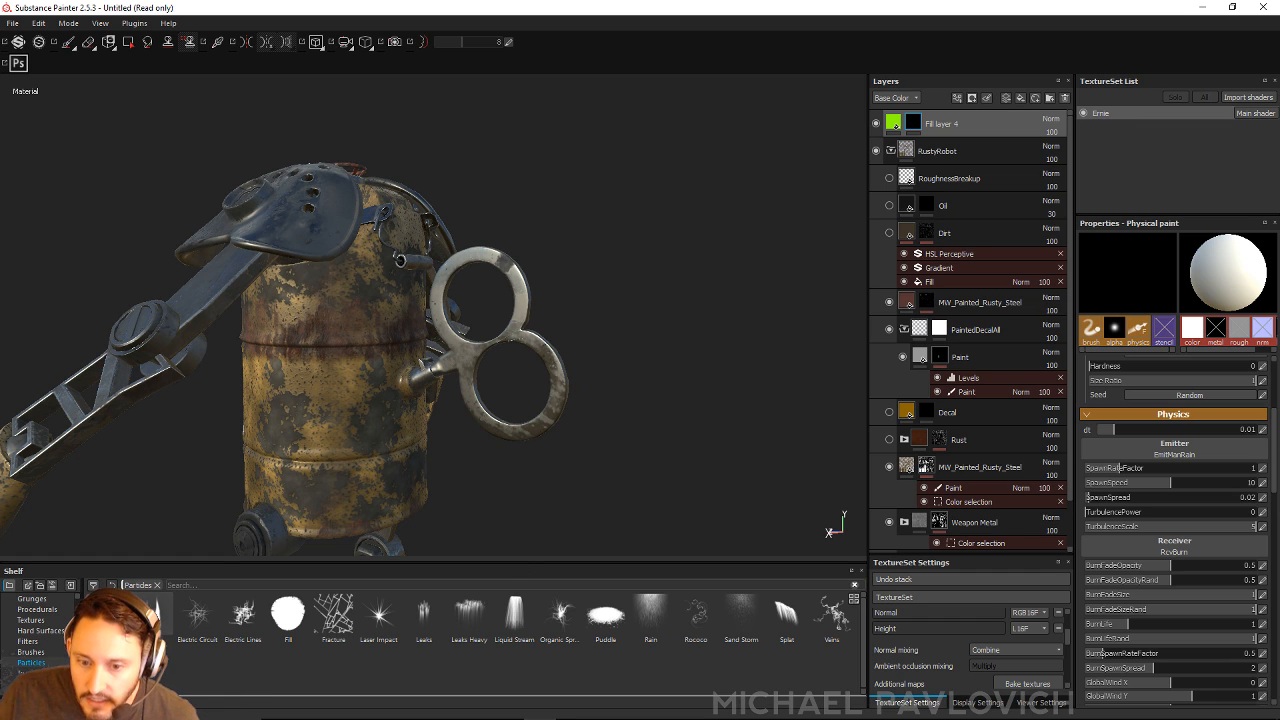
Step: Try the Fracture and Laser Impact particle brushes, spraying a laser burst on the torso's back beside the wind-up key
left_click(333, 614)
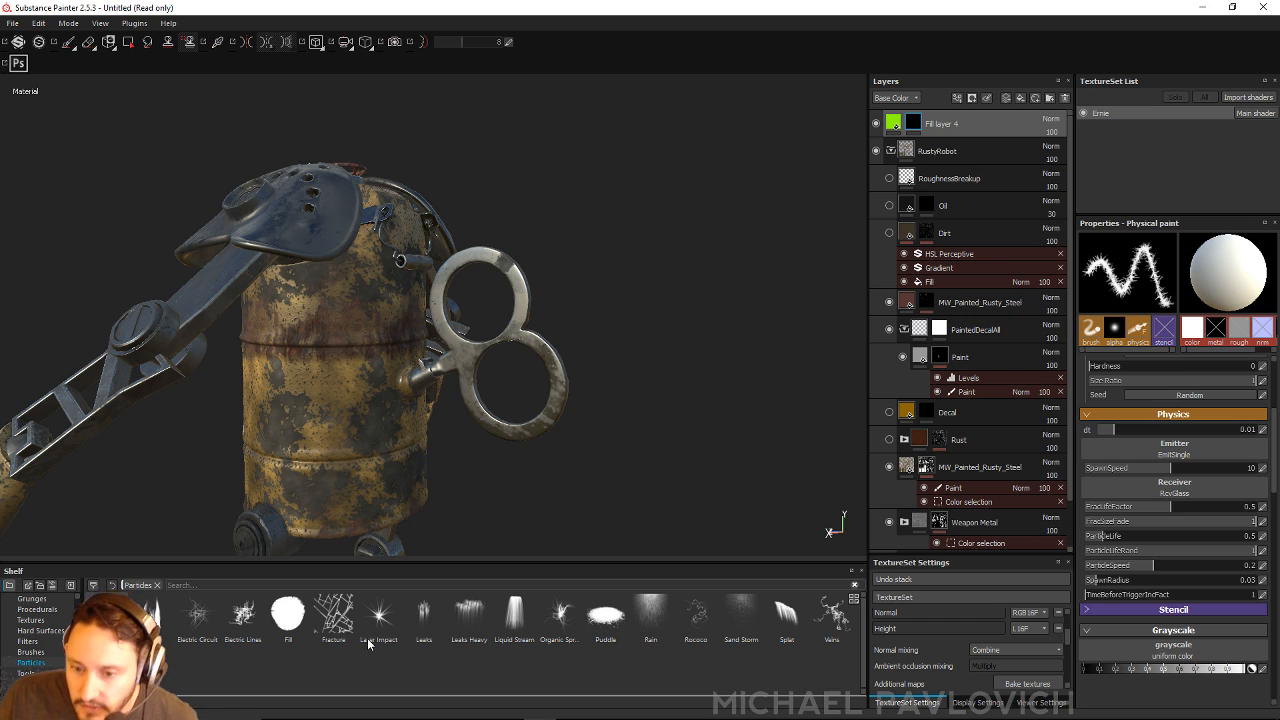
left_click(380, 615)
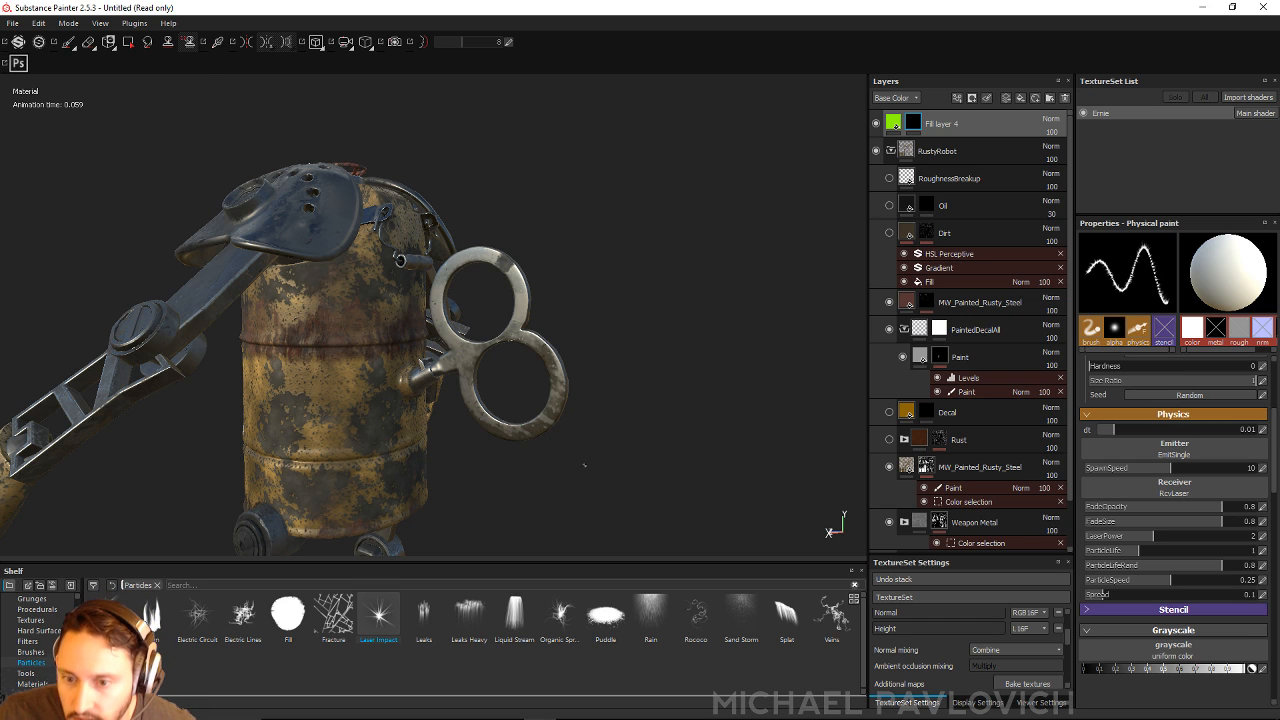
left_click_drag(284, 359, 362, 370)
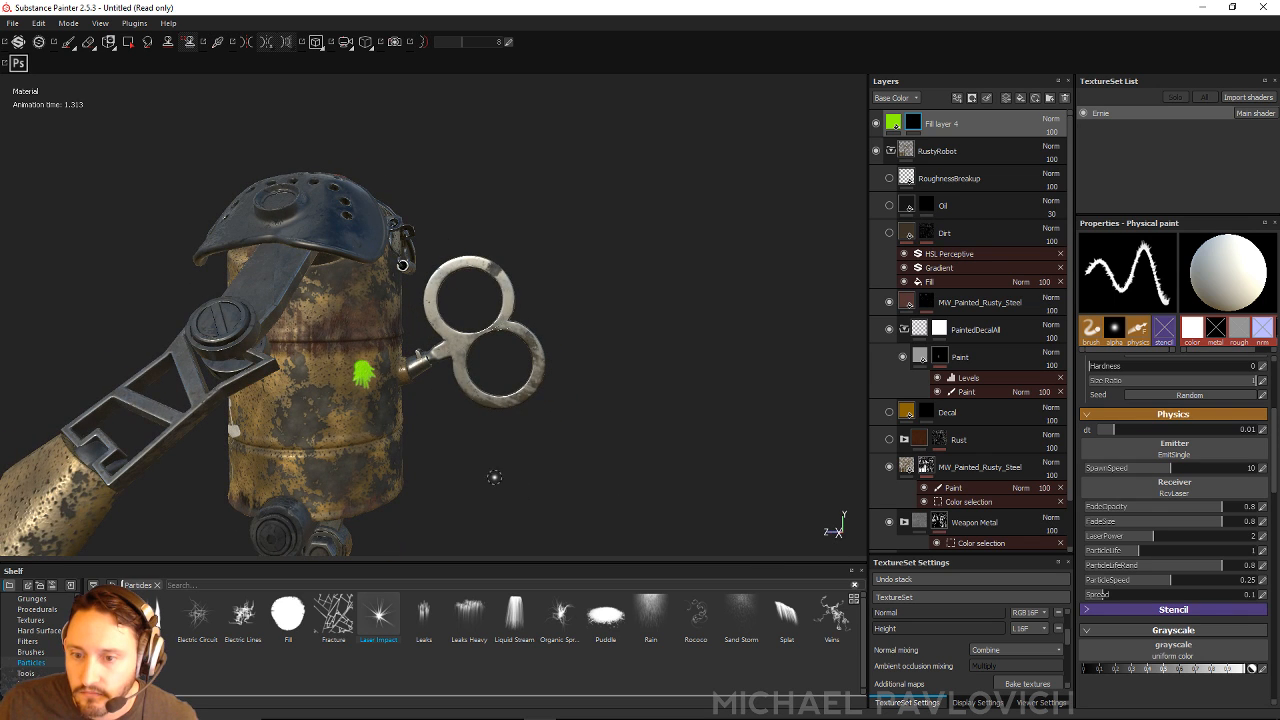
left_click_drag(557, 499, 634, 361, "alt")
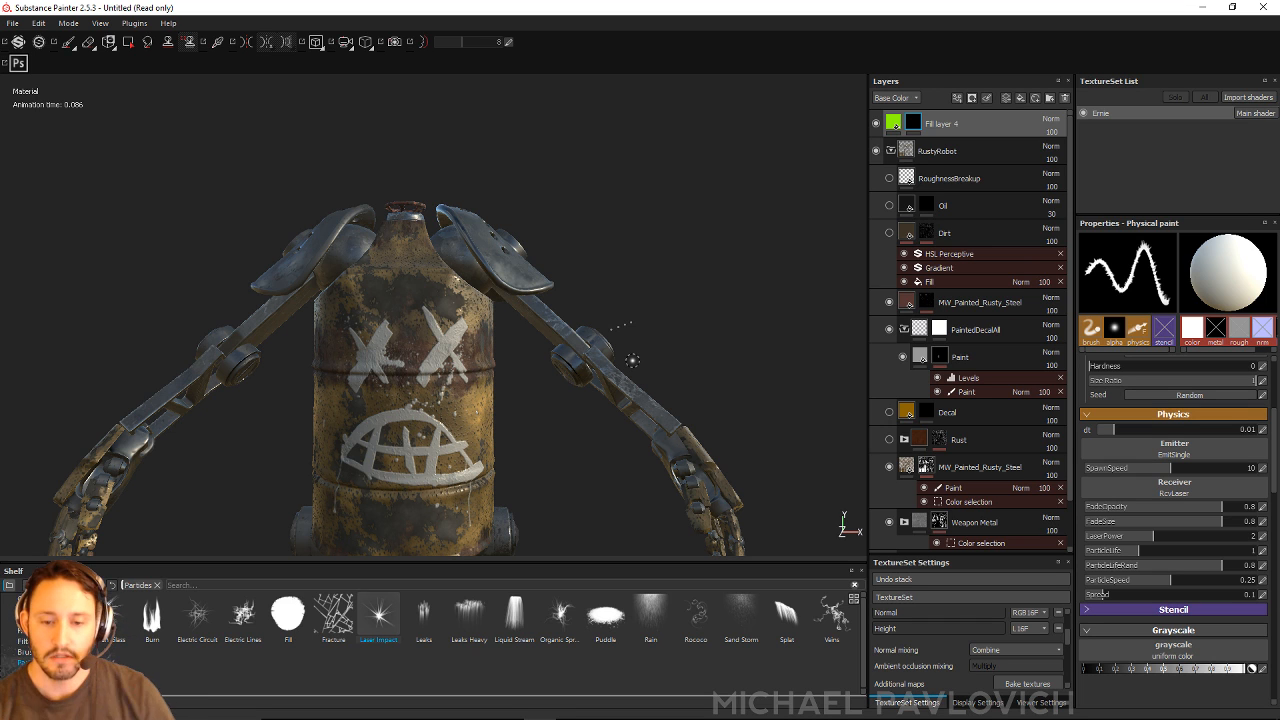
Step: Switch from particles to the Default Hard paint brush, facing the back of the torso near the wind-up key
left_click_drag(586, 222, 662, 214, "alt")
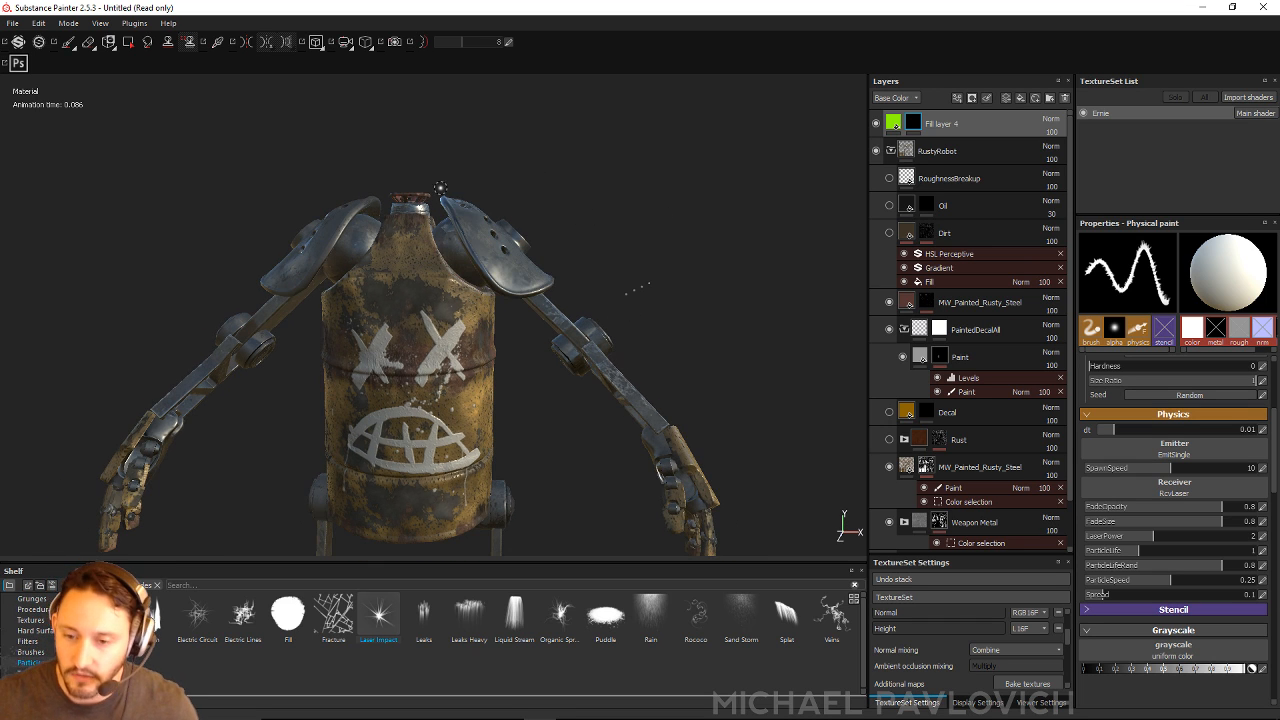
left_click_drag(771, 270, 416, 226, "alt")
right_click_drag(417, 228, 445, 240, "alt")
left_click_drag(445, 240, 530, 236, "alt")
middle_click_drag(530, 236, 588, 172, "alt")
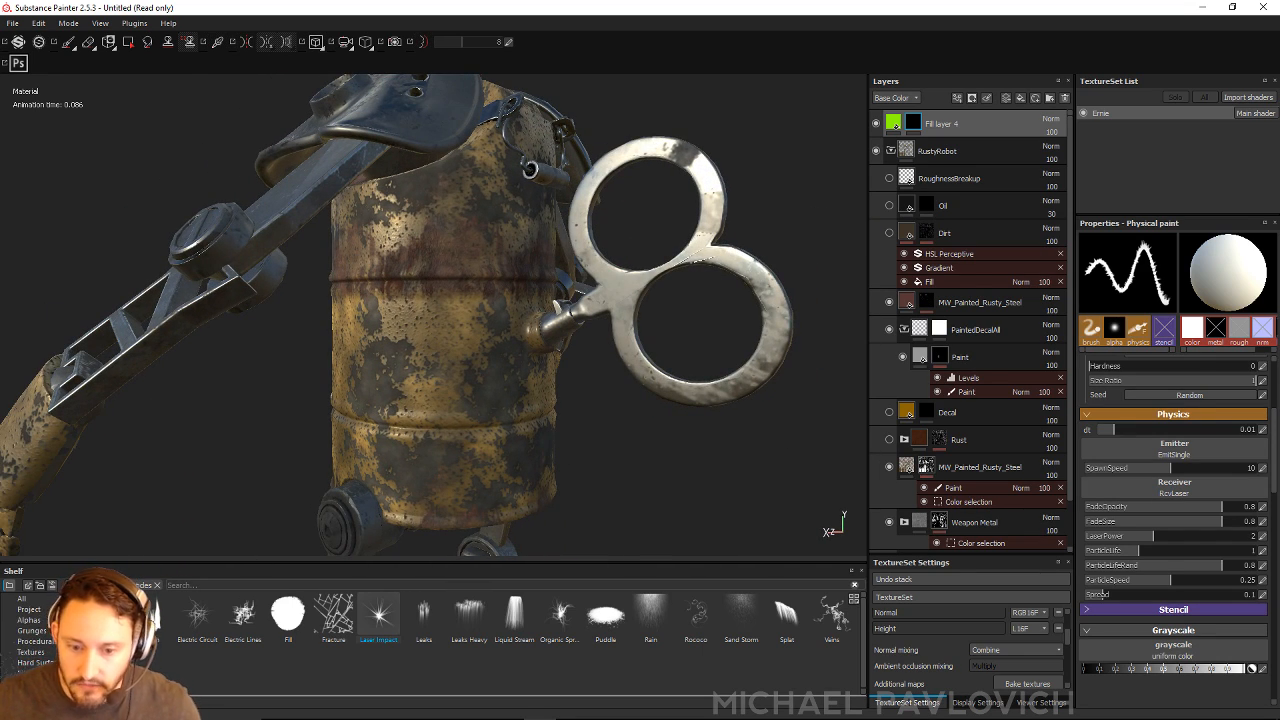
left_click(45, 621)
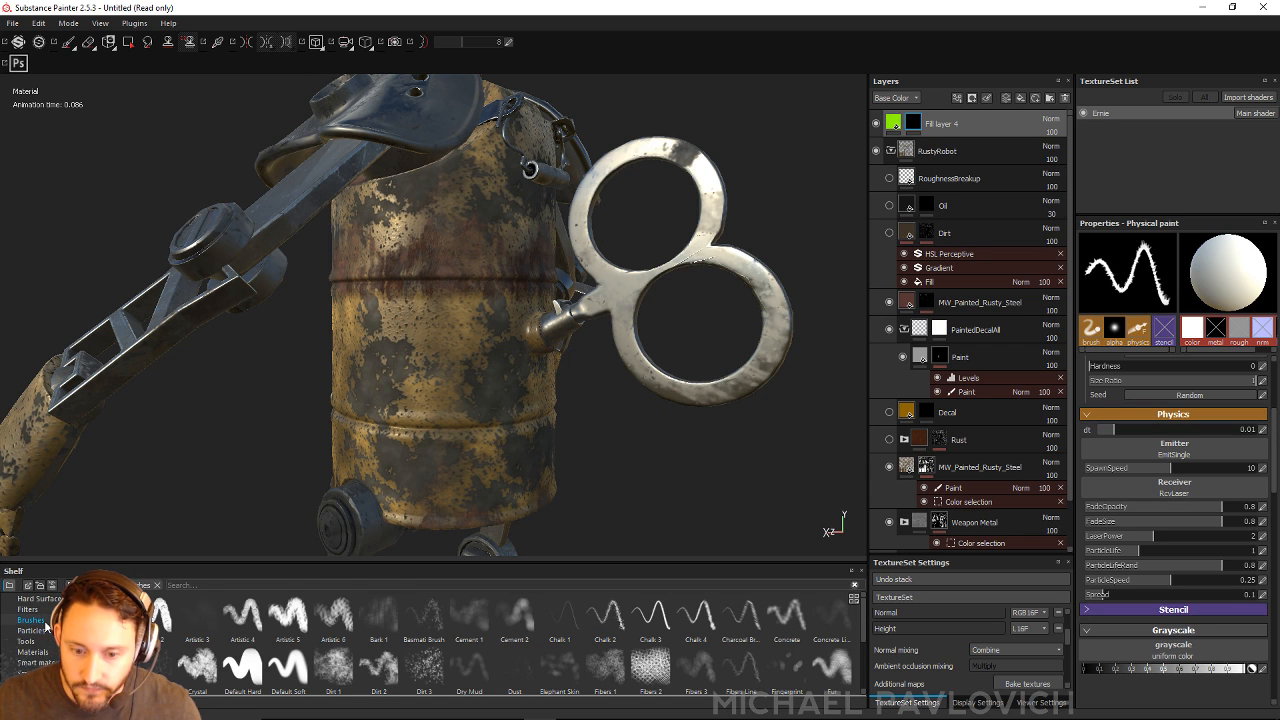
left_click(241, 664)
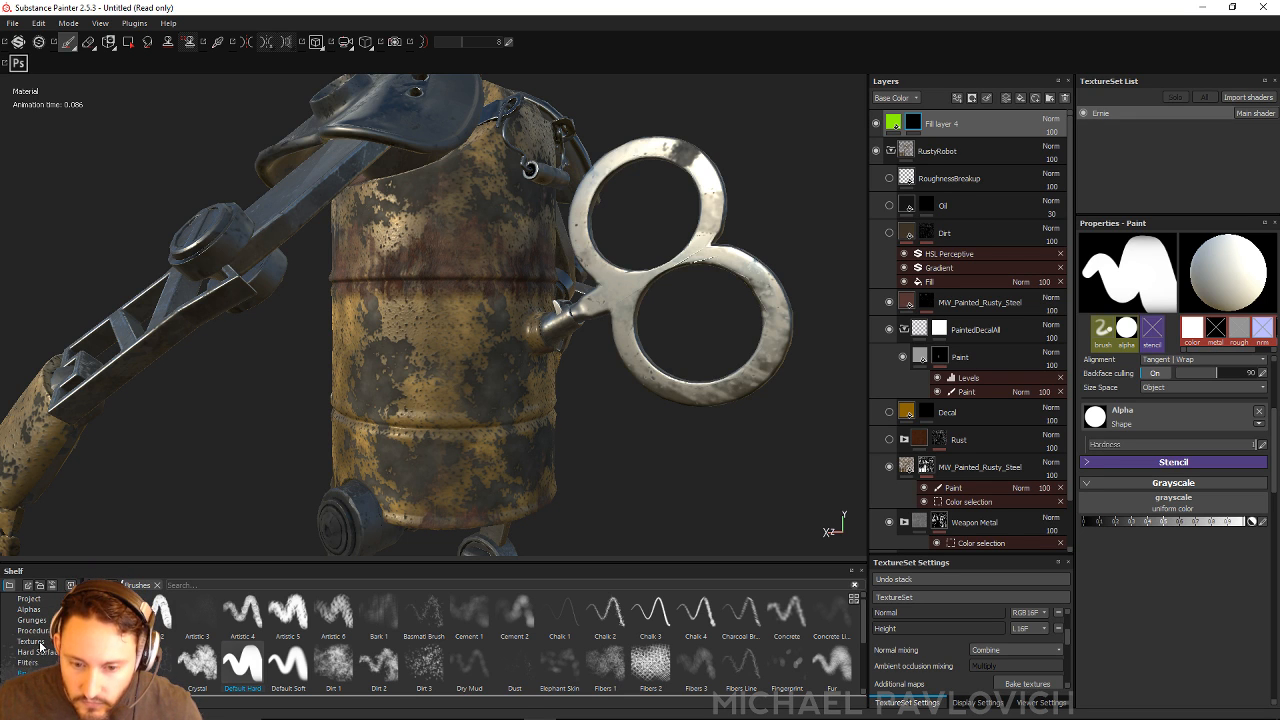
Step: Load the Sign Biohazard shape as the brush's alpha, keeping the grayscale a uniform color
left_click(30, 609)
scroll(304, 655, "down", 5)
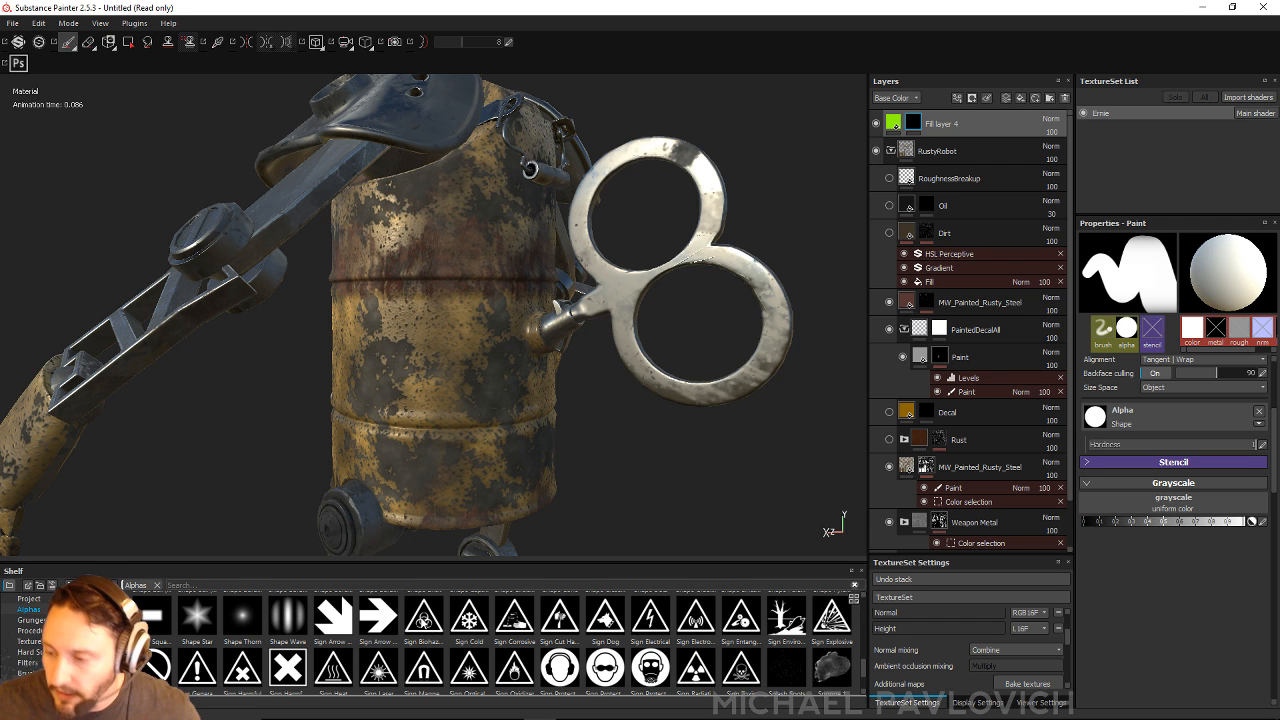
left_click_drag(423, 620, 1186, 508)
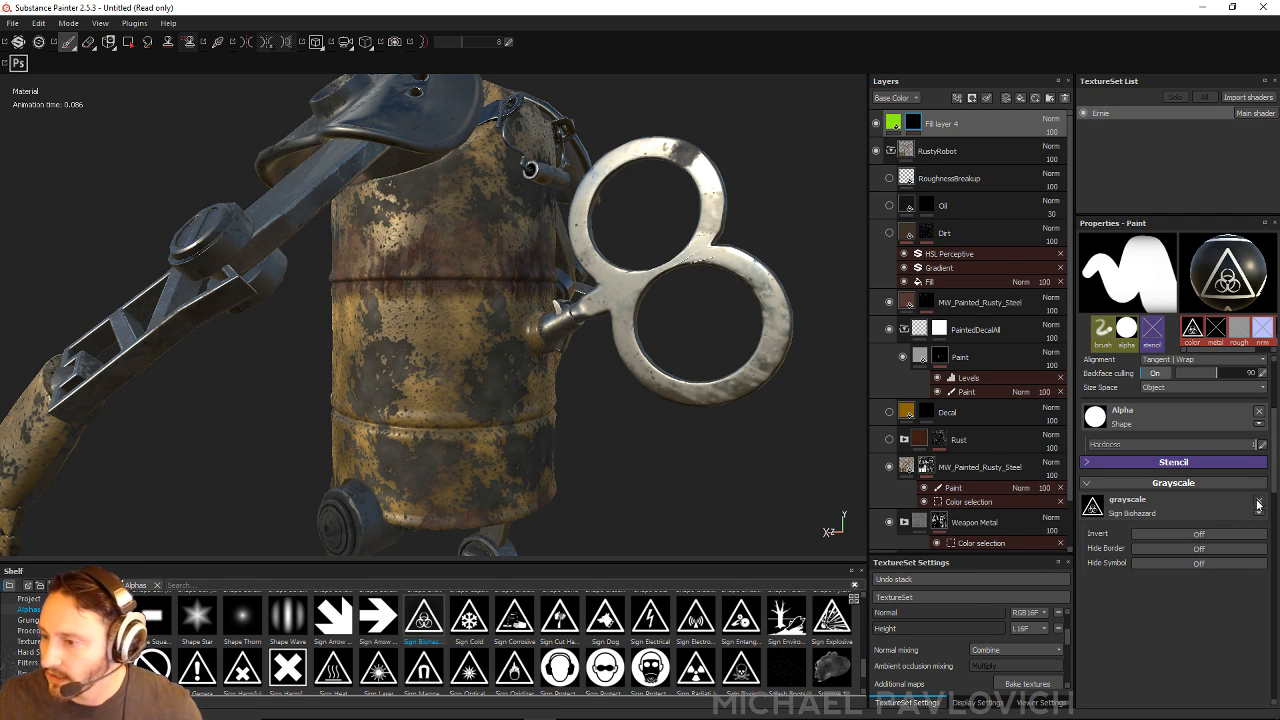
left_click(1258, 505)
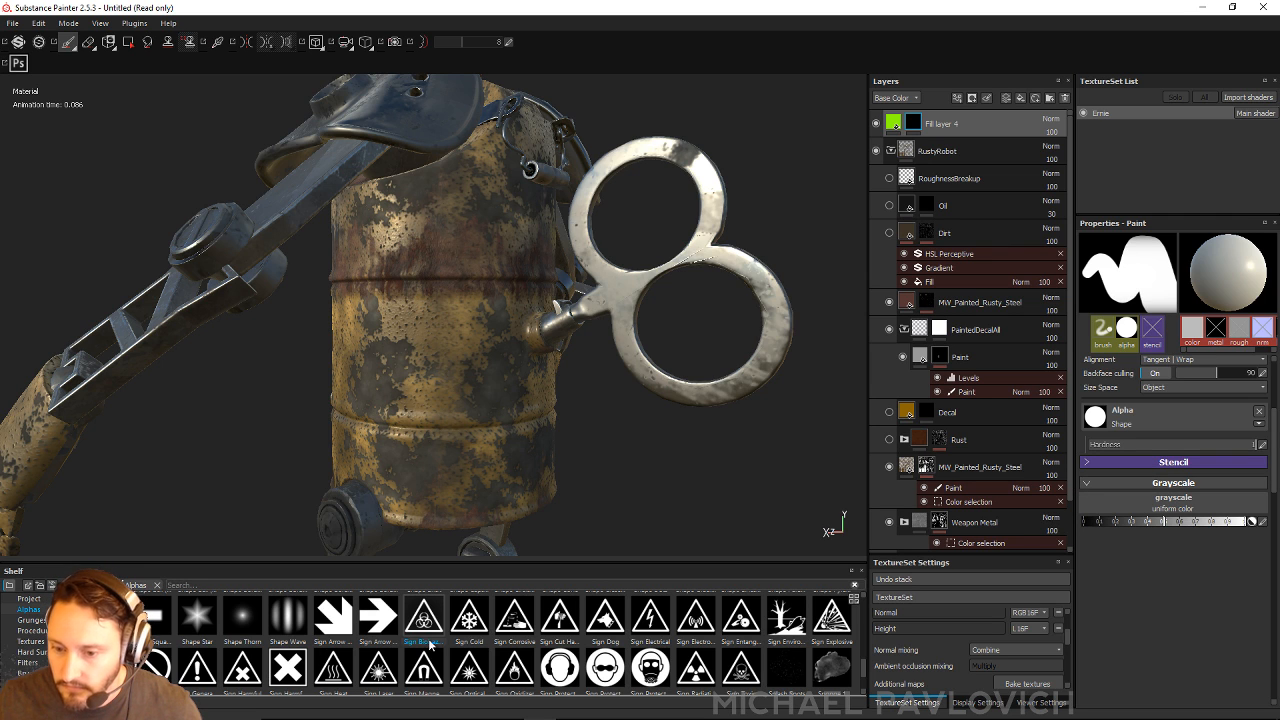
mouse_move(430, 645)
left_mouse_down()
mouse_move(440, 625)
mouse_move(1100, 425)
mouse_move(1095, 416)
left_mouse_up()
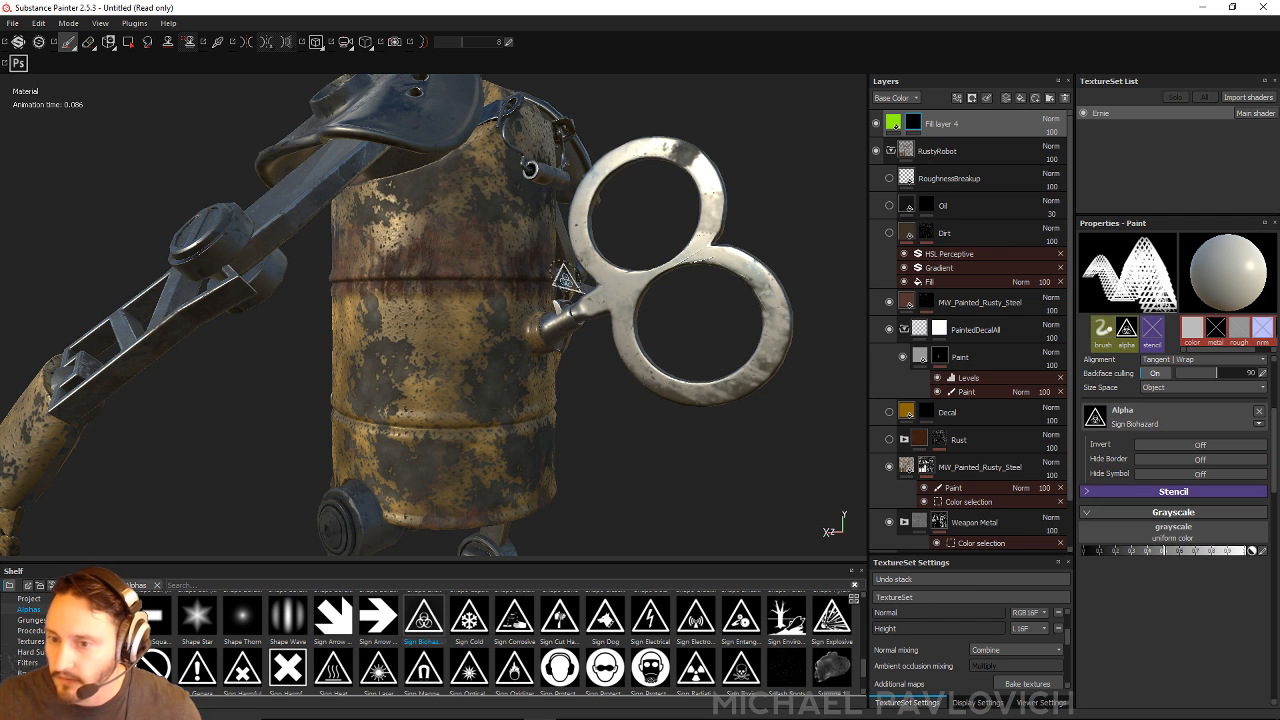
Step: Size the biohazard brush and stamp the sign once in Fill layer 4's mask, on the torso's middle section beside the wind-up key
mouse_move(410, 268)
right_mouse_down("ctrl")
mouse_move(445, 272)
mouse_move(432, 278)
right_mouse_up("ctrl")
key("d")
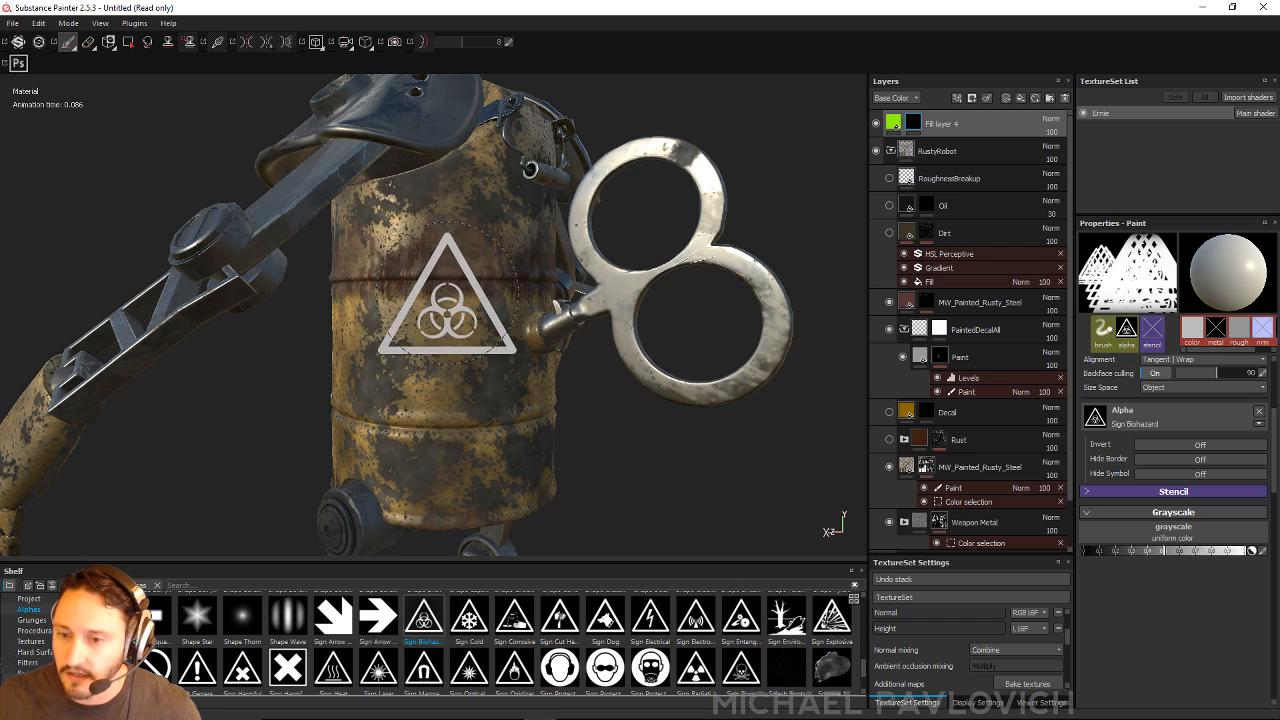
mouse_move(447, 294)
left_mouse_down("ctrl")
mouse_move(470, 294)
mouse_move(436, 283)
mouse_move(468, 296)
mouse_move(401, 305)
mouse_move(409, 314)
left_mouse_up("ctrl")
mouse_move(478, 334)
left_mouse_down("ctrl")
mouse_move(458, 340)
mouse_move(469, 335)
left_mouse_up("ctrl")
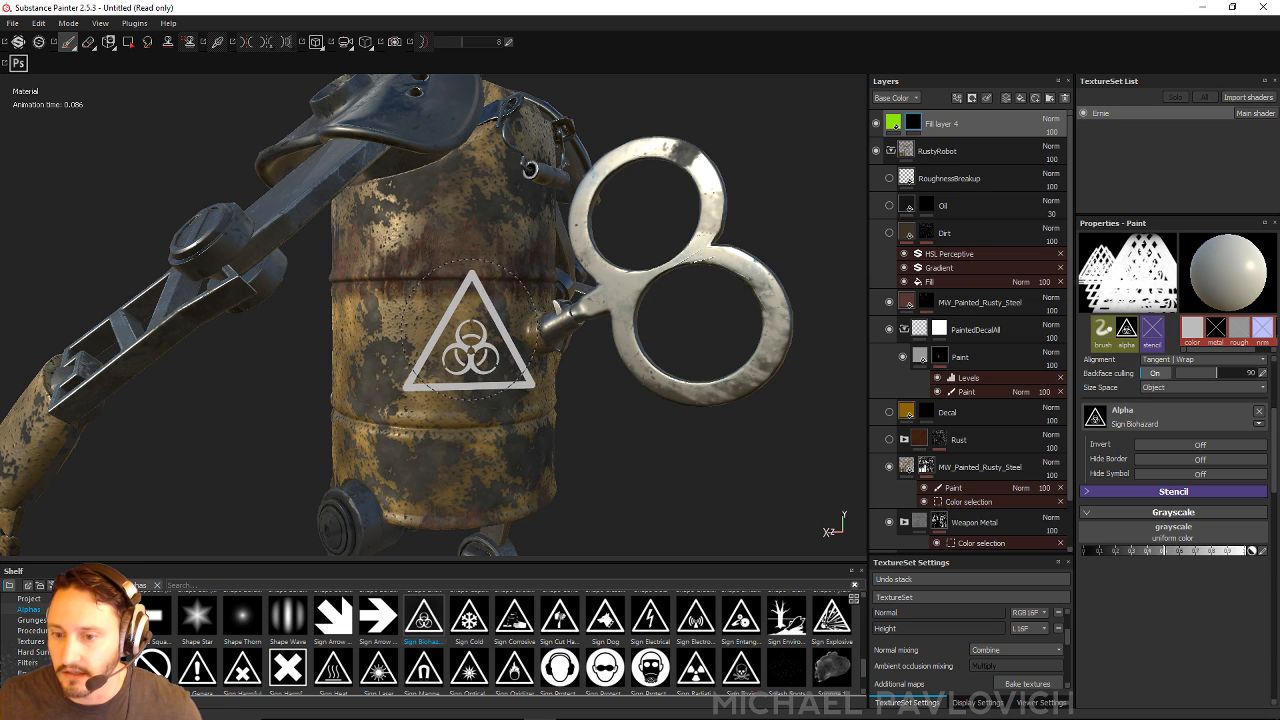
right_click_drag(470, 330, 445, 350, "ctrl")
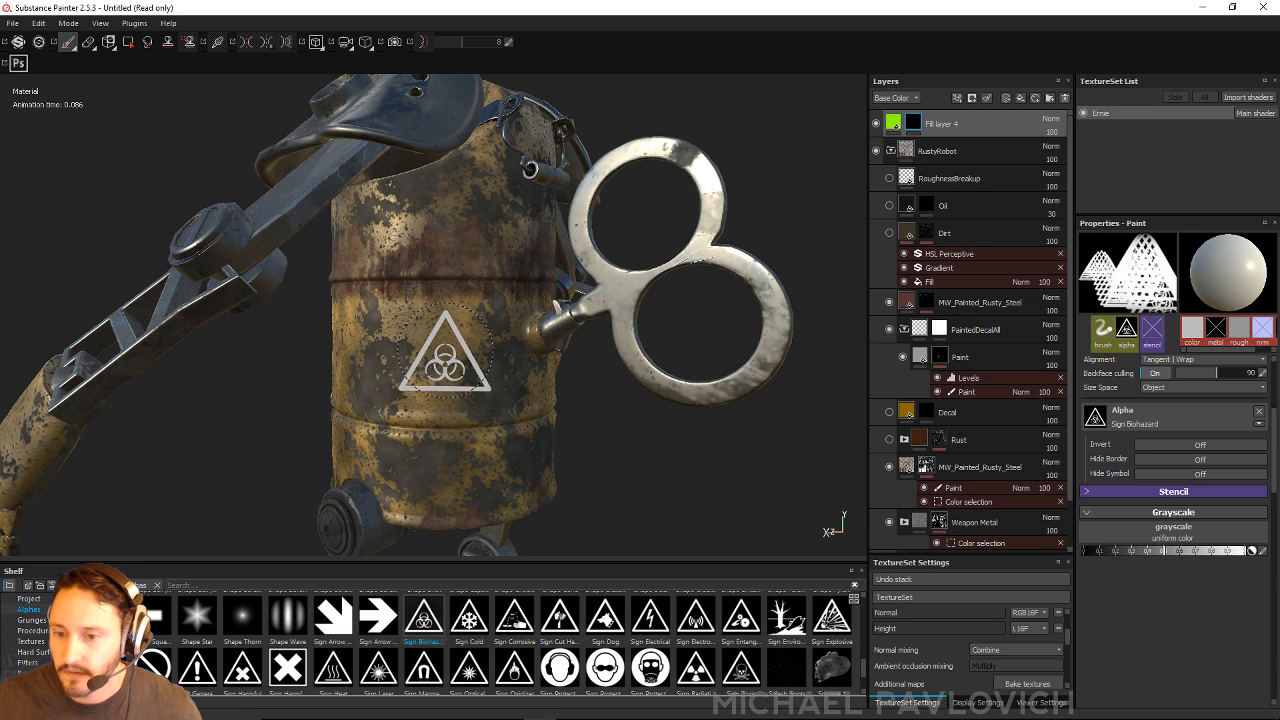
left_click(441, 345)
left_click_drag(766, 434, 526, 166, "alt")
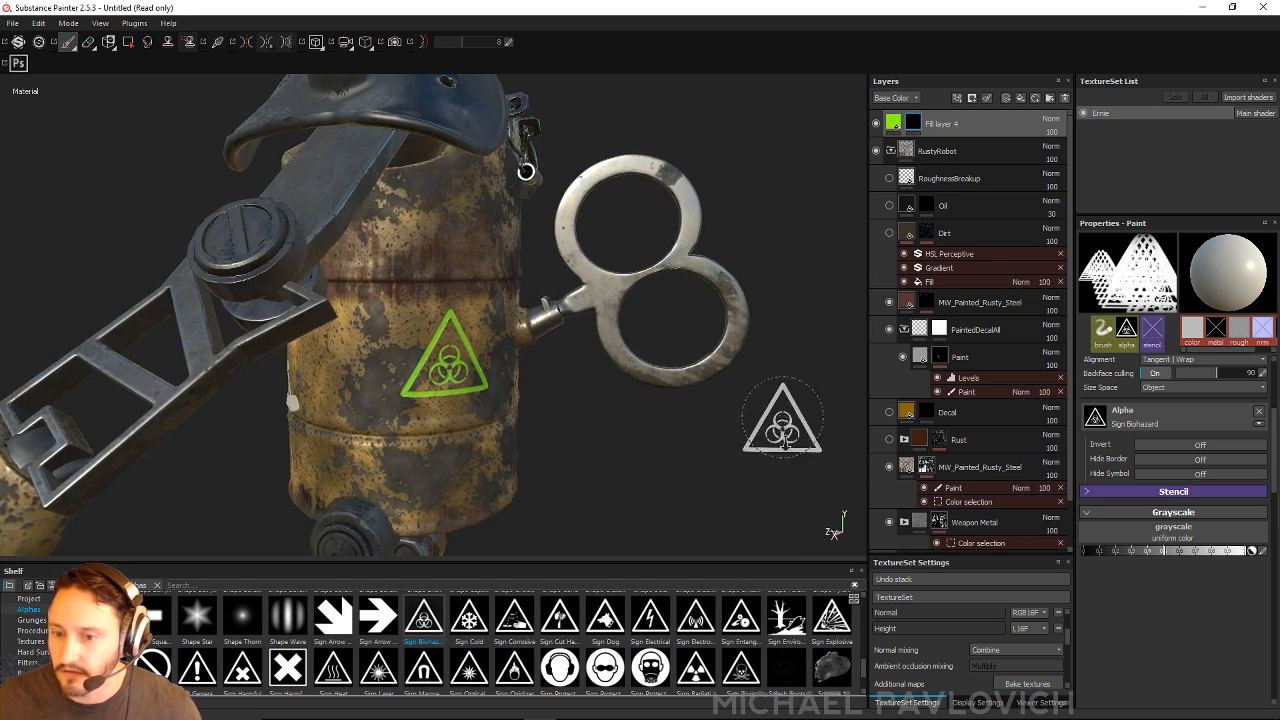
Step: Recolor Fill layer 4's base color to dark yellow (R 0.415, G 0.337, B 0.001) and adjust its height
left_click_drag(785, 443, 712, 395, "alt")
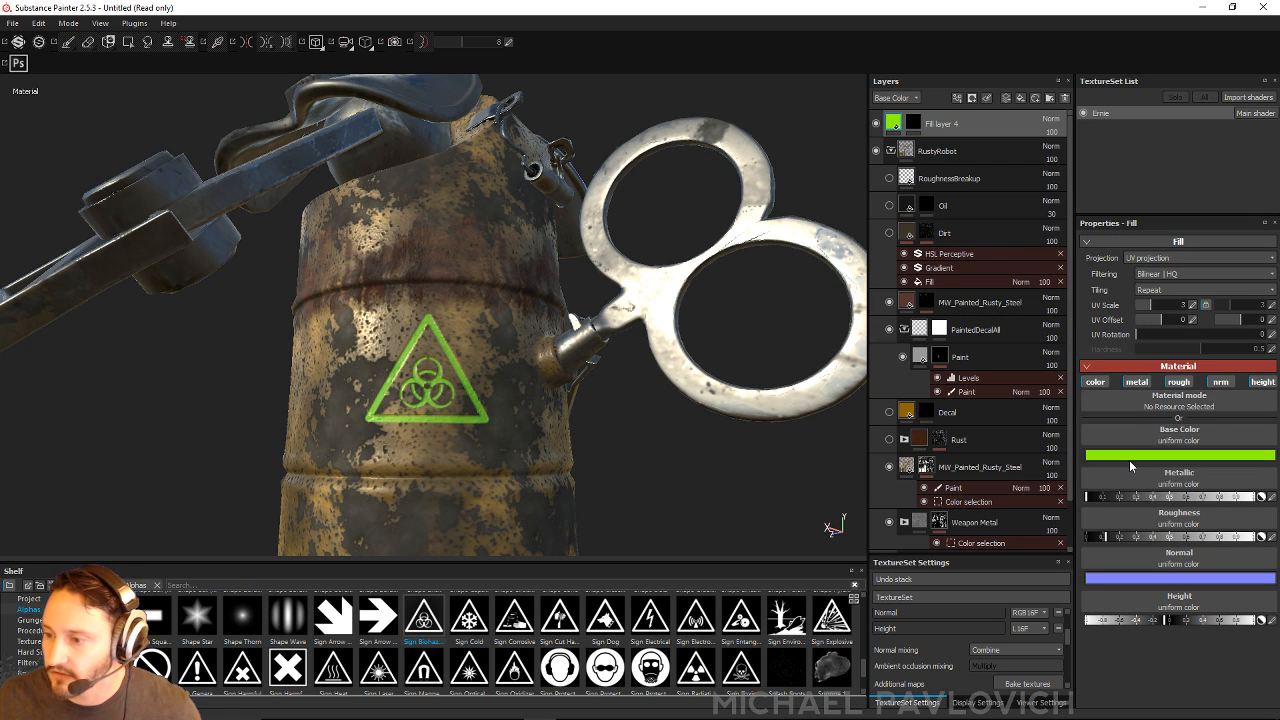
left_click(1131, 455)
left_click(1147, 513)
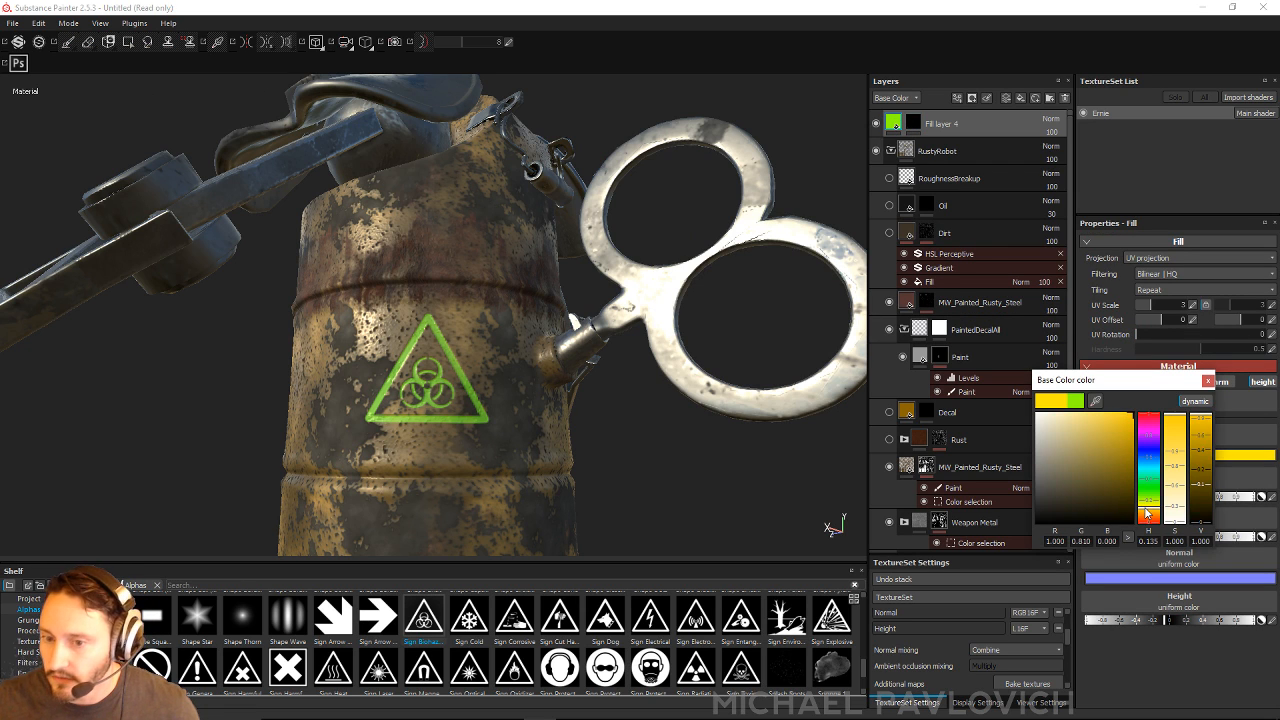
left_click(1130, 453)
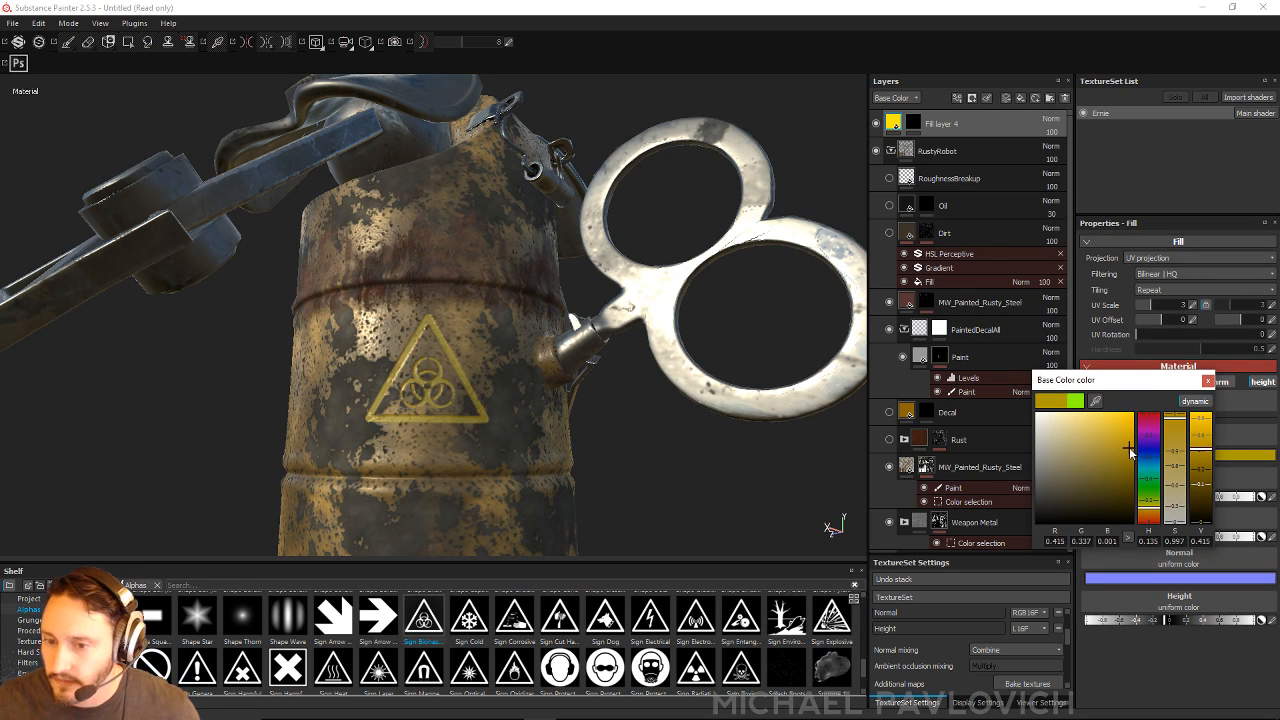
left_click(1207, 381)
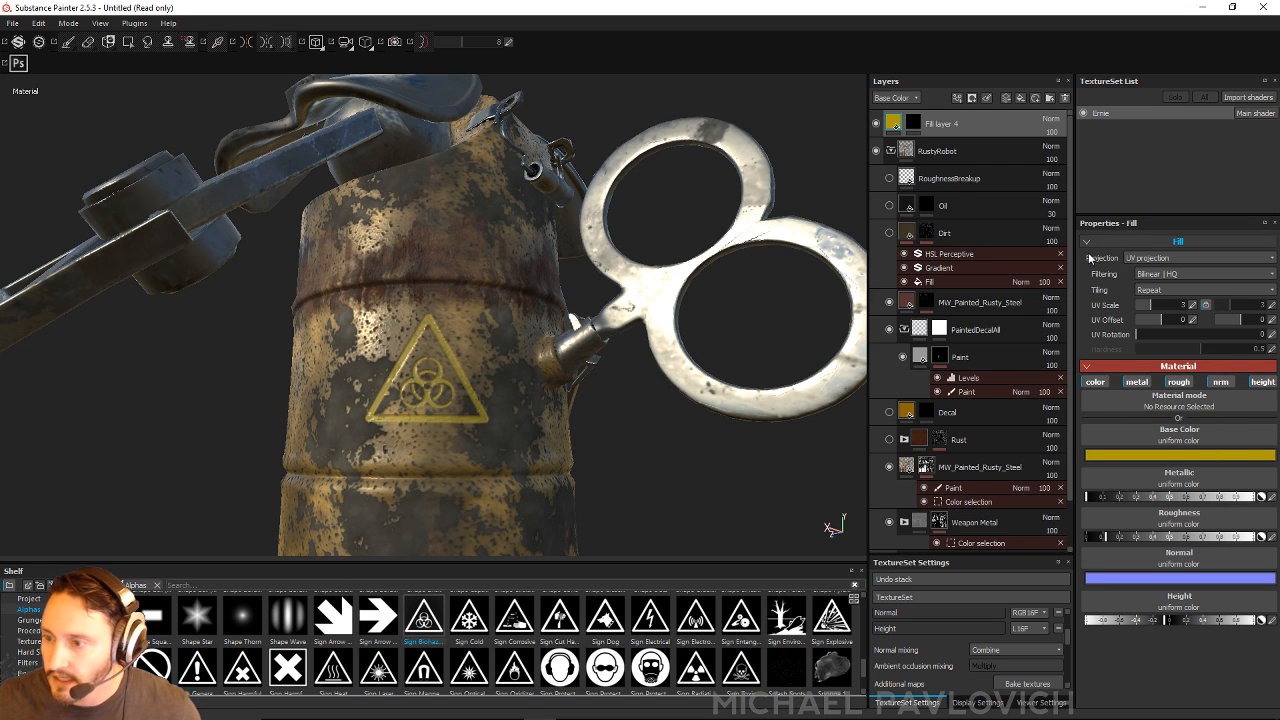
left_click(1173, 621)
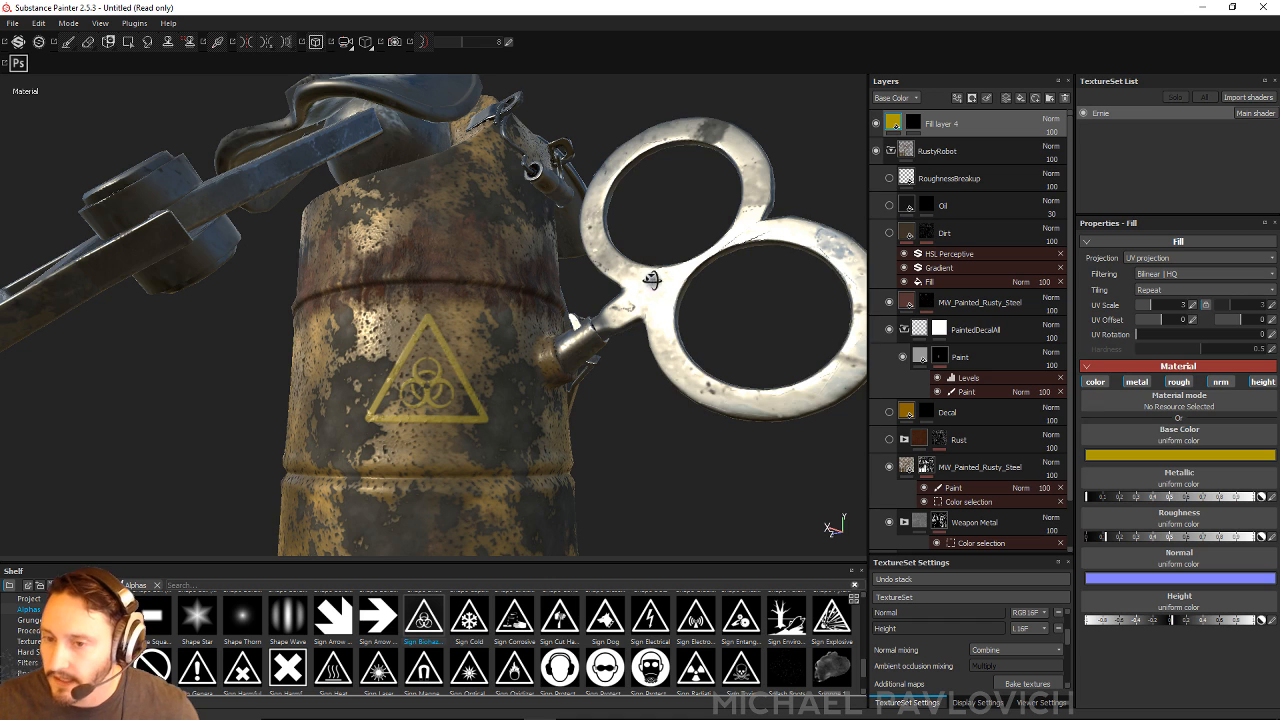
Step: Add a fill effect to Fill layer 4's mask and load Grunge Dirt Scratched as its grayscale
left_click_drag(652, 281, 648, 305, "alt")
left_click(915, 128)
key("1")
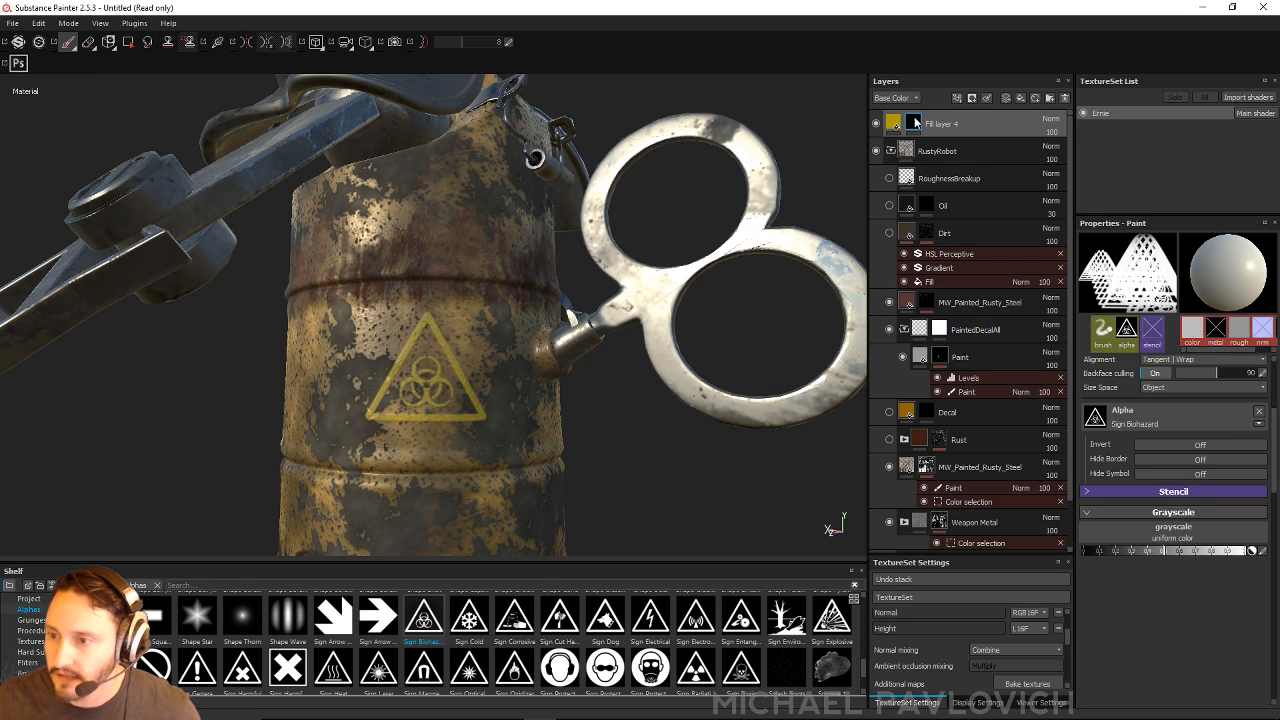
right_click(915, 123)
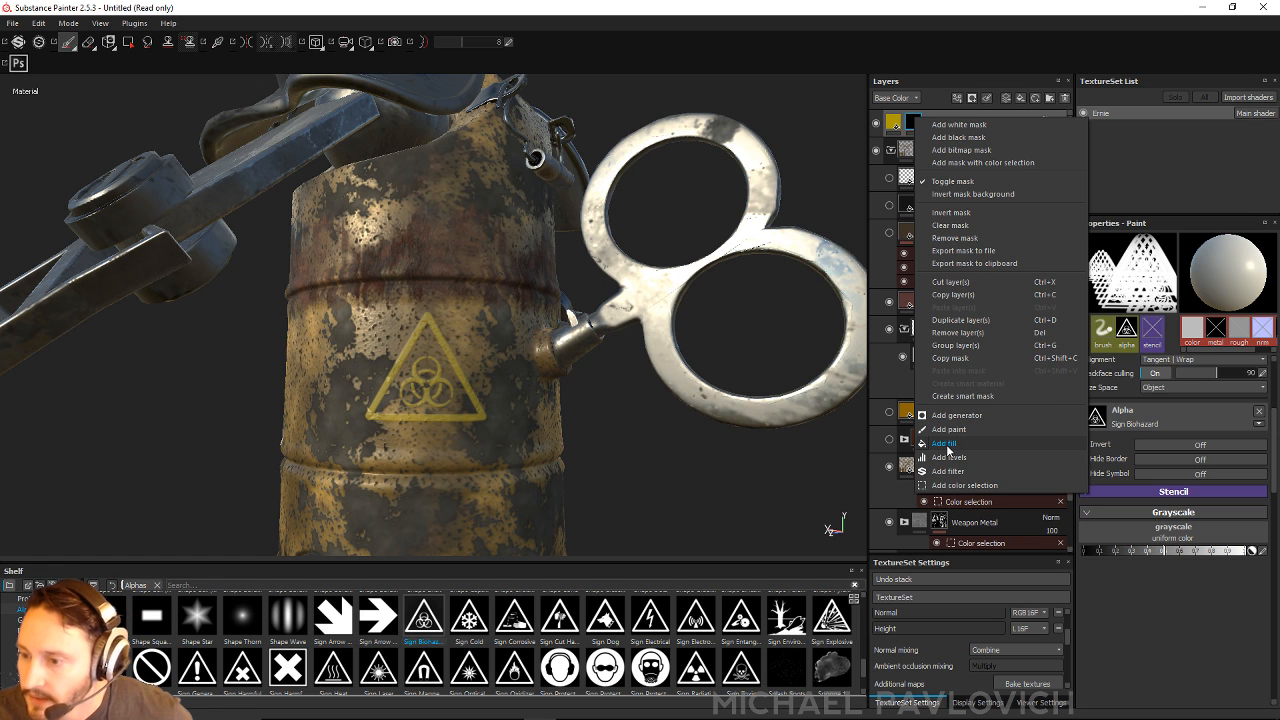
left_click(952, 443)
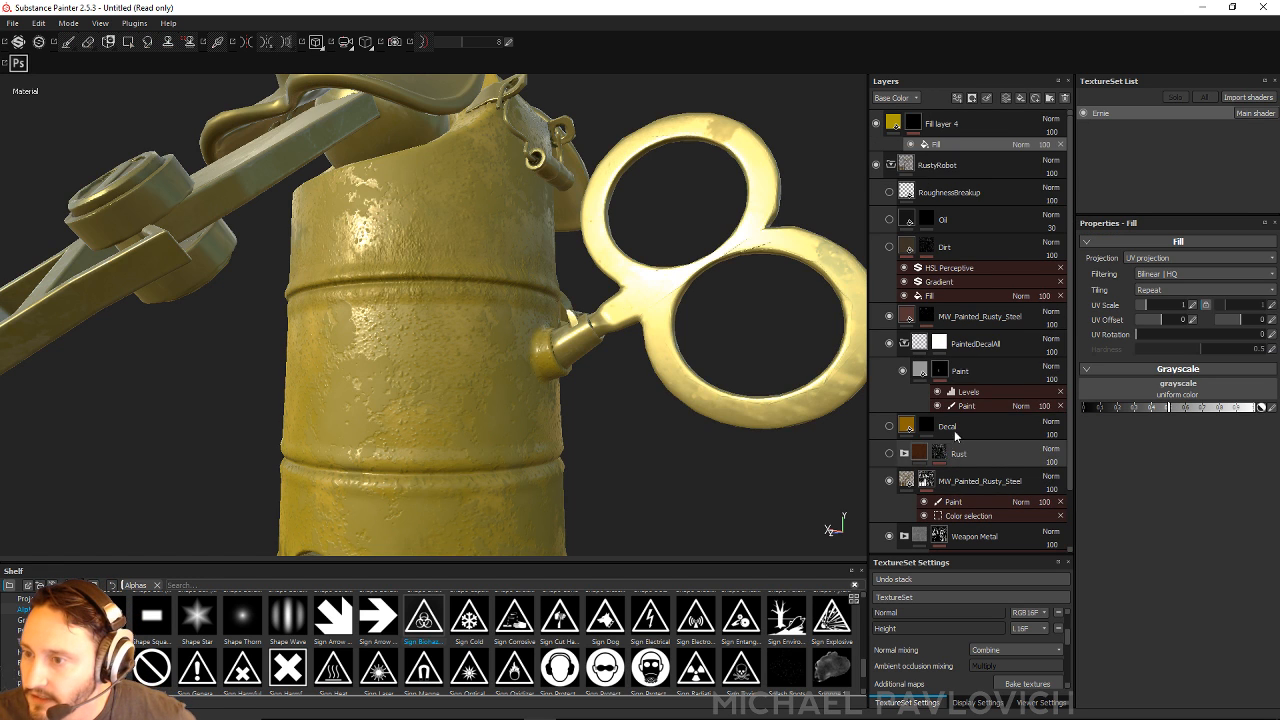
left_click(28, 620)
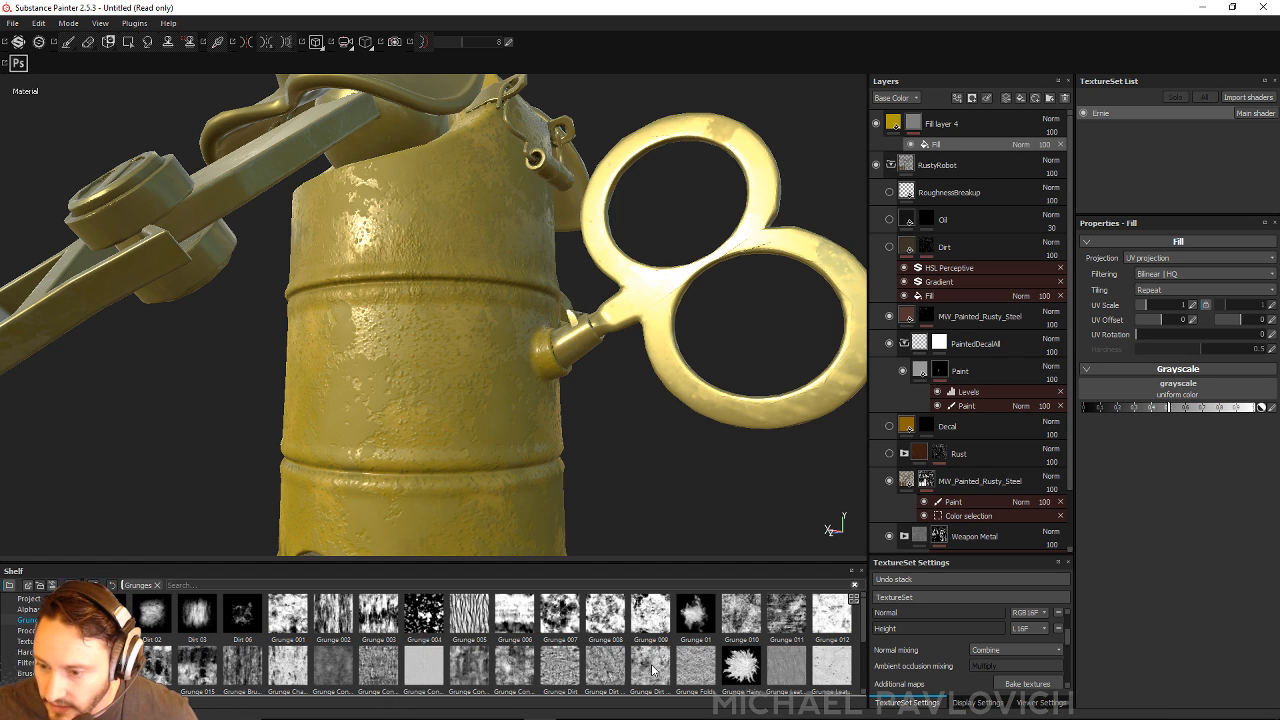
left_click_drag(650, 665, 1175, 392)
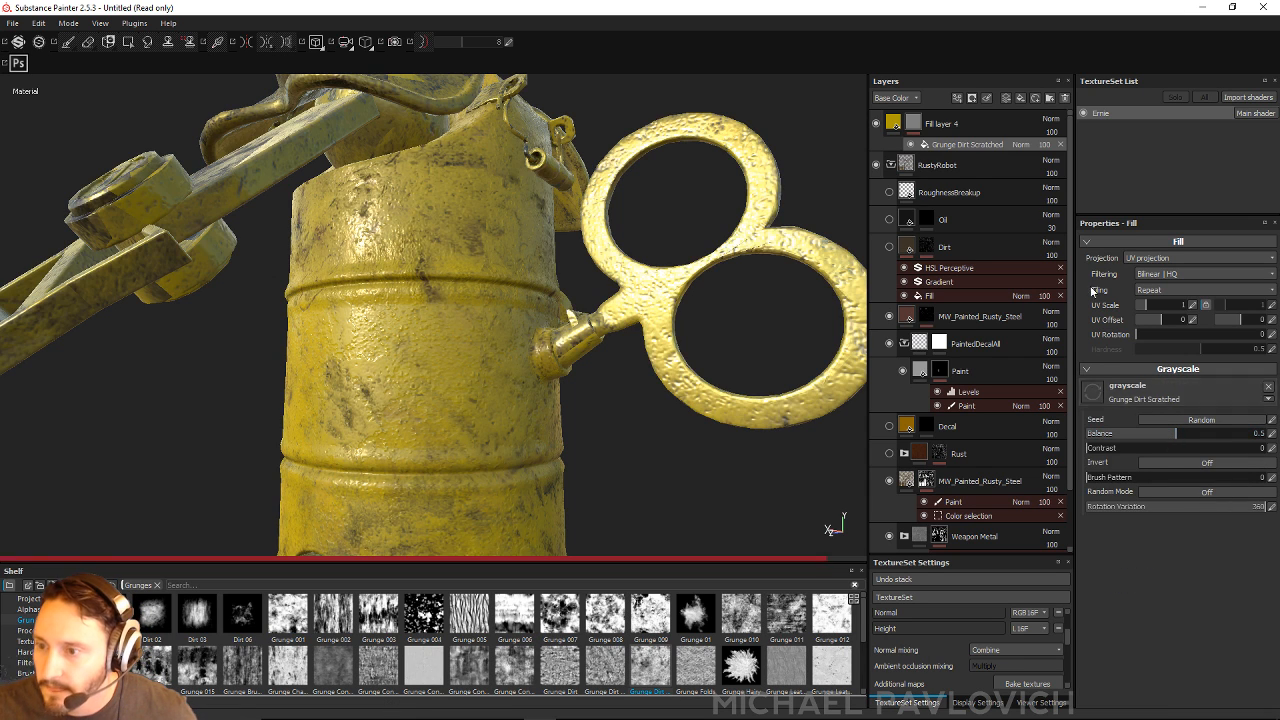
Step: Set the Grunge Dirt Scratched effect's blending mode to Multiply and toggle its visibility to compare the worn decal
right_click(975, 145)
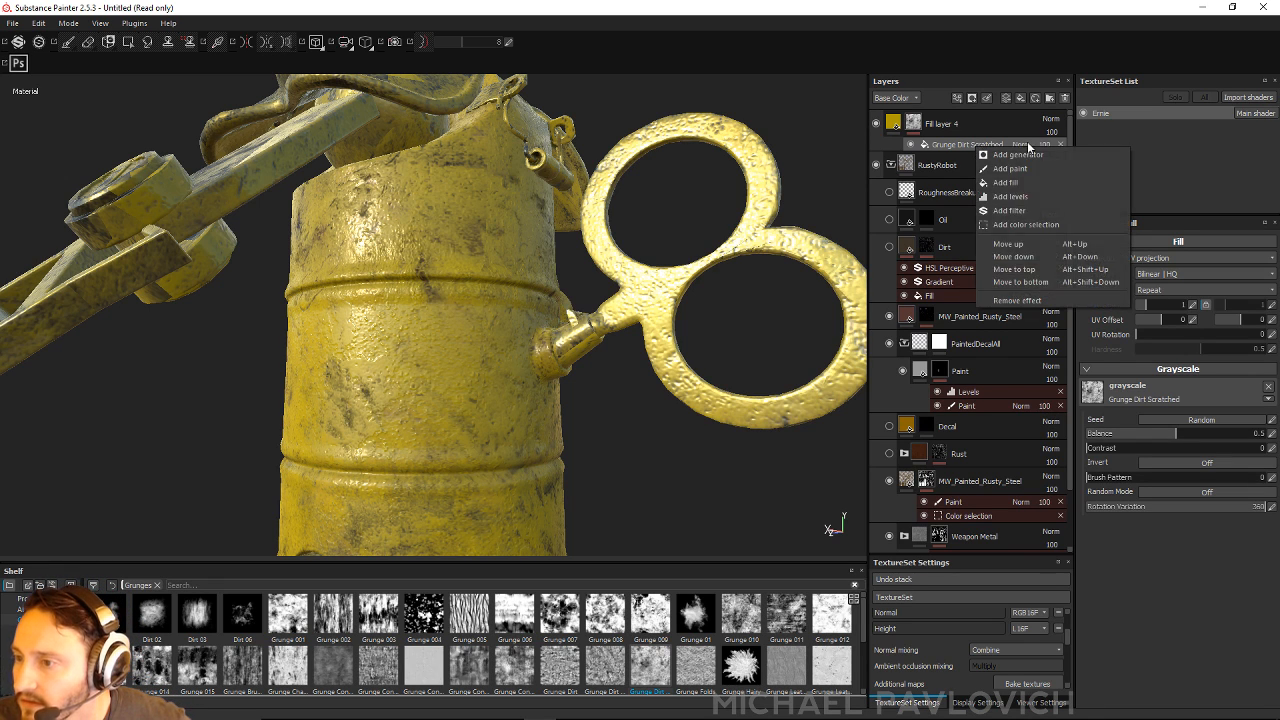
left_click(1021, 144)
left_click(1030, 208)
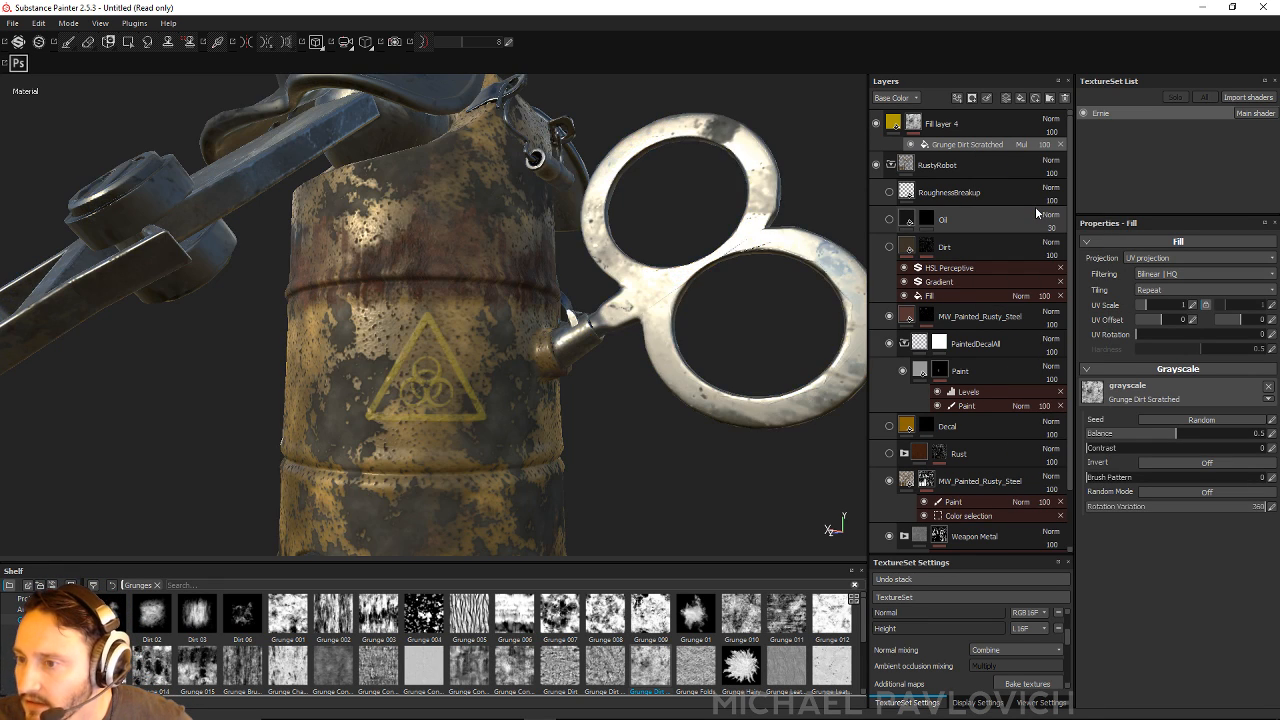
left_click(908, 142)
left_click(908, 142)
left_click(908, 142)
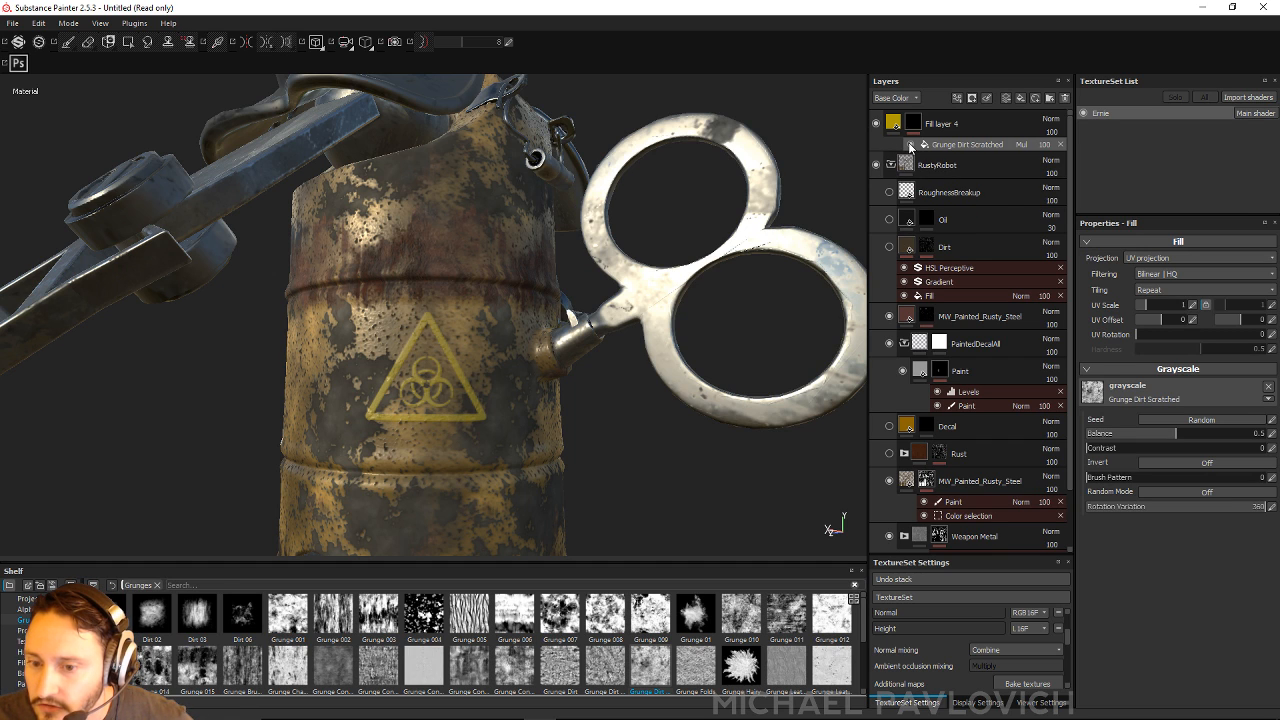
left_click(908, 142)
Step: Add a paint effect above Grunge Dirt Scratched in Fill layer 4's mask and set its grayscale to black
right_click(955, 145)
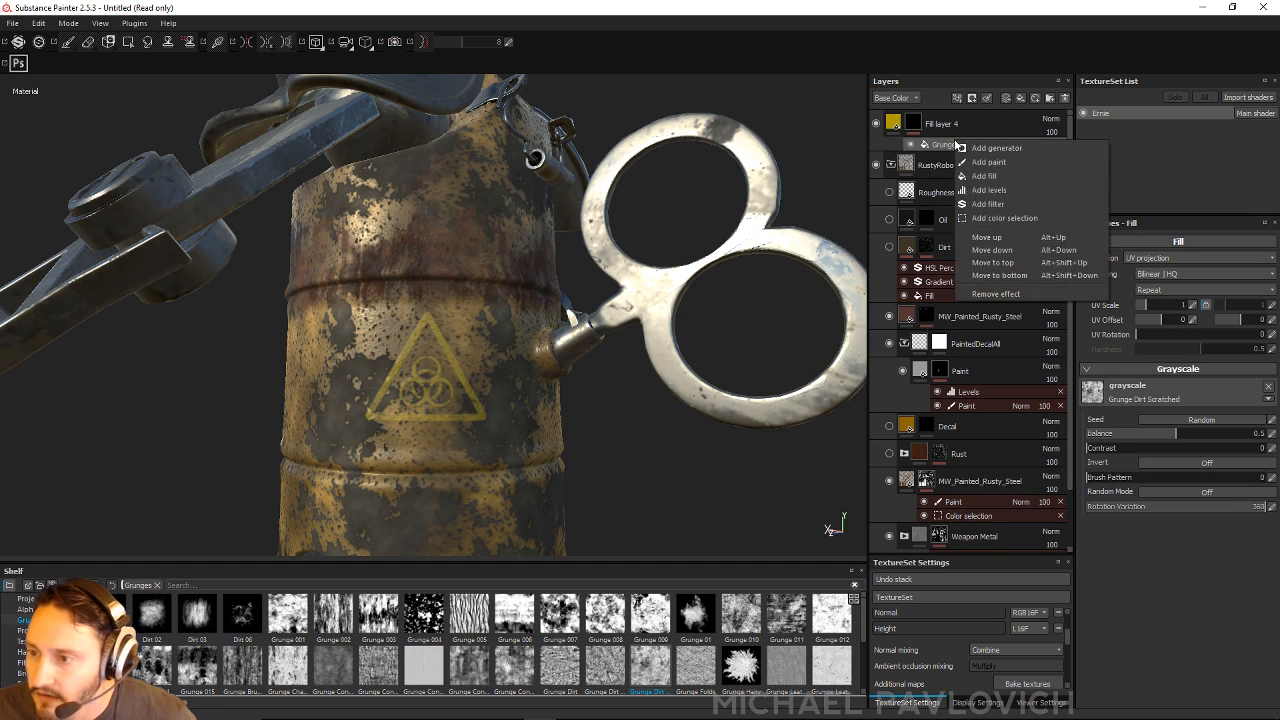
left_click(988, 160)
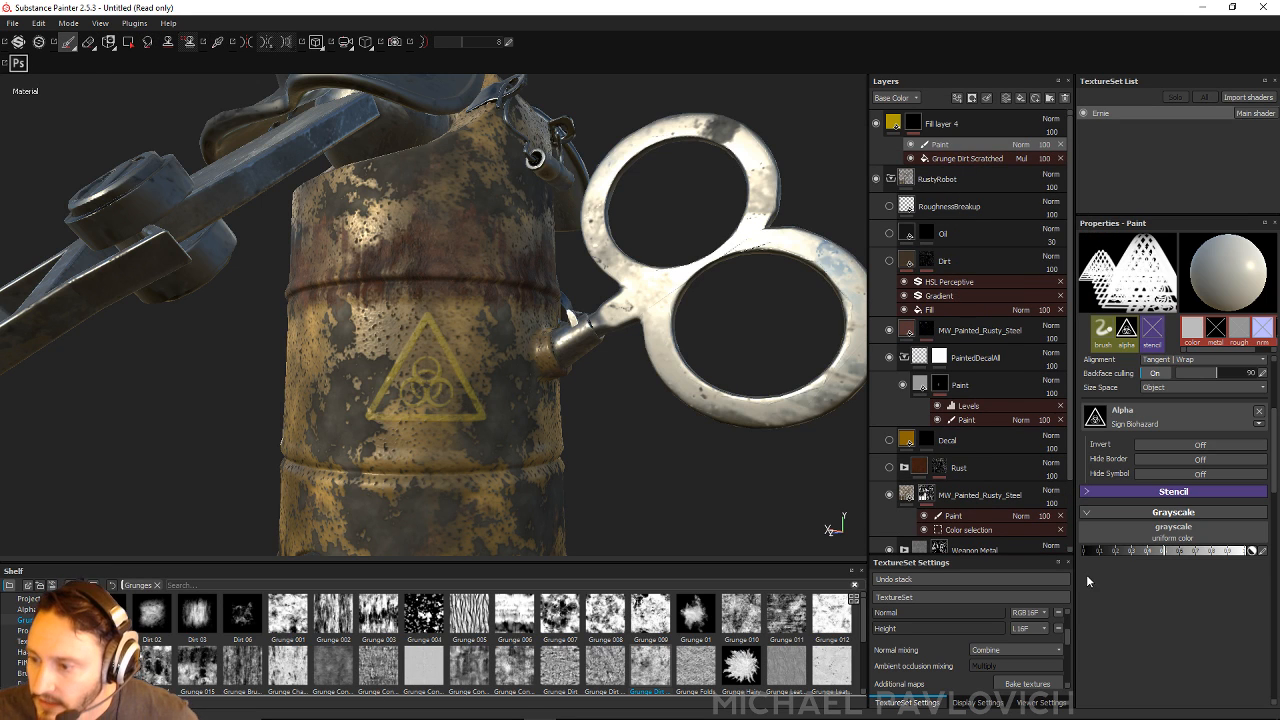
left_click_drag(1145, 552, 1010, 548)
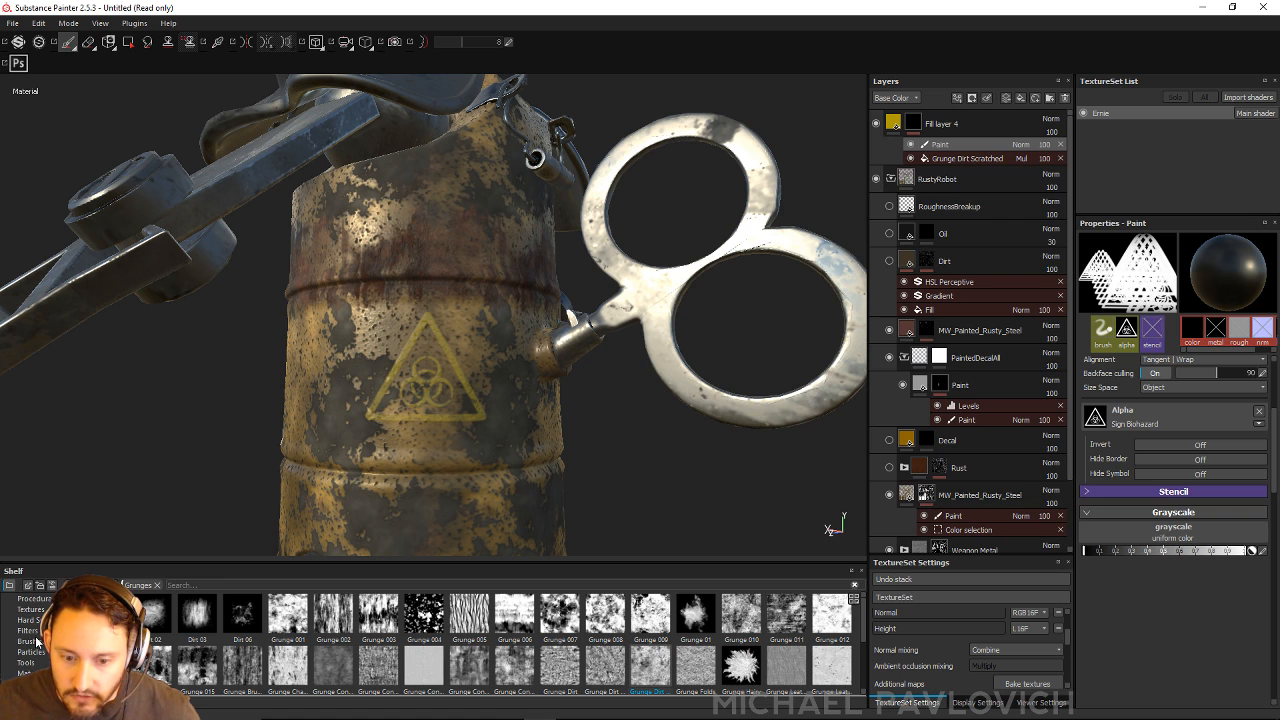
Step: Load the Dirt 2 brush for the mask paint effect and toggle the mask effects' visibility to compare the biohazard decal
left_click(33, 642)
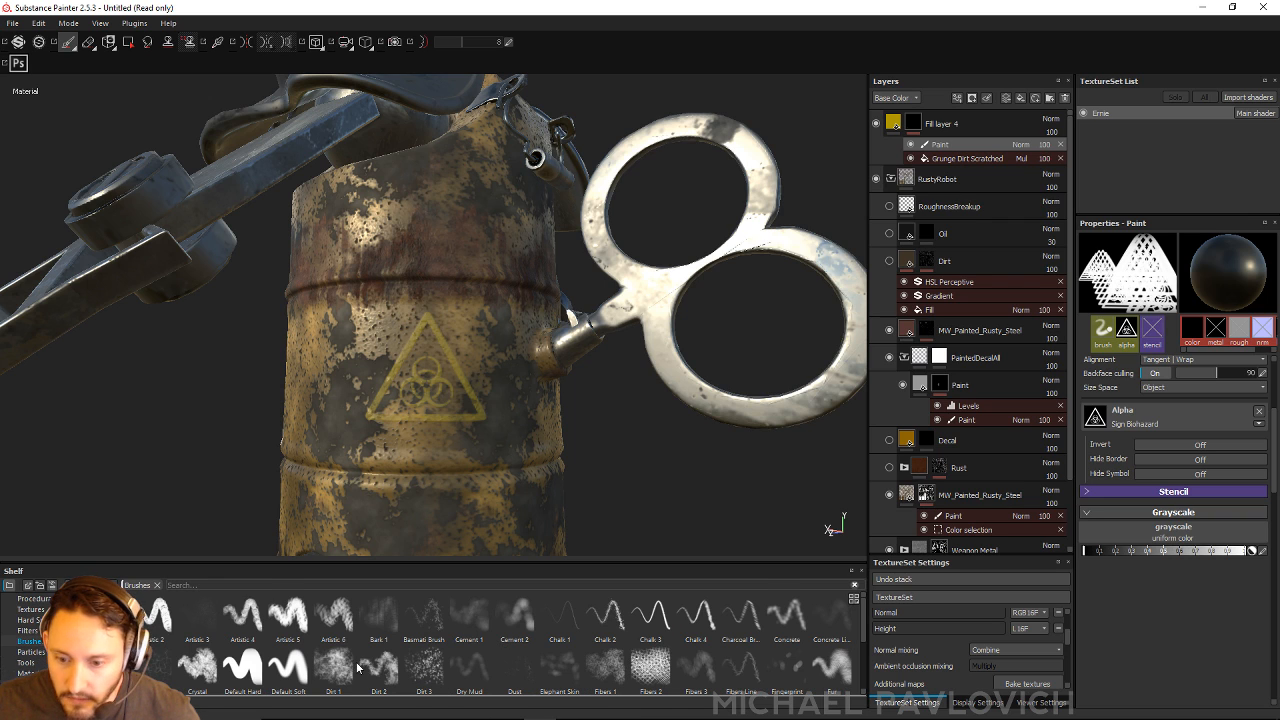
scroll(385, 668, "down", 3)
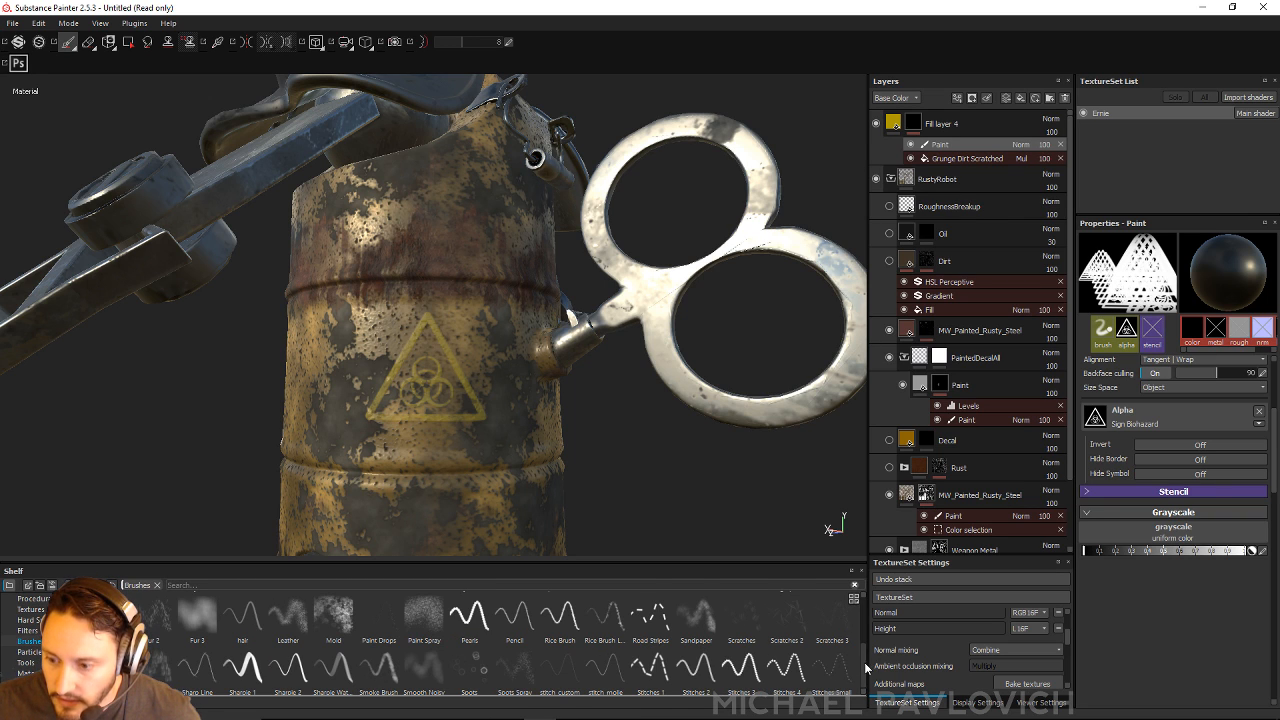
scroll(425, 653, "up", 3)
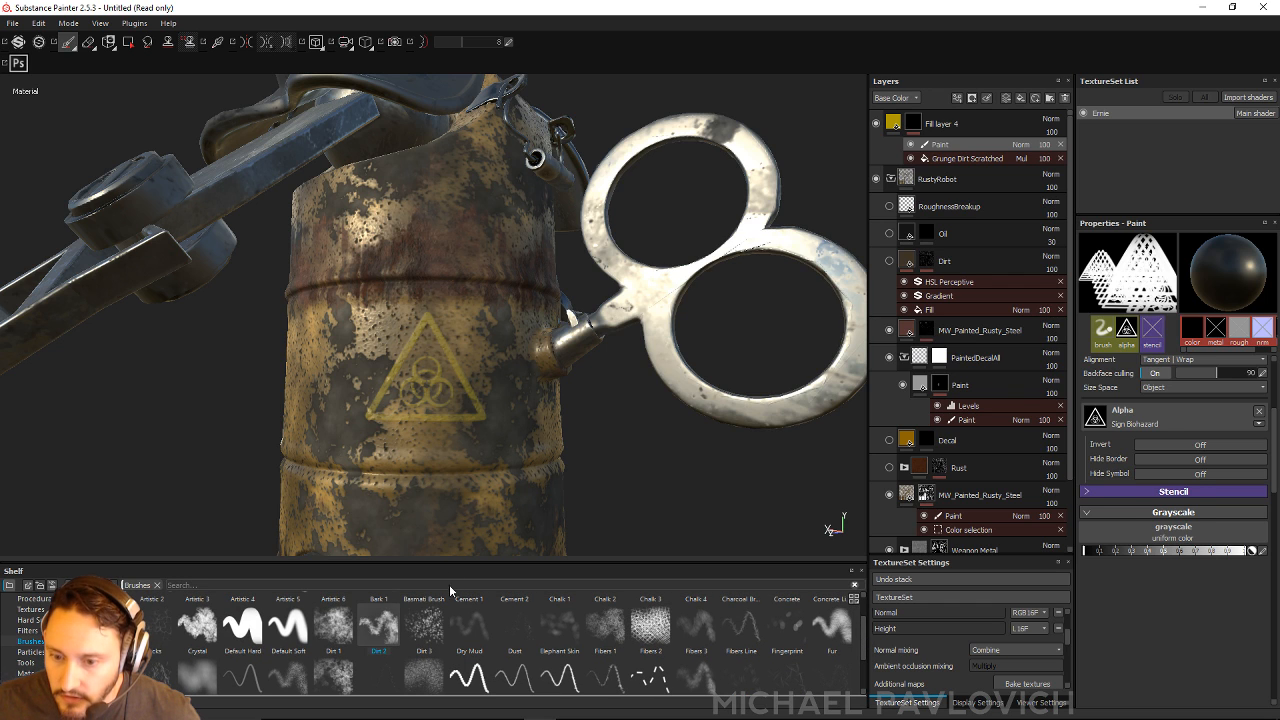
left_click(378, 625)
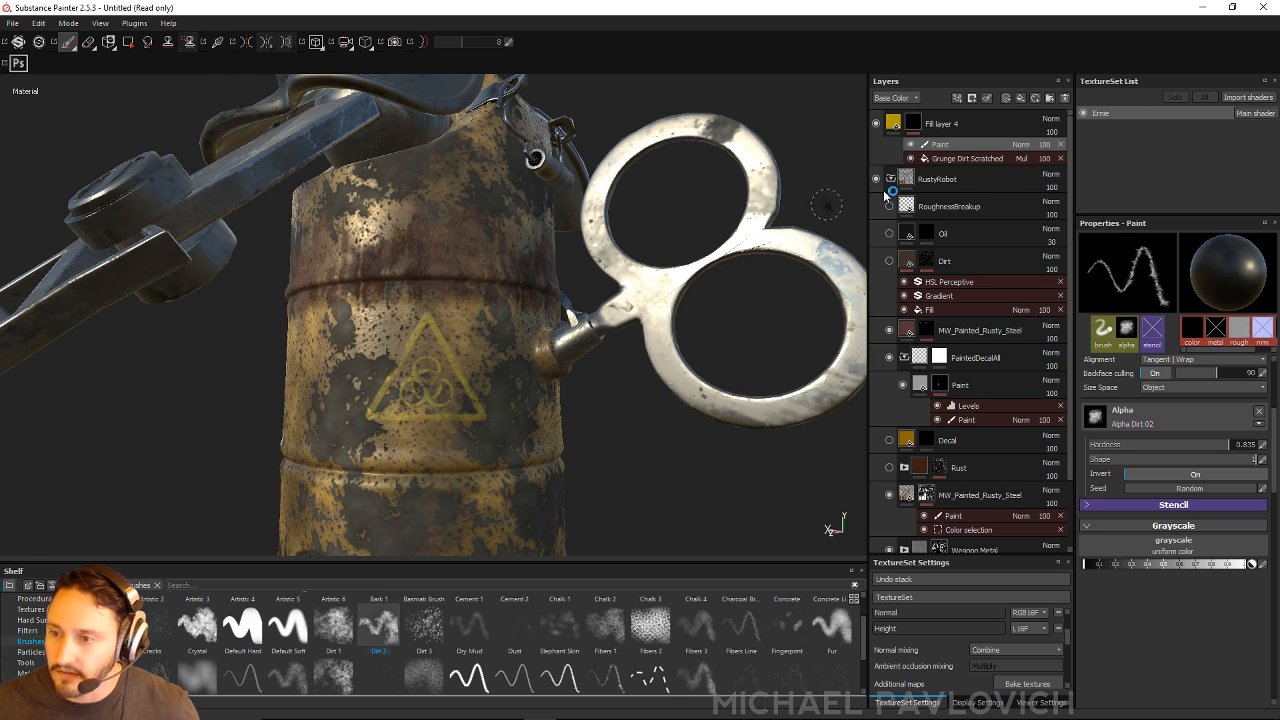
left_click(910, 144)
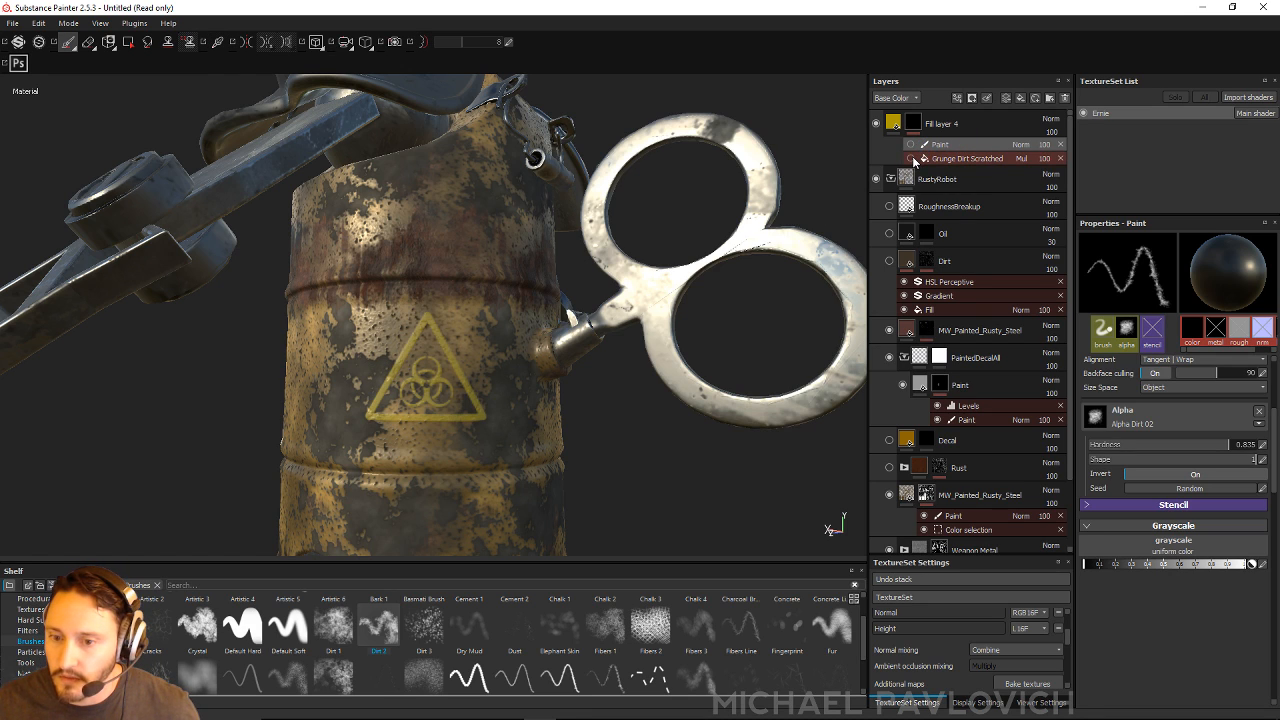
left_click(910, 145)
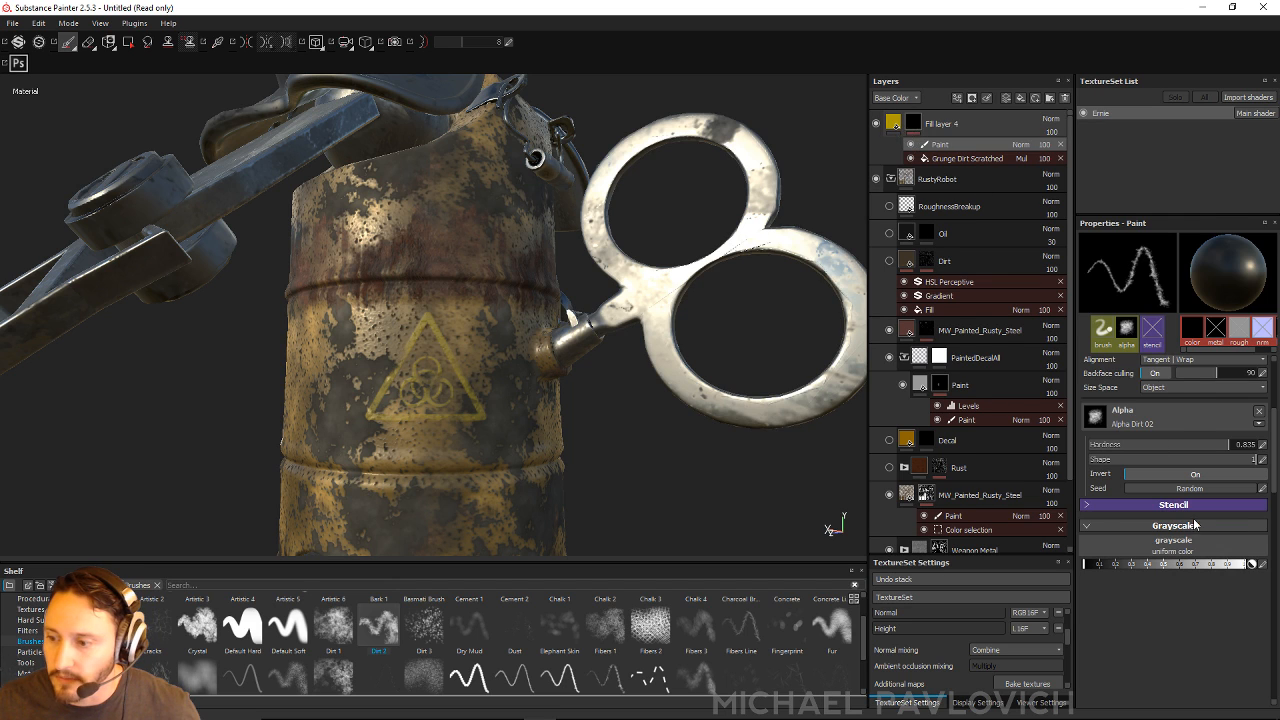
Step: Shift the hue of Fill layer 4's base color to R 0.415, G 0.321, B 0.001
left_click(893, 122)
left_click(1138, 456)
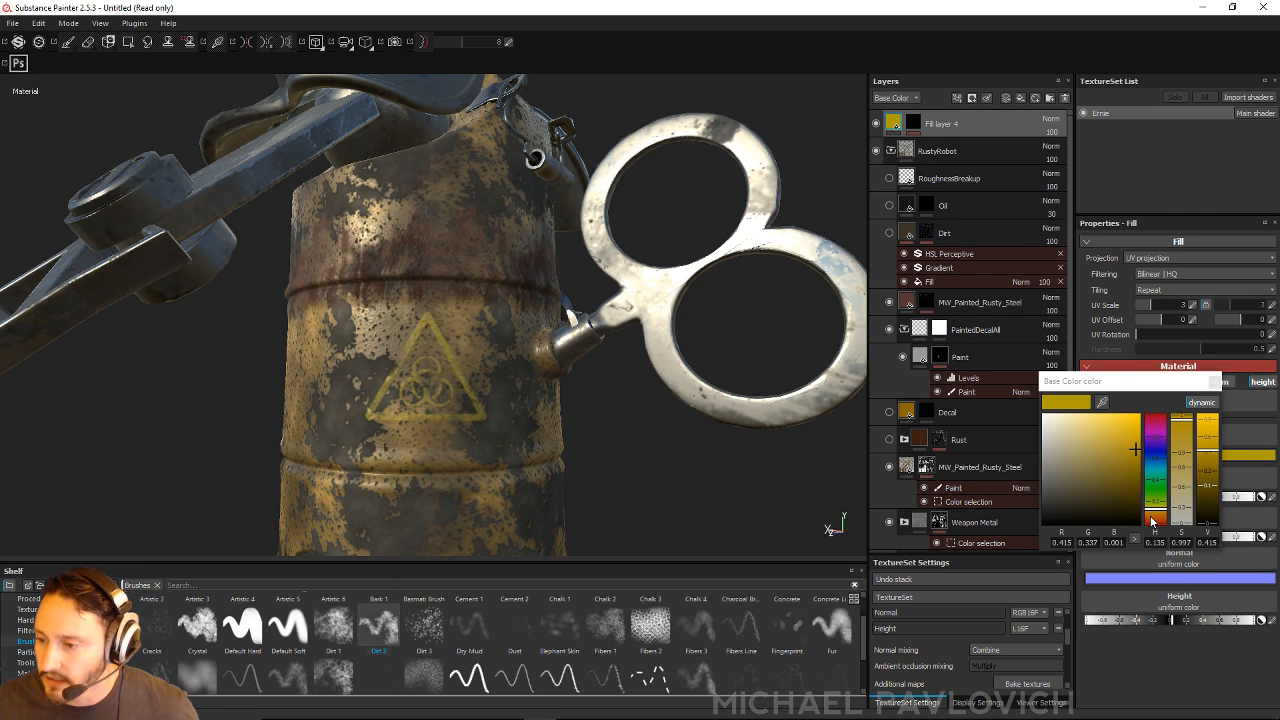
left_click_drag(1152, 520, 1156, 515)
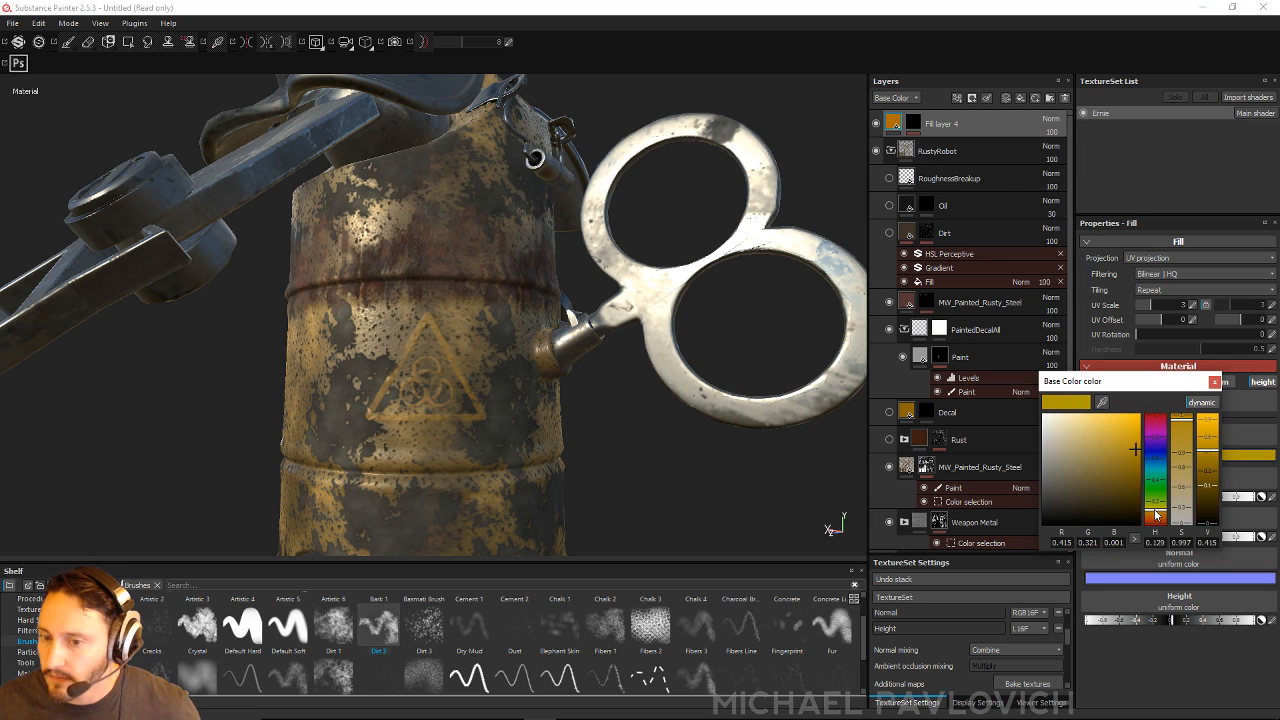
left_click(1214, 382)
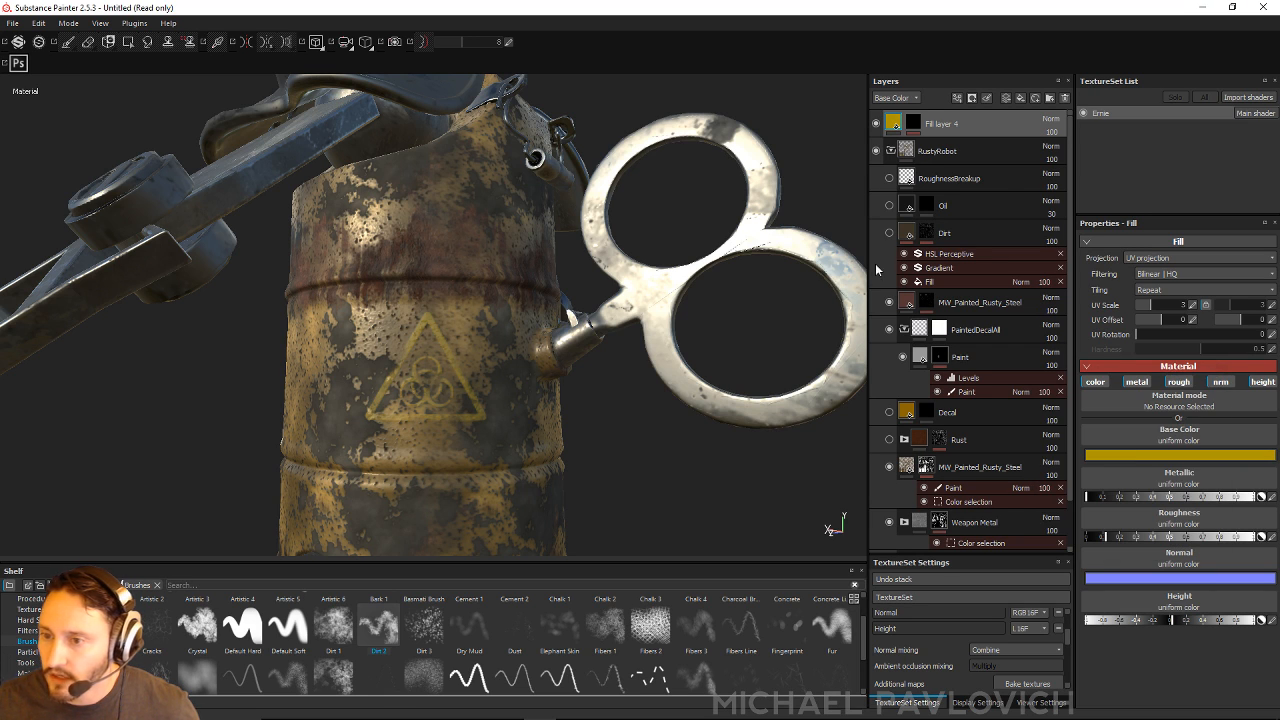
Step: Try the Replace blending mode for Fill layer 4's Height channel and check the decal's surface on the torso
left_click(893, 98)
left_click(884, 146)
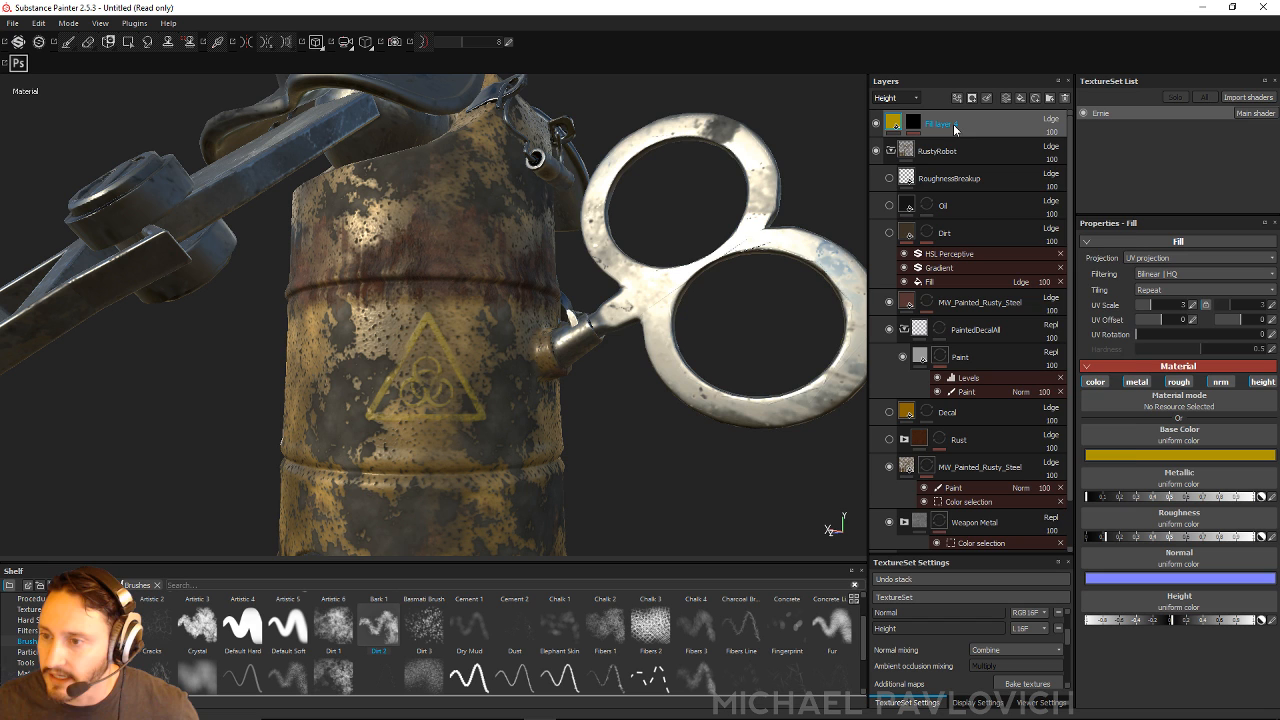
left_click(1051, 119)
left_click(1054, 165)
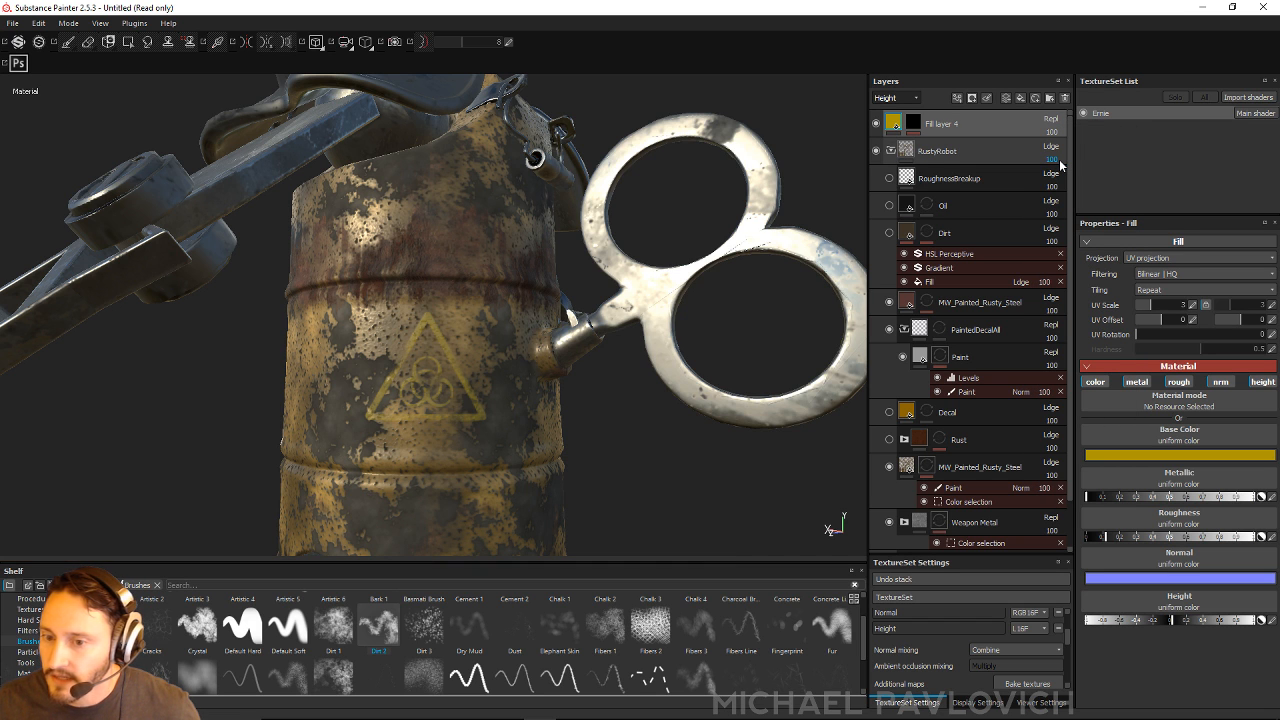
left_click_drag(419, 402, 497, 409, "alt")
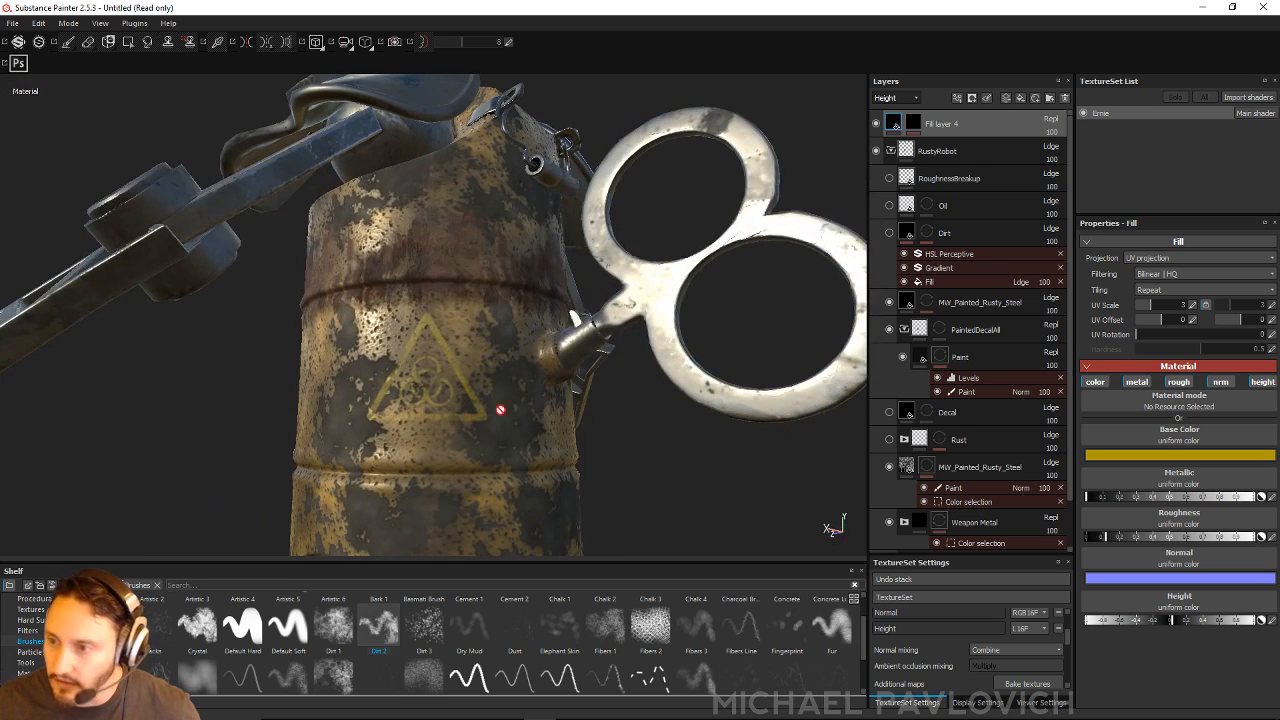
Step: Return Fill layer 4's Height blending mode to Linear dodge (Add) and show the Base Color channel in the layer stack
left_click(1051, 119)
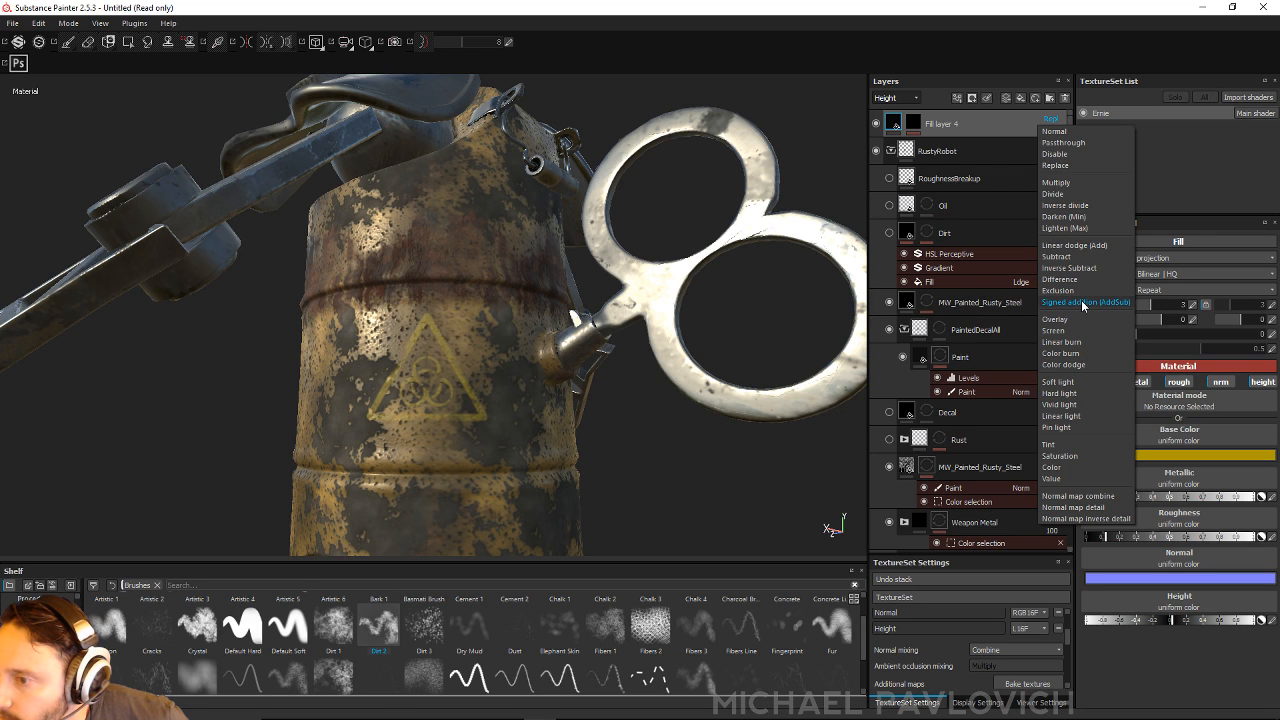
left_click(1076, 246)
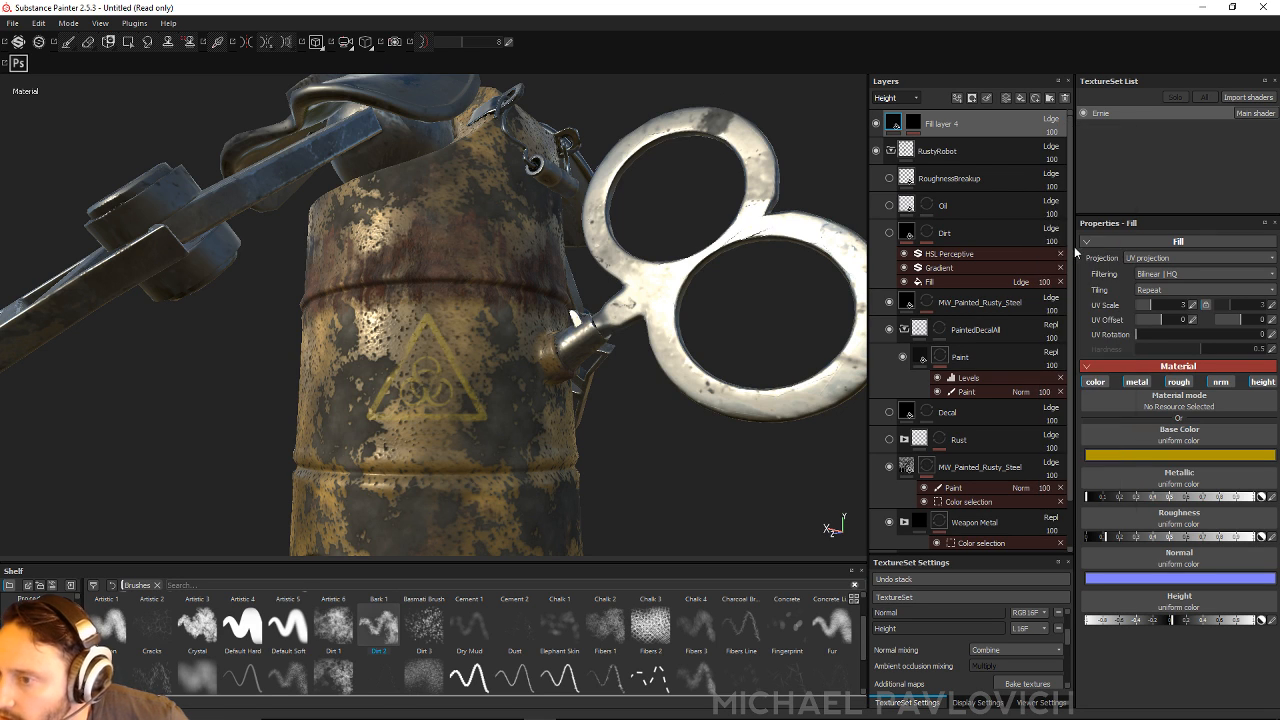
left_click(895, 99)
left_click(891, 109)
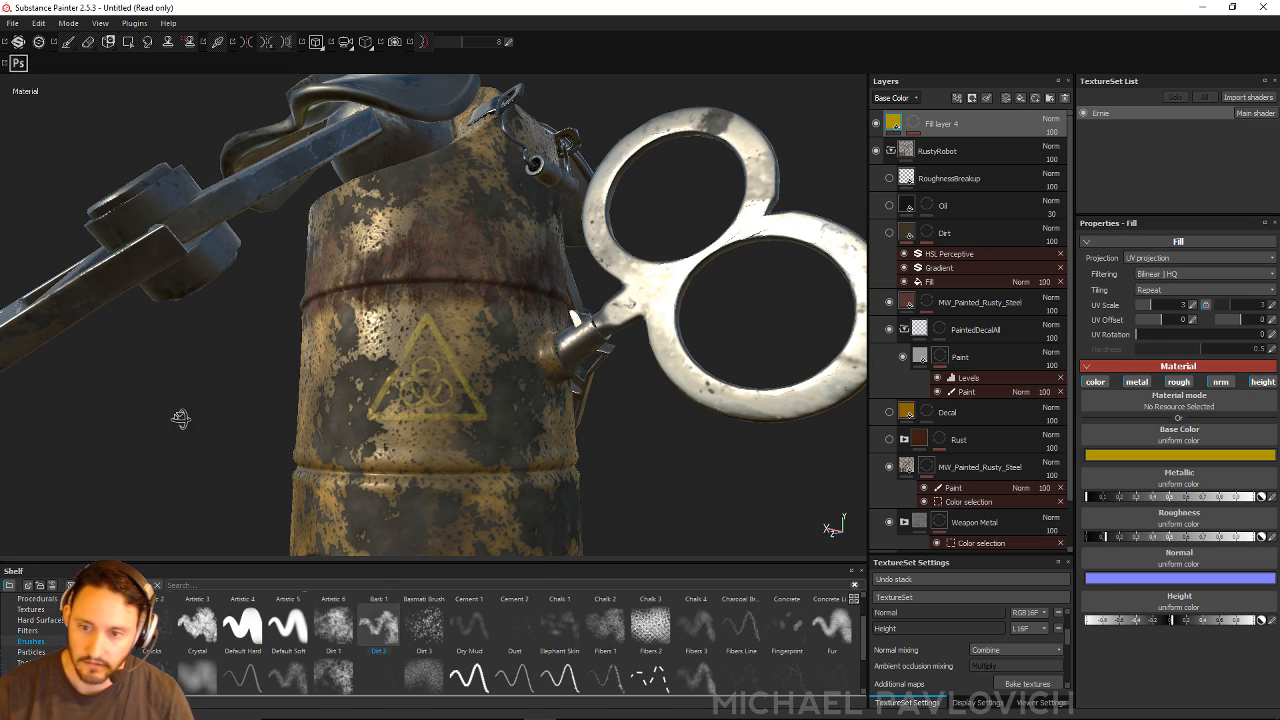
Step: Examine the robot's front, including the painted face, arms and legs, under different lighting directions
mouse_move(180, 419)
left_mouse_down("alt")
mouse_move(300, 385)
mouse_move(330, 350)
left_mouse_up("alt")
mouse_move(330, 350)
right_mouse_down("alt")
mouse_move(186, 292)
mouse_move(235, 400)
mouse_move(265, 425)
right_mouse_up("alt")
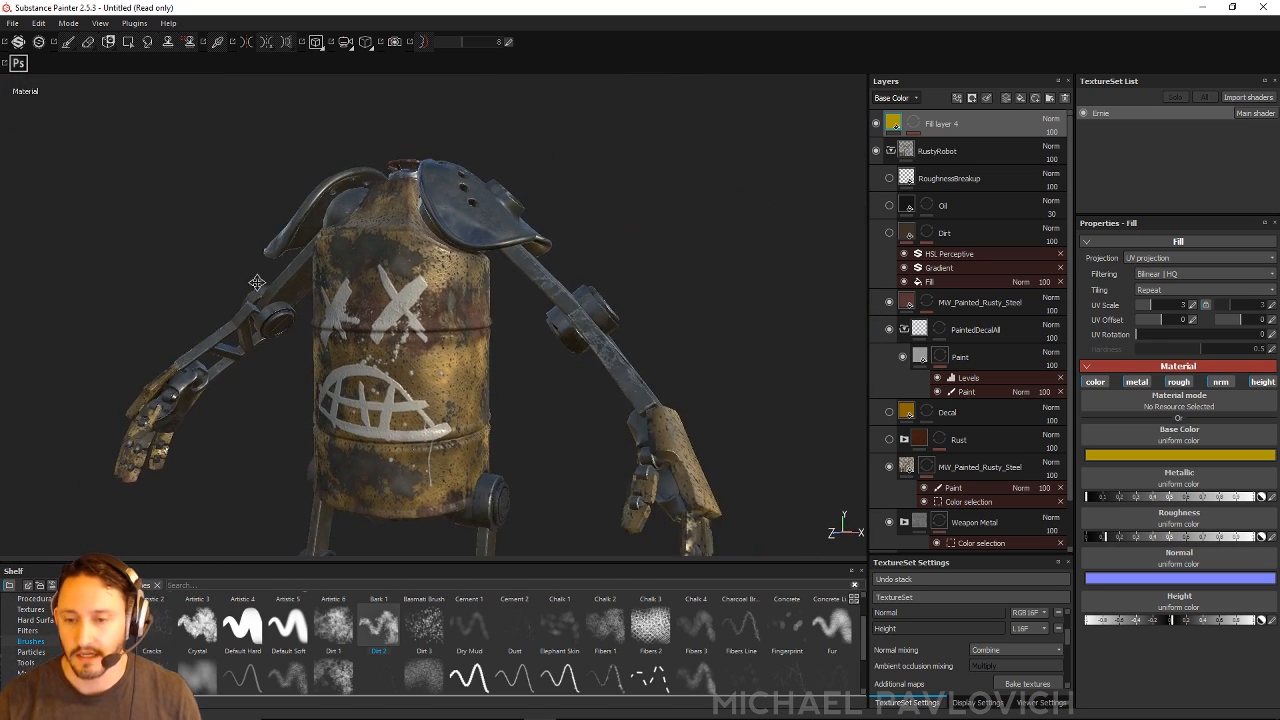
left_click_drag(280, 370, 416, 289, "alt")
right_click_drag(496, 335, 563, 349, "shift")
left_click_drag(565, 344, 580, 426, "alt")
middle_click_drag(580, 426, 545, 310, "alt")
right_click_drag(545, 310, 621, 361, "alt")
left_click_drag(621, 361, 545, 352, "alt")
right_click_drag(545, 352, 482, 364, "shift")
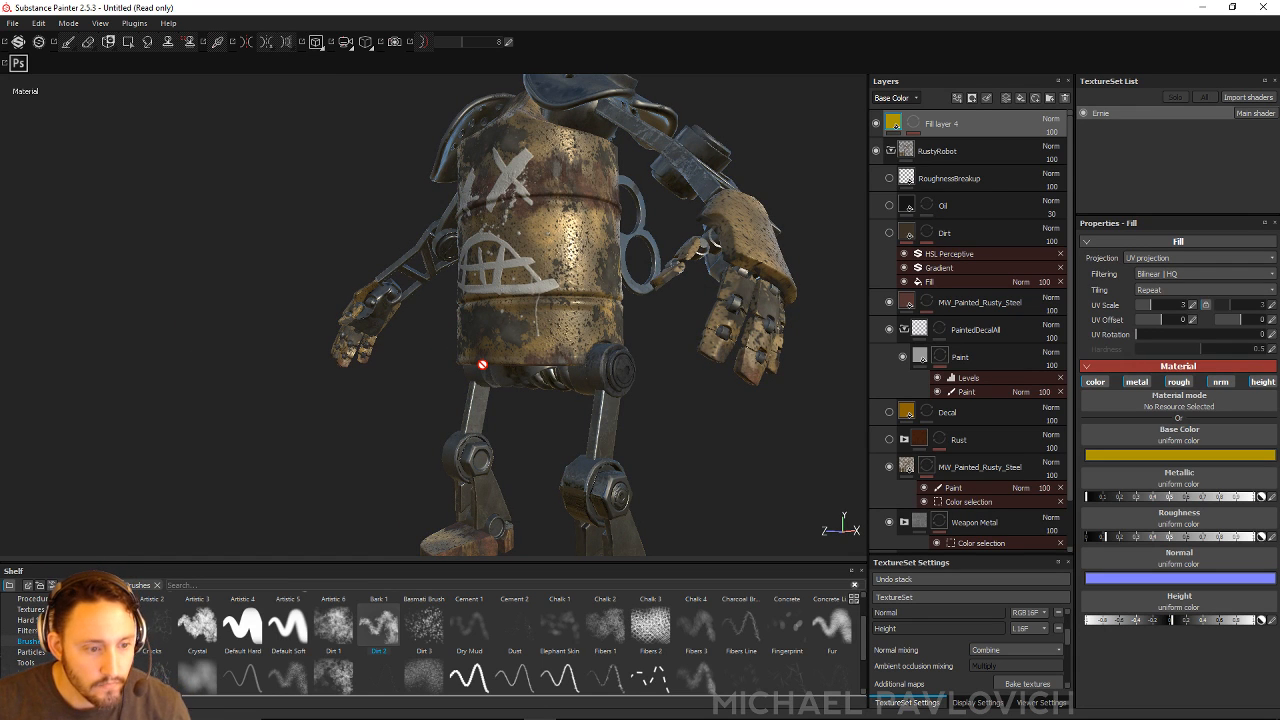
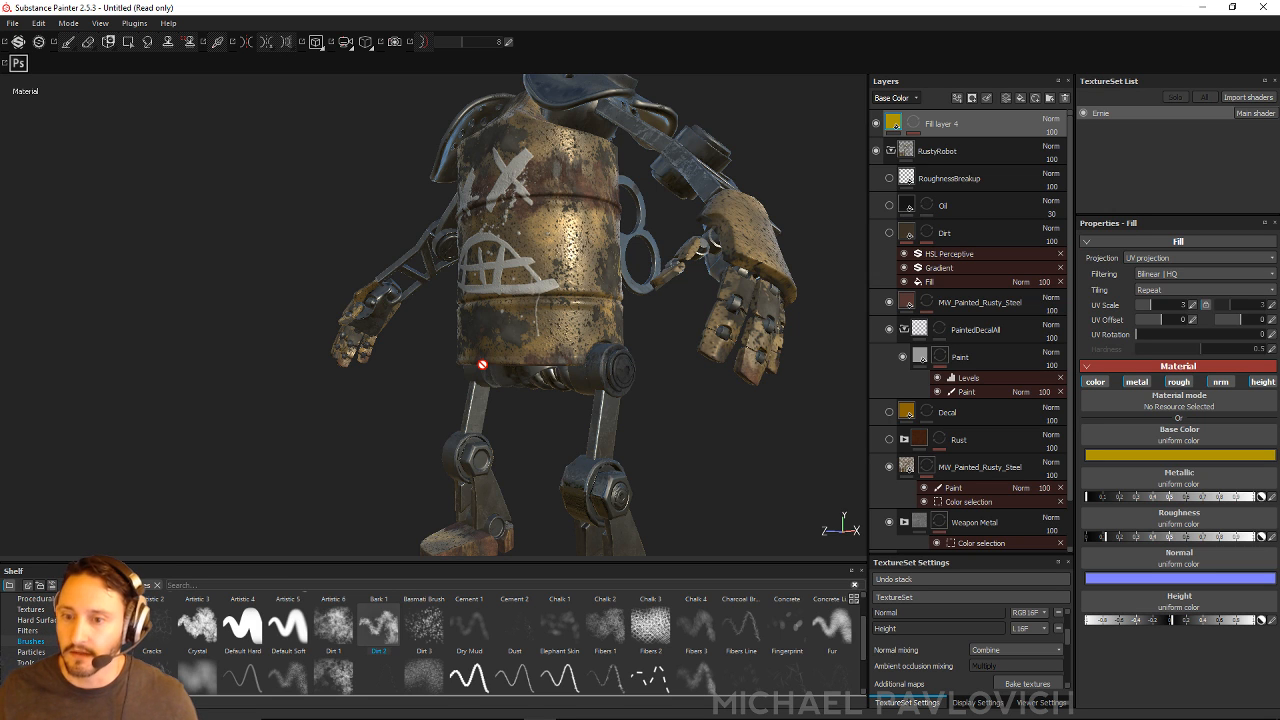
left_click_drag(481, 318, 426, 202, "alt")
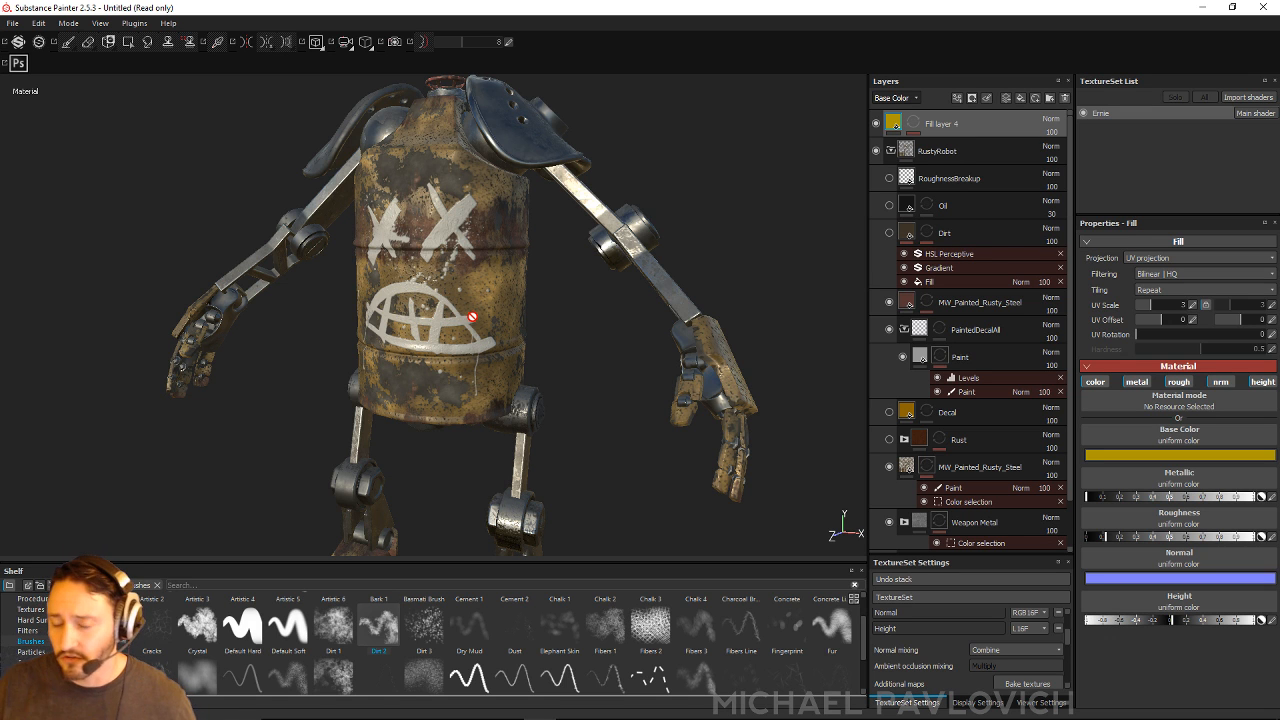
left_click_drag(489, 321, 570, 296, "alt")
right_click_drag(570, 296, 504, 294, "shift")
left_click_drag(569, 291, 573, 293, "alt+shift")
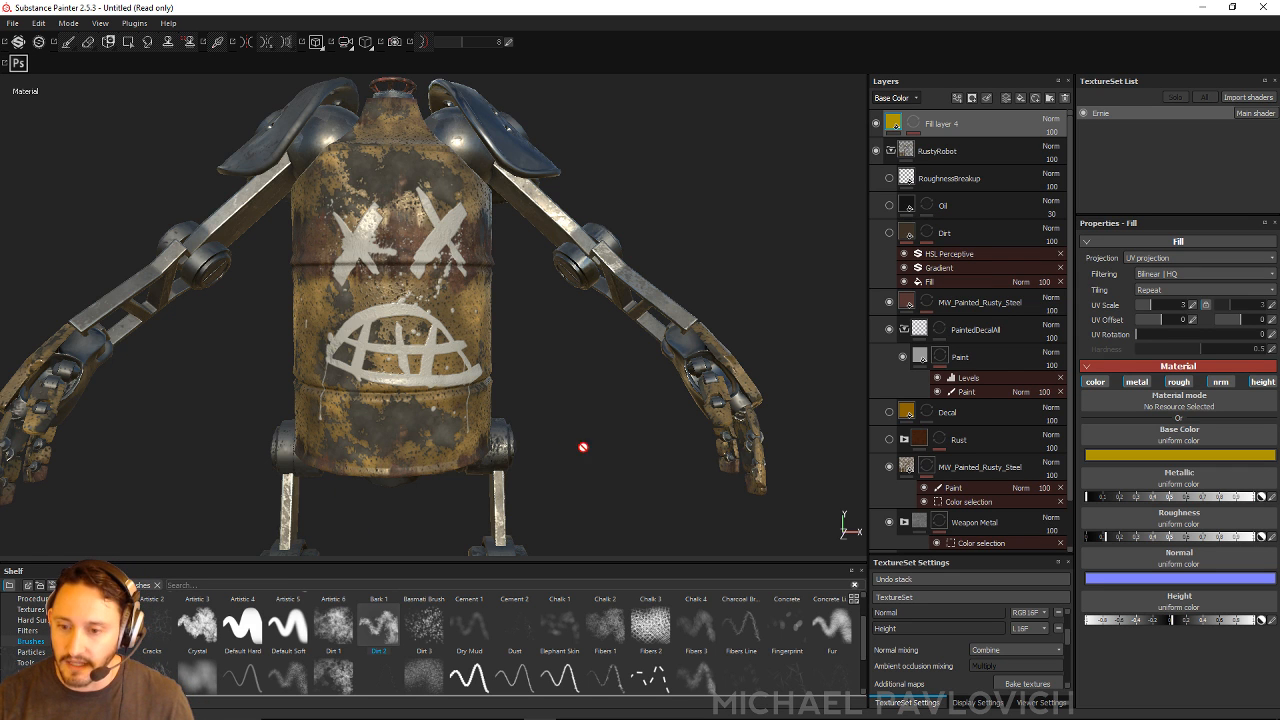
Step: Inspect the biohazard decal and wind-up key around the torso's back, rotating the lighting to check the materials
left_click_drag(583, 447, 282, 438, "alt")
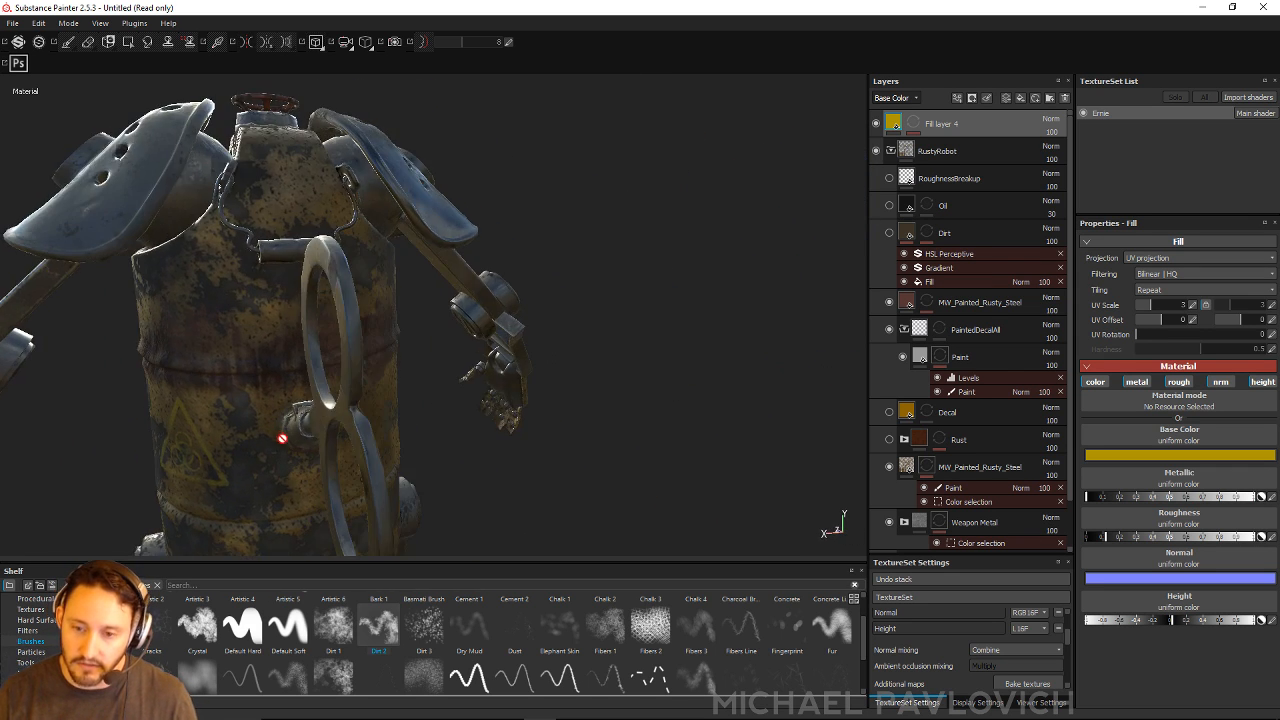
right_click_drag(282, 438, 311, 446, "shift")
left_click_drag(311, 446, 168, 495, "alt")
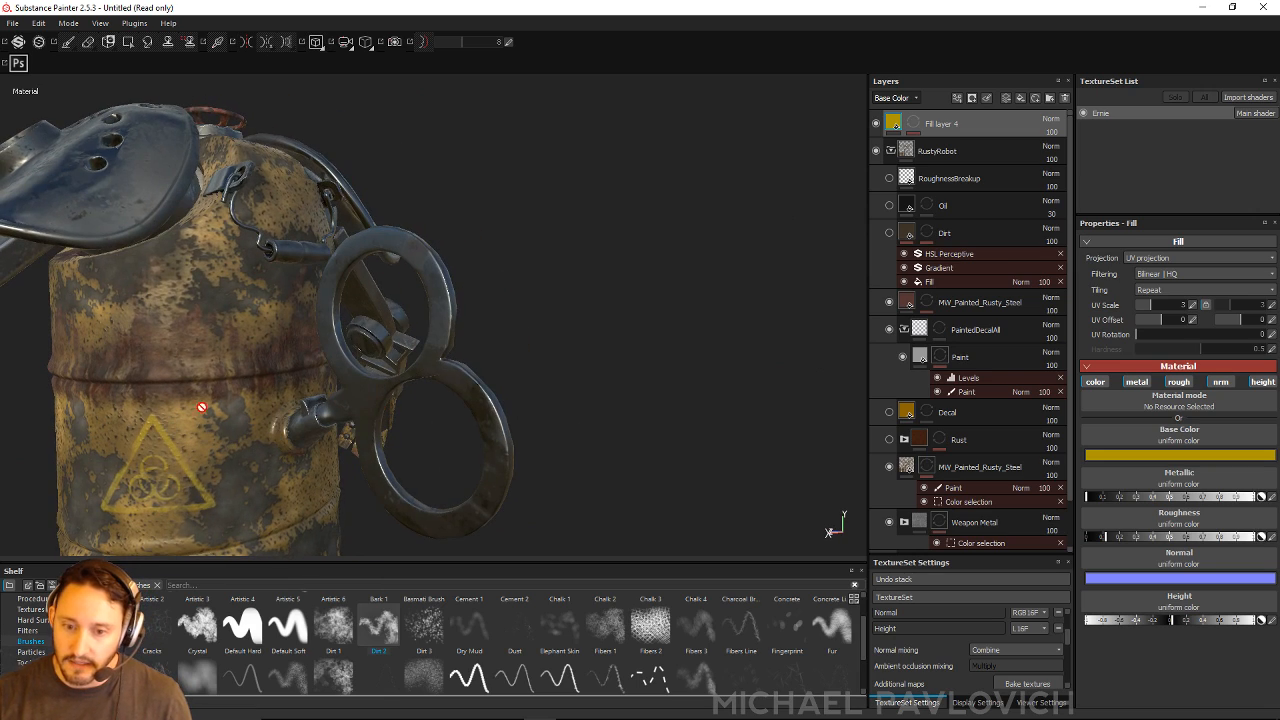
left_click_drag(202, 407, 591, 357, "alt")
right_click_drag(591, 357, 400, 366, "shift")
middle_click_drag(126, 357, 614, 323, "alt")
left_click_drag(614, 323, 514, 374, "alt")
right_click_drag(514, 374, 403, 306, "shift")
middle_click_drag(490, 330, 396, 338, "alt")
right_click_drag(396, 338, 393, 332, "alt")
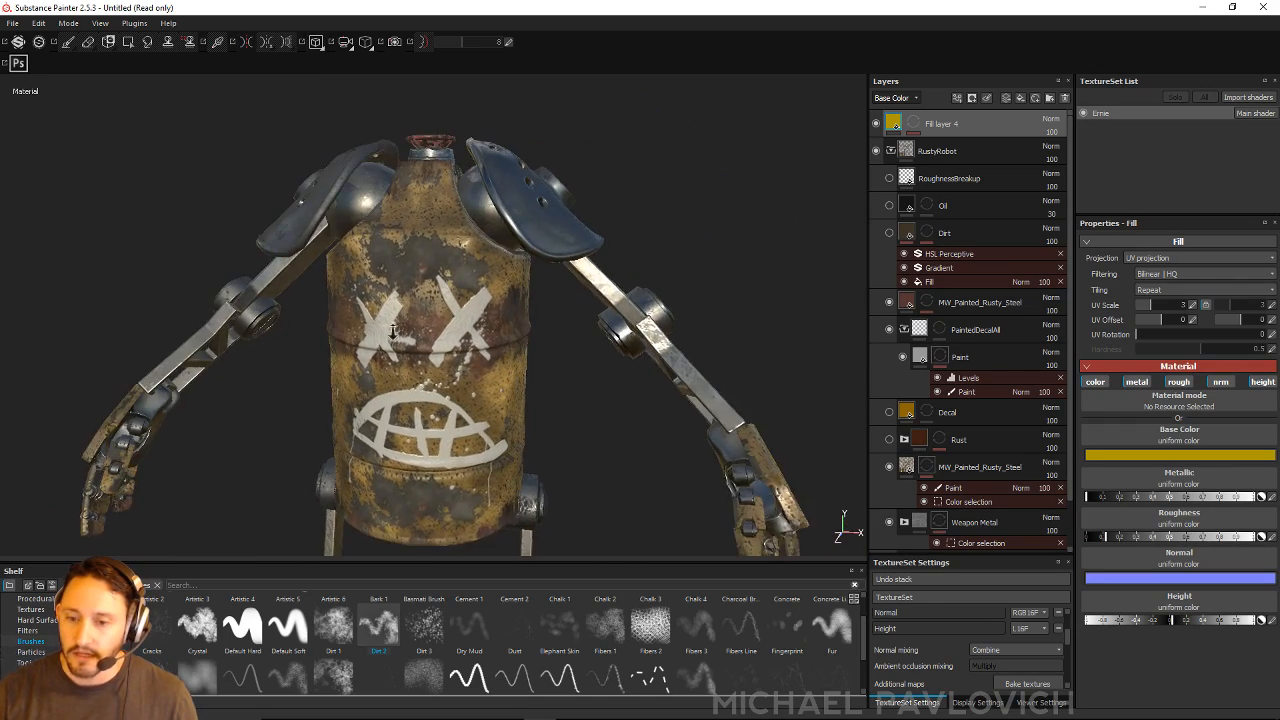
Step: Review the textured torso and arms from several front angles, ending with a closer view of the painted face
left_click_drag(393, 332, 521, 342, "alt")
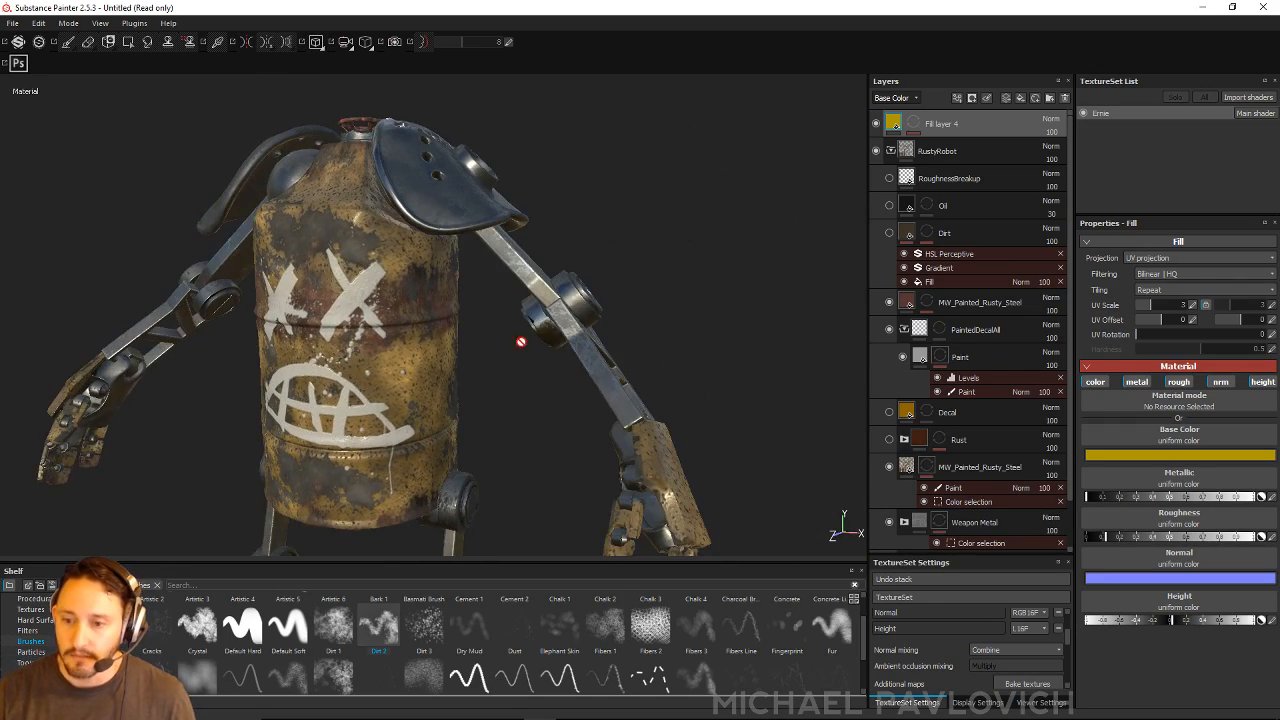
left_click_drag(491, 389, 457, 380, "alt")
right_click_drag(457, 380, 372, 352, "alt")
middle_click_drag(372, 352, 435, 248, "alt")
left_click_drag(435, 248, 472, 262, "alt")
right_click_drag(480, 268, 577, 289, "alt")
middle_click_drag(577, 289, 529, 414, "alt")
key("super")
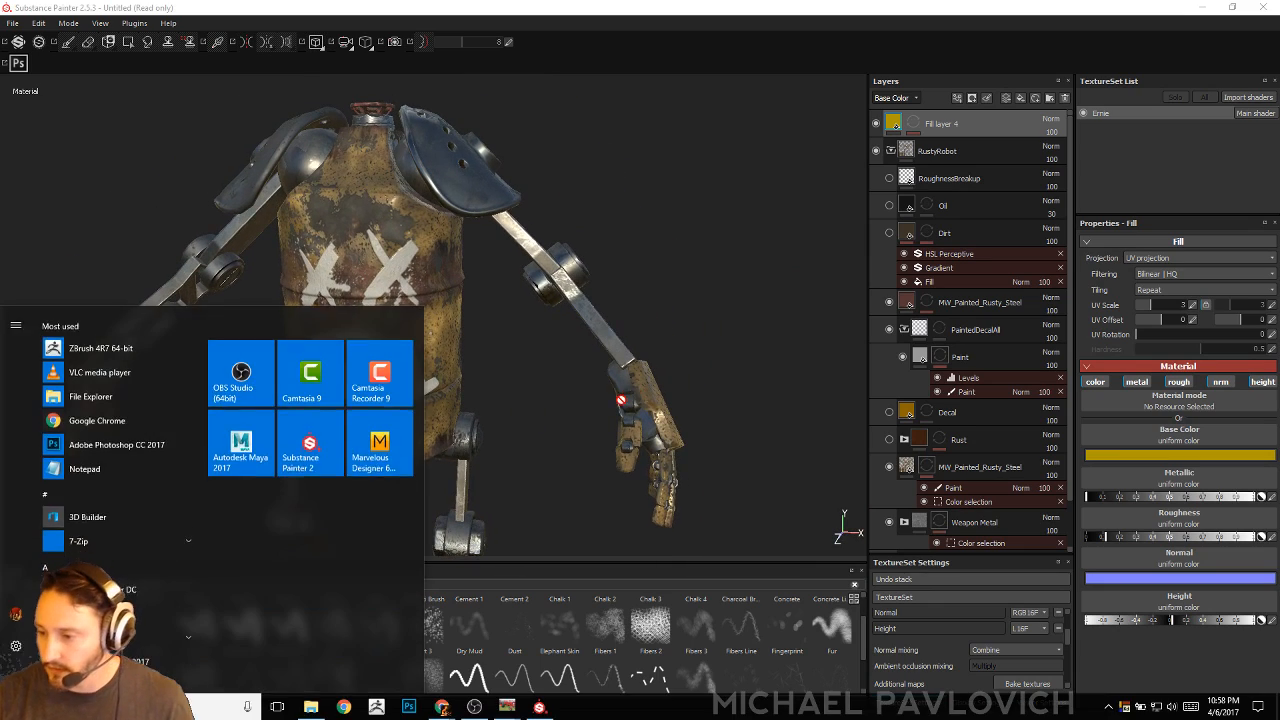
key("super")
left_click_drag(424, 350, 447, 312, "alt")
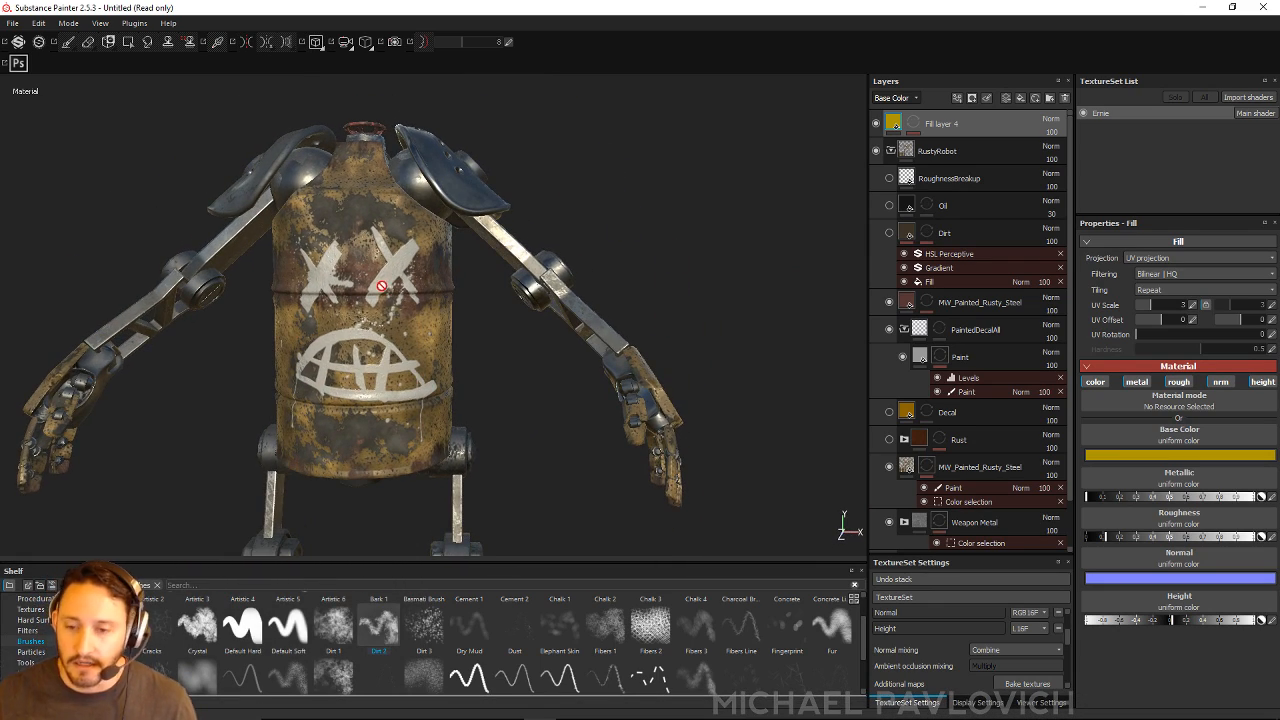
middle_click_drag(381, 286, 474, 315, "alt")
left_click_drag(677, 346, 580, 417, "alt")
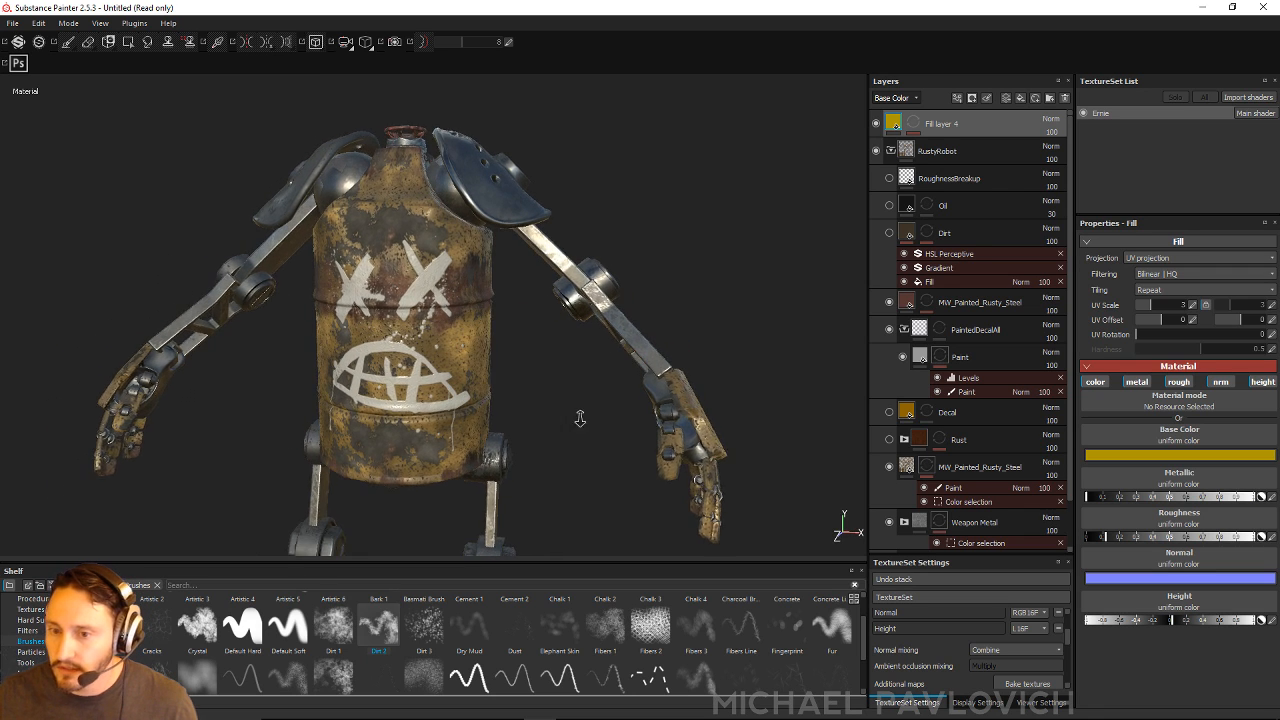
right_click_drag(580, 417, 809, 349, "alt")
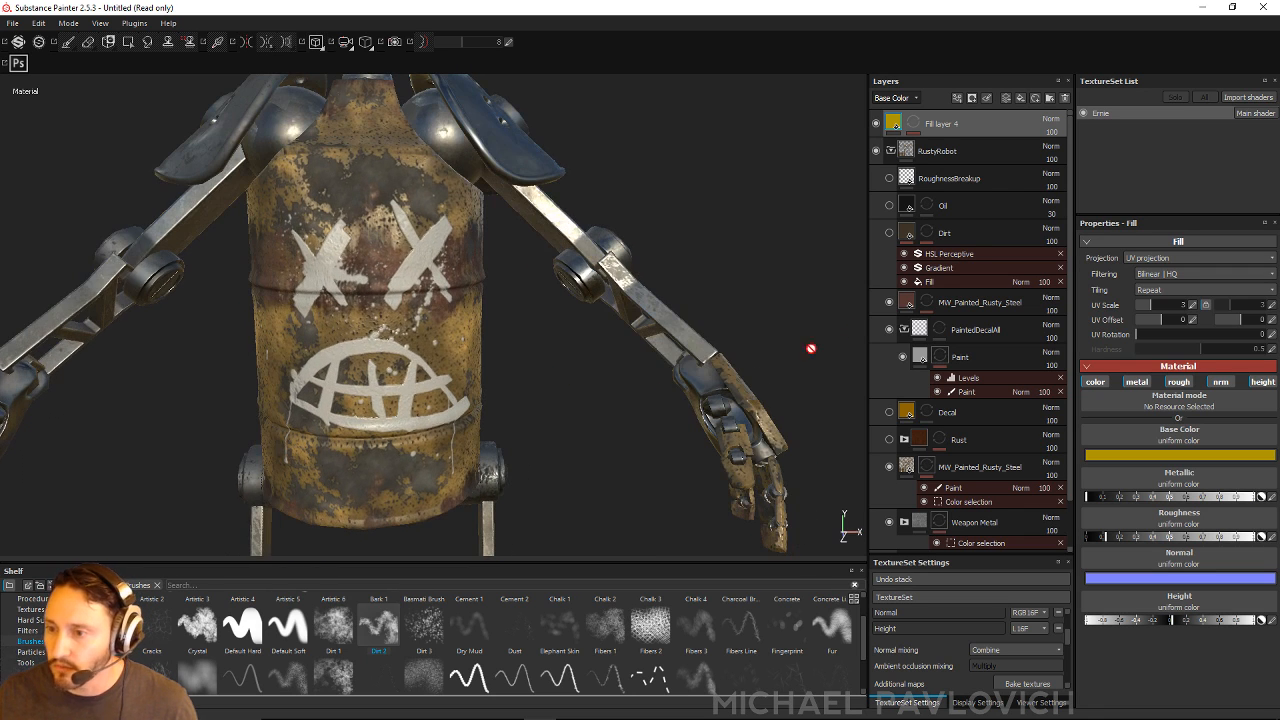
Step: Add a paint effect above Levels in the mask of the Paint layer inside the PaintedDecalAll folder
left_click(905, 355)
left_click(905, 355)
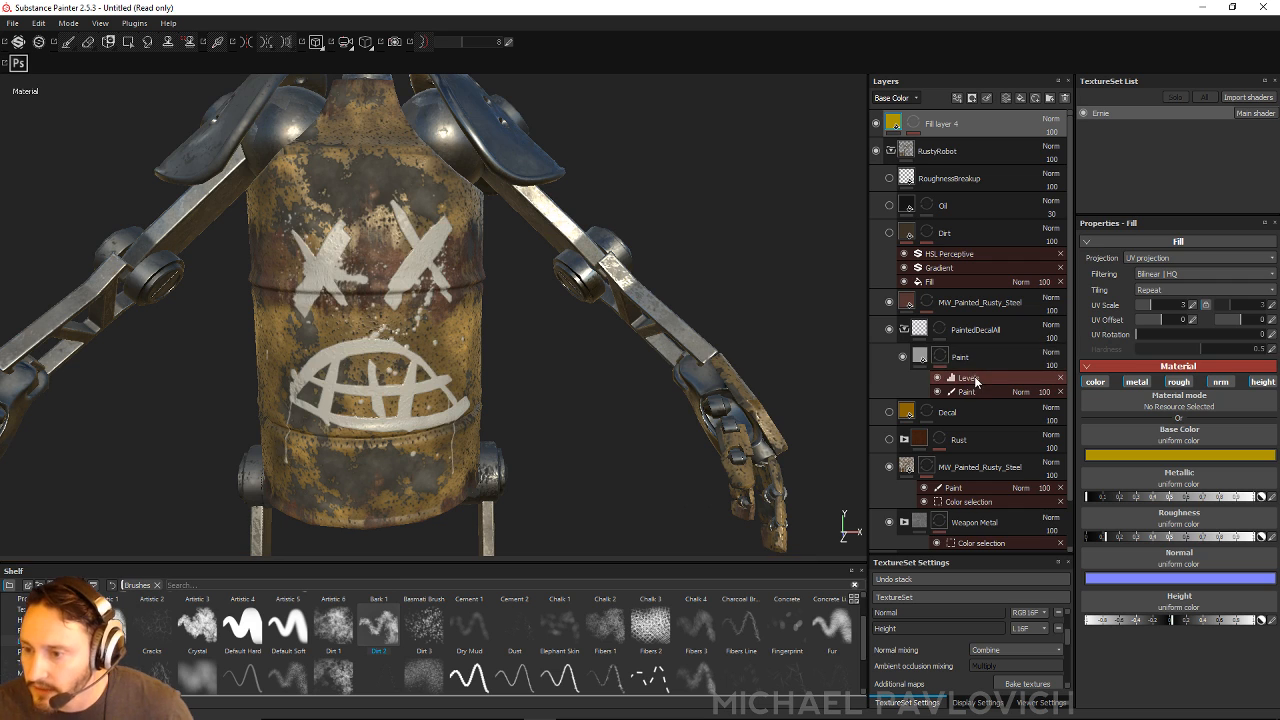
left_click(971, 361)
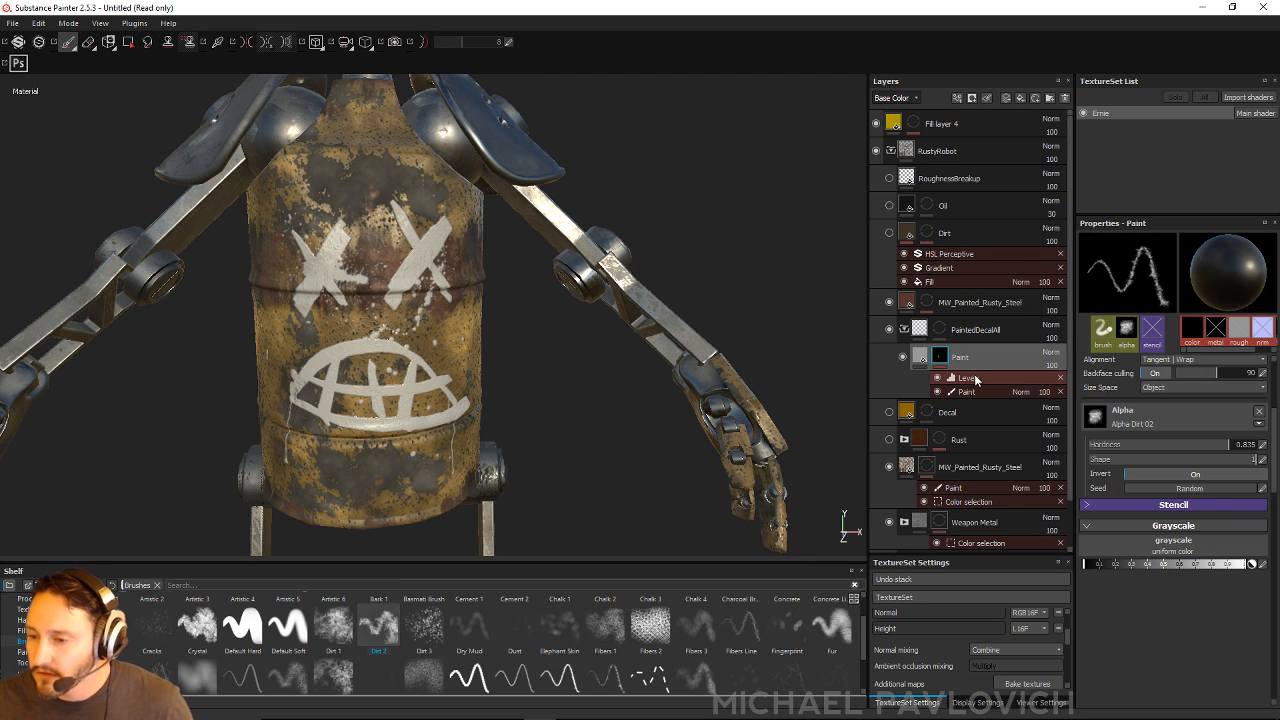
left_click(974, 377)
right_click(974, 377)
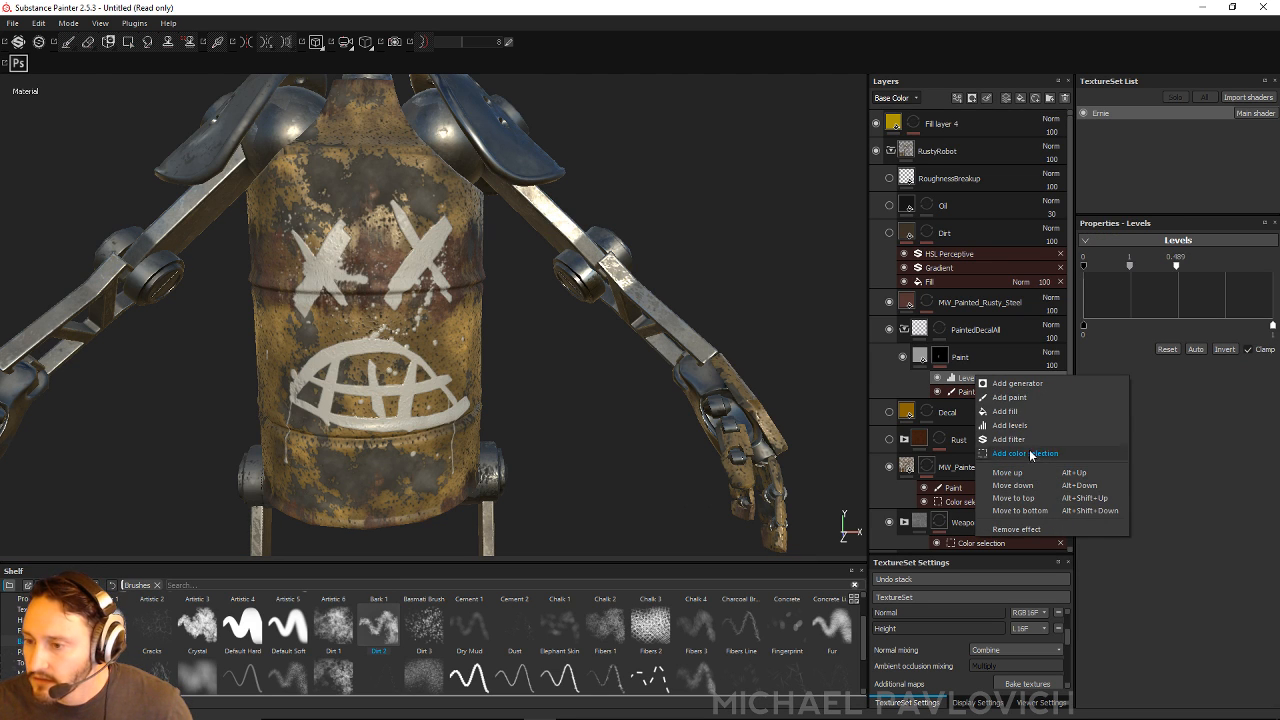
left_click(1026, 397)
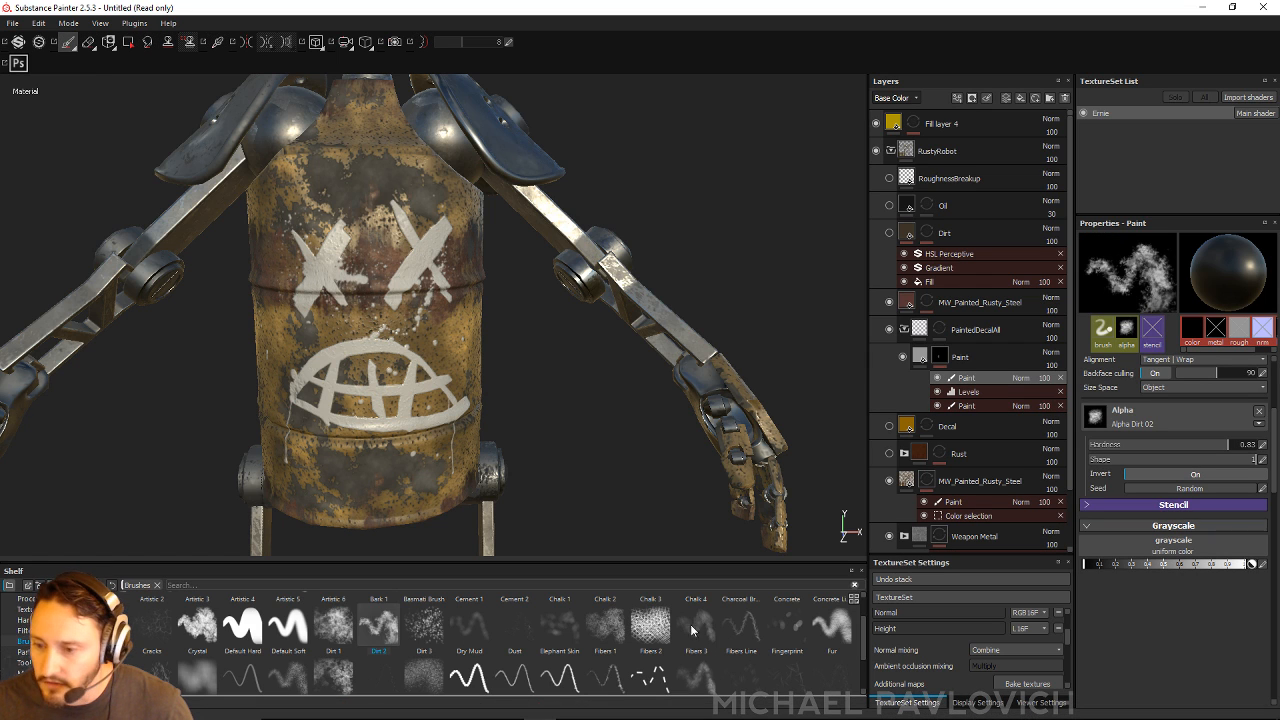
Step: Set the brush flow to 12 and erode the painted face with the large Dirt 2 brush in the mask's top paint effect
left_click_drag(434, 335, 414, 315, "alt")
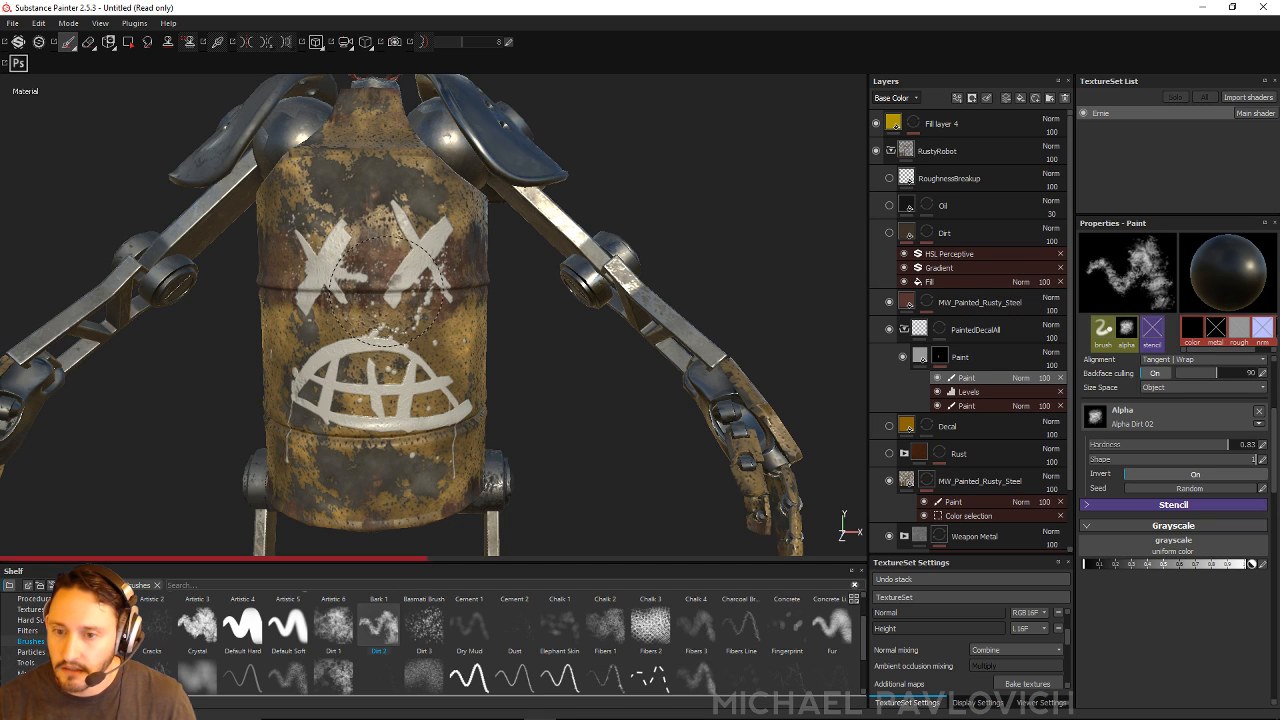
scroll(1104, 407, "up", 4)
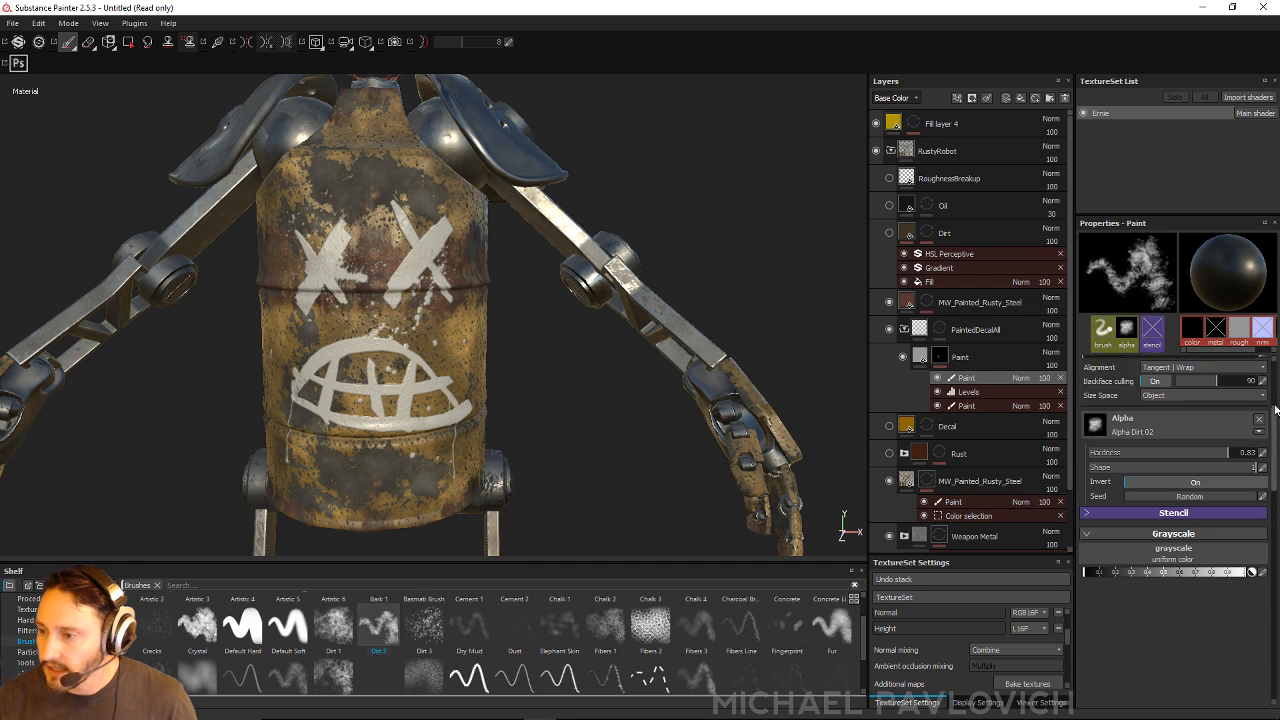
left_click(1113, 392)
left_click_drag(534, 337, 600, 350, "alt")
left_click(1102, 393)
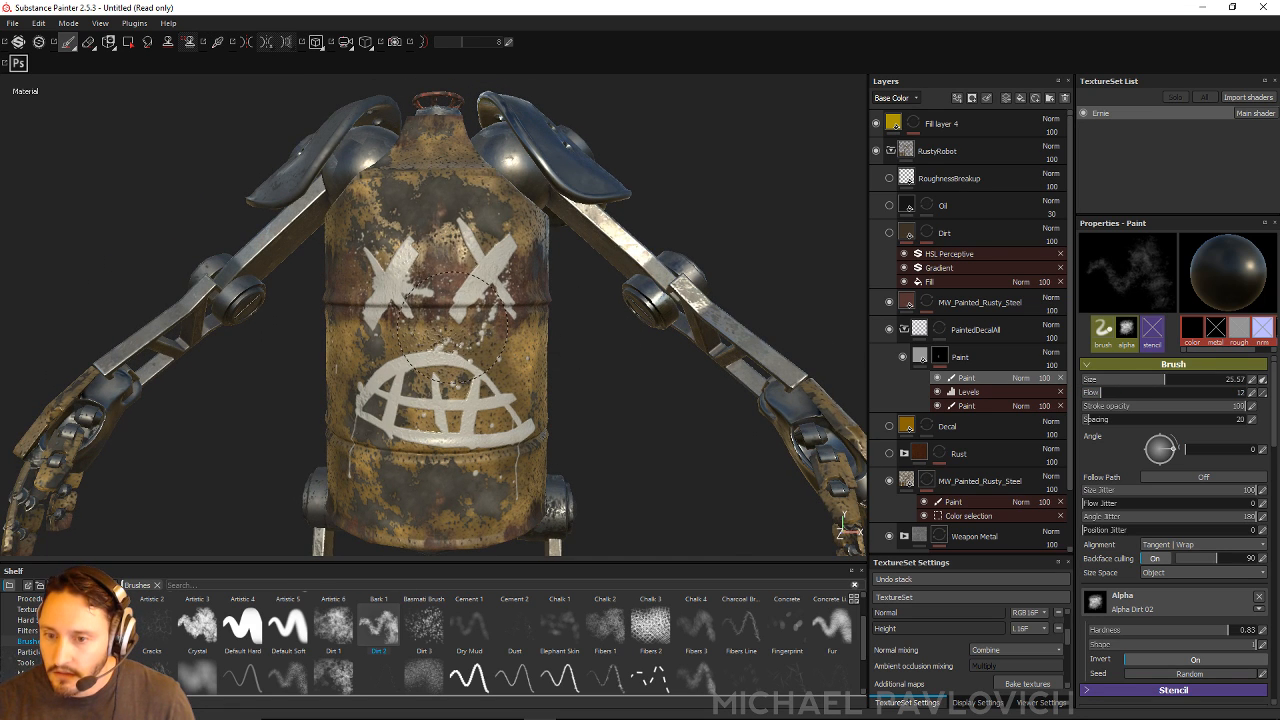
mouse_move(456, 310)
left_mouse_down()
mouse_move(478, 284)
mouse_move(457, 297)
left_mouse_up()
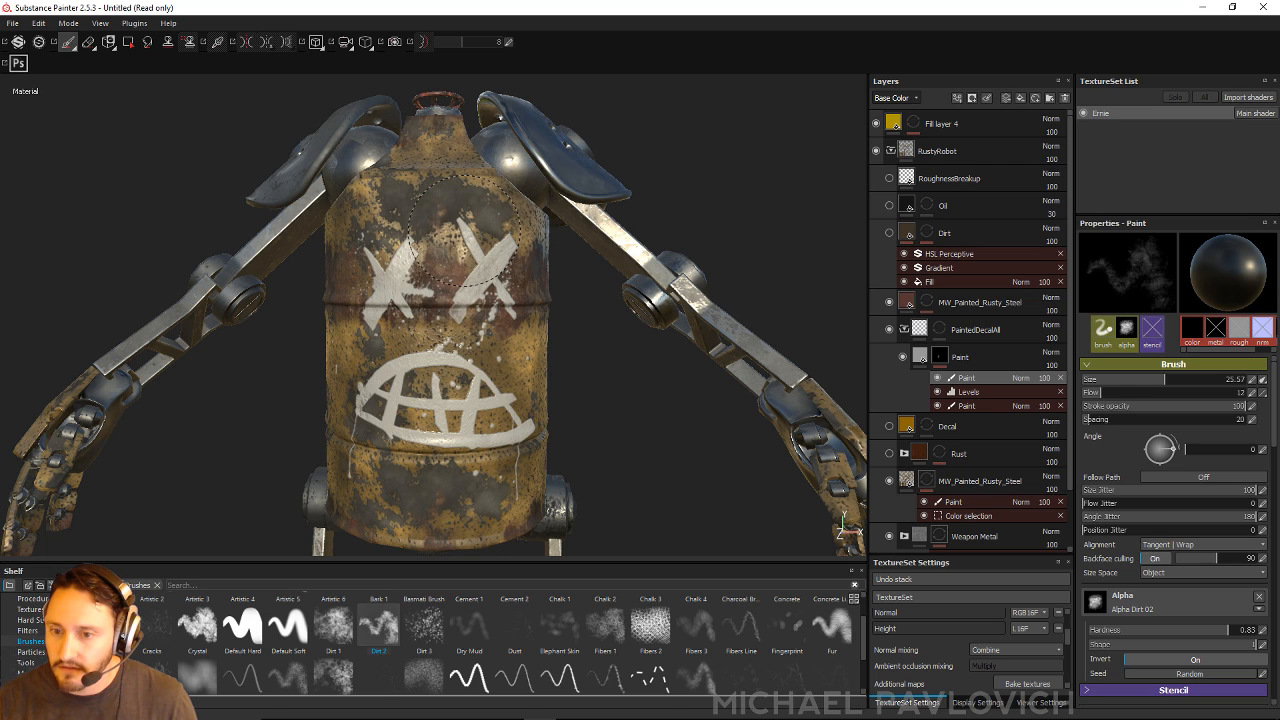
Step: Reduce the brush size to 6.65, raise the flow to 66, and chip away small areas of the painted face from several angles
right_click_drag(385, 269, 342, 269, "ctrl")
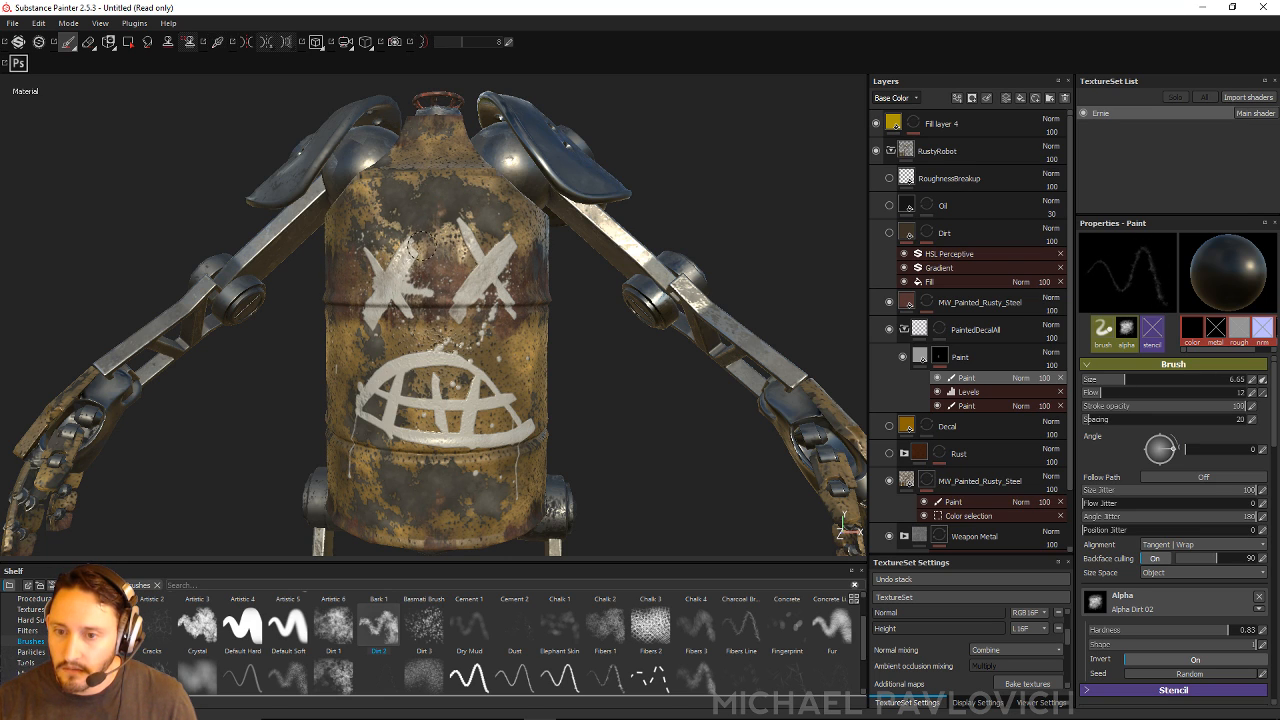
scroll(403, 252, "up", 2)
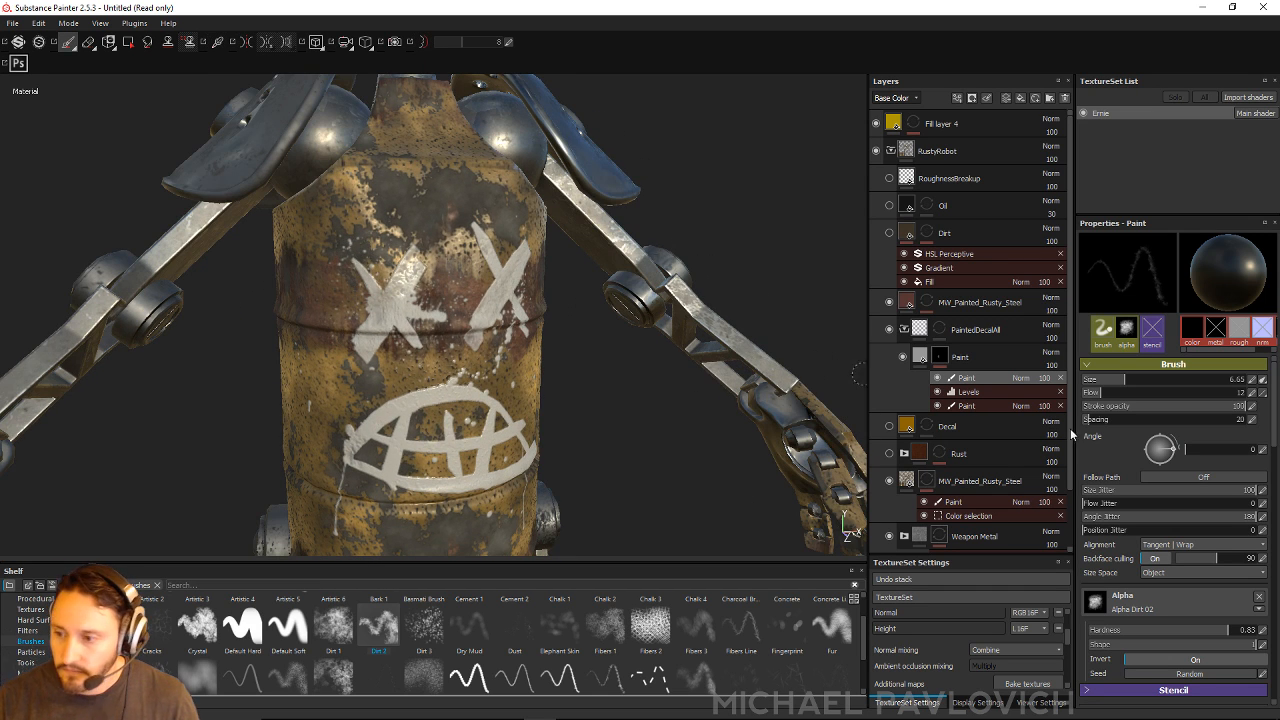
left_click_drag(355, 268, 380, 270, "ctrl")
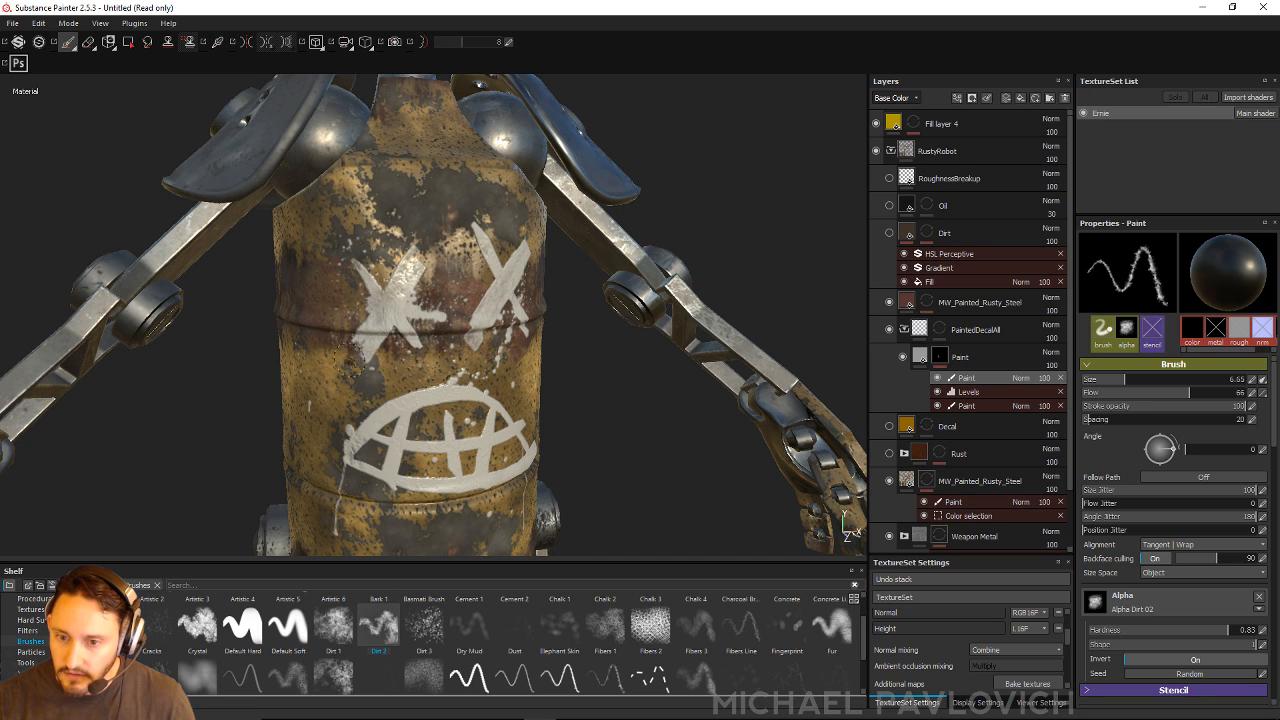
left_click_drag(373, 333, 378, 244, "alt")
middle_click_drag(370, 222, 413, 199, "alt")
left_click_drag(318, 378, 350, 380, "alt")
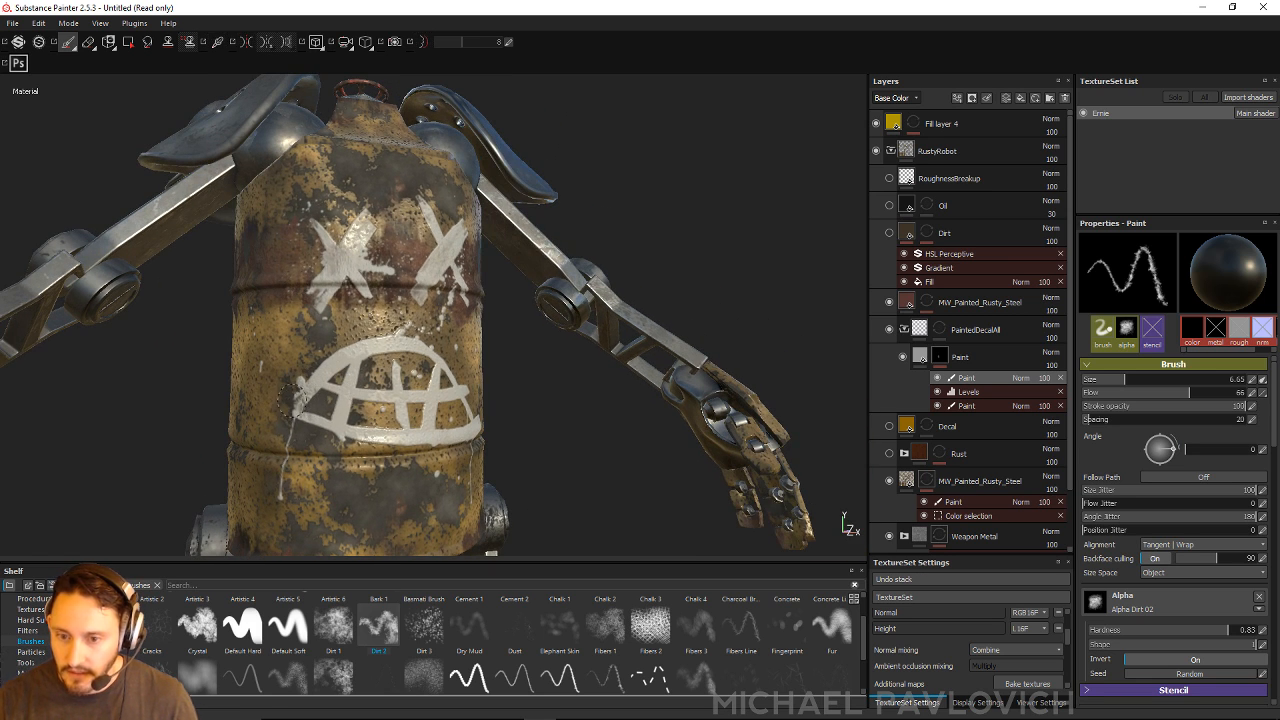
left_click_drag(458, 388, 380, 390, "alt")
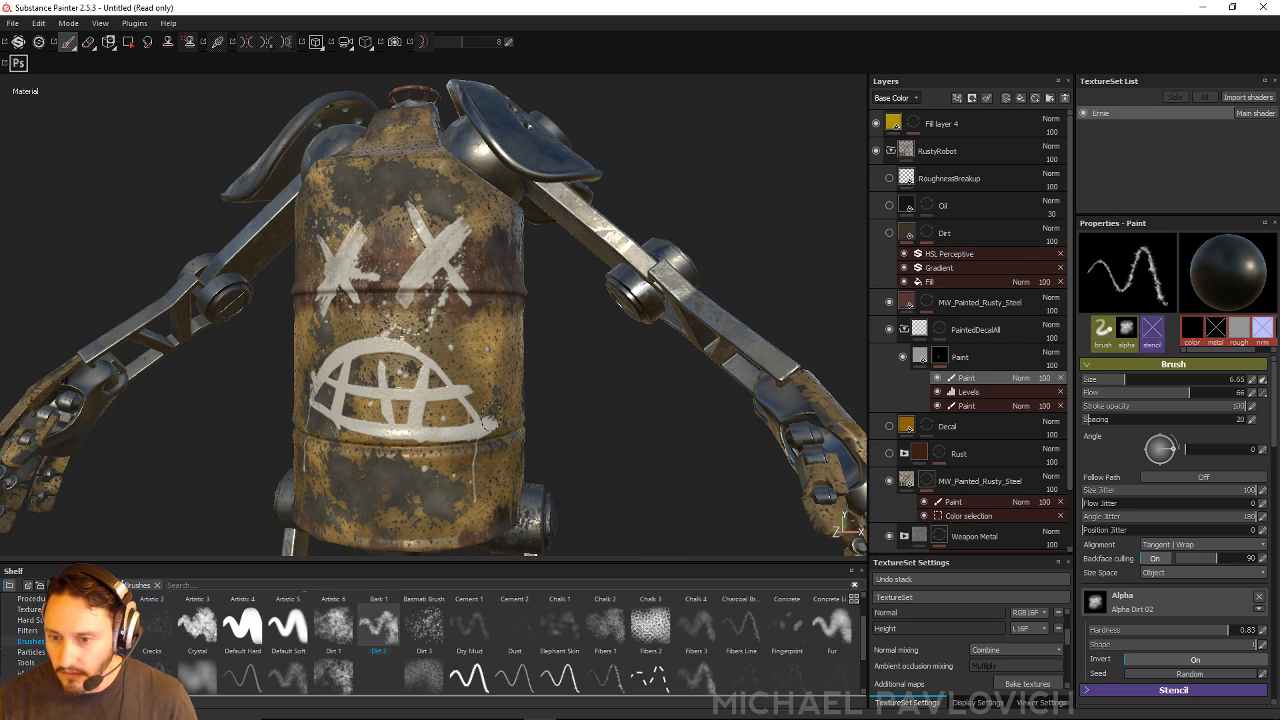
left_click_drag(346, 437, 563, 340, "alt")
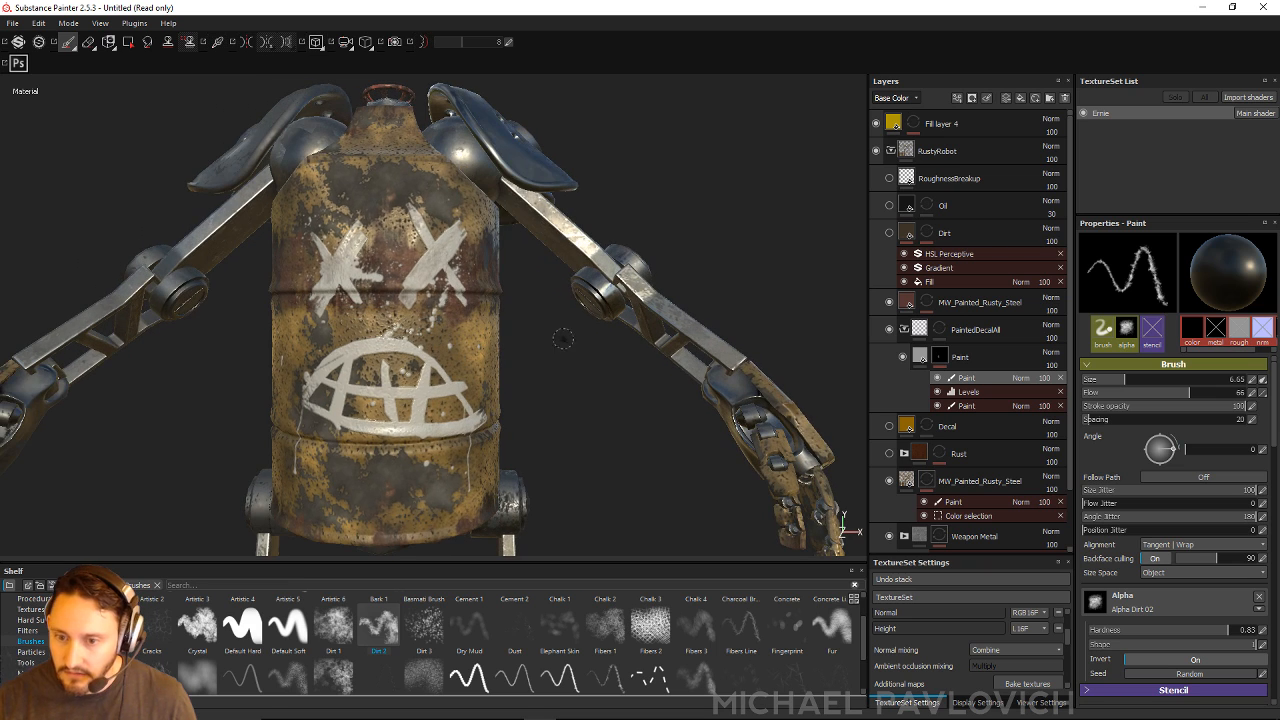
Step: Set the brush flow to 10 and size to 11.96, and softly wear the painted face around the mouth
left_click(1098, 392)
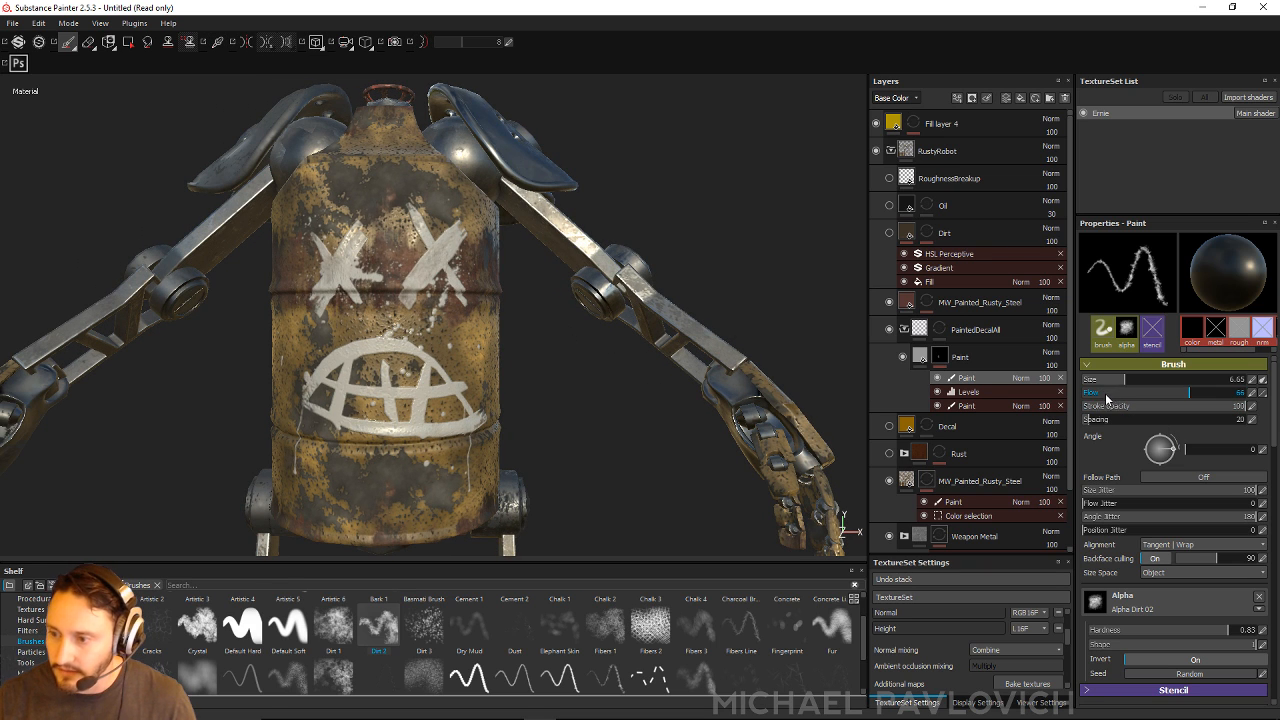
left_click_drag(290, 350, 352, 354, "alt")
right_click_drag(352, 354, 374, 354, "ctrl")
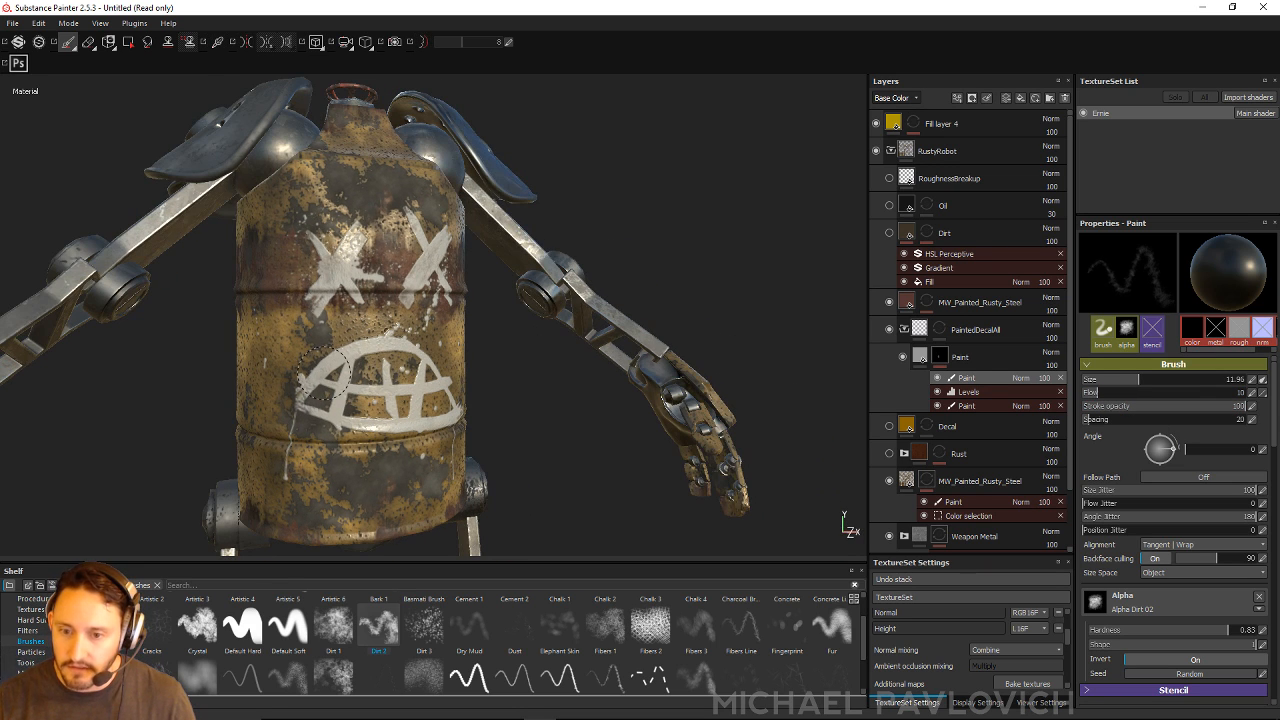
left_click_drag(496, 391, 440, 390, "alt")
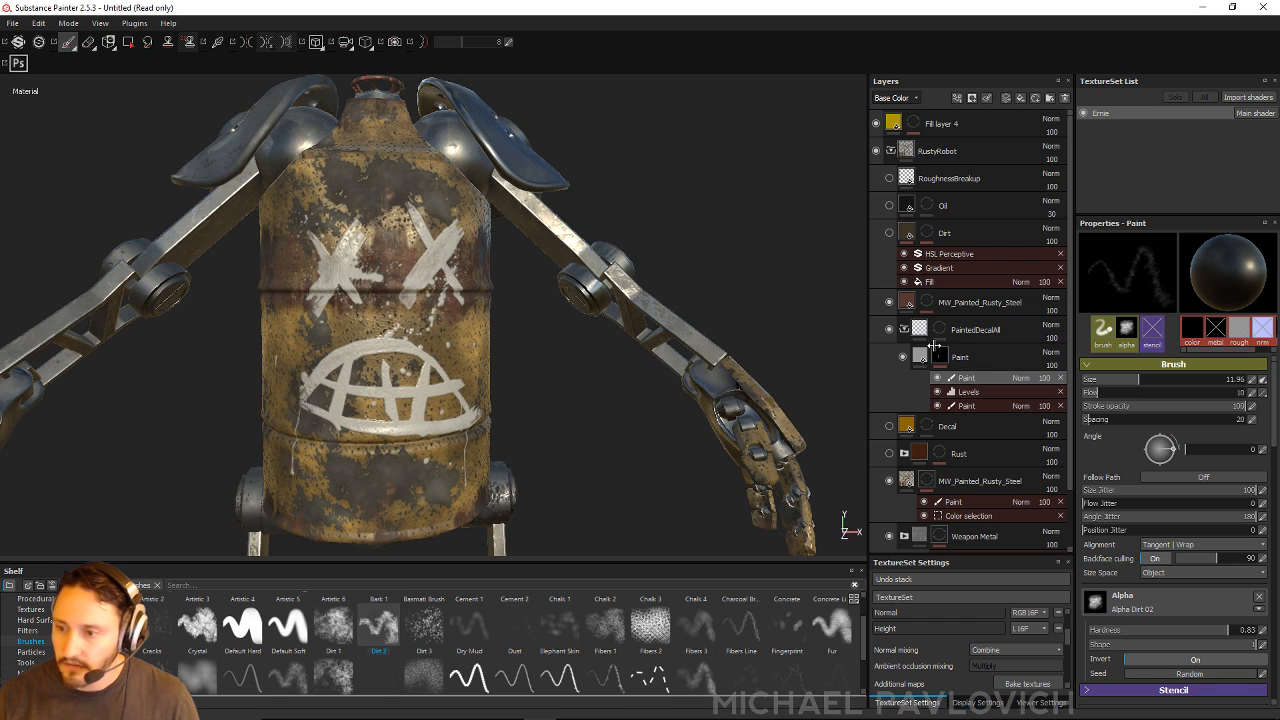
Step: Set the opacity of the Paint layer inside PaintedDecalAll to 61
left_click(1020, 347)
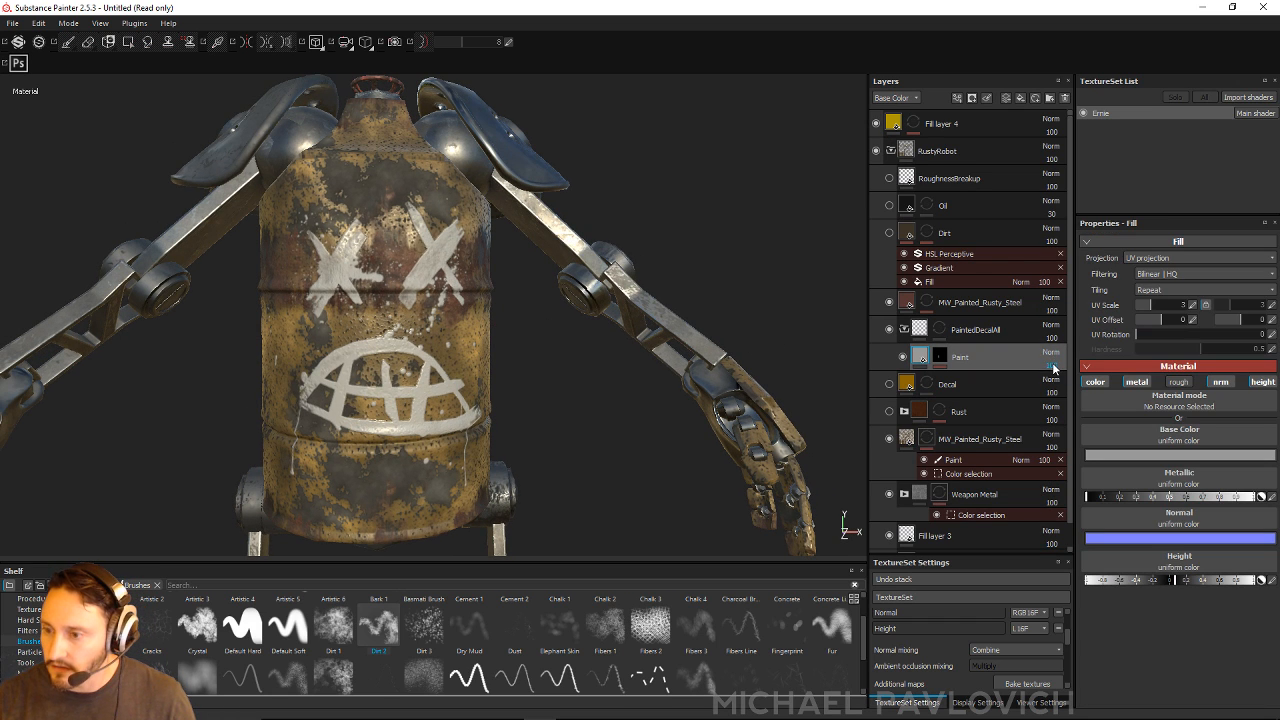
left_click_drag(1072, 382, 1067, 381)
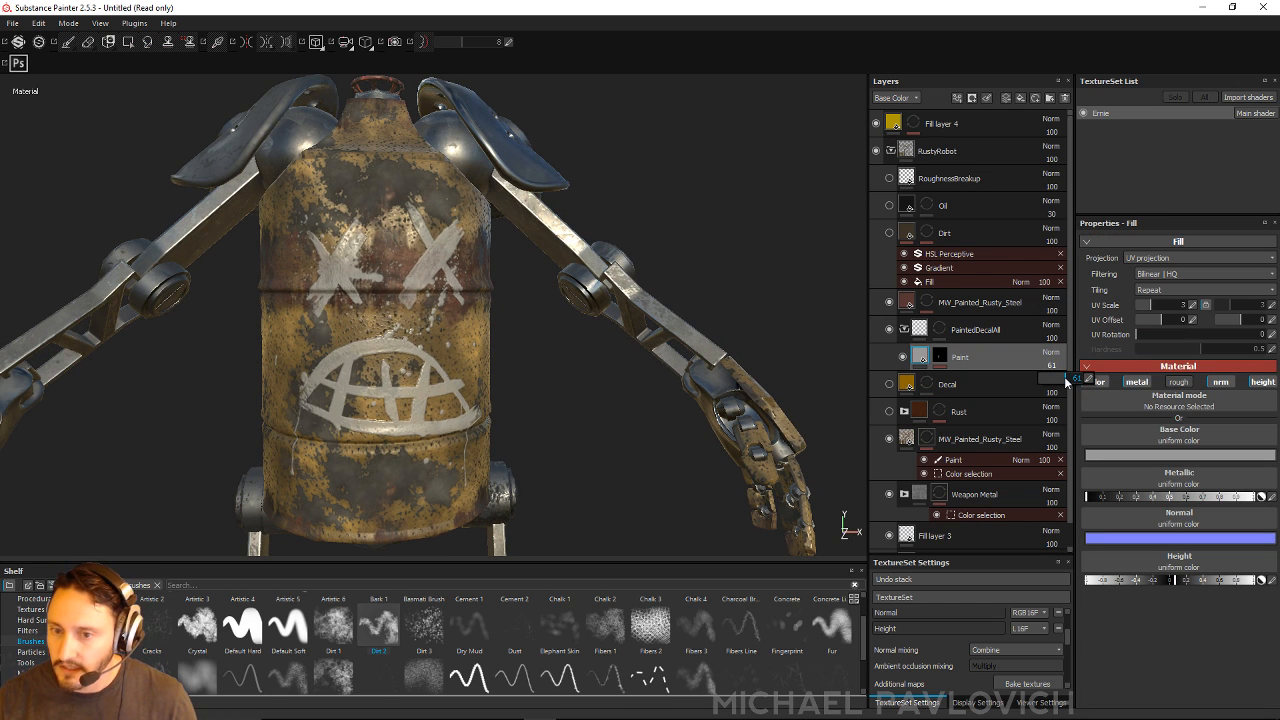
left_click_drag(613, 426, 545, 424, "alt")
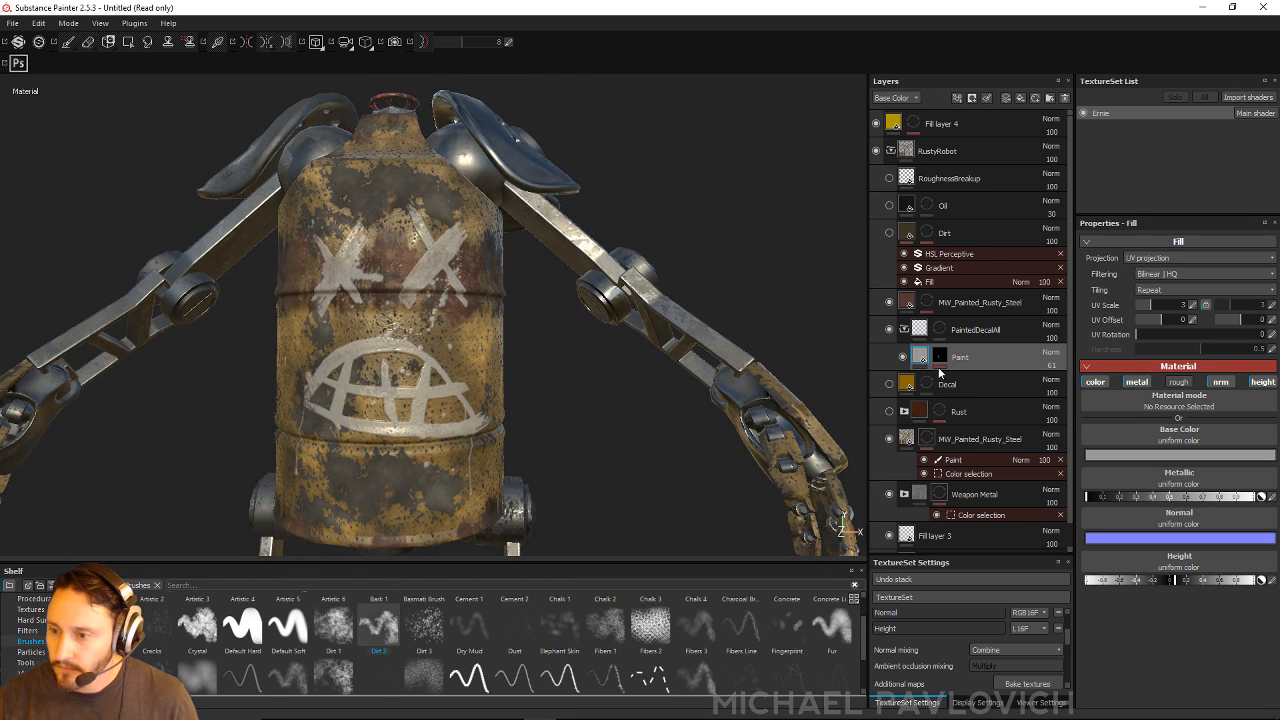
Step: Return to the Paint layer's mask, set the brush flow to 29 and size to 5.84, and add finer wear to the face
left_click(941, 360)
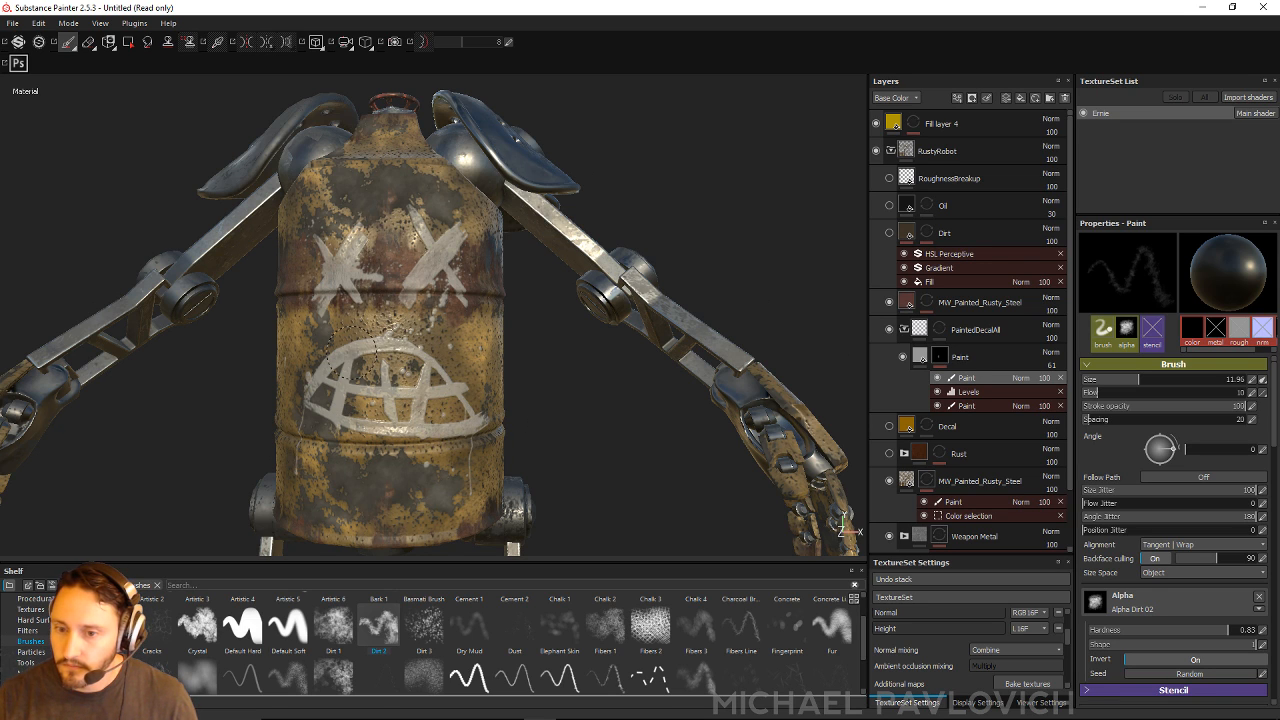
left_click_drag(447, 369, 370, 355, "alt")
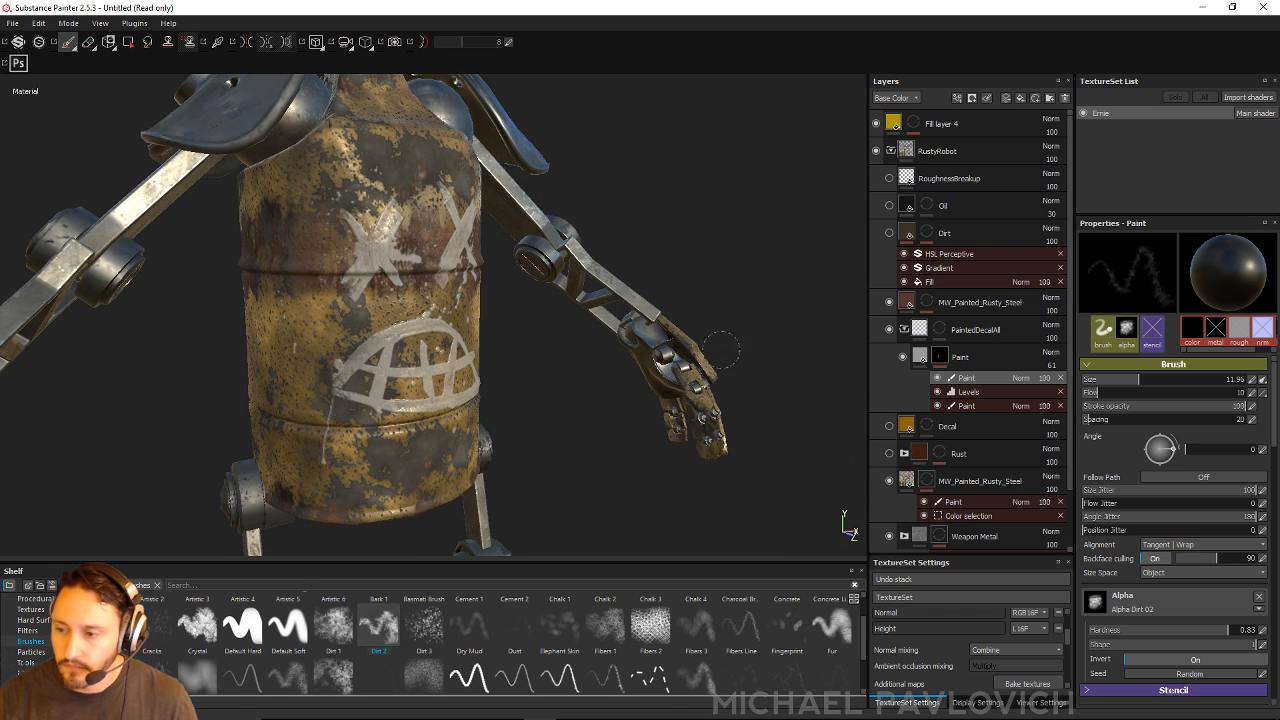
left_click_drag(1099, 393, 1128, 395)
right_click_drag(386, 357, 325, 358, "ctrl")
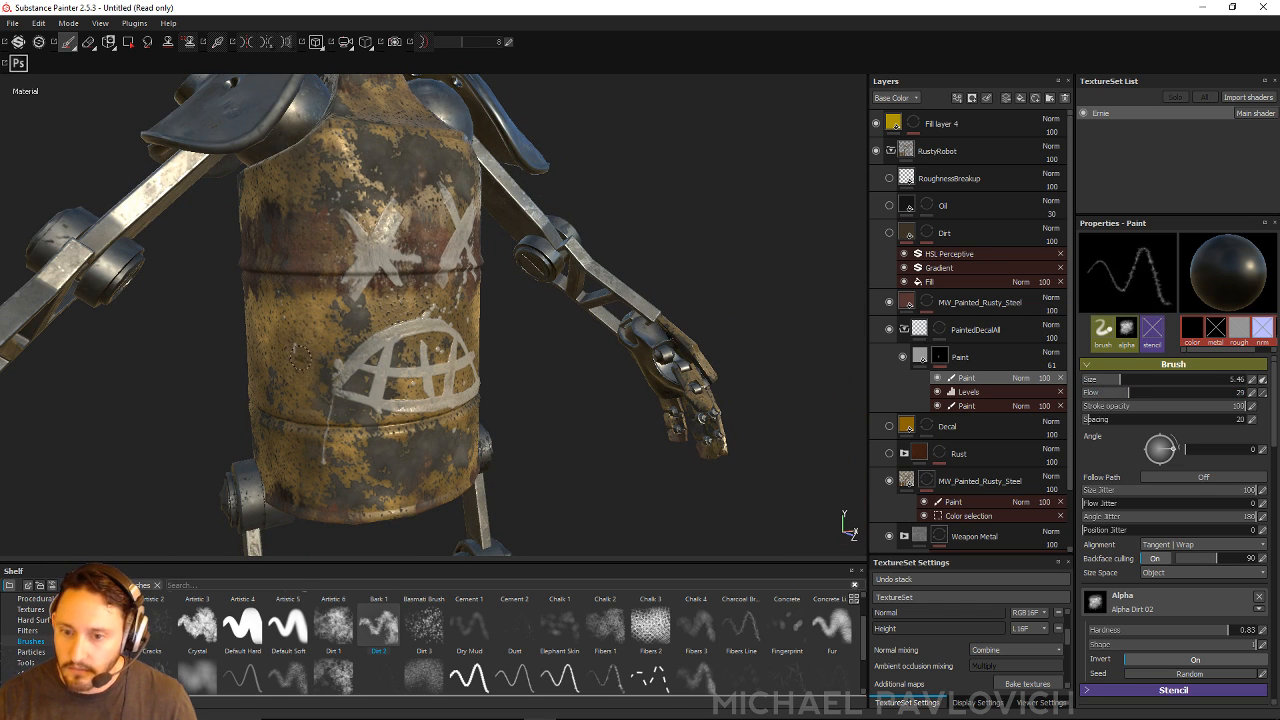
left_click_drag(305, 358, 377, 360, "alt")
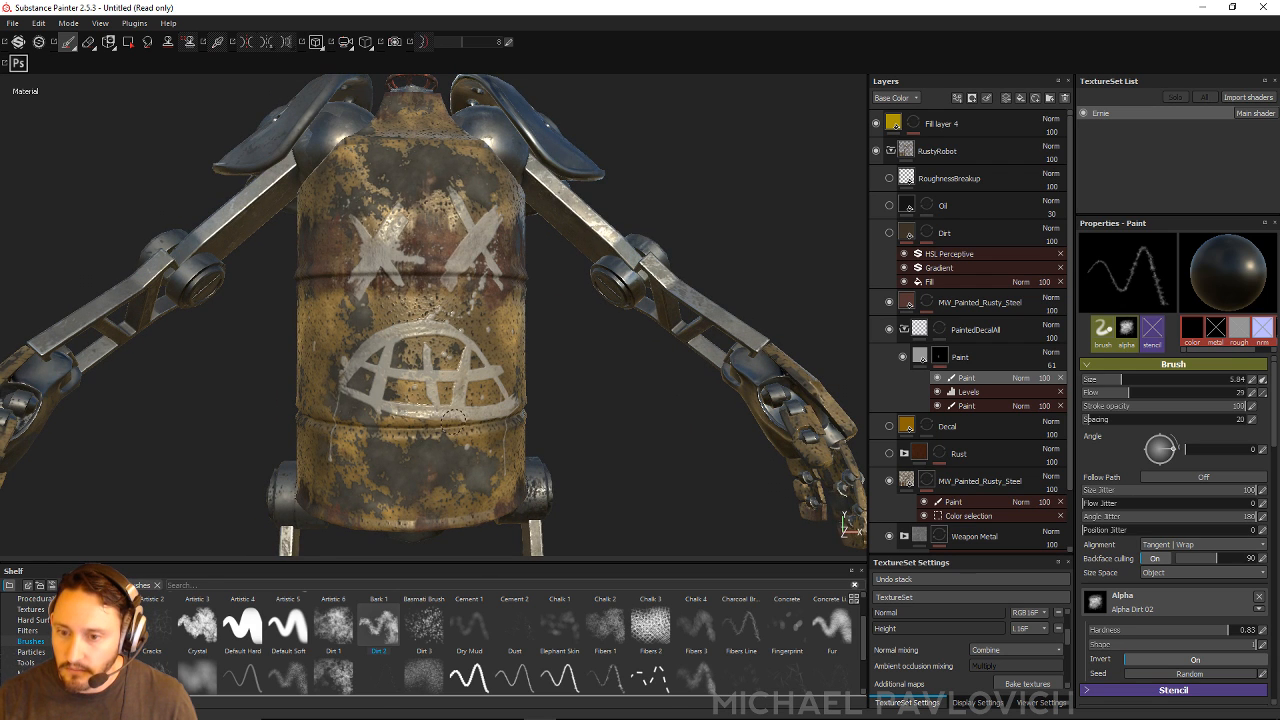
left_click_drag(466, 418, 410, 325, "alt")
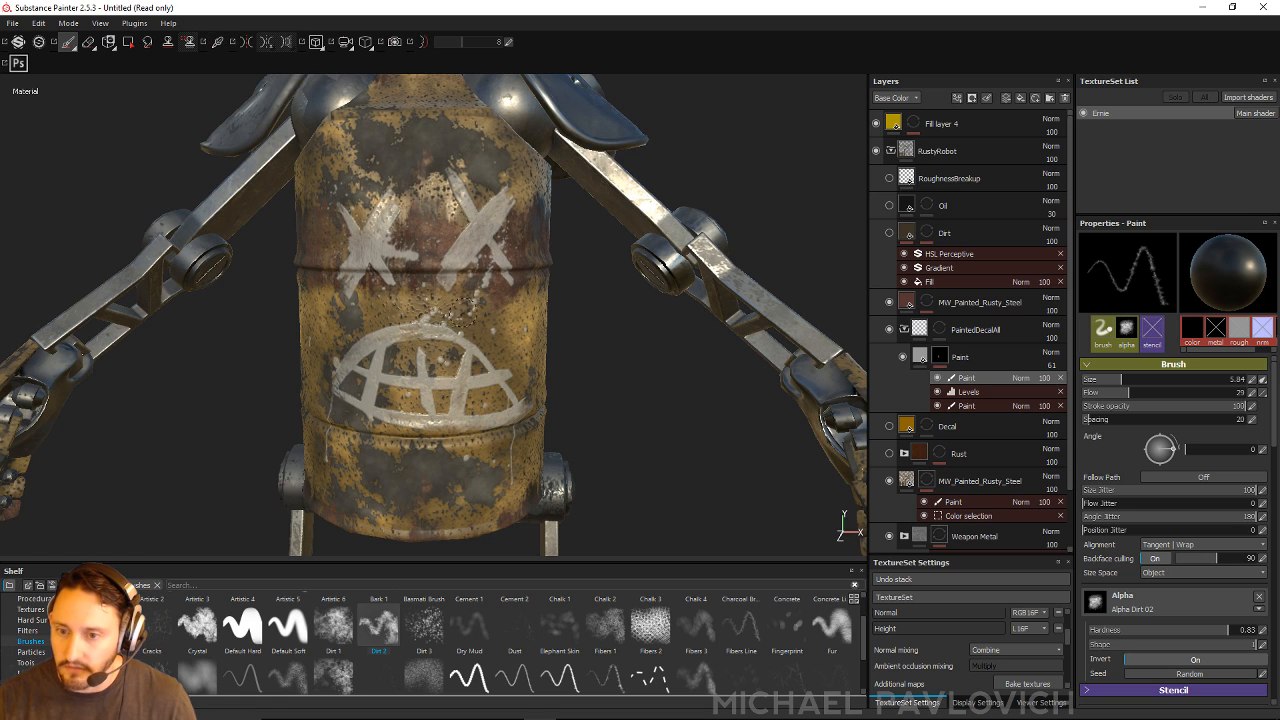
left_click_drag(448, 298, 601, 344, "alt")
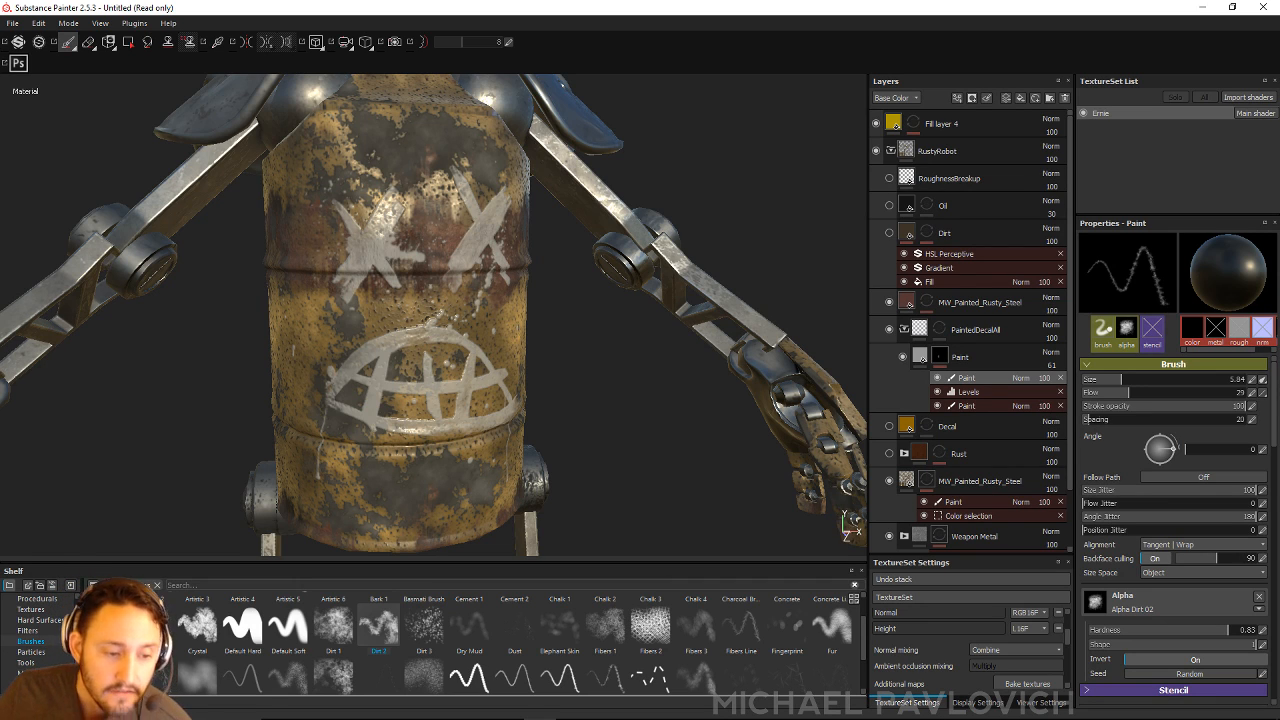
Step: Frame the full robot and enable viewer shadows with the Intensive computation option
scroll(713, 428, "down", 5)
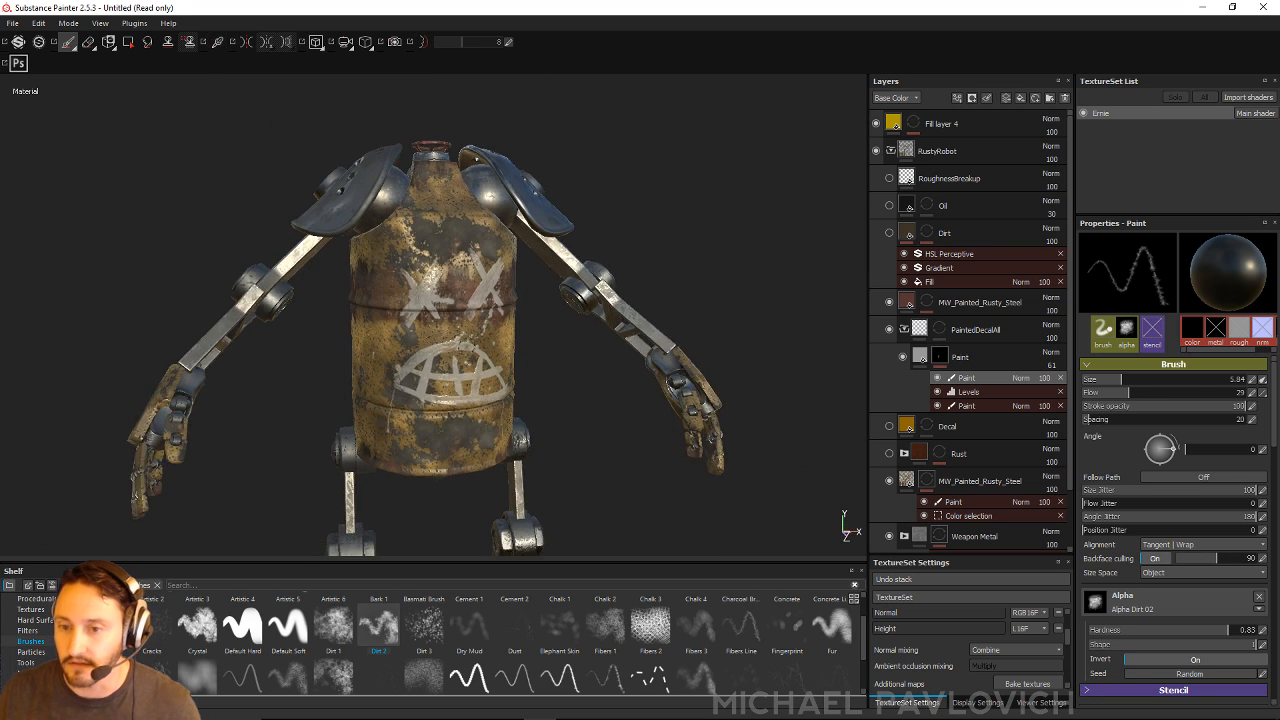
left_click_drag(713, 428, 509, 327, "alt")
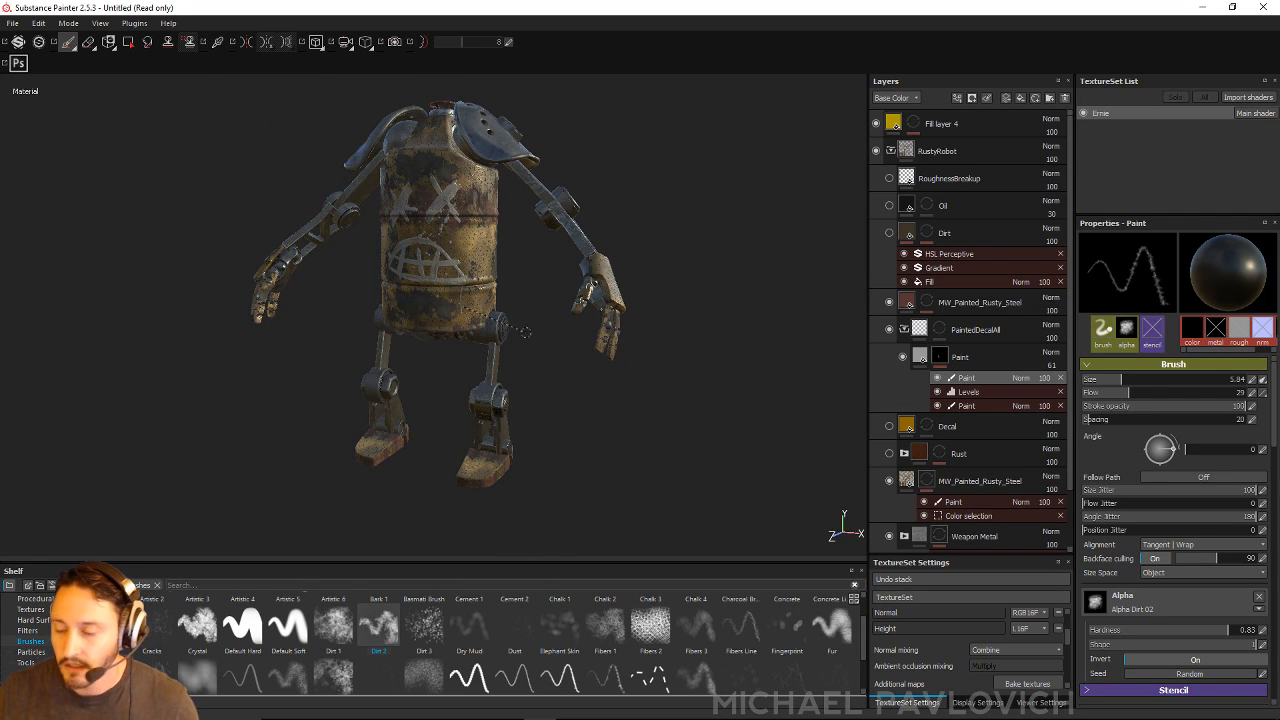
left_click(1038, 703)
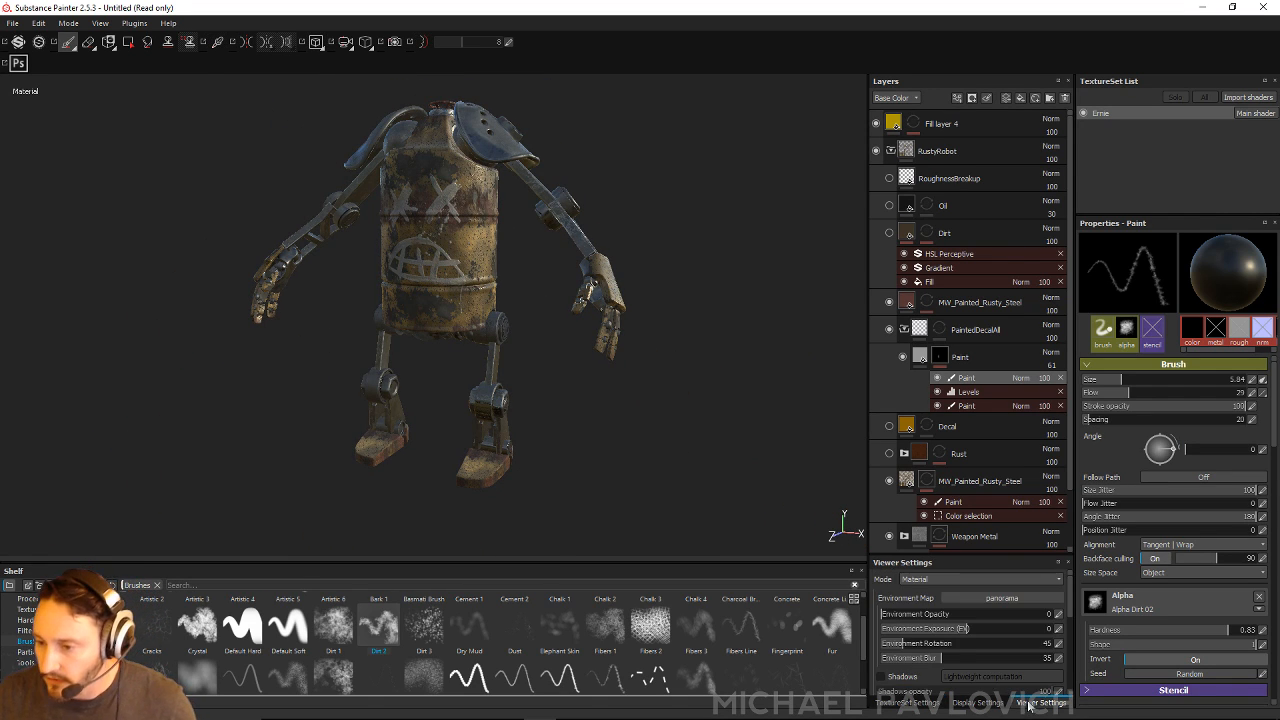
left_click(881, 677)
left_click(970, 677)
left_click(976, 607)
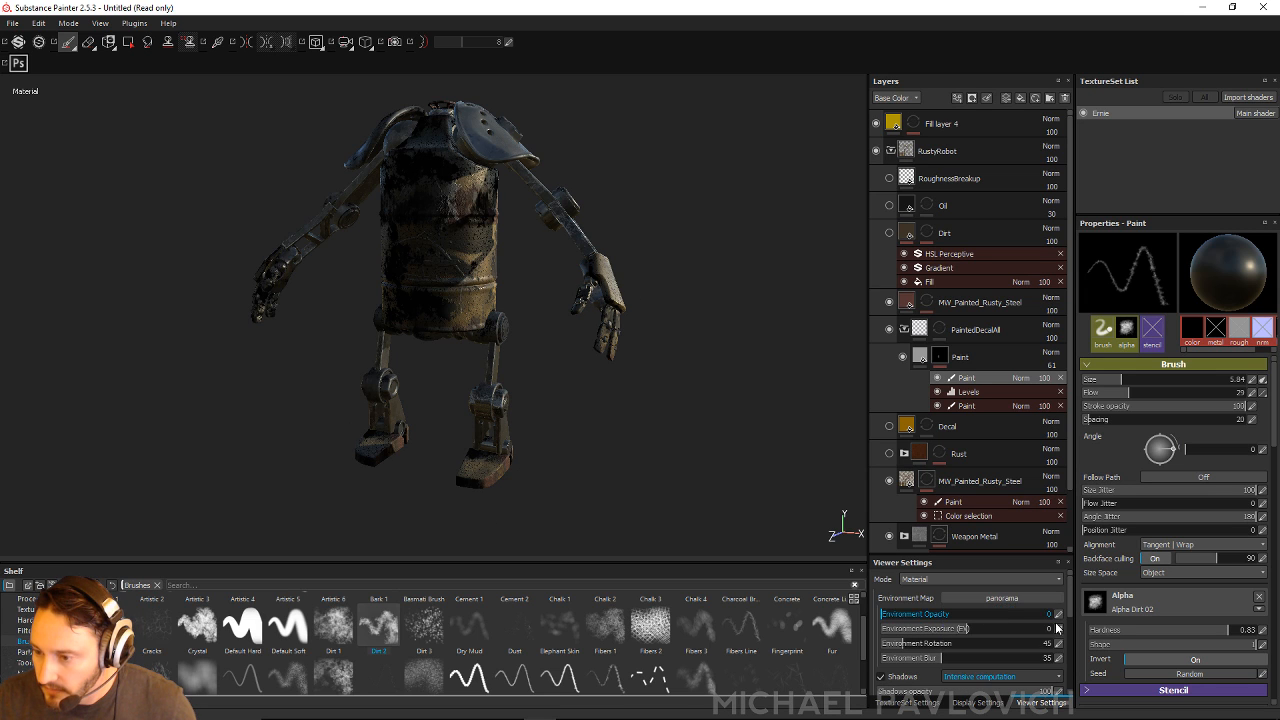
Step: Rotate the environment lighting so it falls on the robot's painted front
left_click_drag(1068, 598, 1072, 636)
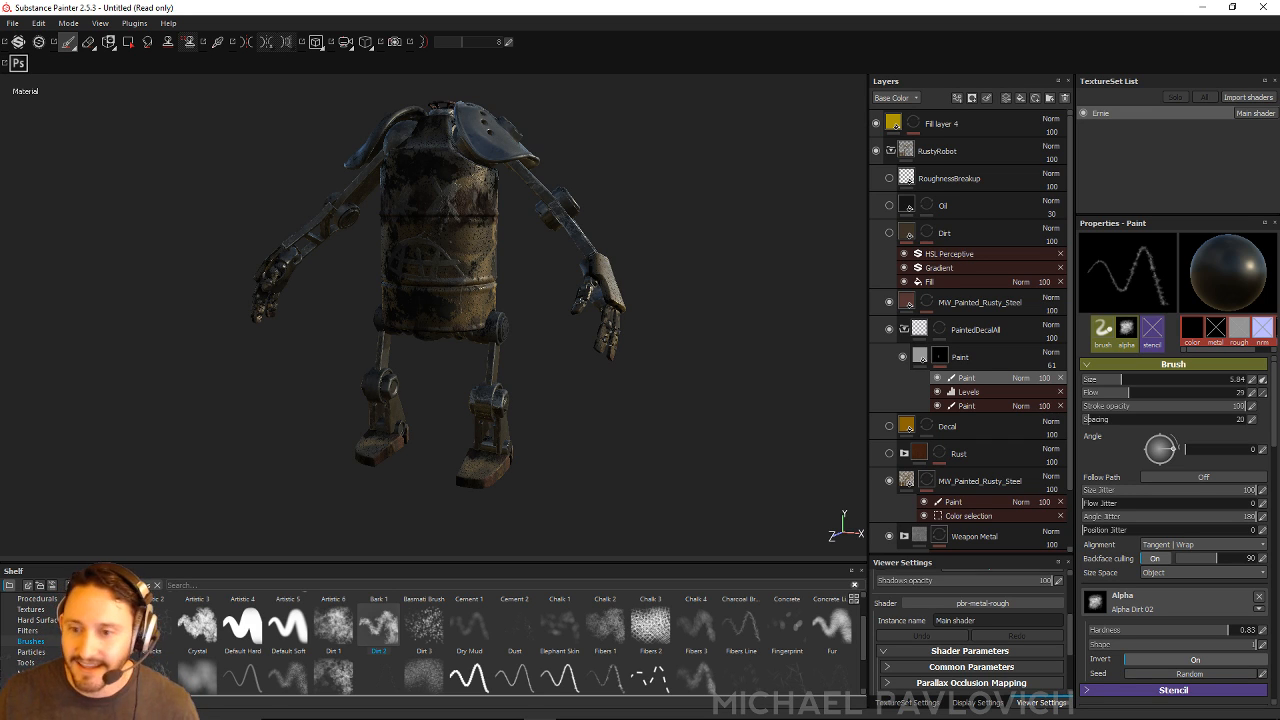
right_click_drag(611, 339, 657, 358, "shift")
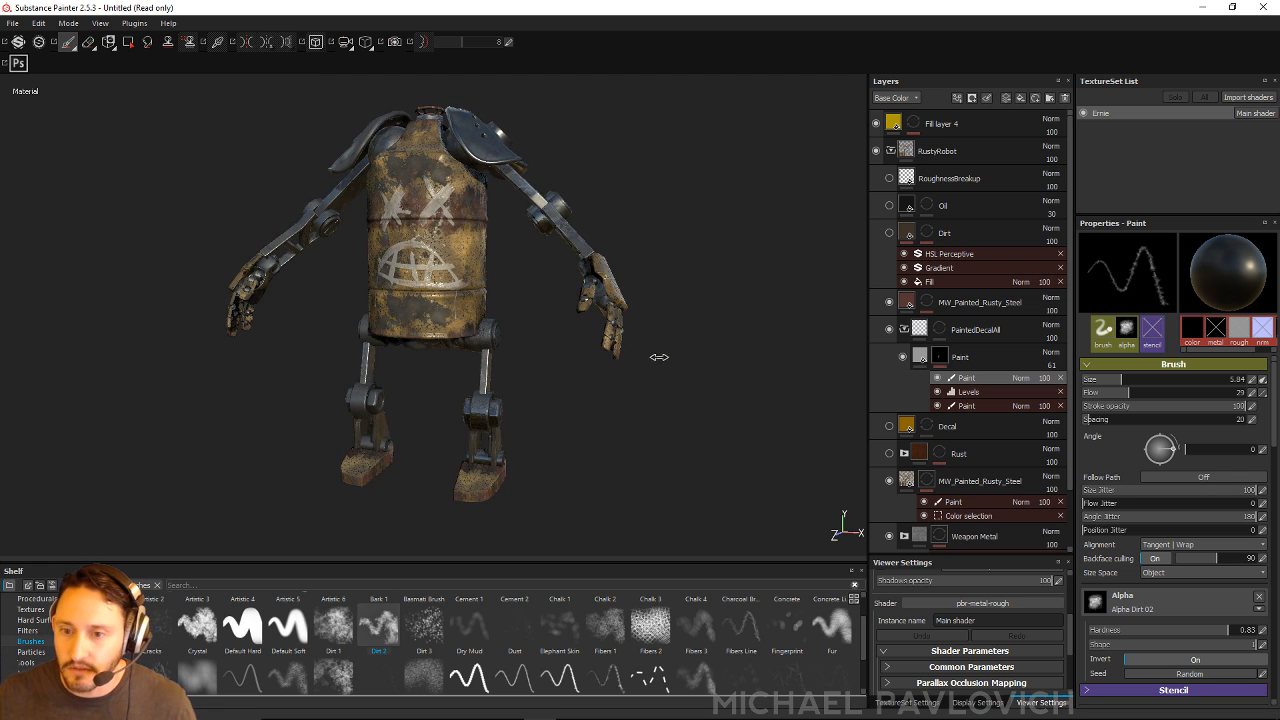
middle_click_drag(647, 400, 662, 422, "alt")
right_click_drag(662, 422, 676, 440, "alt")
Step: Try Very high (128 spp) quality in the shader's common parameters, and settle on High (64 spp)
scroll(1068, 618, "up", 5)
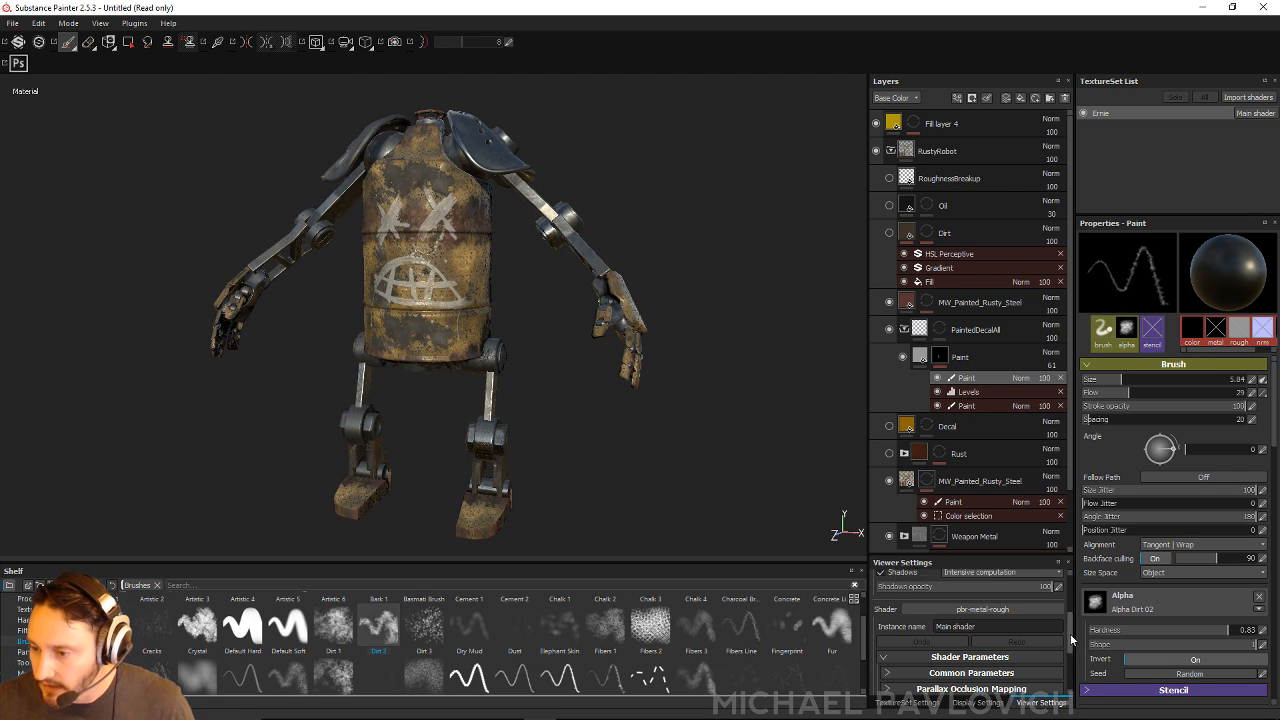
scroll(1068, 614, "down", 5)
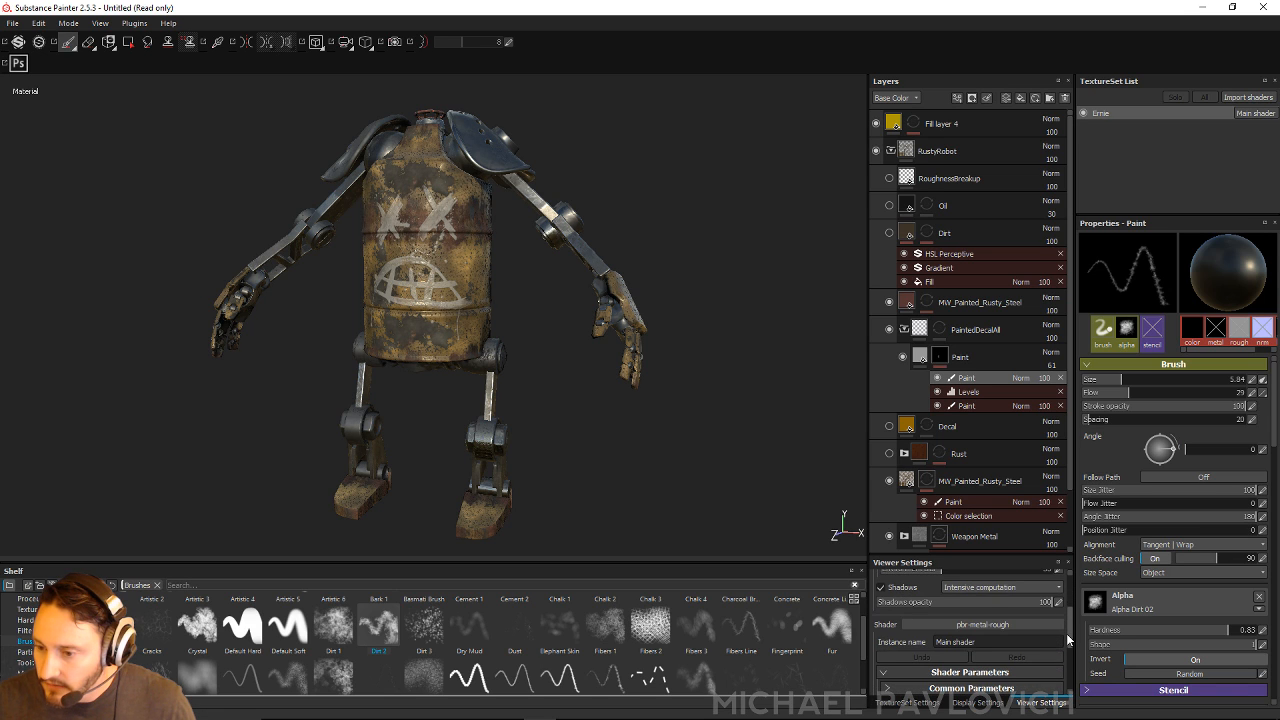
scroll(1069, 629, "down", 2)
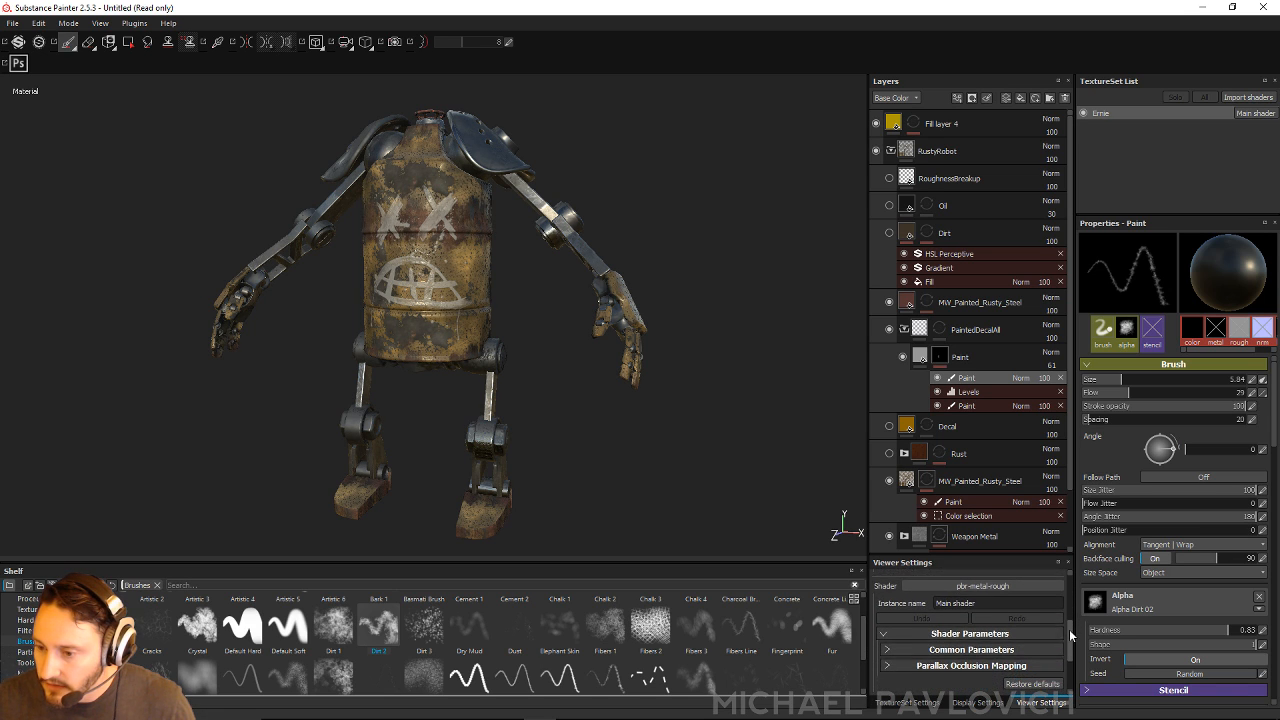
scroll(1069, 629, "down", 1)
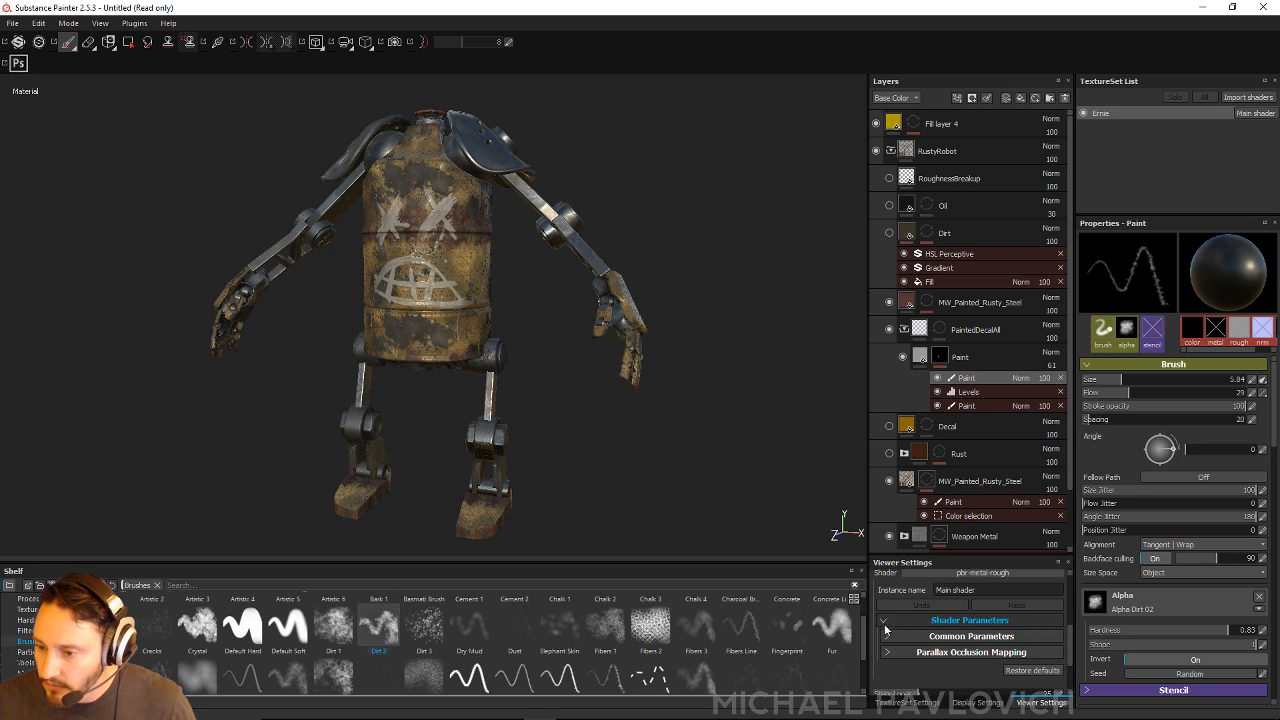
left_click(1038, 638)
left_click(958, 613)
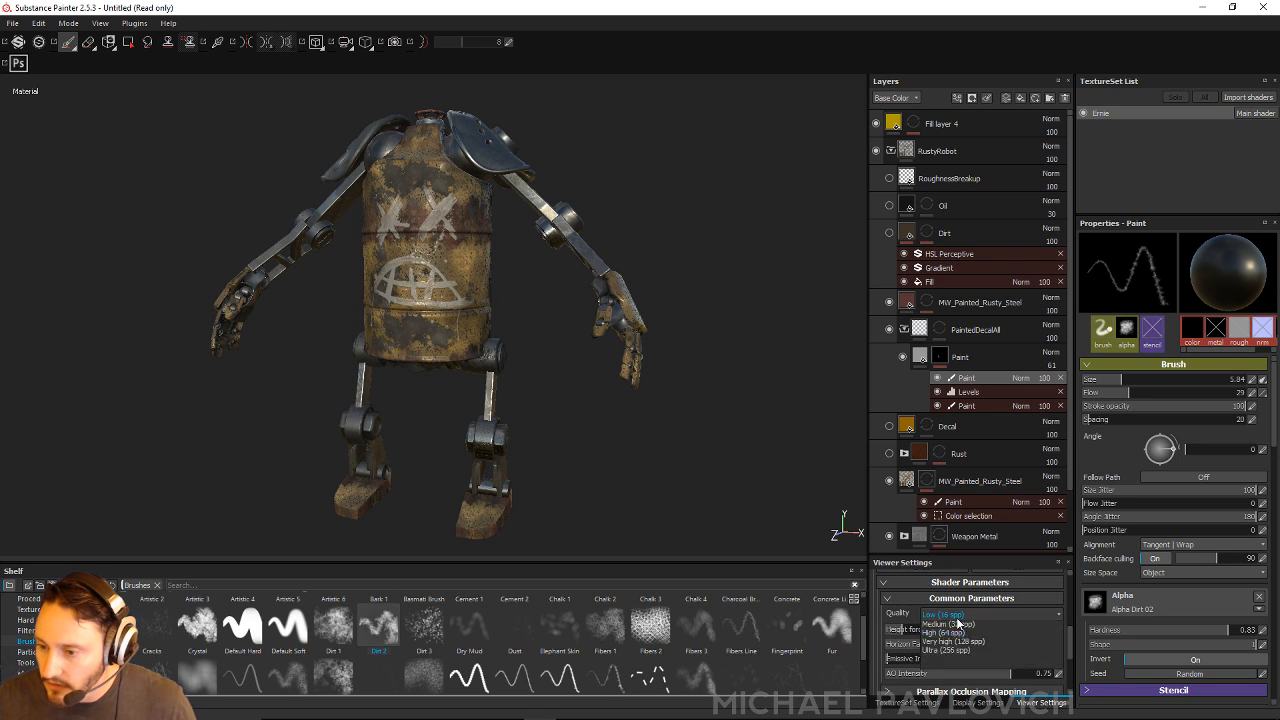
left_click(950, 641)
left_click(973, 615)
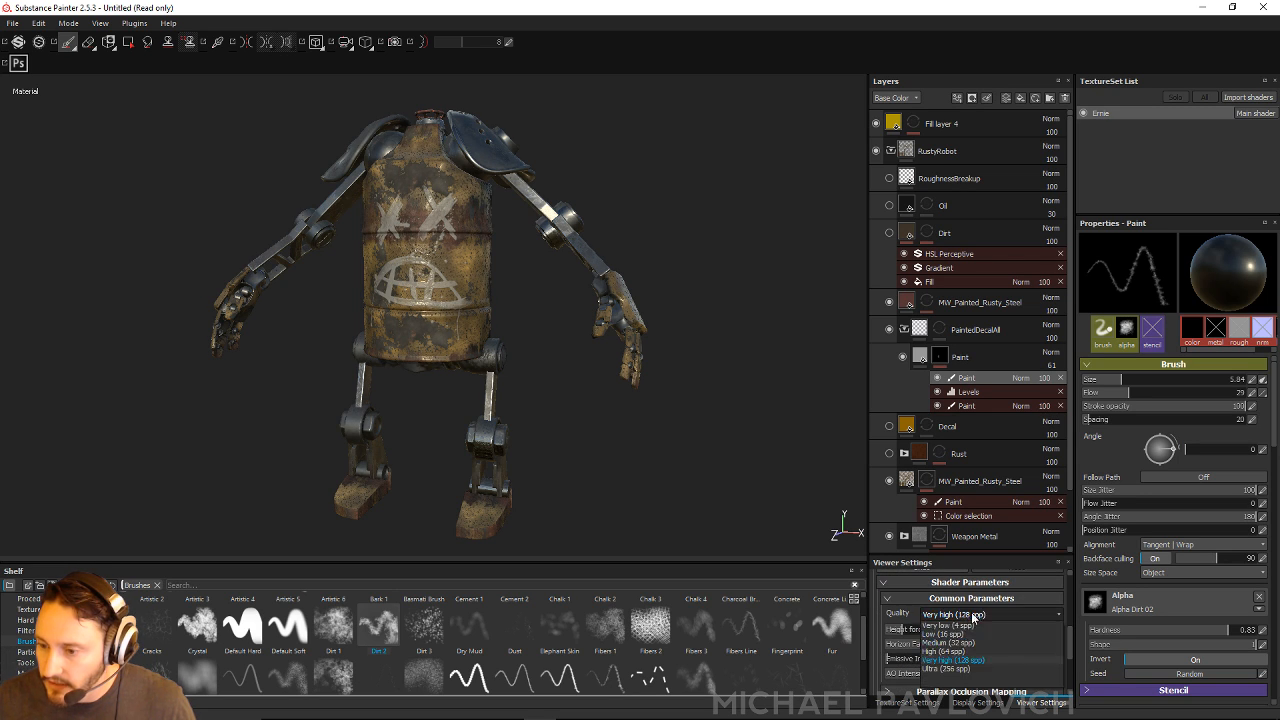
left_click(945, 651)
middle_click_drag(433, 297, 485, 350, "alt")
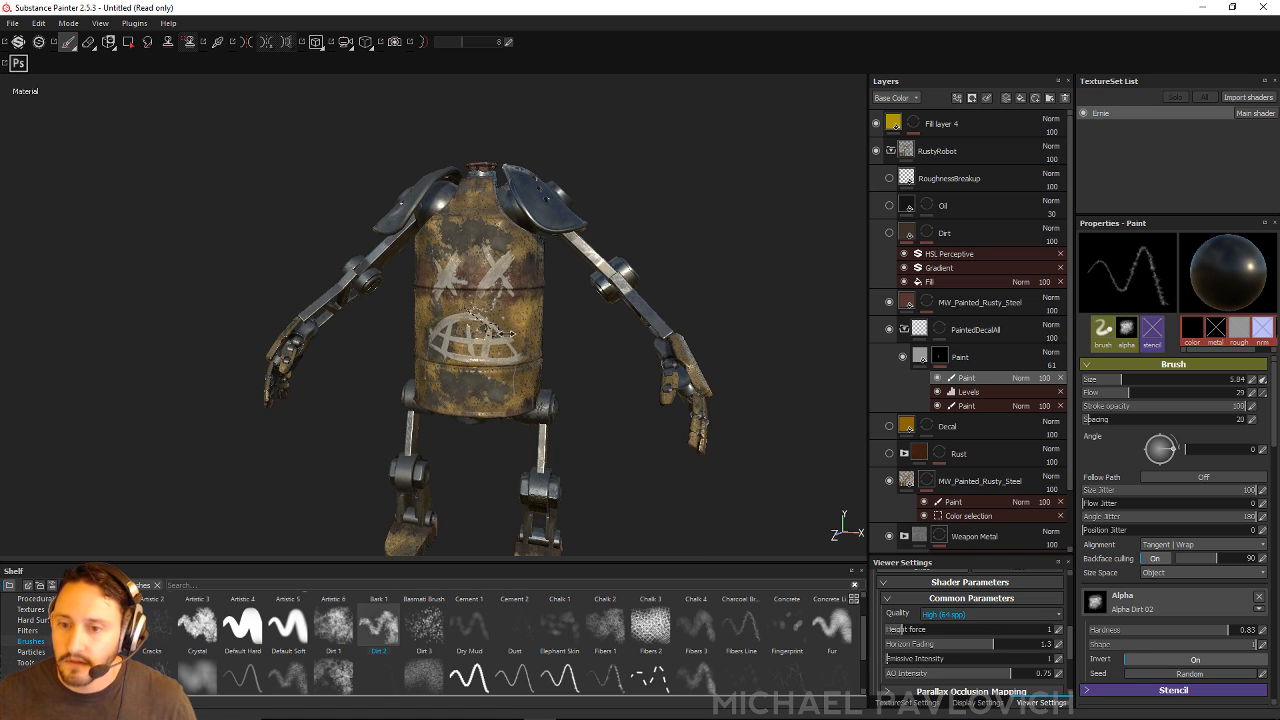
Step: Examine the robot from front and back in a full-size viewport, rotating the environment lighting to check the rusted materials
right_click_drag(485, 346, 520, 331, "shift")
key("Tab")
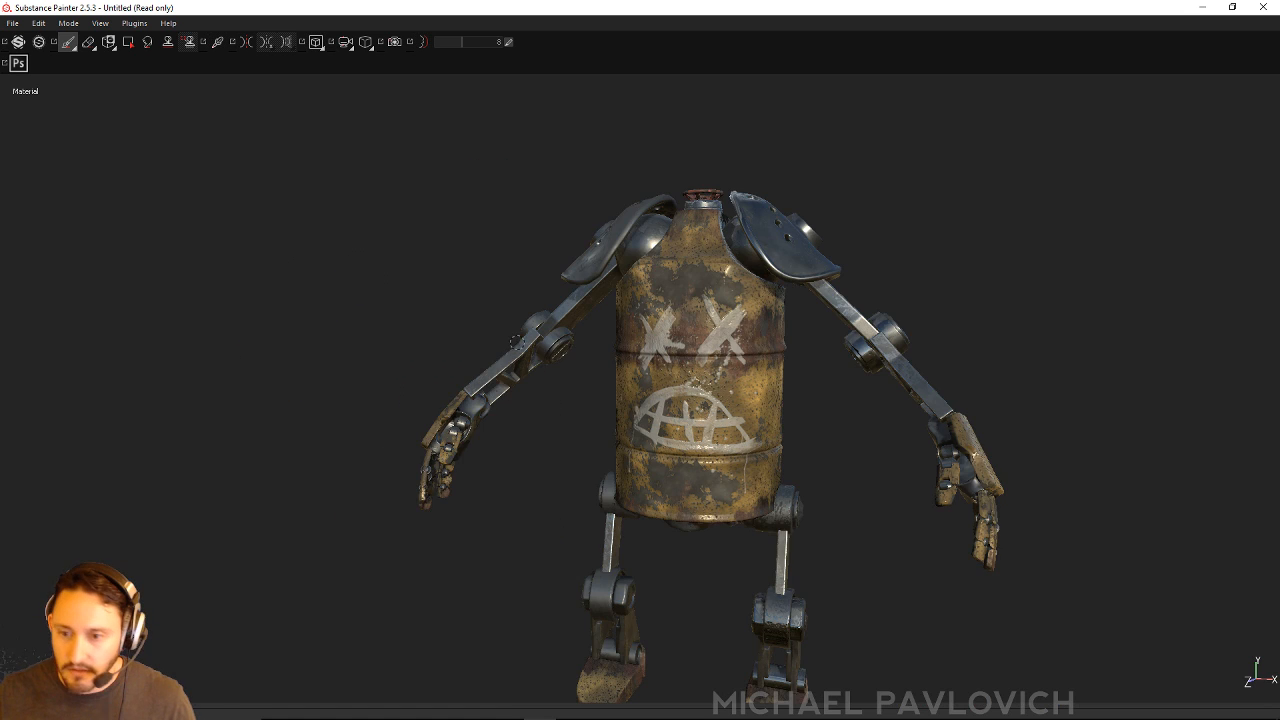
scroll(520, 340, "up", 5)
right_click_drag(666, 323, 726, 363, "shift")
left_click_drag(726, 363, 632, 407, "alt")
right_click_drag(632, 407, 500, 396, "shift")
left_click_drag(600, 398, 478, 410, "alt")
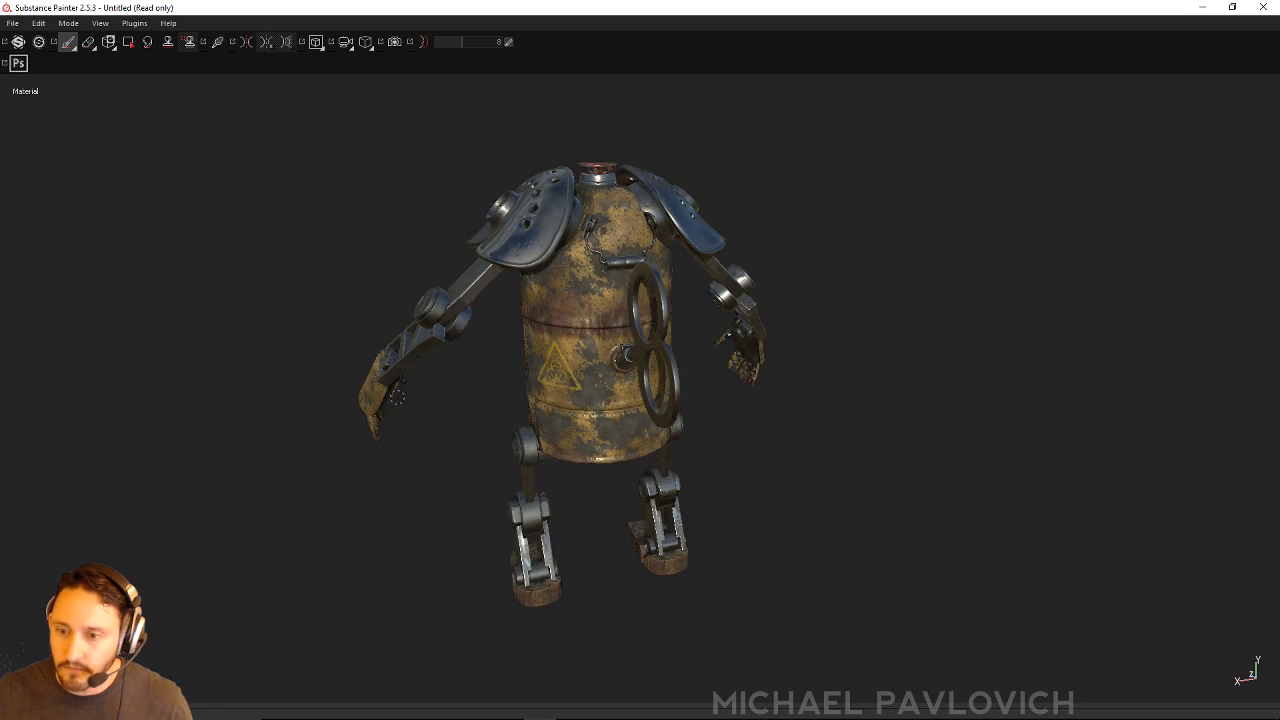
middle_click_drag(771, 452, 726, 500, "alt")
right_click_drag(726, 500, 714, 322, "alt")
left_click_drag(714, 322, 769, 426, "alt")
key("Tab")
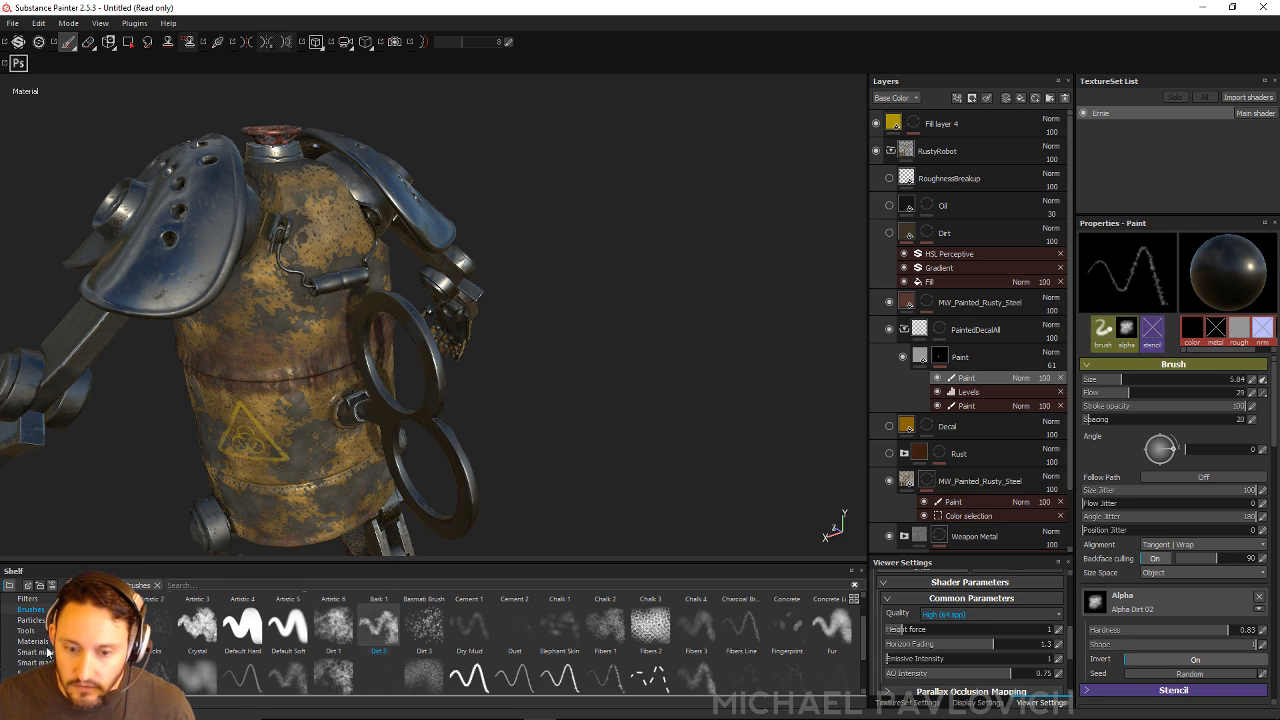
Step: Find the Wood american cherry material in the shelf and add it as a layer between Fill layer 4 and RustyRobot
left_click(33, 673)
left_click(178, 587)
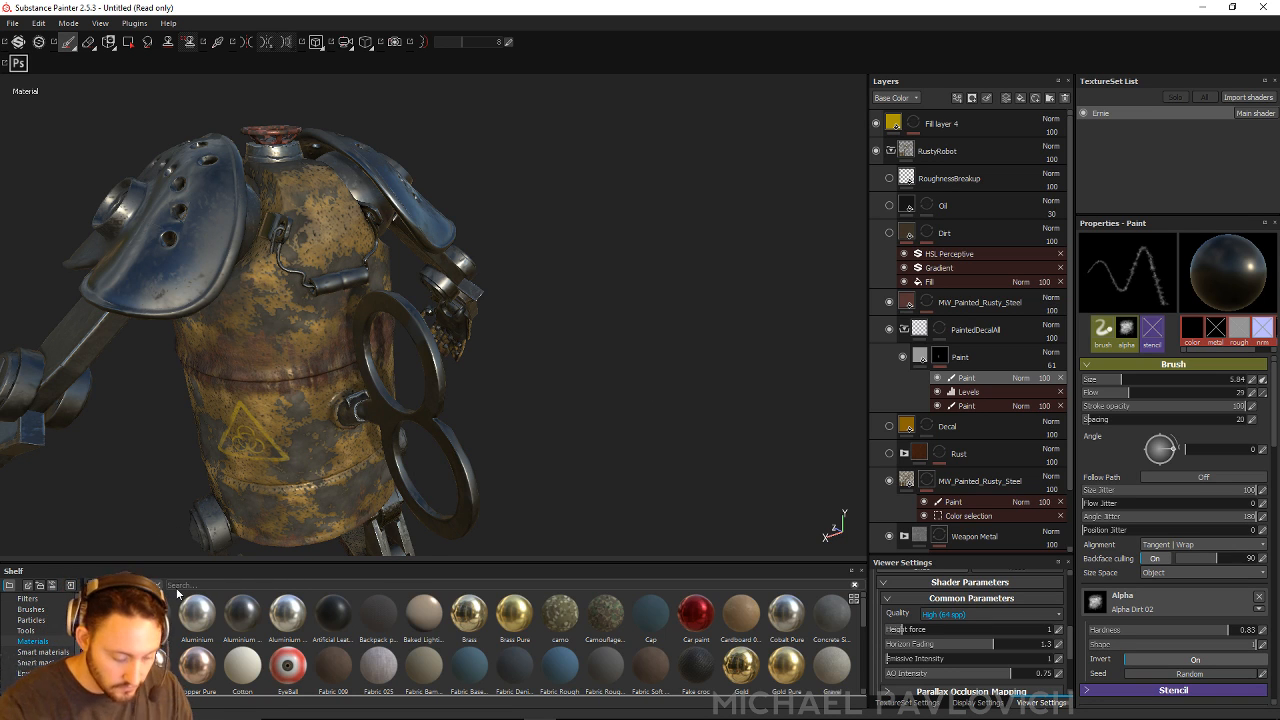
type("wood")
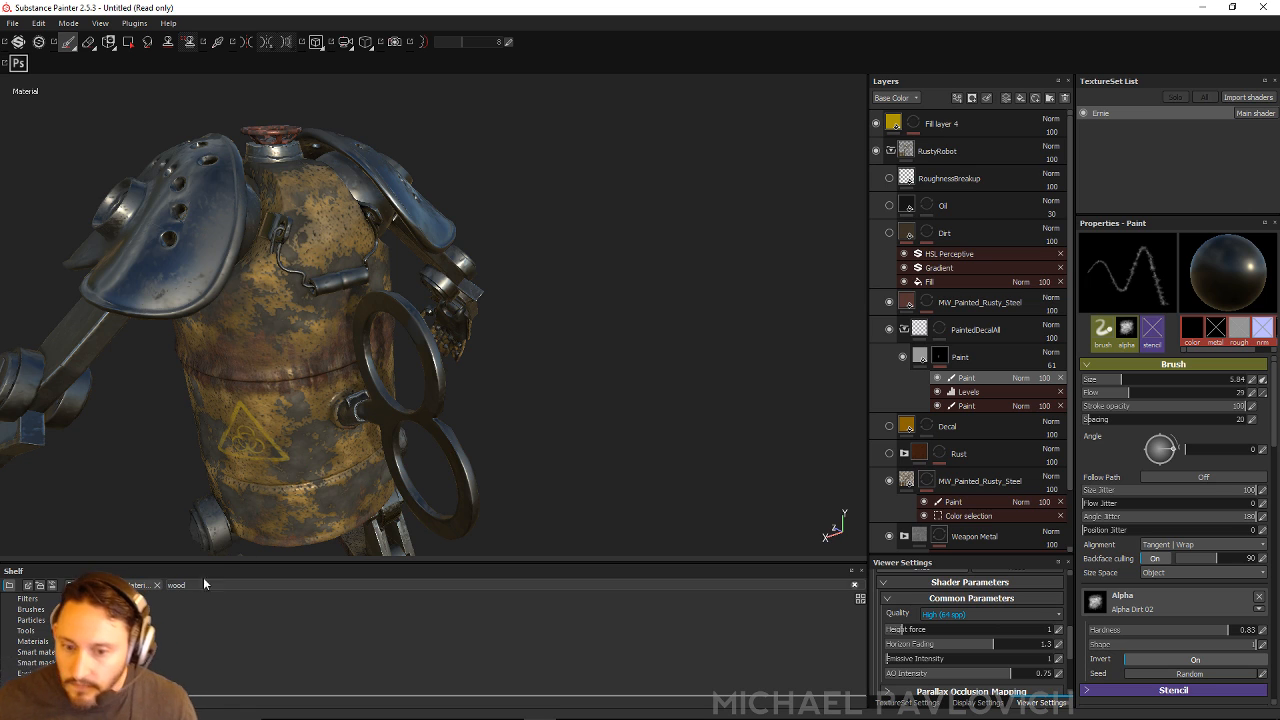
key("BackSpace")
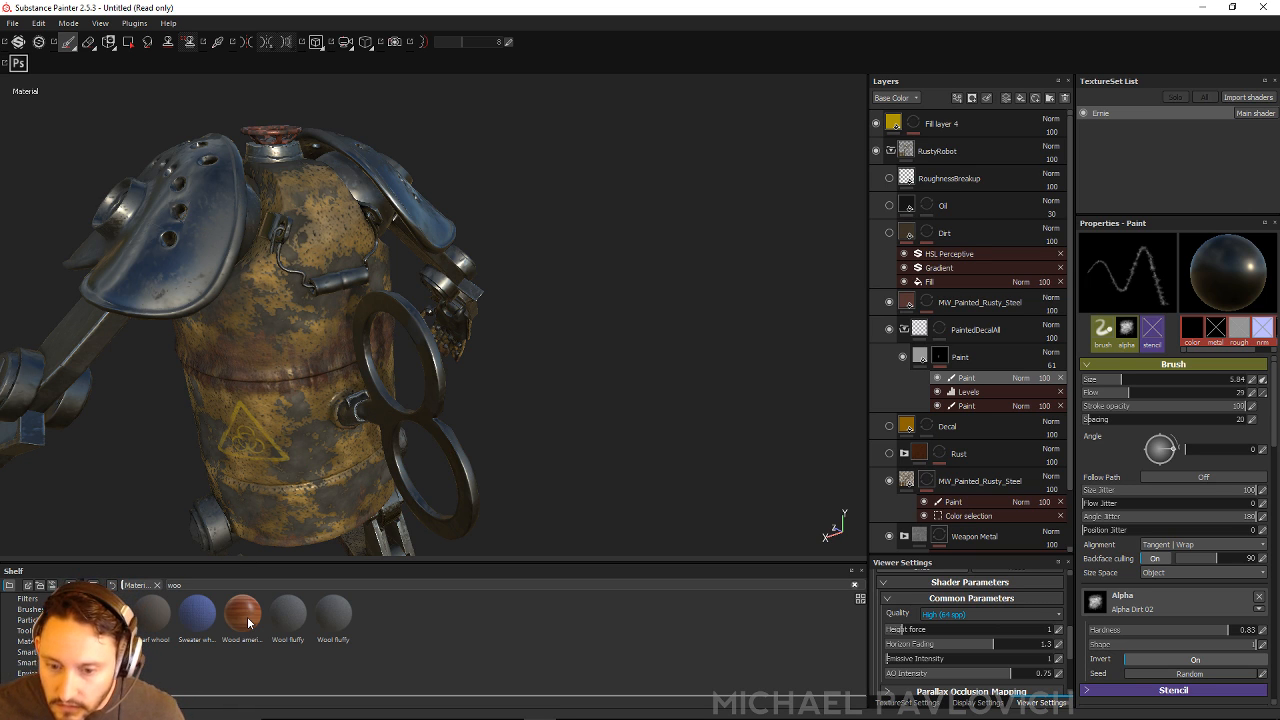
left_click_drag(243, 612, 958, 140)
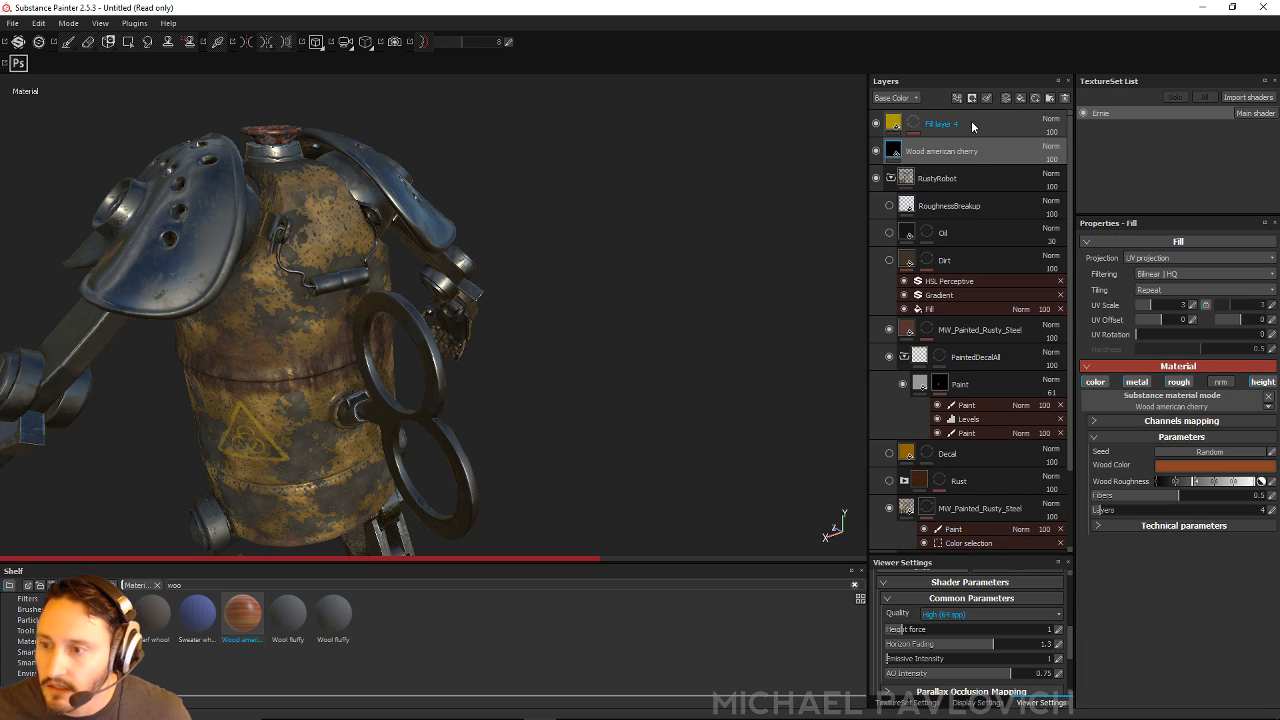
Step: Rename the top layer, Fill layer 4, as Decal
double_click(946, 124)
type("Decal")
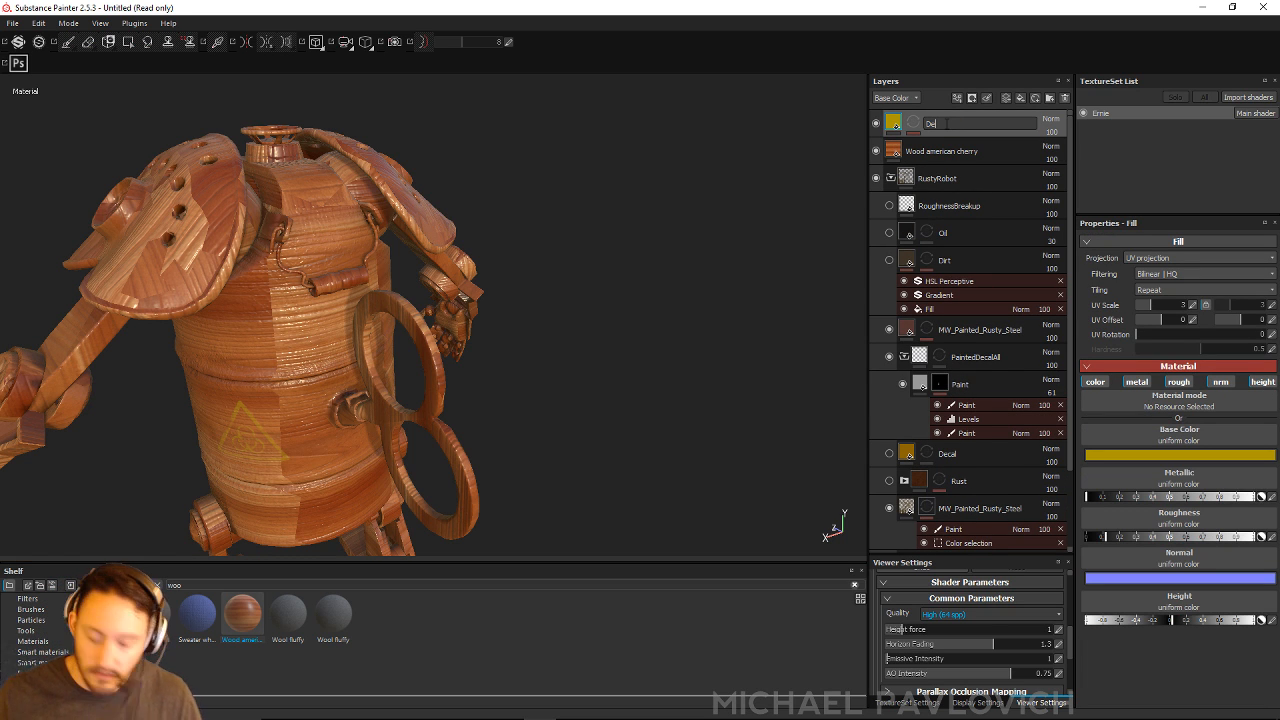
key("Return")
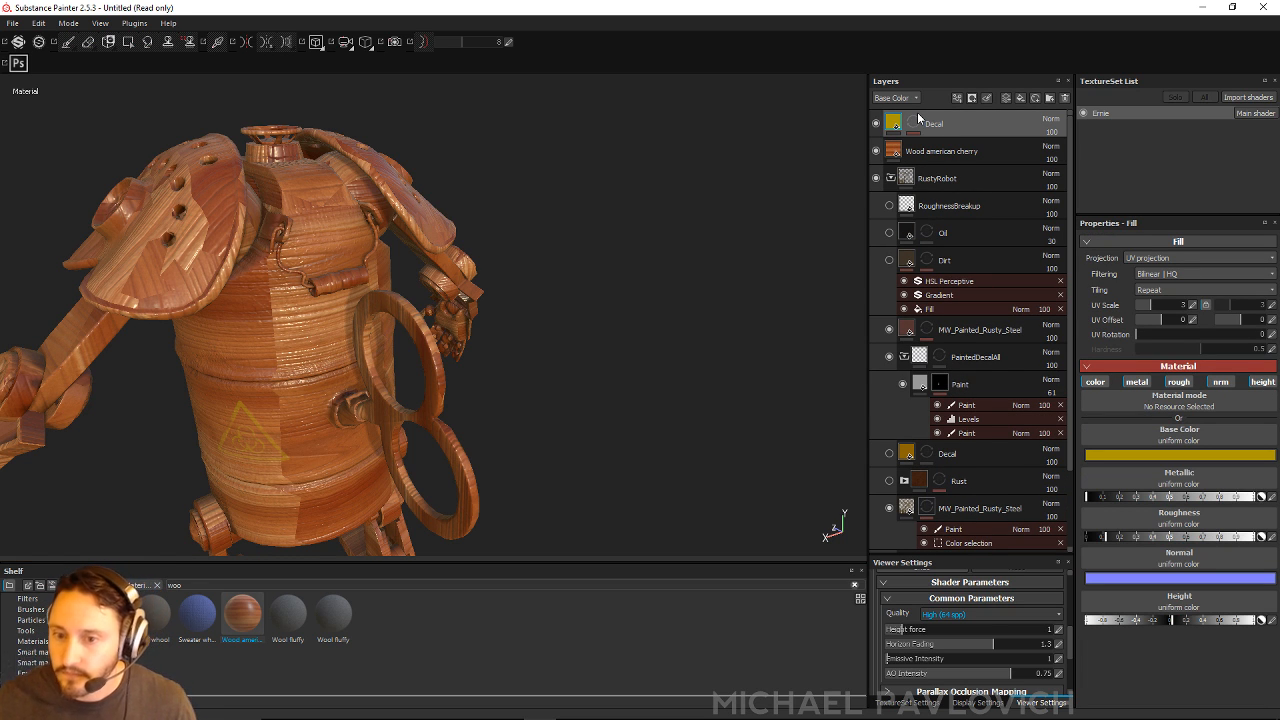
Step: Set the Wood american cherry layer's projection to Tri-planar projection
left_click(972, 152)
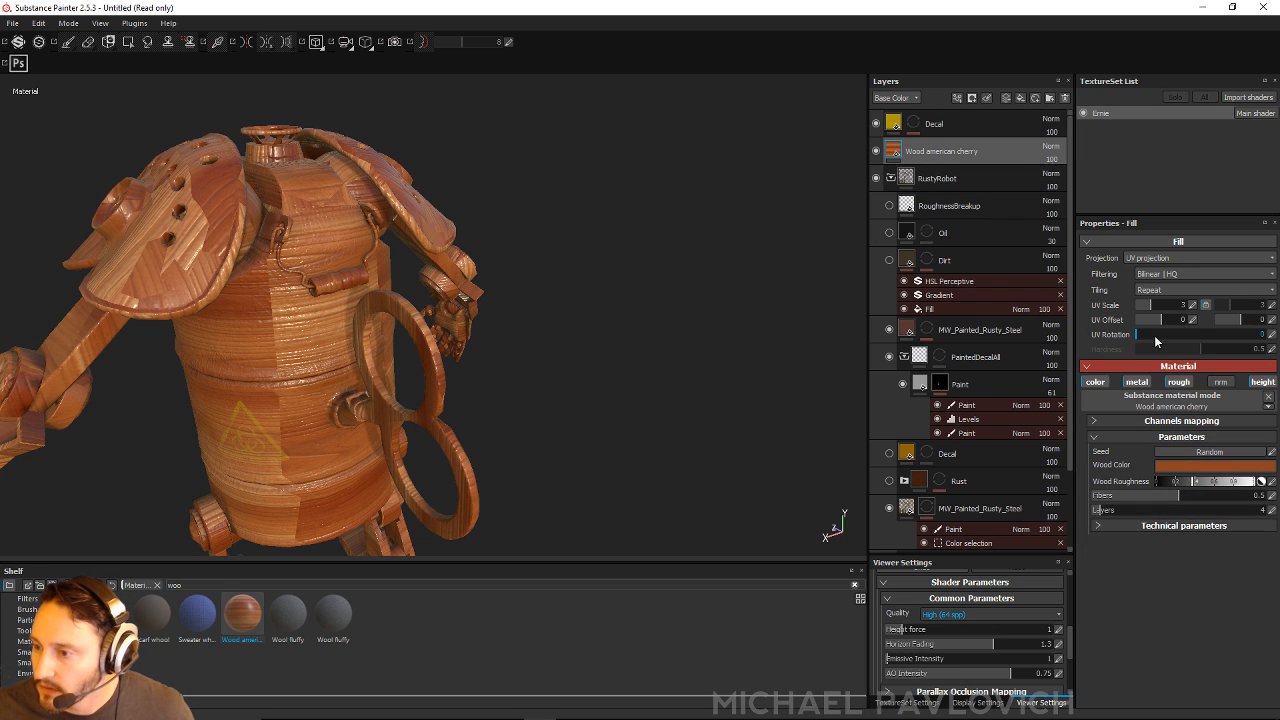
left_click(1160, 260)
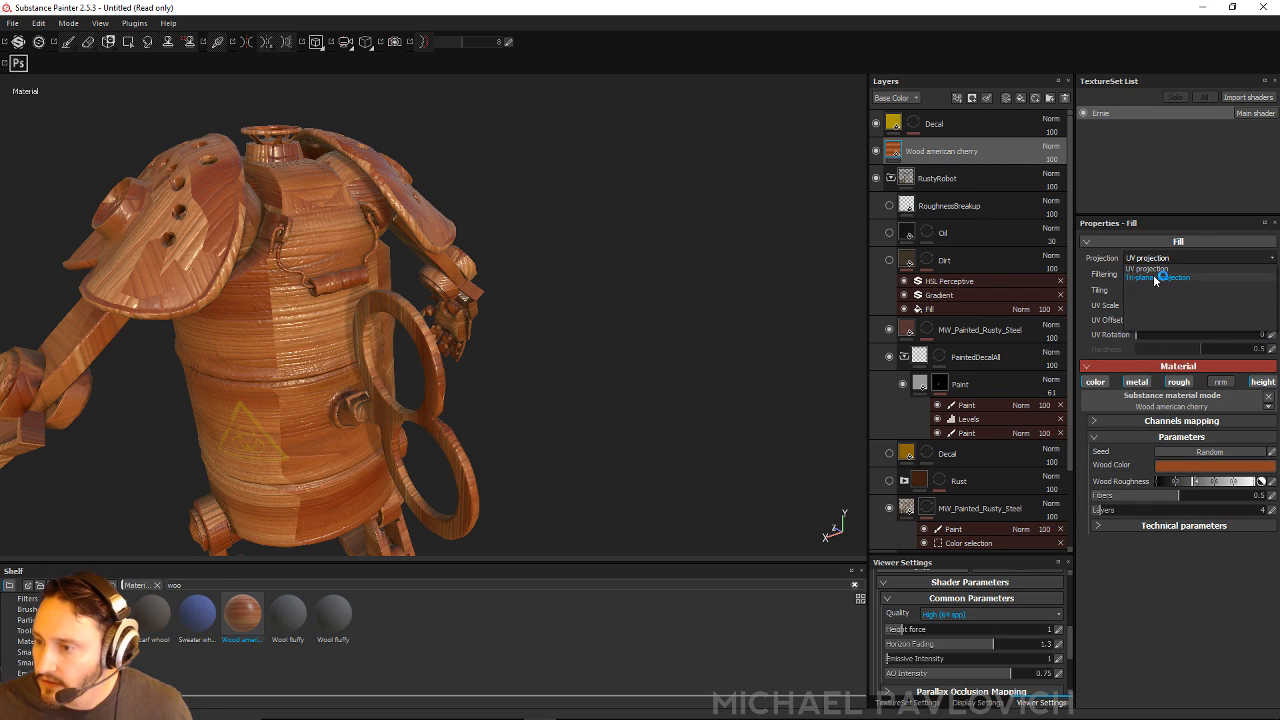
left_click(1157, 274)
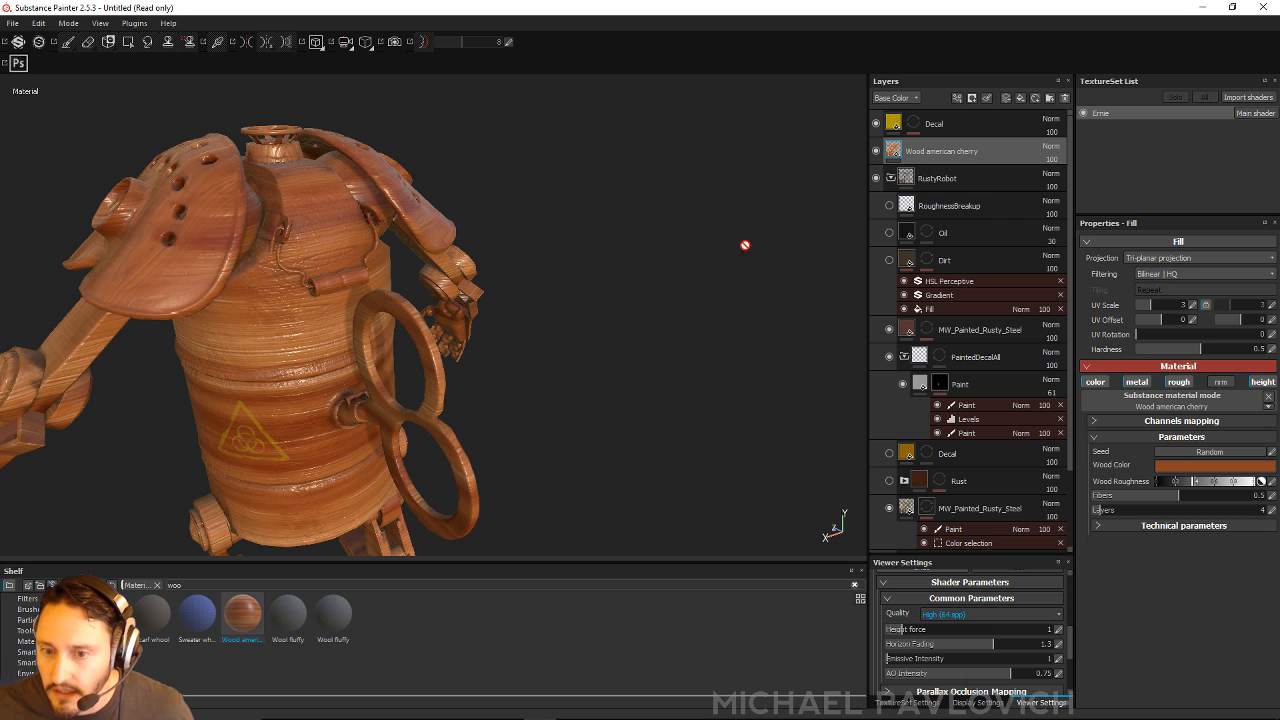
right_click_drag(745, 245, 788, 450, "alt")
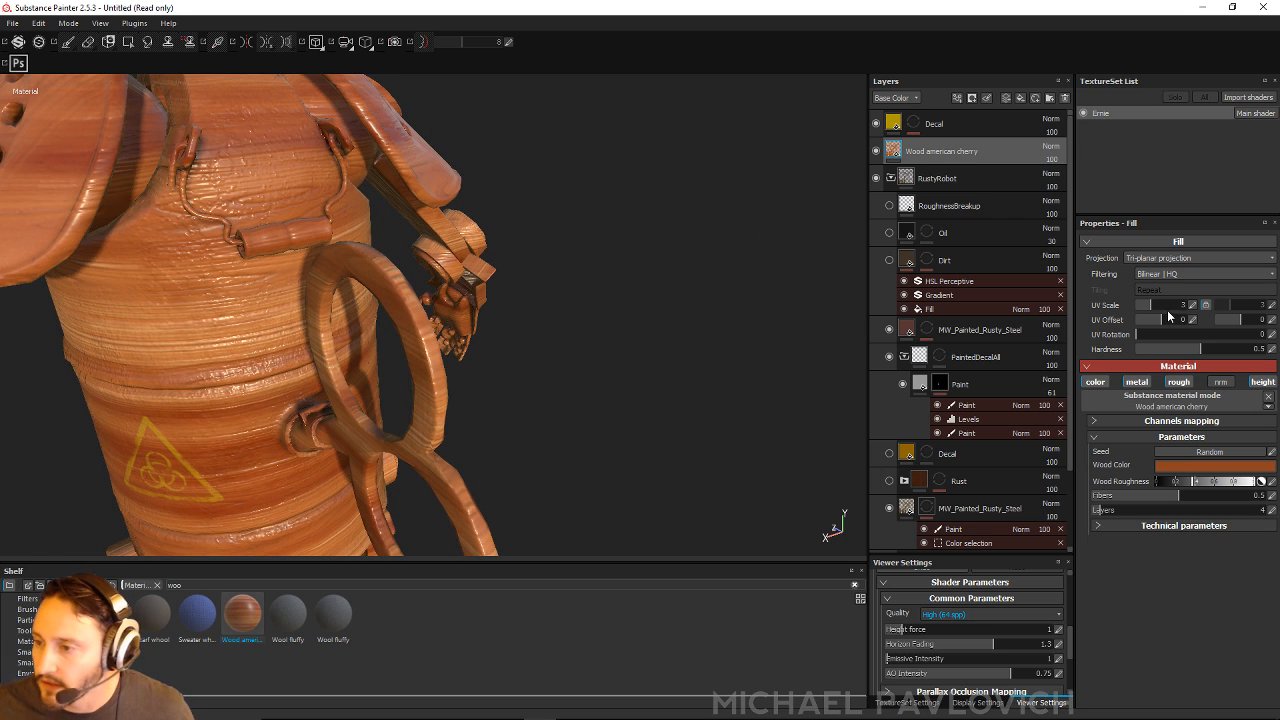
Step: Add a color selection mask to the wood layer and pick the handle's grey ID color so only the handle is wood
right_click(948, 148)
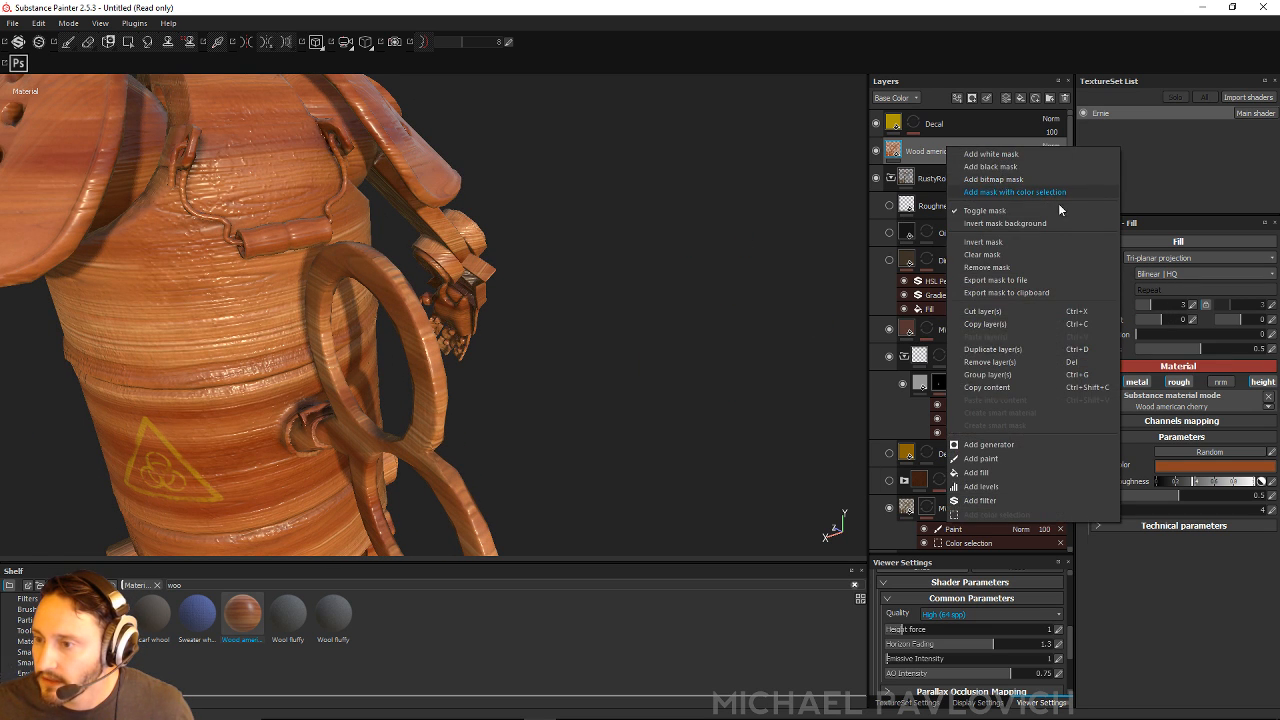
left_click(1040, 192)
left_click(1248, 345)
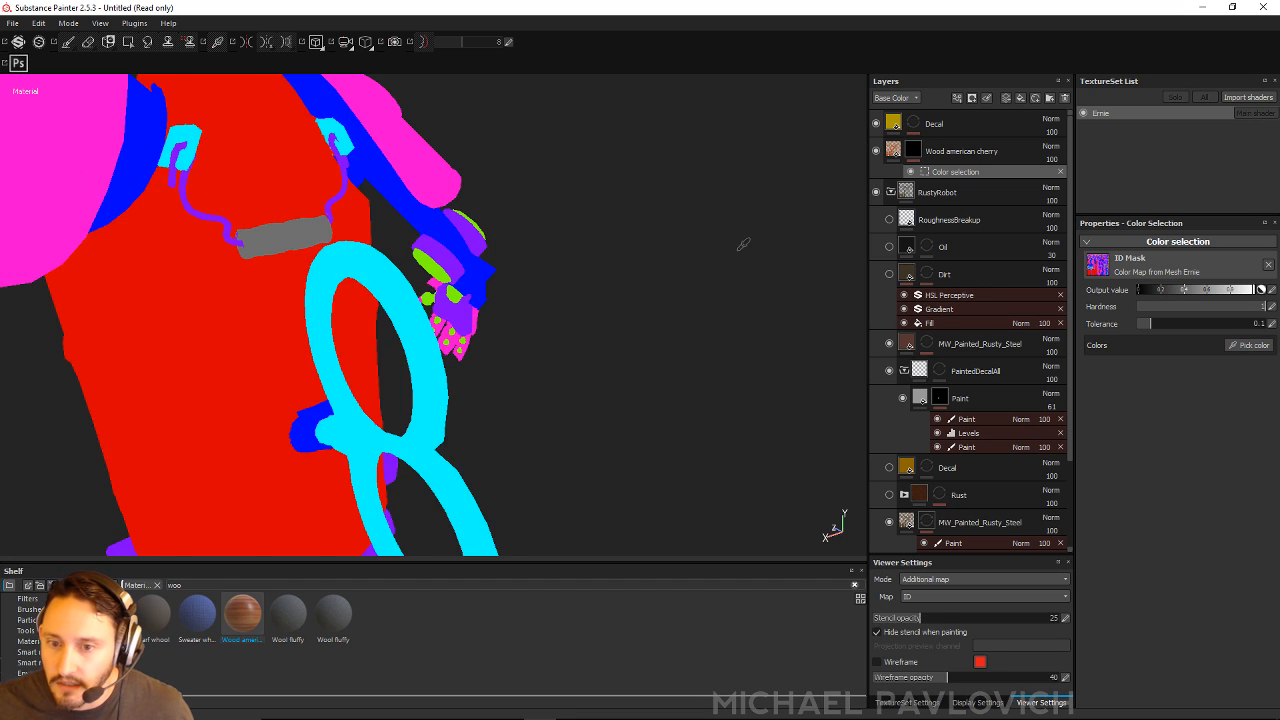
left_click(745, 250)
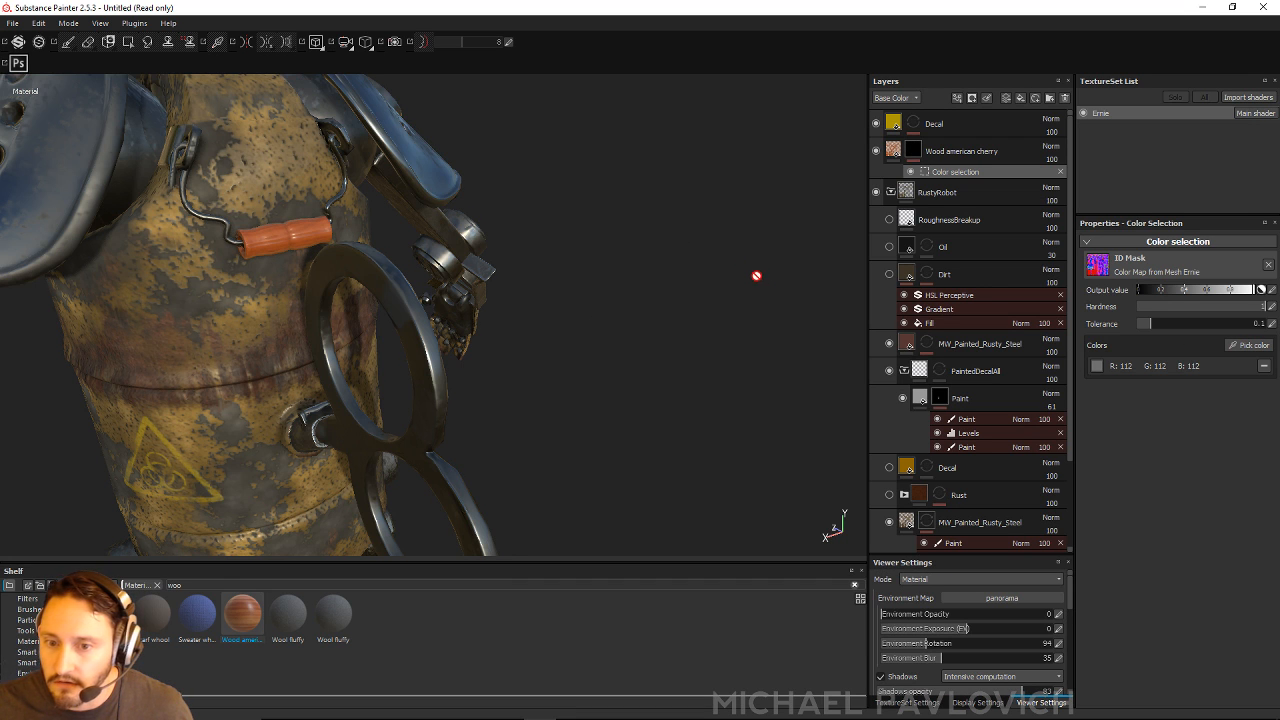
Step: Set the handle's Wood Color to a dark, desaturated brown with RGB values 0.246, 0.182 and 0.152
left_click(899, 149)
left_click(1175, 465)
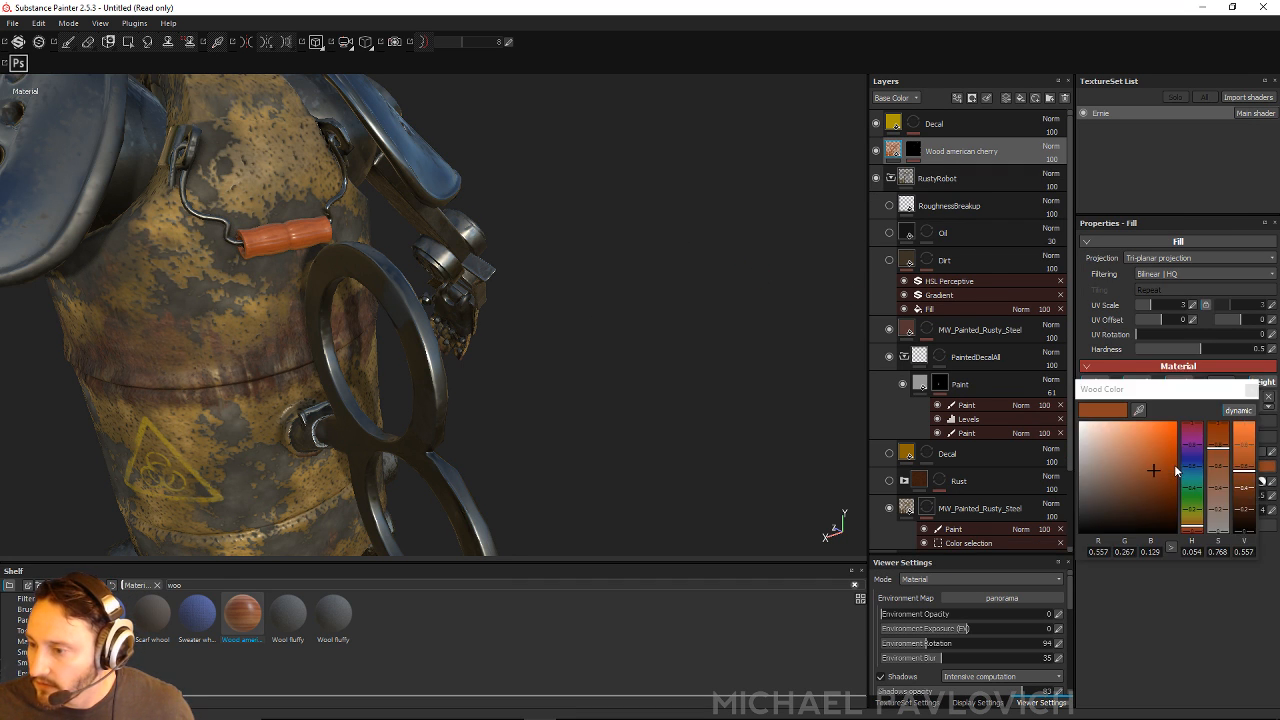
left_click(1112, 472)
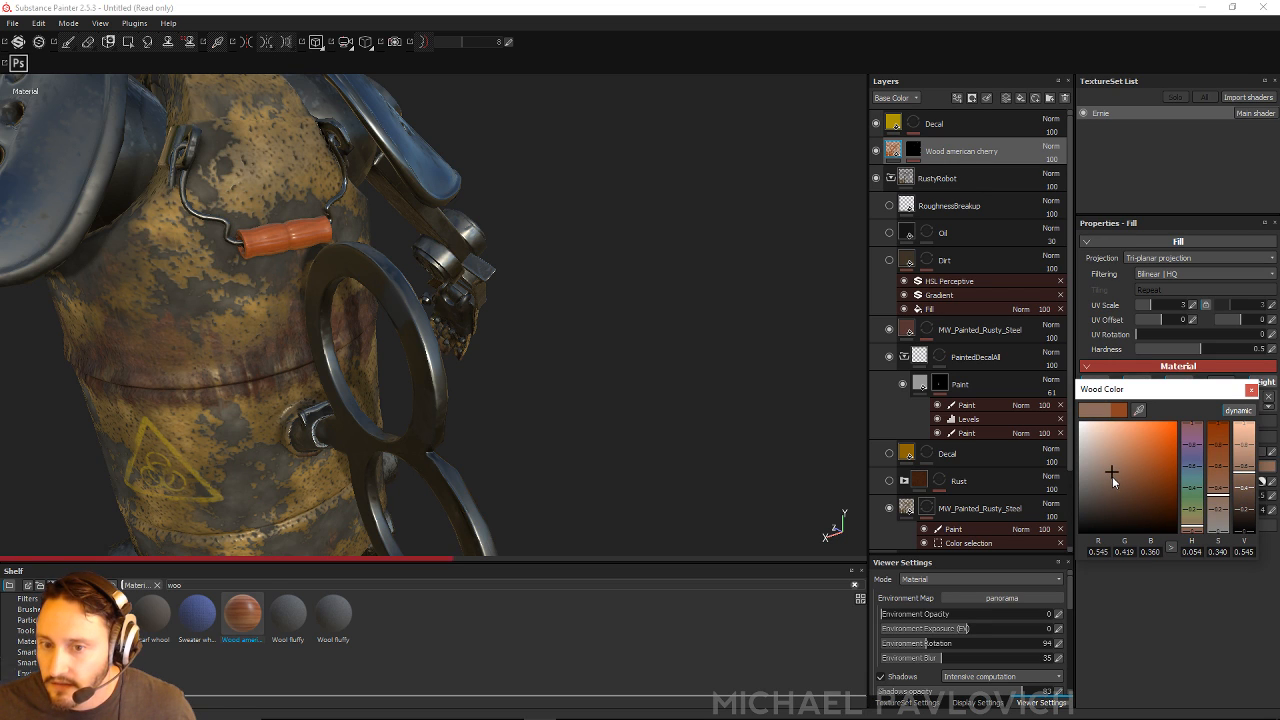
left_click_drag(1112, 476, 1110, 494)
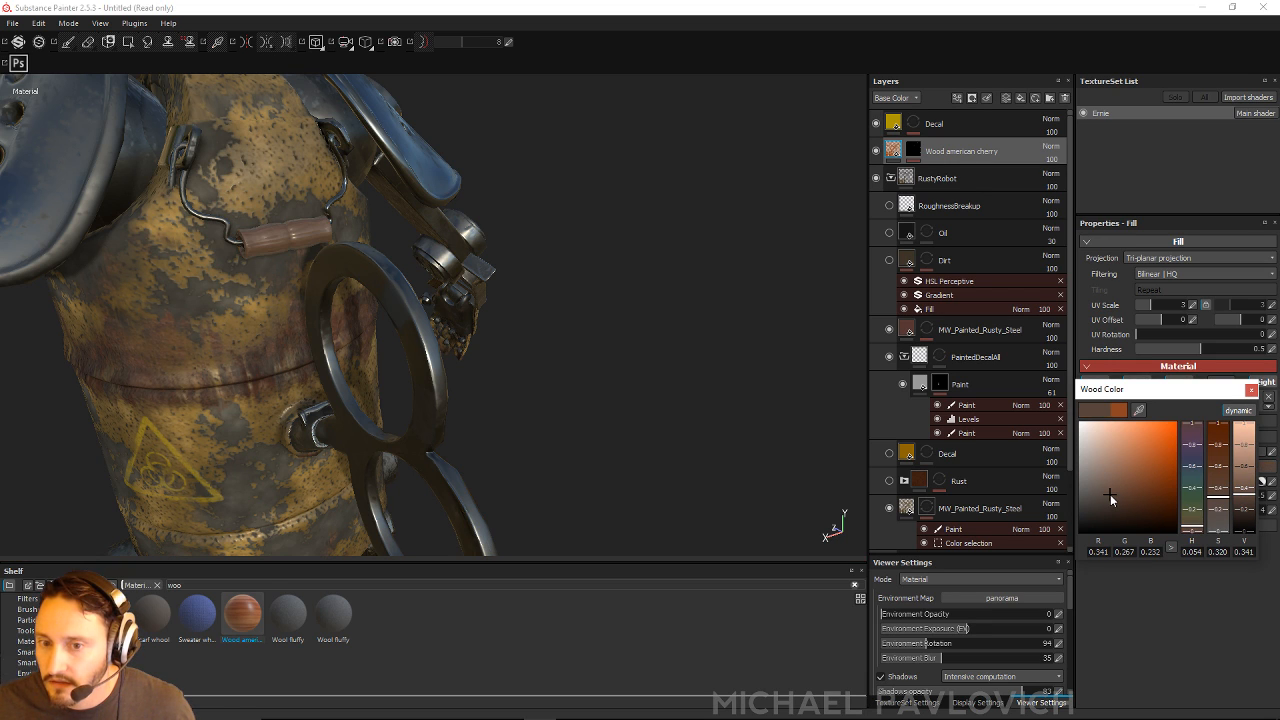
left_click(1114, 491)
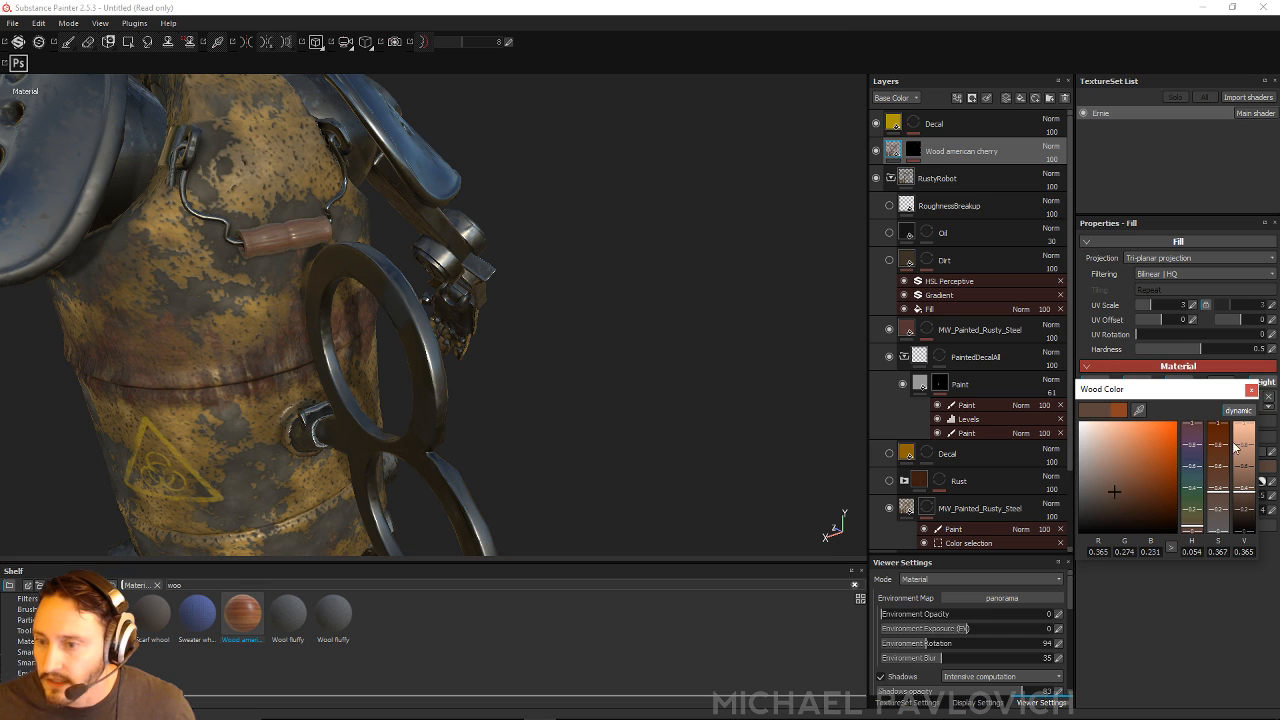
left_click(1252, 390)
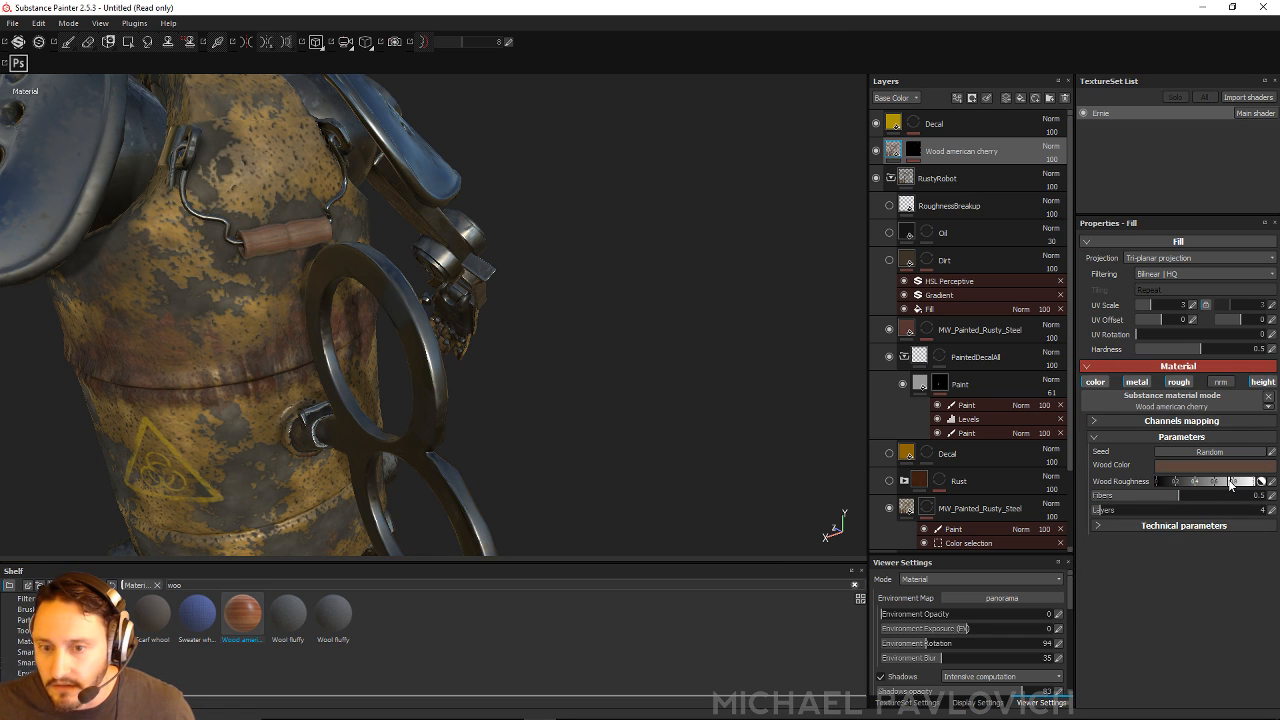
left_click(1176, 465)
left_click(1111, 511)
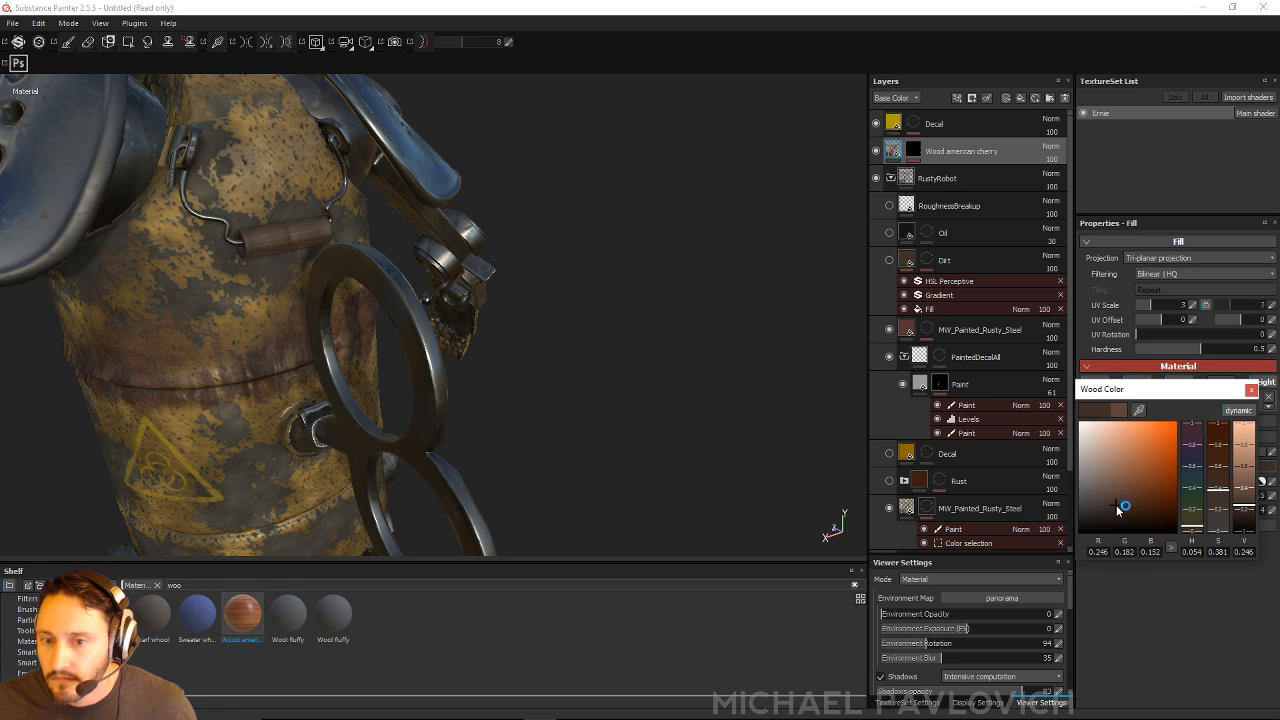
left_click(929, 337)
Step: Frame the robot's painted front and rotate the environment lighting to 274 so it falls on the face
right_click_drag(217, 147, 477, 231, "alt")
left_click_drag(477, 231, 500, 400, "alt")
middle_click_drag(500, 400, 609, 300, "alt")
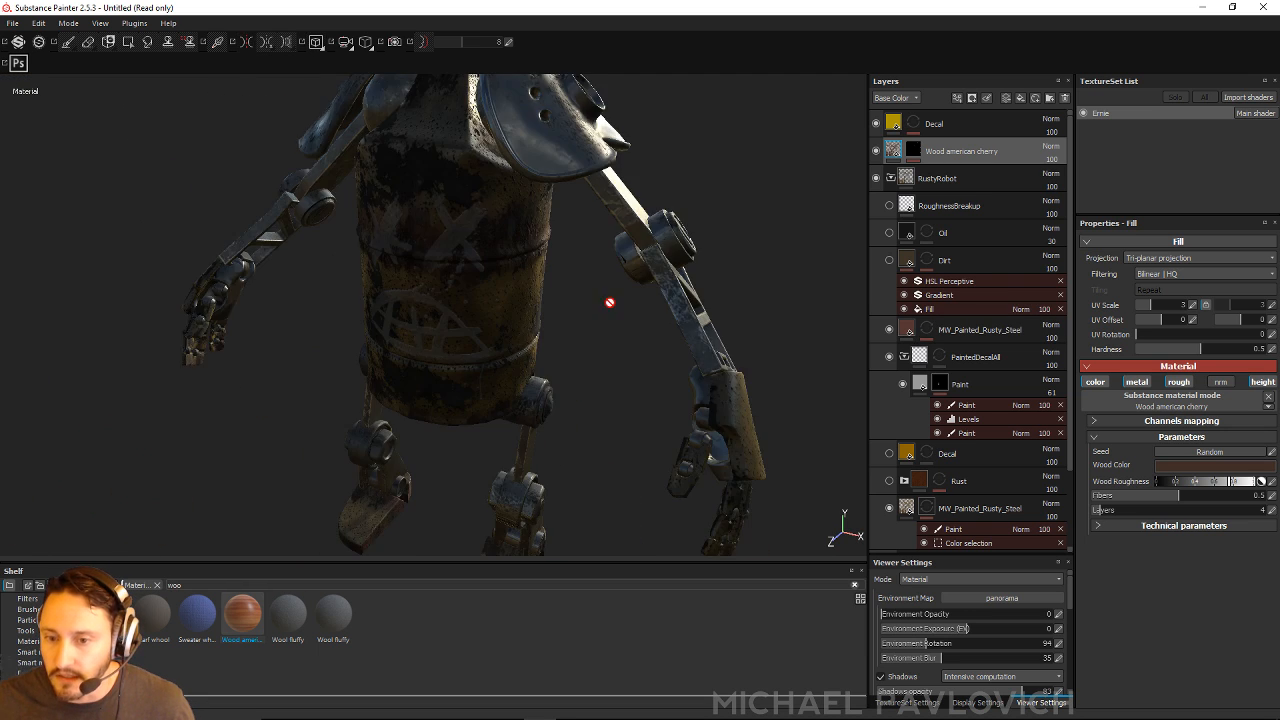
right_click_drag(609, 300, 295, 232, "alt")
left_click_drag(402, 215, 437, 357, "alt")
right_click_drag(437, 357, 493, 348, "shift")
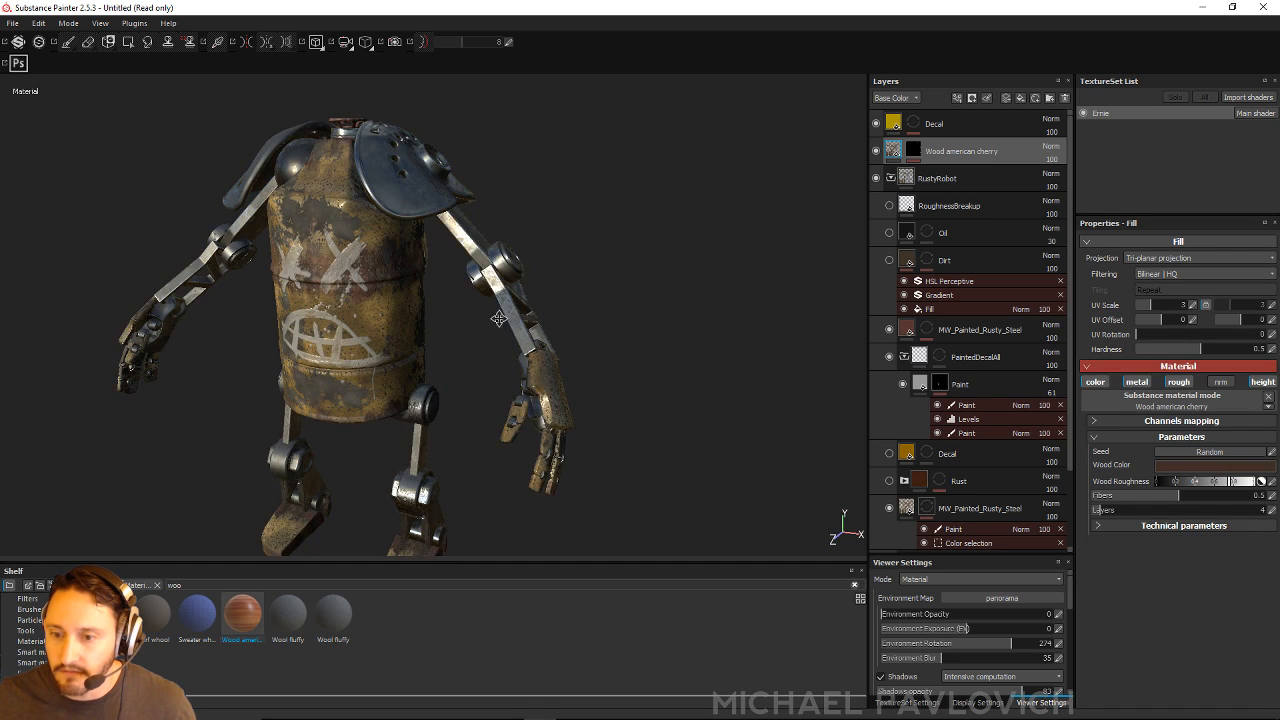
middle_click_drag(470, 368, 491, 274, "alt")
left_click_drag(491, 274, 517, 294, "alt")
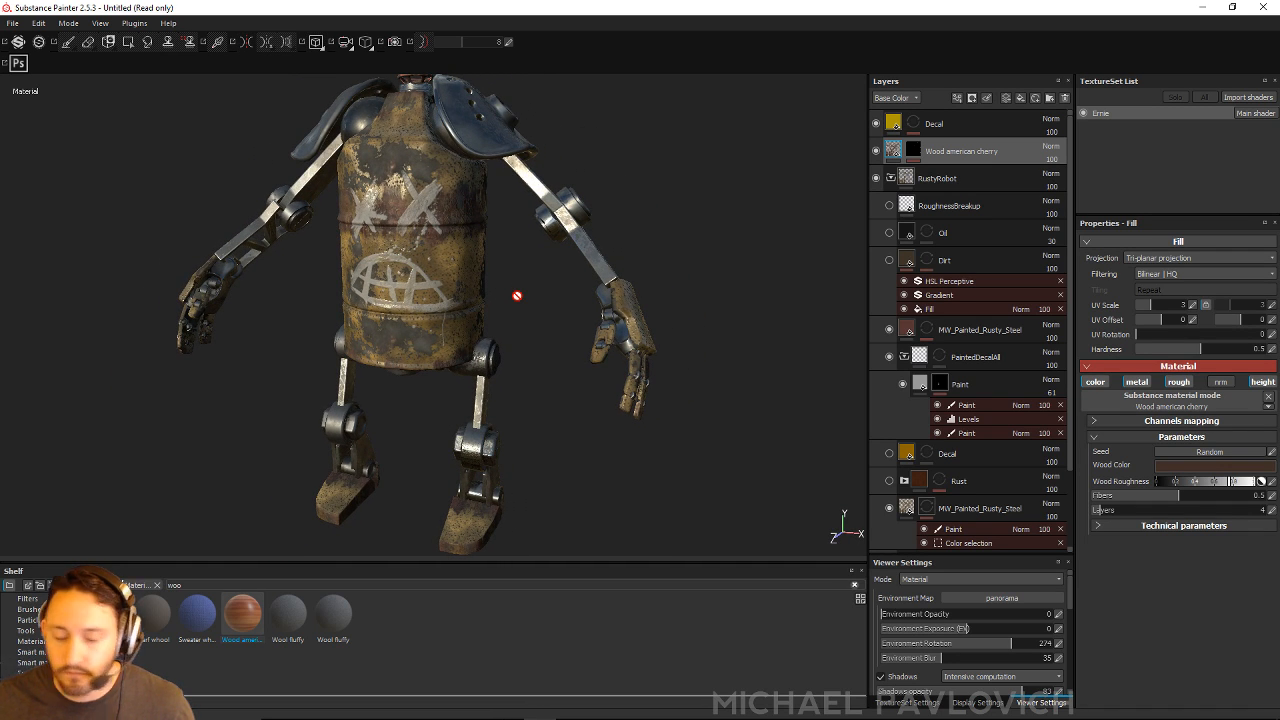